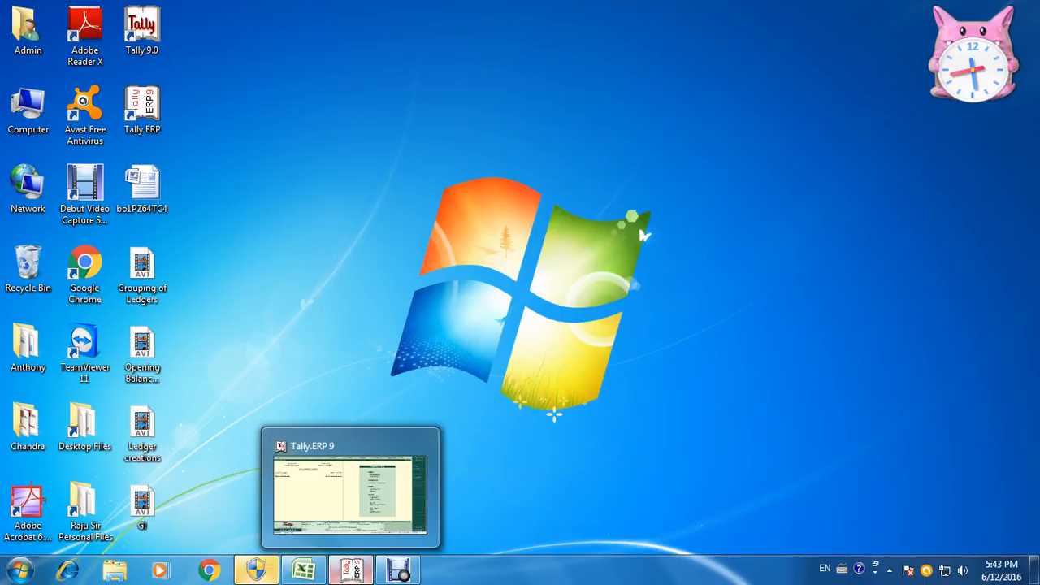
# Switch to Tally.ERP 9 and open the creation form for a single ledger in Rajani Enterprises.
pyautogui.click(350, 570)
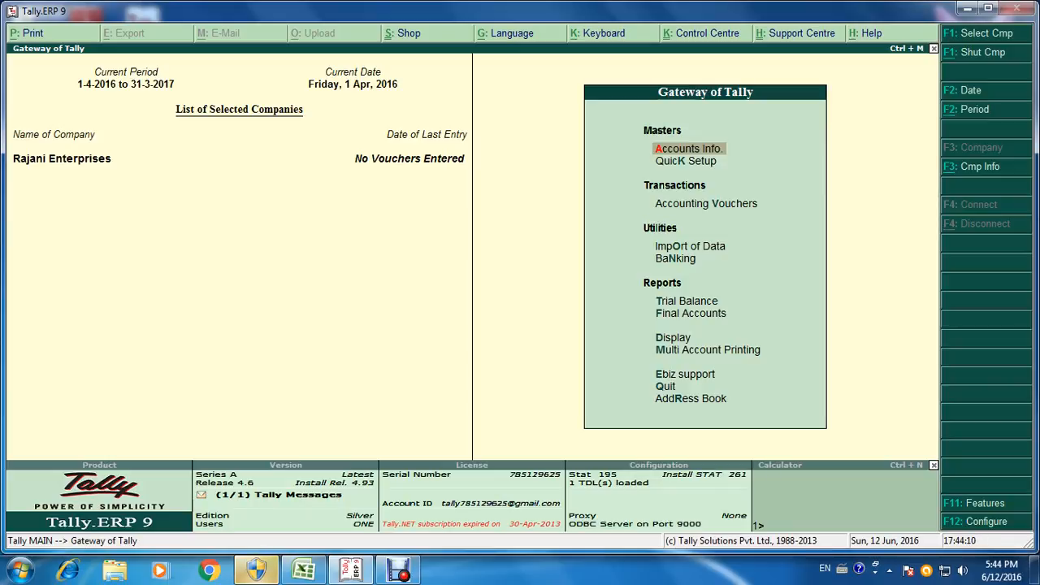
pyautogui.press('Return')
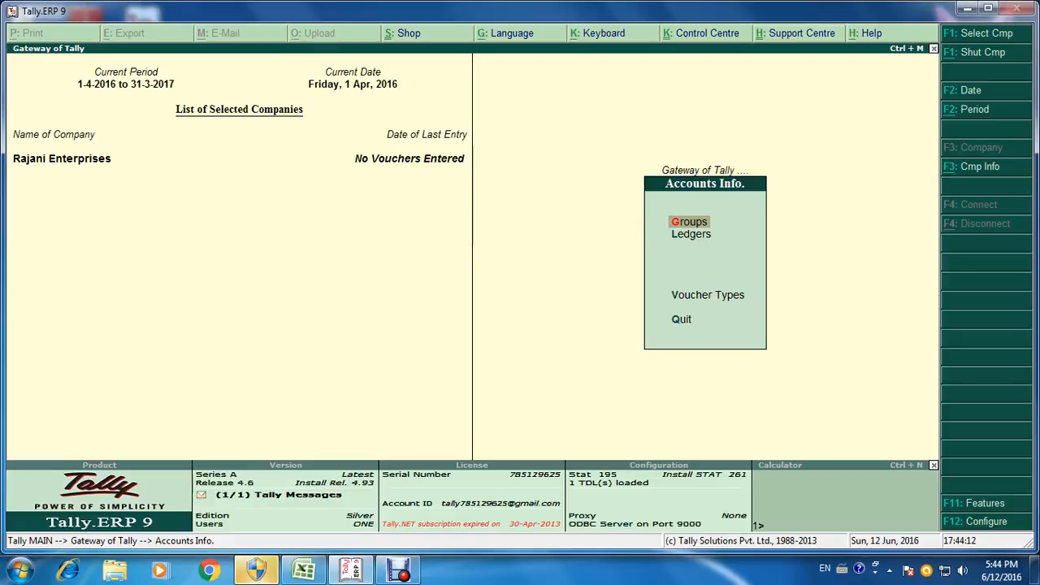
pyautogui.press('Down')
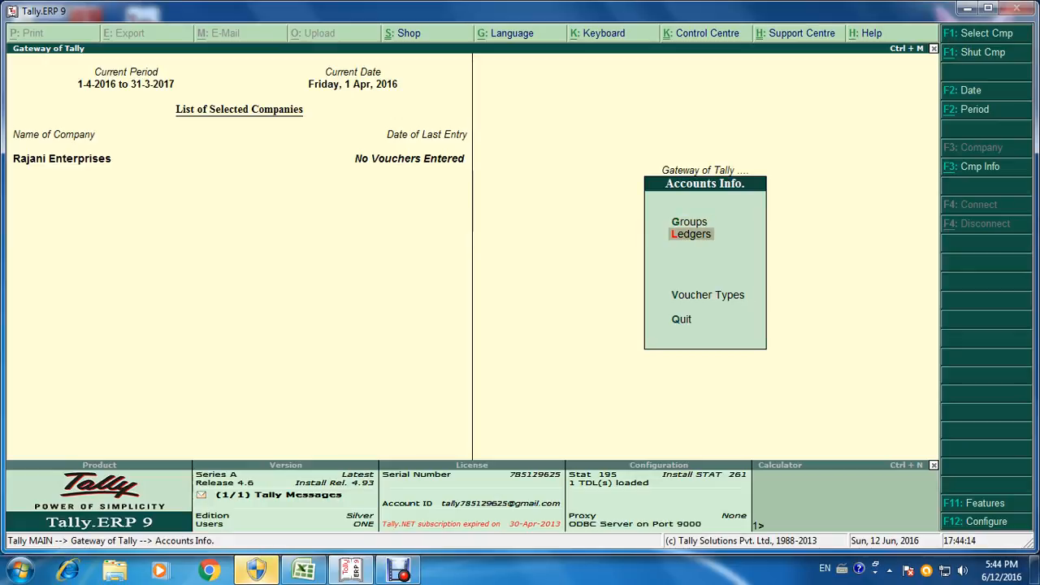
pyautogui.press('Return')
pyautogui.press('Return')
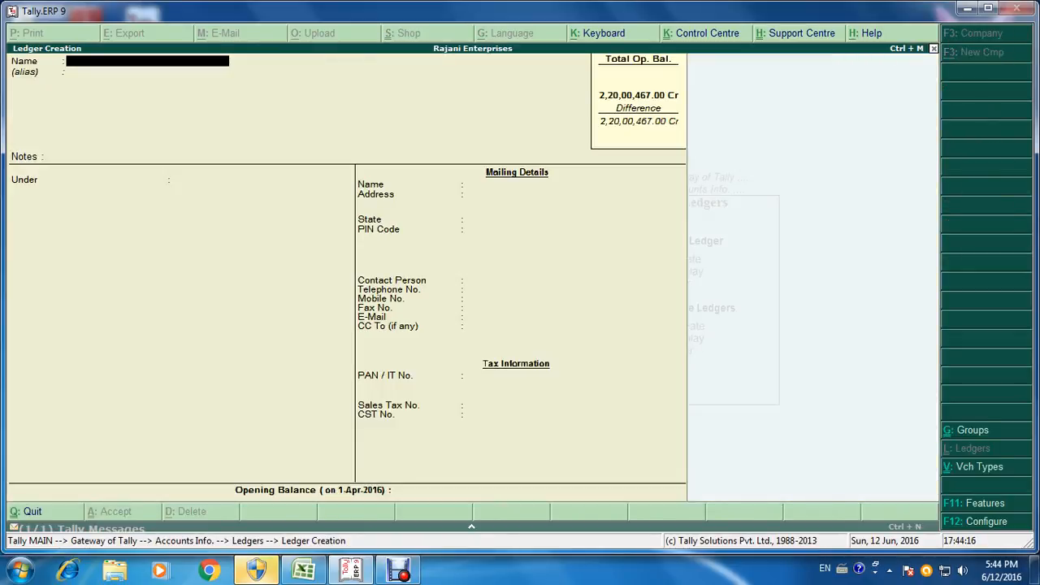
pyautogui.click(398, 570)
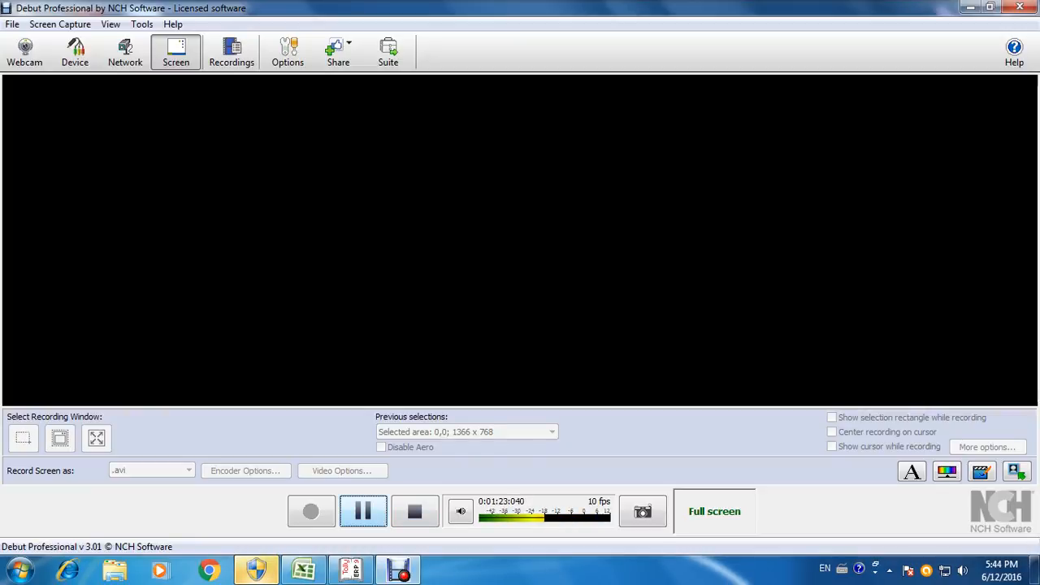
pyautogui.click(398, 570)
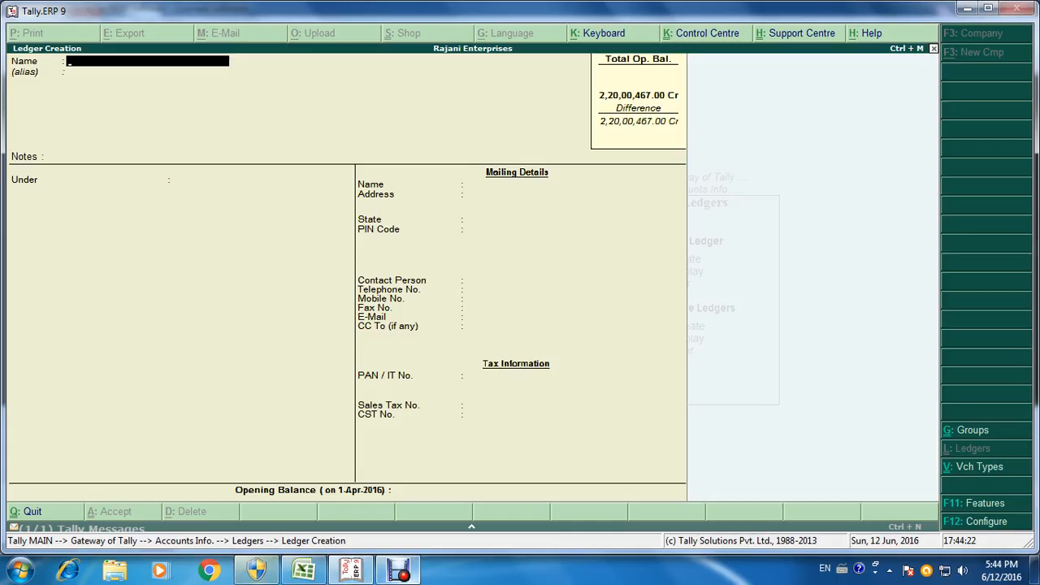
# Switch to the Open Balance Sheet workbook in Excel and examine the entries and amounts under Fixed Assets.
pyautogui.hotkey('alt', 'Tab')
pyautogui.hotkey('alt', 'Tab')
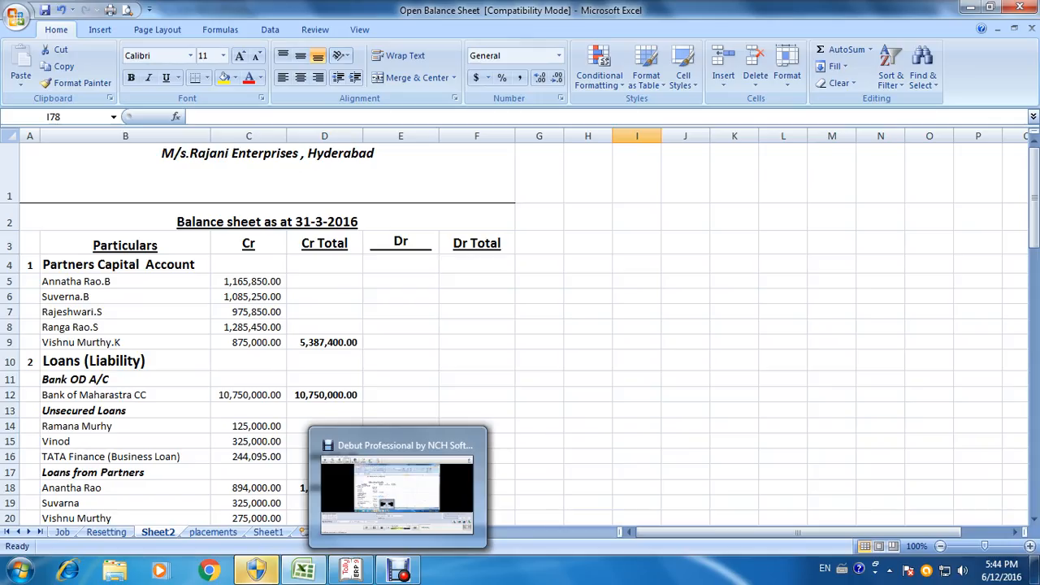
pyautogui.scroll(-2, 520, 333)
pyautogui.scroll(-8, 520, 333)
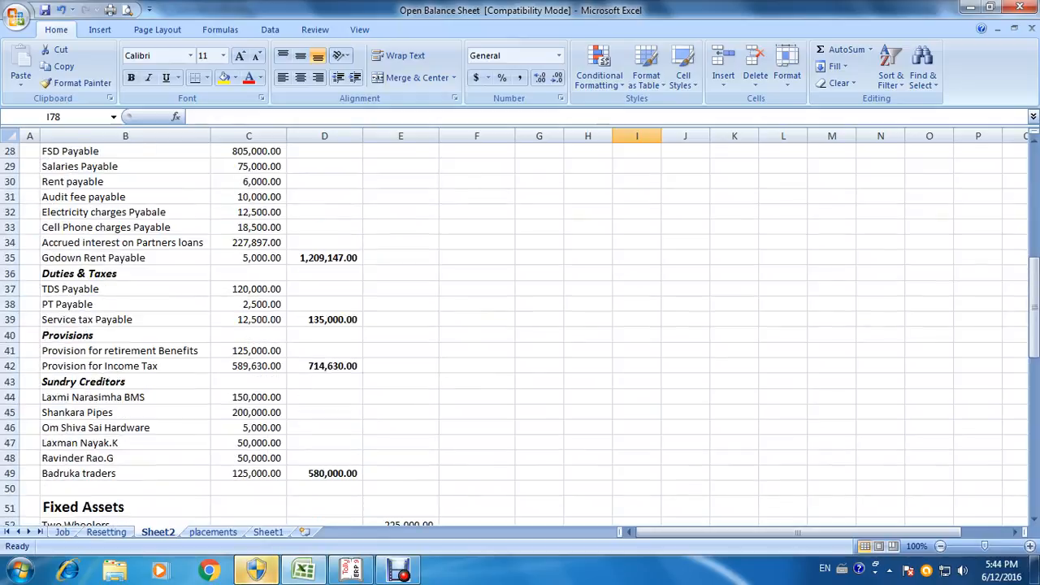
pyautogui.scroll(-2, 520, 333)
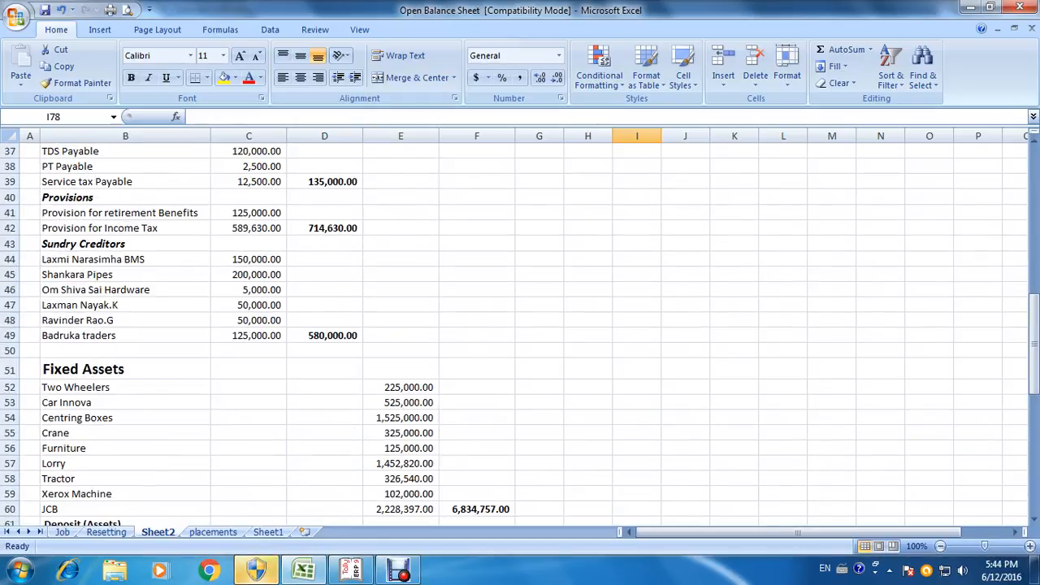
pyautogui.scroll(-2, 519, 333)
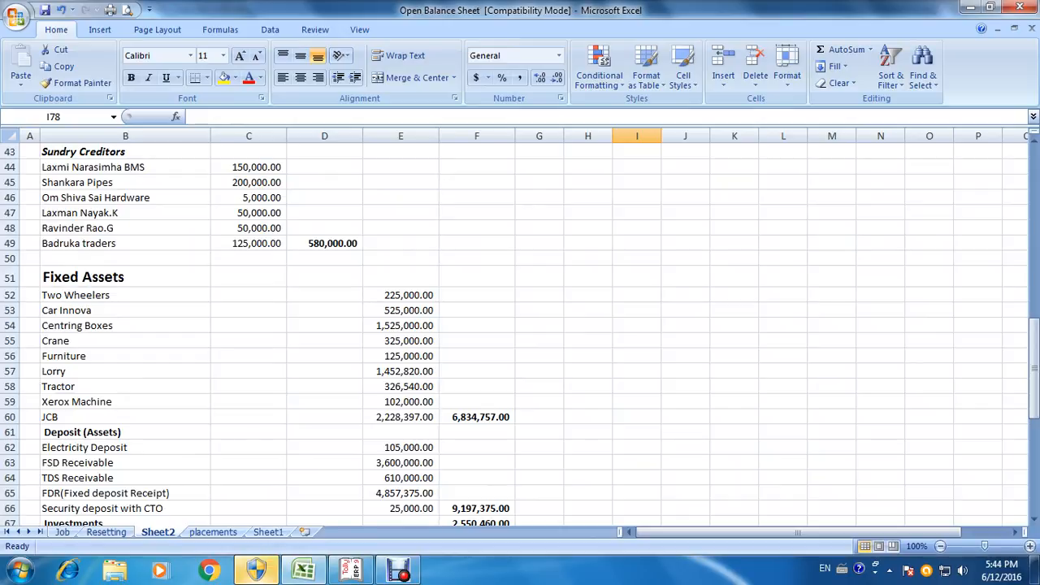
pyautogui.scroll(-8, 520, 325)
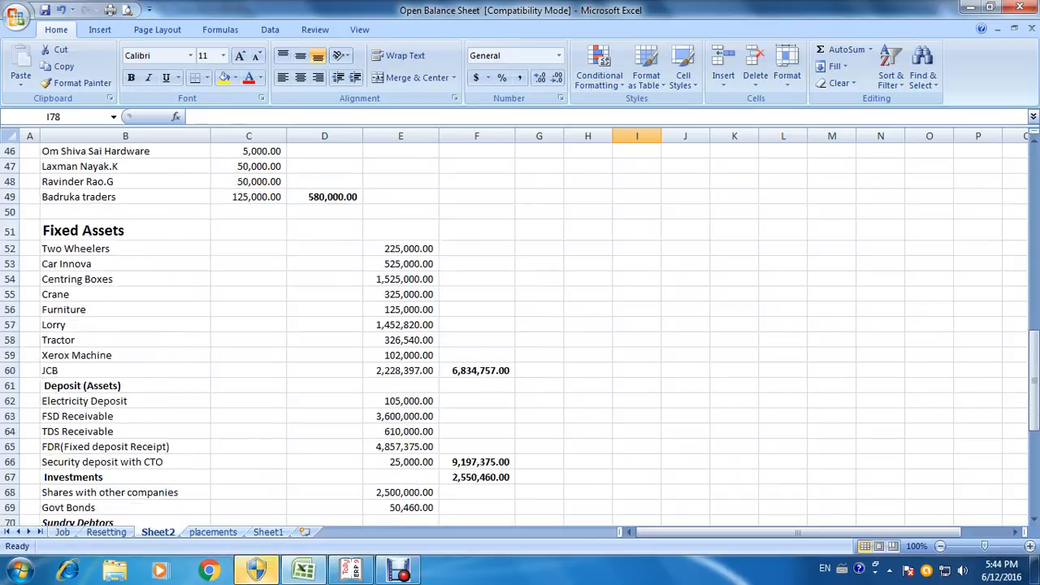
pyautogui.scroll(6, 520, 325)
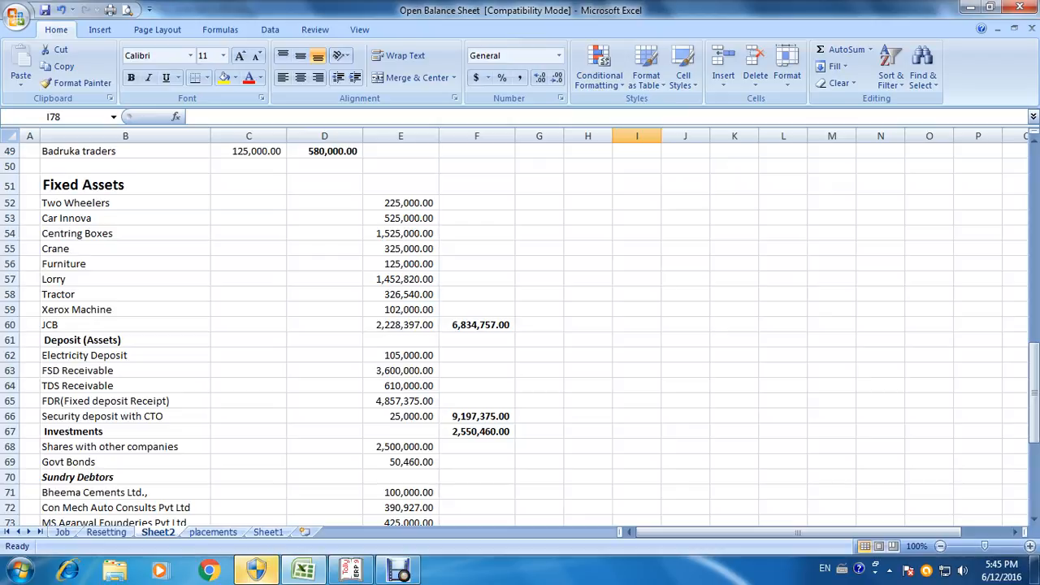
# Switch back to Tally.ERP 9 and name the new ledger Two Wheelers A/c, grouped under Fixed Assets.
pyautogui.hotkey('alt', 'Tab')
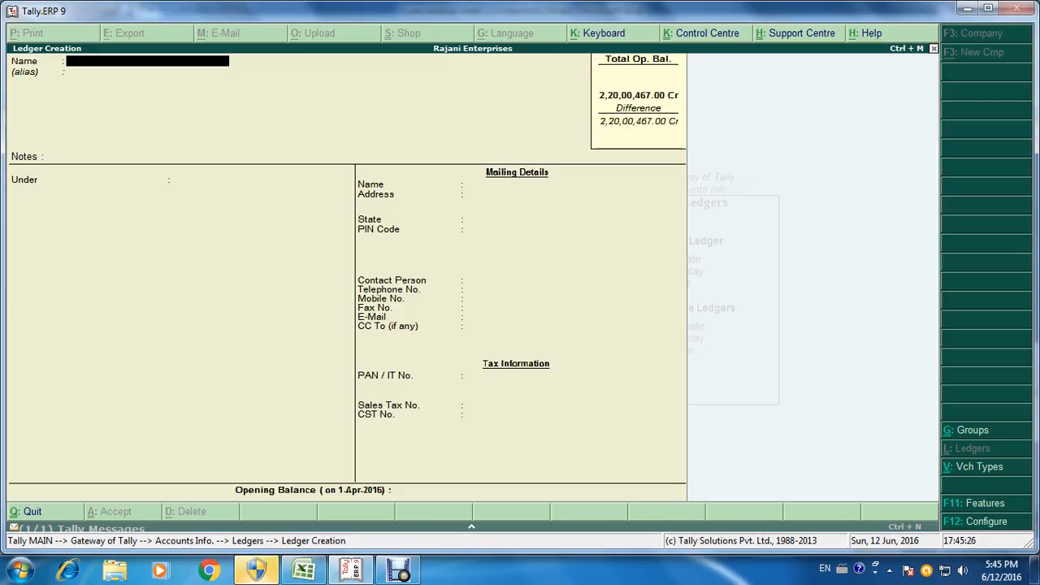
pyautogui.write('Two wheelers a/c')
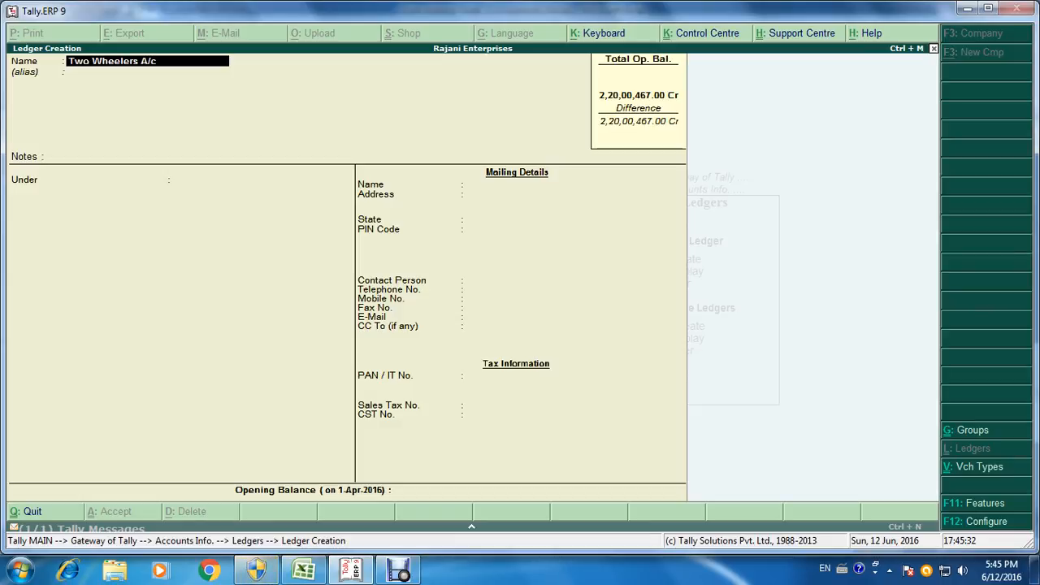
pyautogui.press('Return')
pyautogui.press('Return')
pyautogui.press('Return')
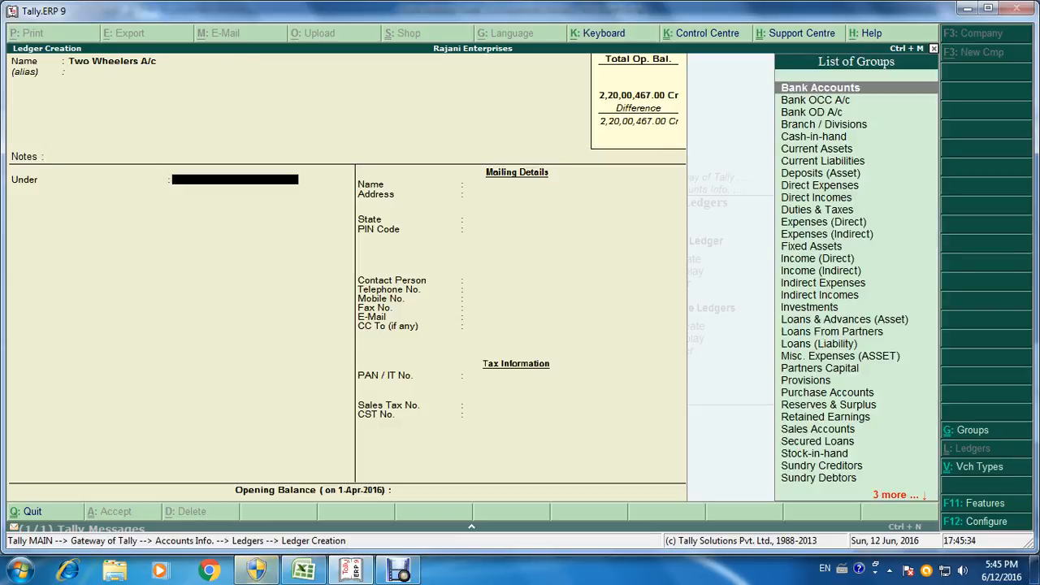
pyautogui.write('f')
pyautogui.press('Return')
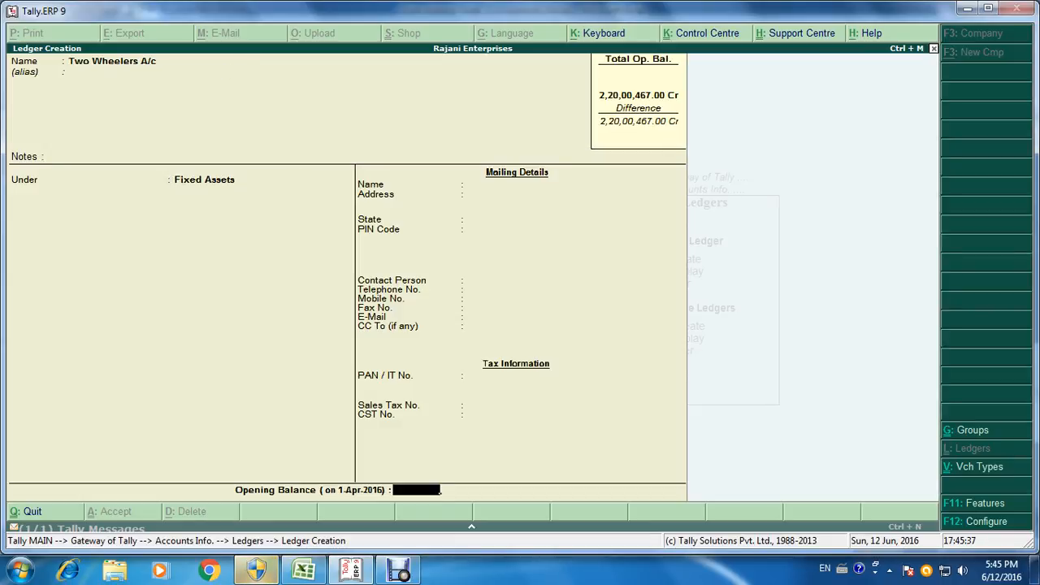
# Give the Two Wheelers A/c ledger an opening balance of 225000 Dr and save it.
pyautogui.write('225000')
pyautogui.press('Return')
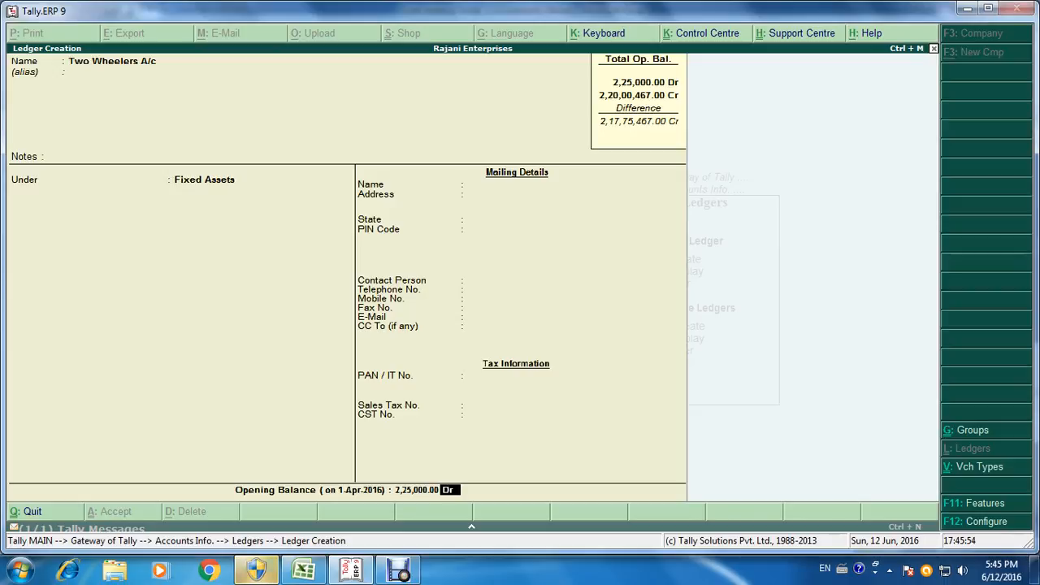
pyautogui.press('Return')
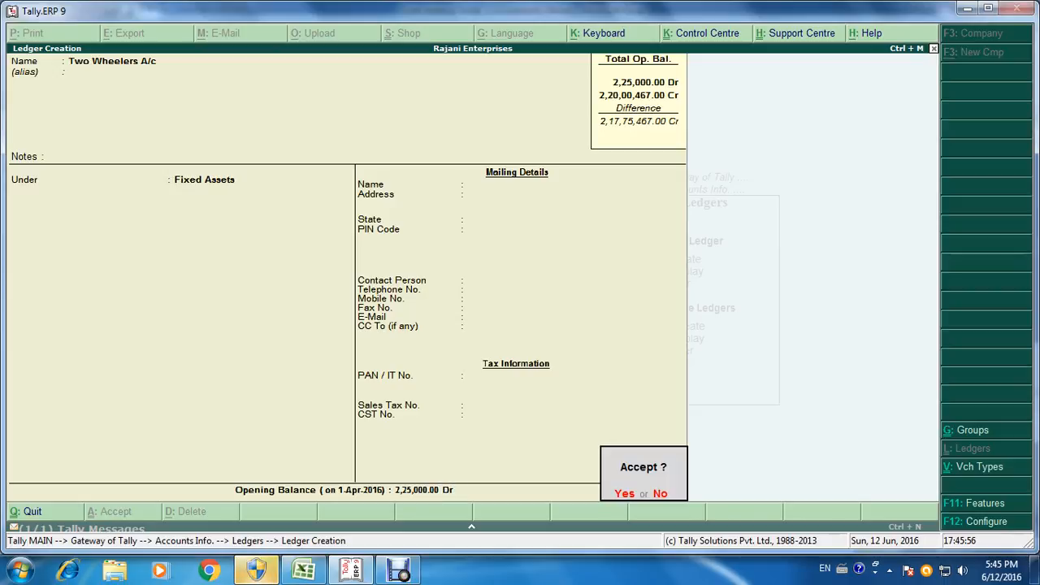
pyautogui.press('Return')
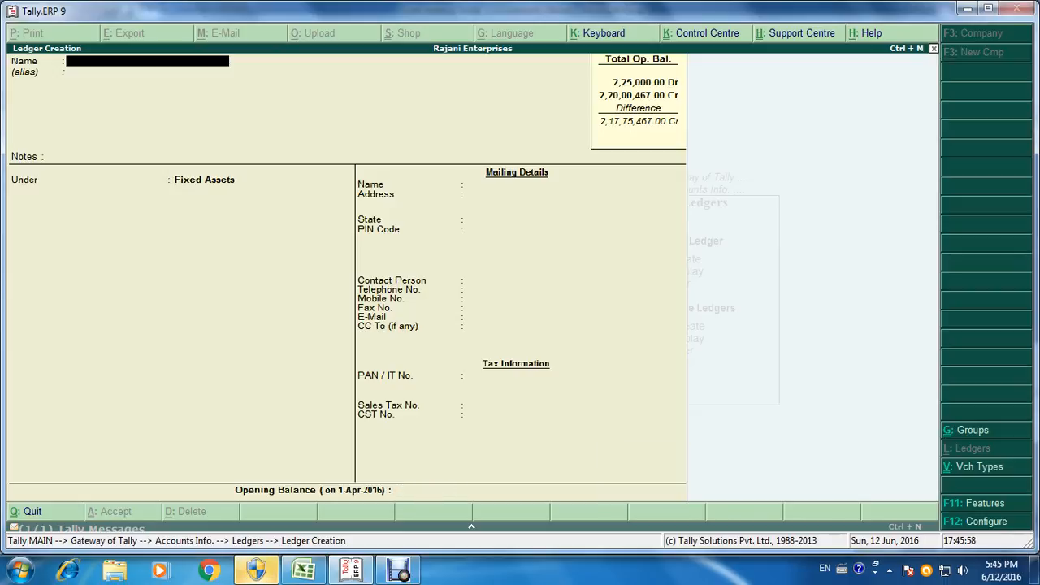
# Find the Car Innova row in the Excel balance sheet and name the next Tally ledger Car Innova A/c, keeping the Fixed Assets group.
pyautogui.hotkey('alt', 'Tab')
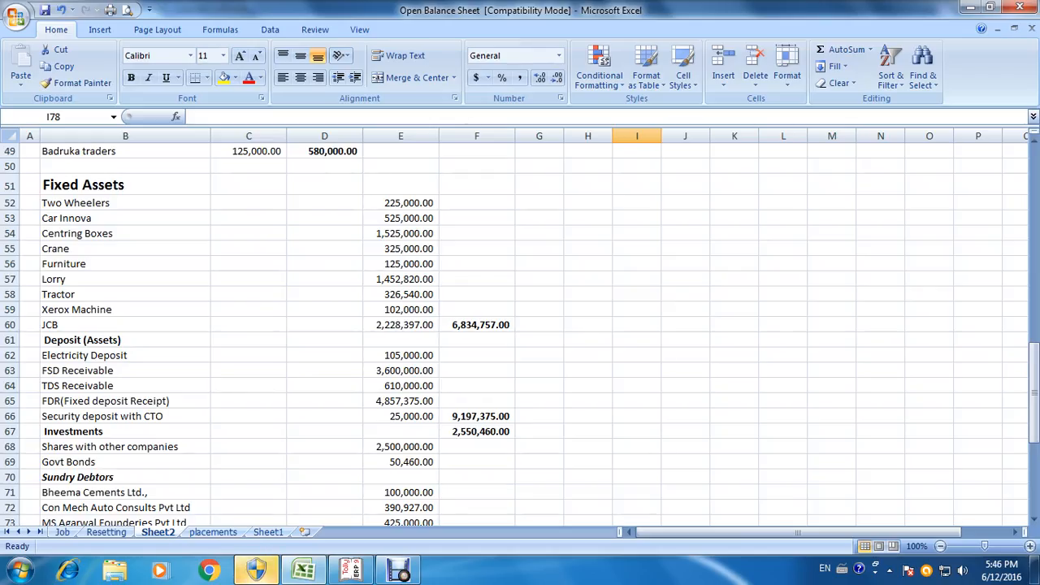
pyautogui.click(400, 219)
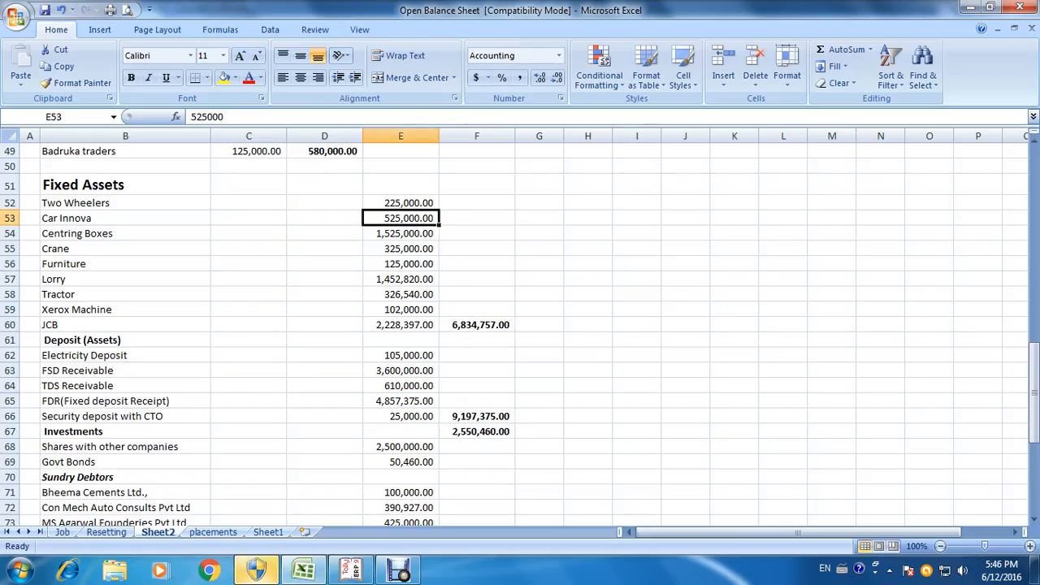
pyautogui.hotkey('alt', 'Tab')
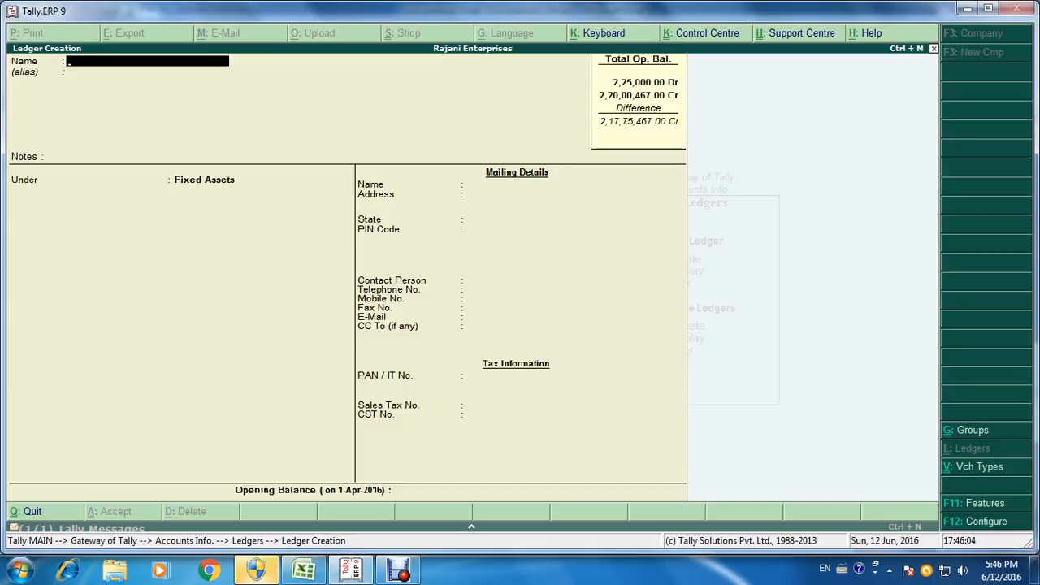
pyautogui.write('Car inni')
pyautogui.press('BackSpace')
pyautogui.write('ova a')
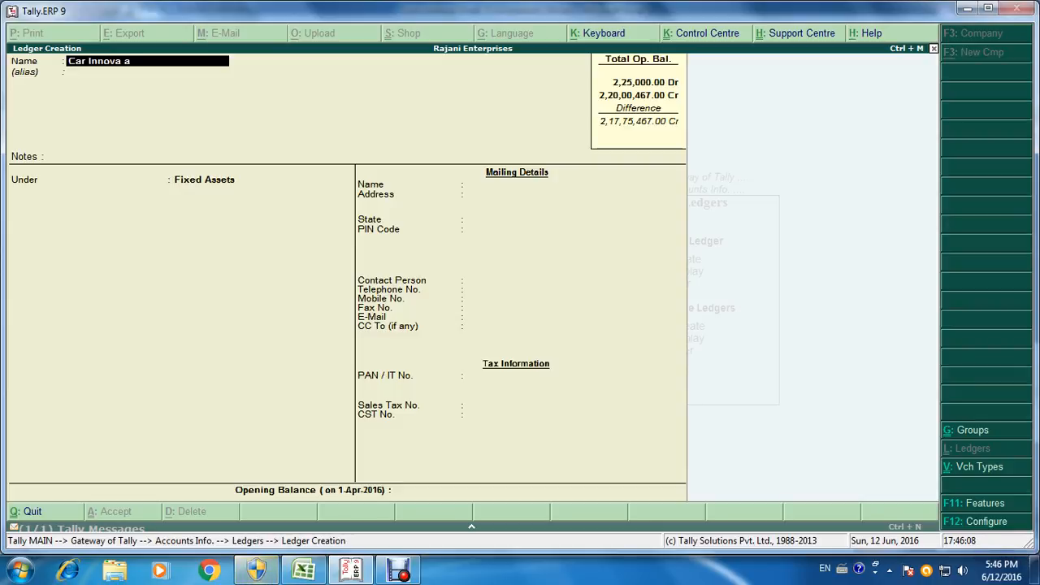
pyautogui.write('/c')
pyautogui.press('Return')
pyautogui.press('Return')
pyautogui.press('Return')
pyautogui.press('Return')
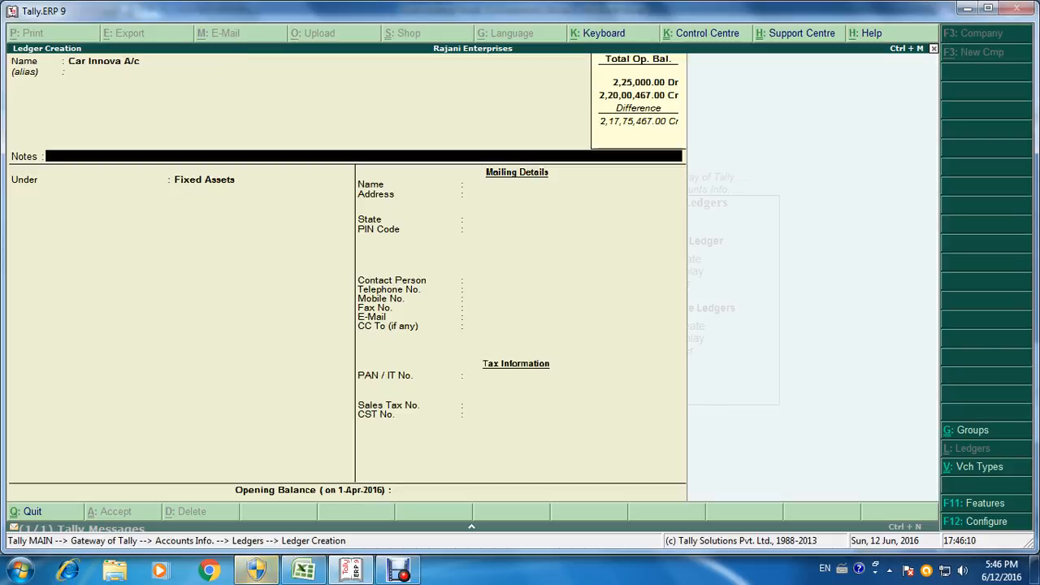
# Check the Car Innova amount in the Excel balance sheet, enter 525000 as the Tally ledger's opening balance, and save the ledger.
pyautogui.hotkey('alt', 'Tab')
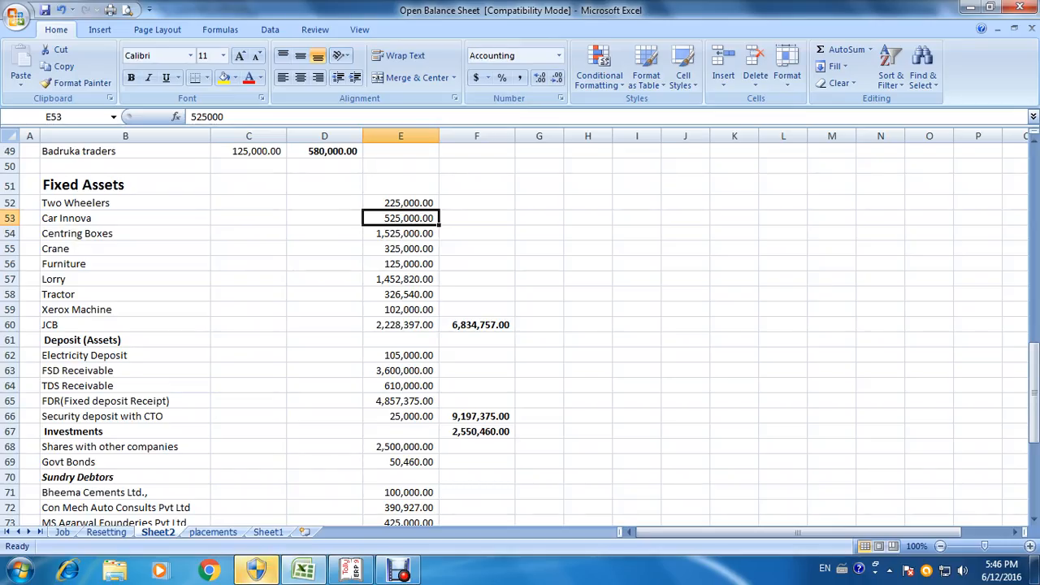
pyautogui.hotkey('alt', 'Tab')
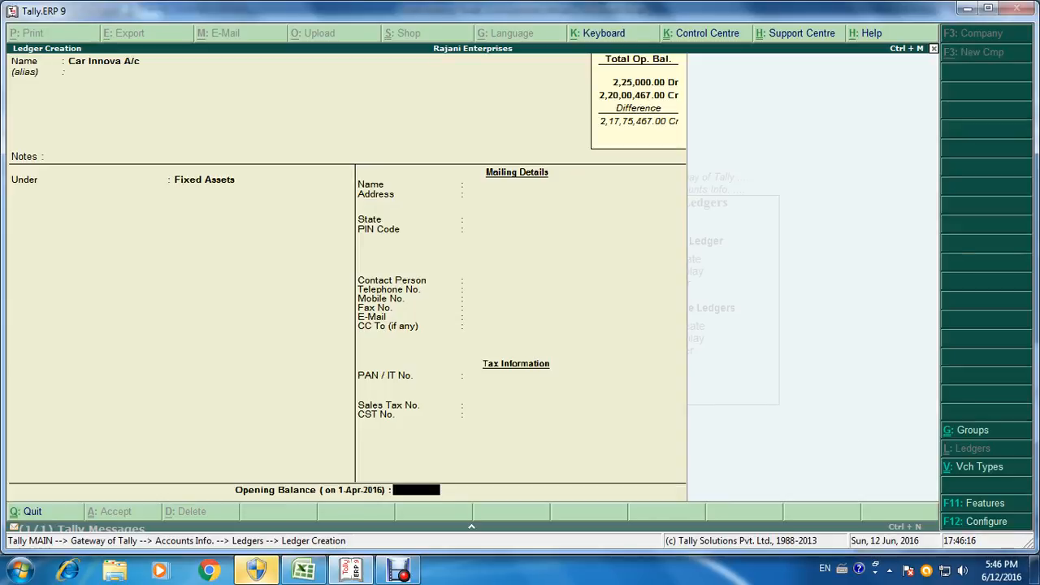
pyautogui.write('525000')
pyautogui.press('Return')
pyautogui.press('Return')
pyautogui.press('Return')
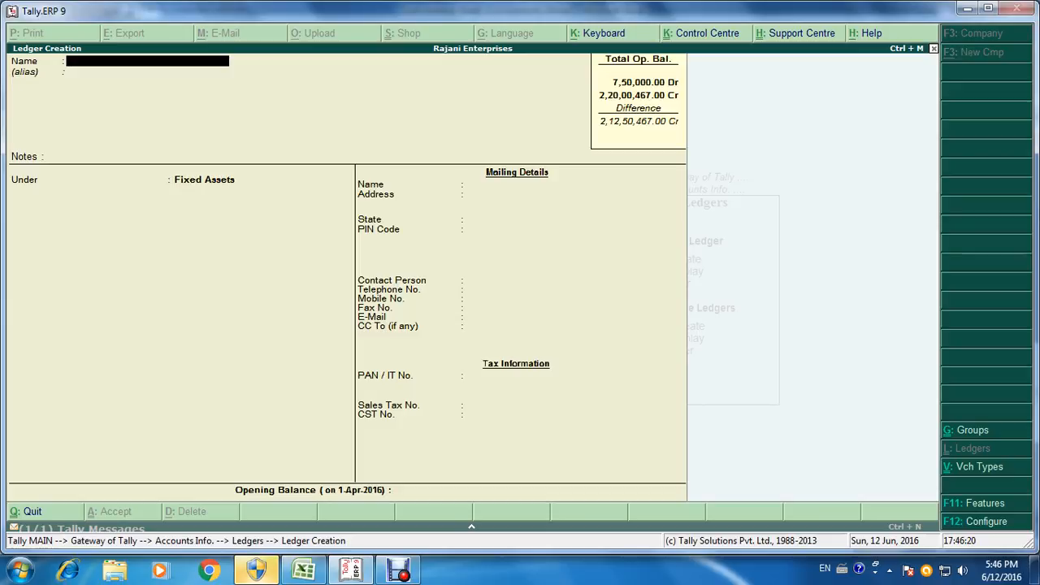
# Find the Centring Boxes row in the Excel balance sheet and name the next Tally ledger Centring Boxes A/c, keeping the Fixed Assets group.
pyautogui.hotkey('alt', 'Tab')
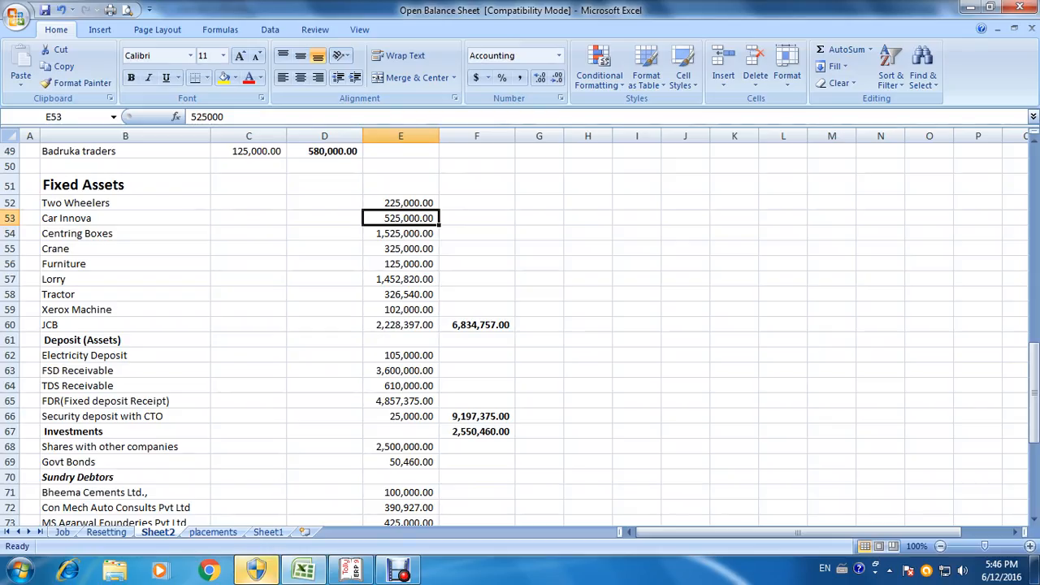
pyautogui.click(125, 233)
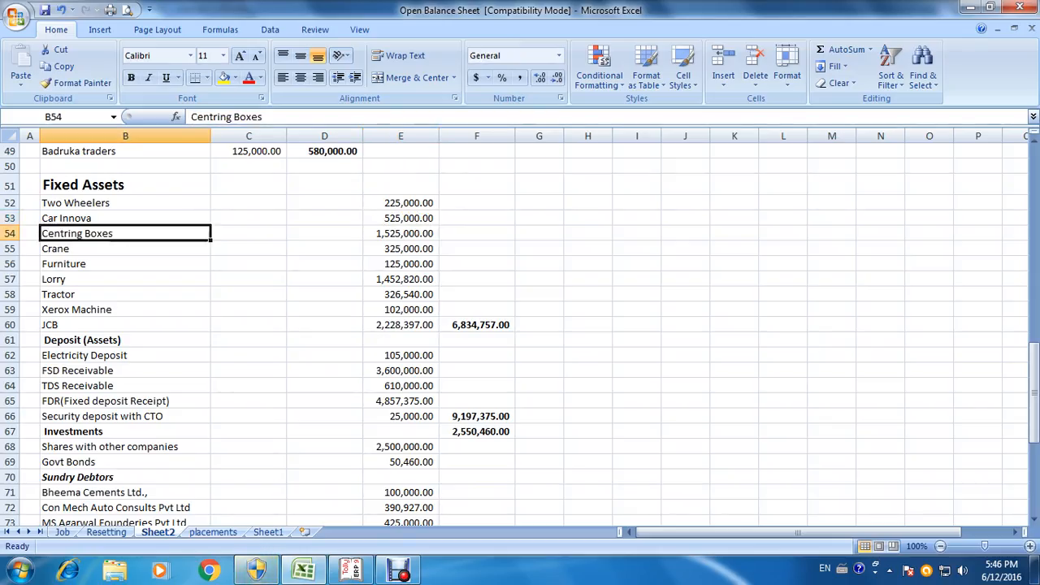
pyautogui.hotkey('alt', 'Tab')
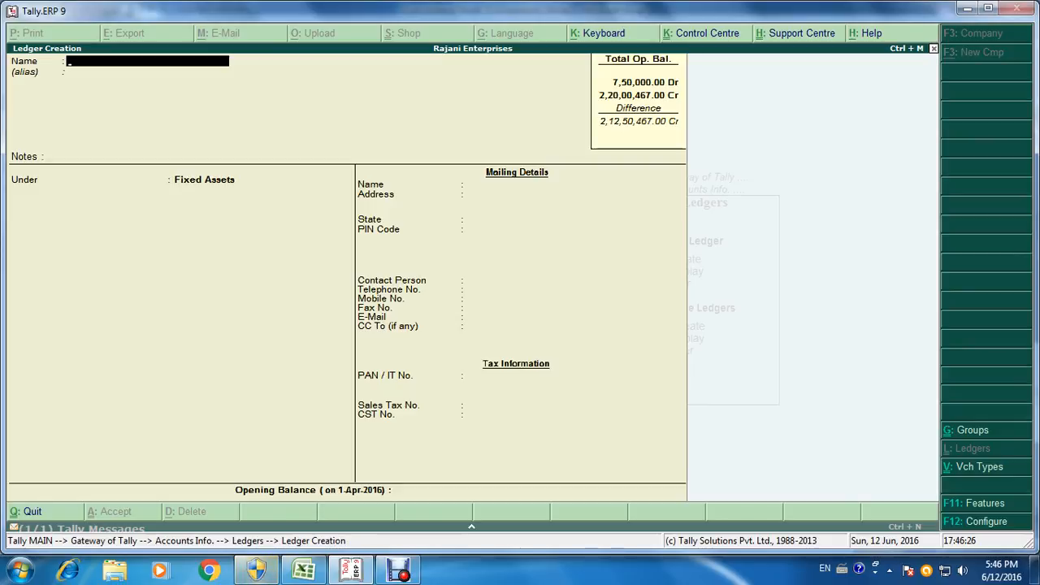
pyautogui.write('Cent')
pyautogui.write('g Bo')
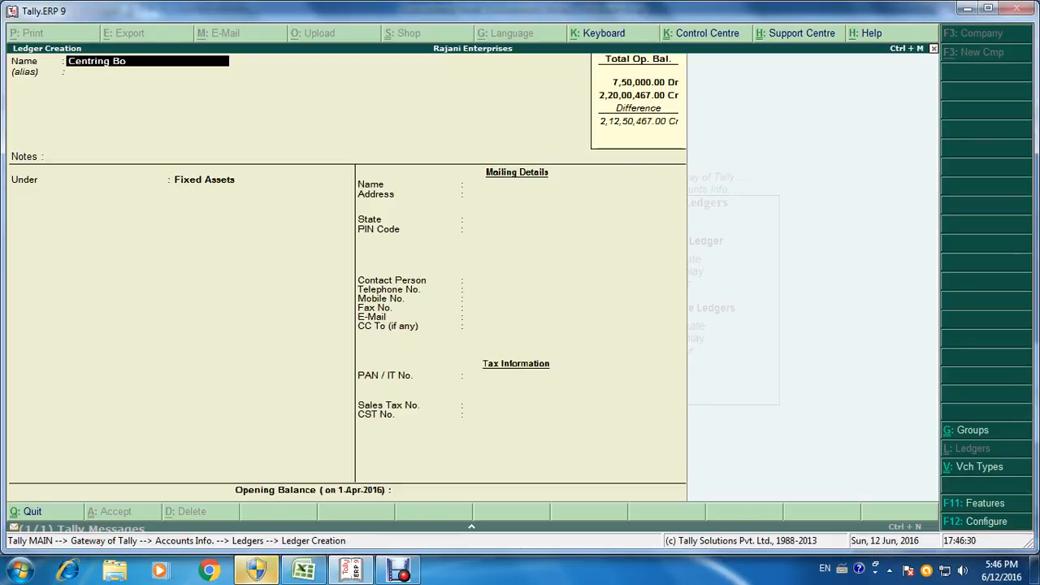
pyautogui.write('xes A/c')
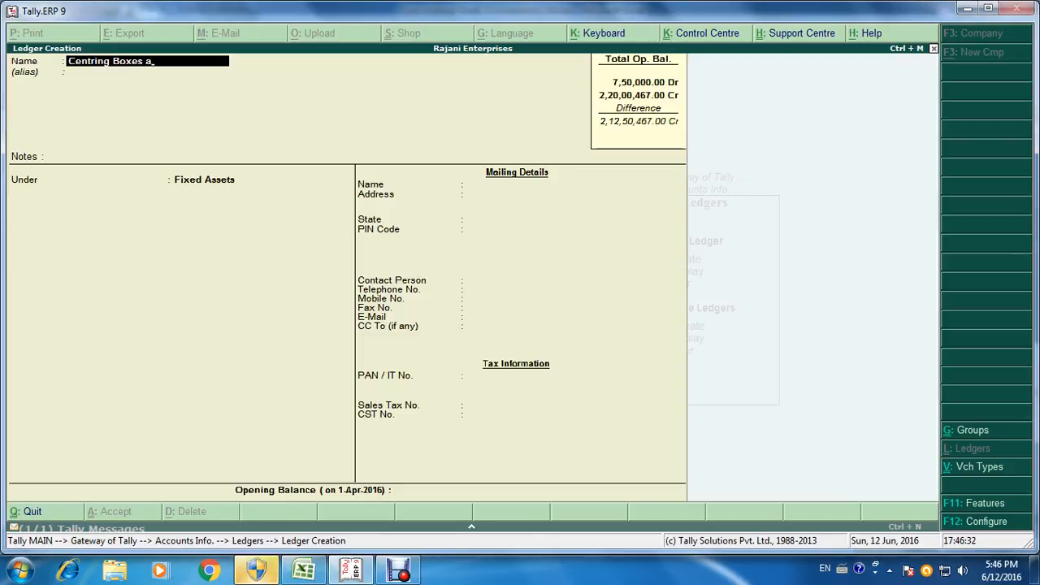
pyautogui.press('Return')
pyautogui.press('Return')
pyautogui.press('Return')
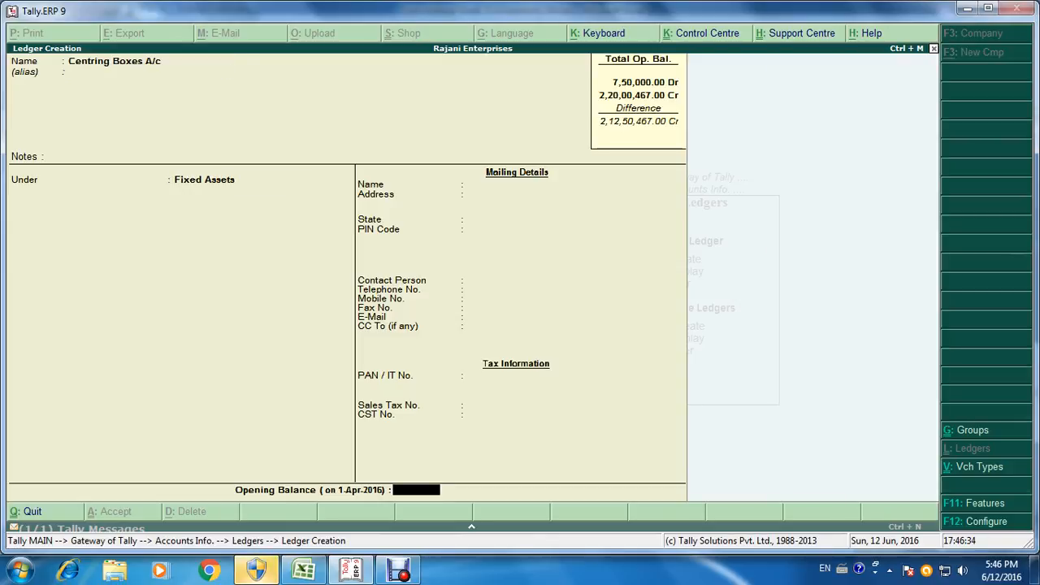
# Check the Centring Boxes amount in the Excel balance sheet, enter 1525000 as the Tally ledger's opening balance, and save the ledger.
pyautogui.hotkey('alt', 'Tab')
pyautogui.hotkey('alt', 'Tab')
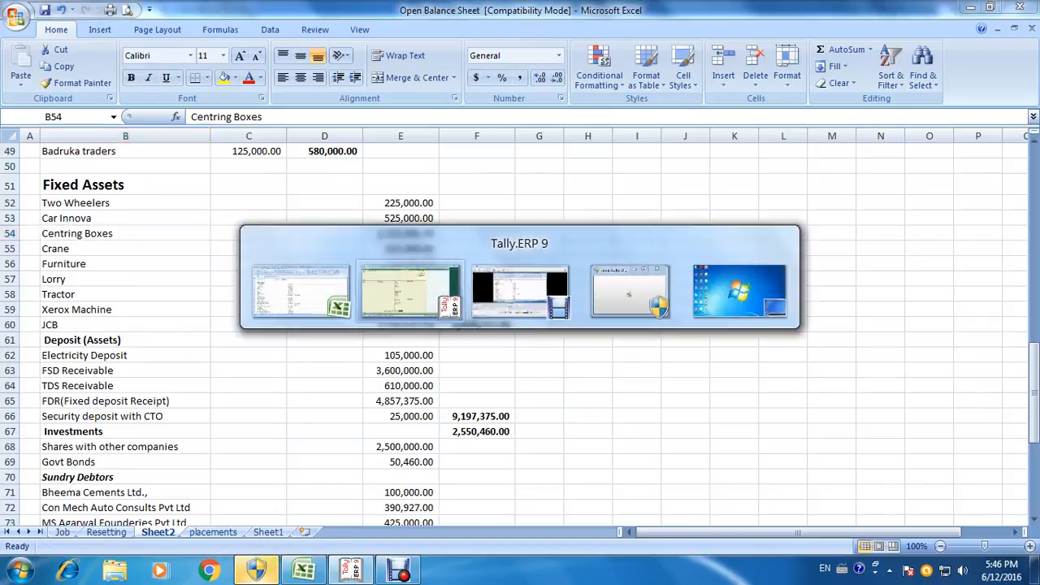
pyautogui.write('15,25,')
pyautogui.write('000')
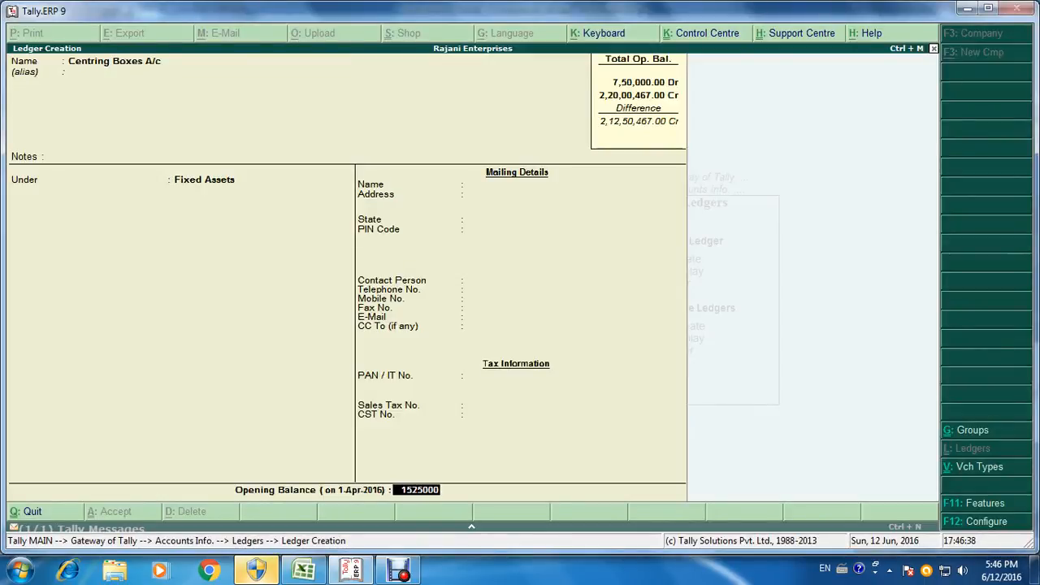
pyautogui.press('Return')
pyautogui.press('Return')
pyautogui.press('Return')
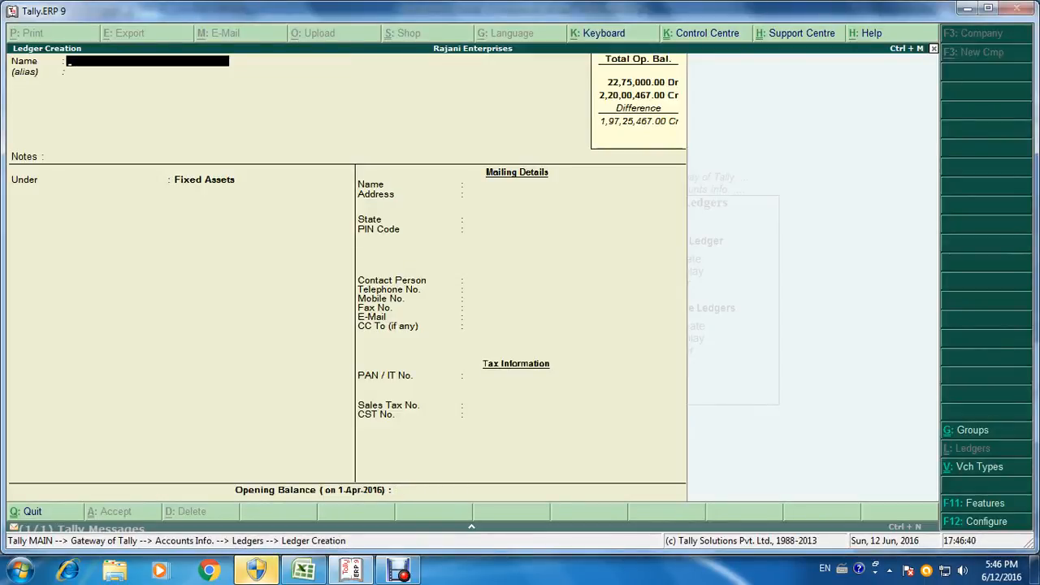
# Look up the asset after Centring Boxes in the Excel balance sheet and name the next Tally ledger Crane A/c, keeping the Fixed Assets group.
pyautogui.hotkey('alt', 'Tab')
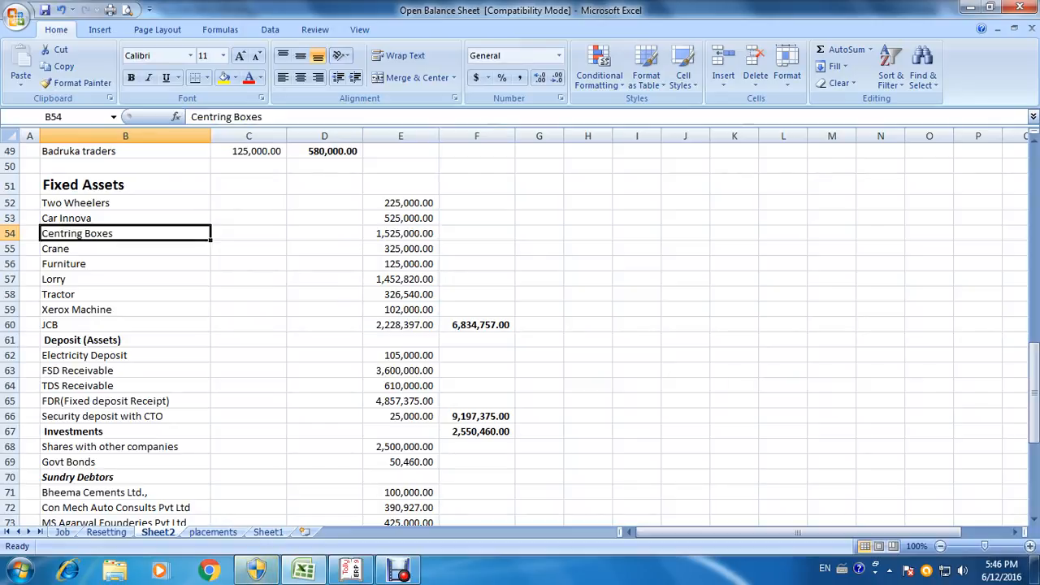
pyautogui.hotkey('alt', 'Tab')
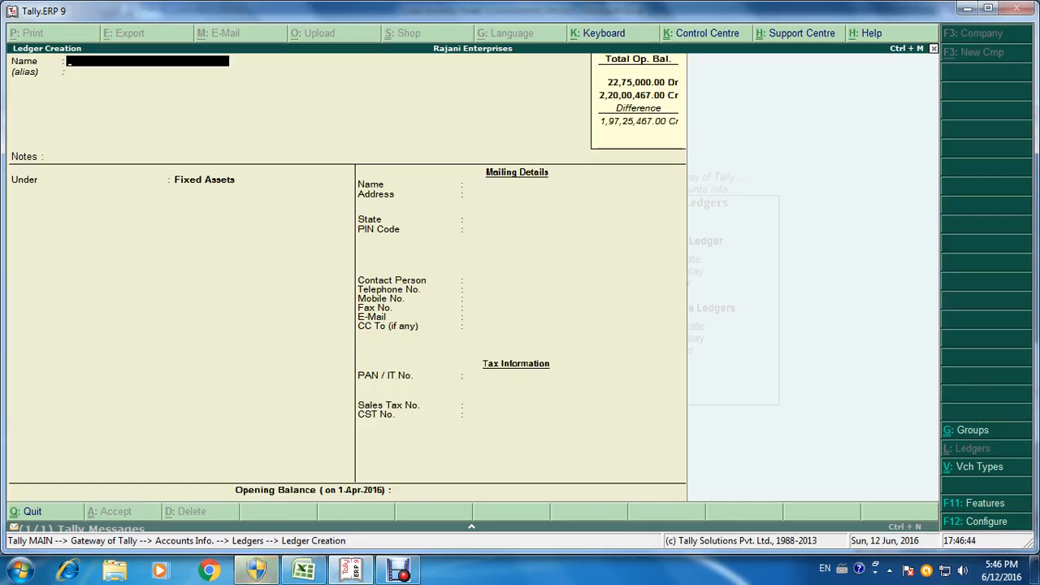
pyautogui.write('Crane A/c')
pyautogui.press('Return')
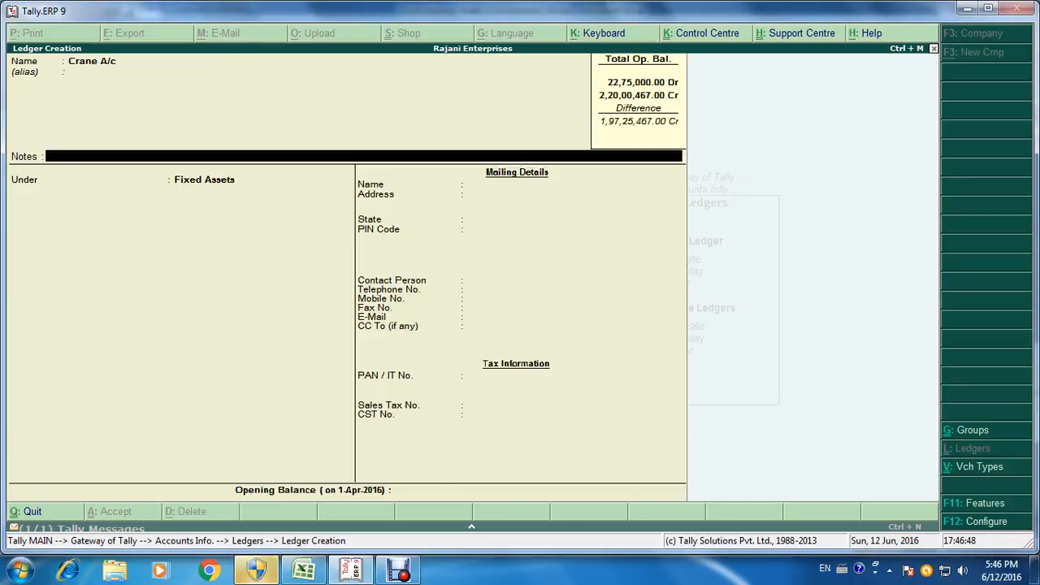
pyautogui.press('Return')
pyautogui.press('Return')
pyautogui.press('Return')
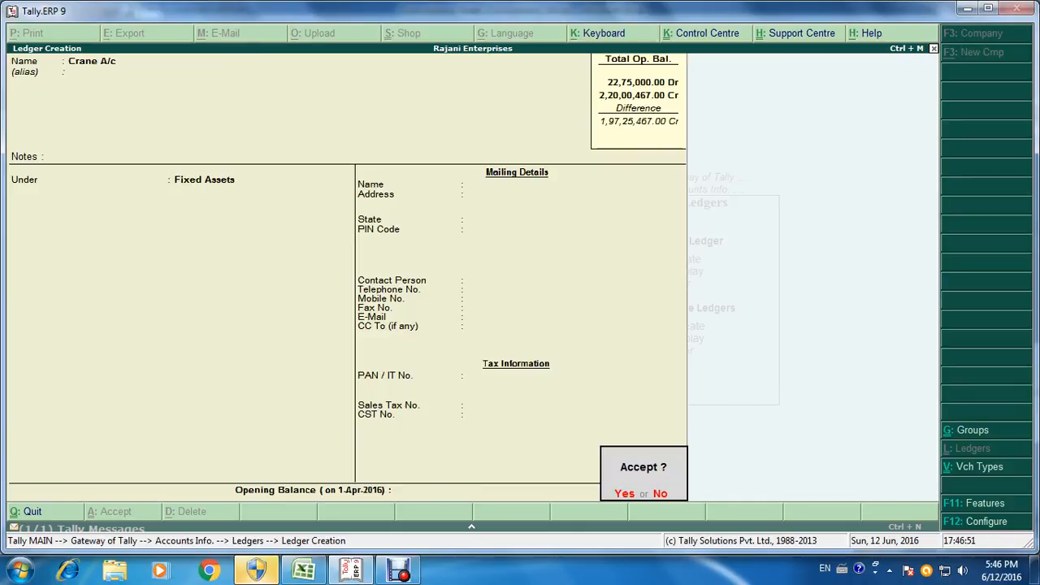
pyautogui.press('Escape')
# Check the Crane amount in the Excel balance sheet, enter 325000 as the Tally ledger's opening balance, and save the ledger.
pyautogui.hotkey('alt', 'Tab')
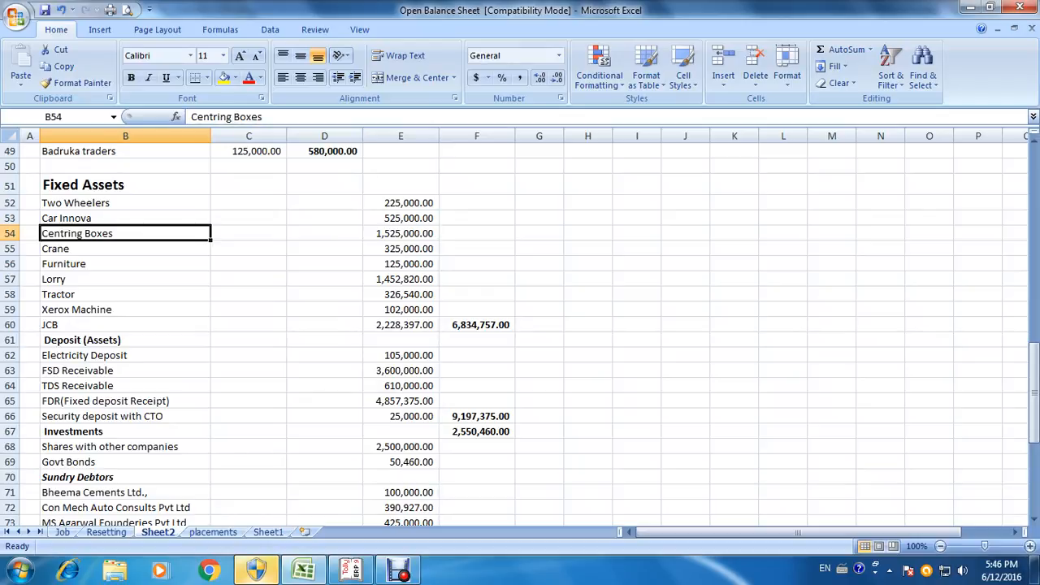
pyautogui.hotkey('alt', 'Tab')
pyautogui.write('3,25,000')
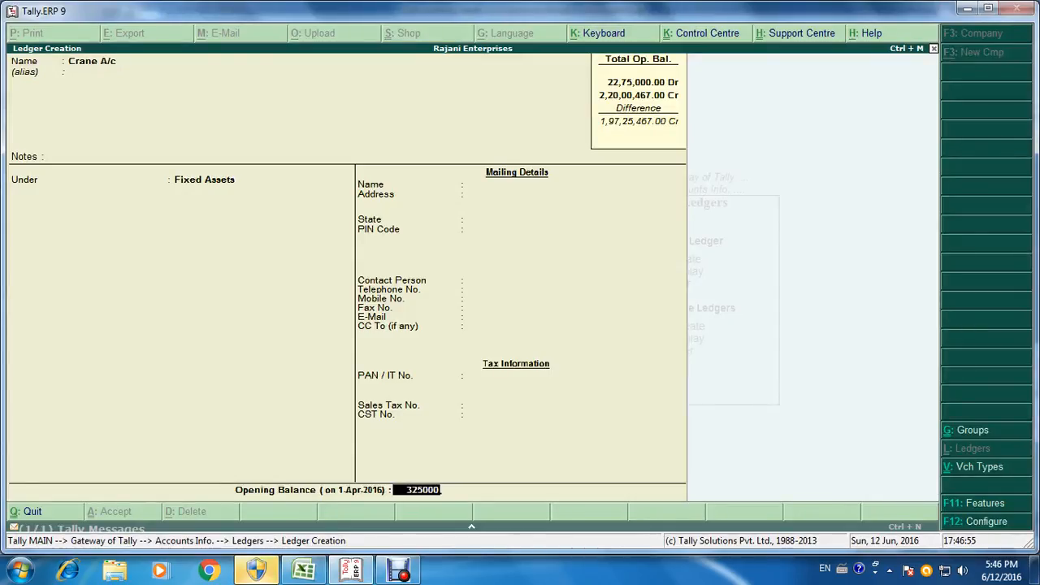
pyautogui.press('Return')
pyautogui.press('Return')
pyautogui.press('Return')
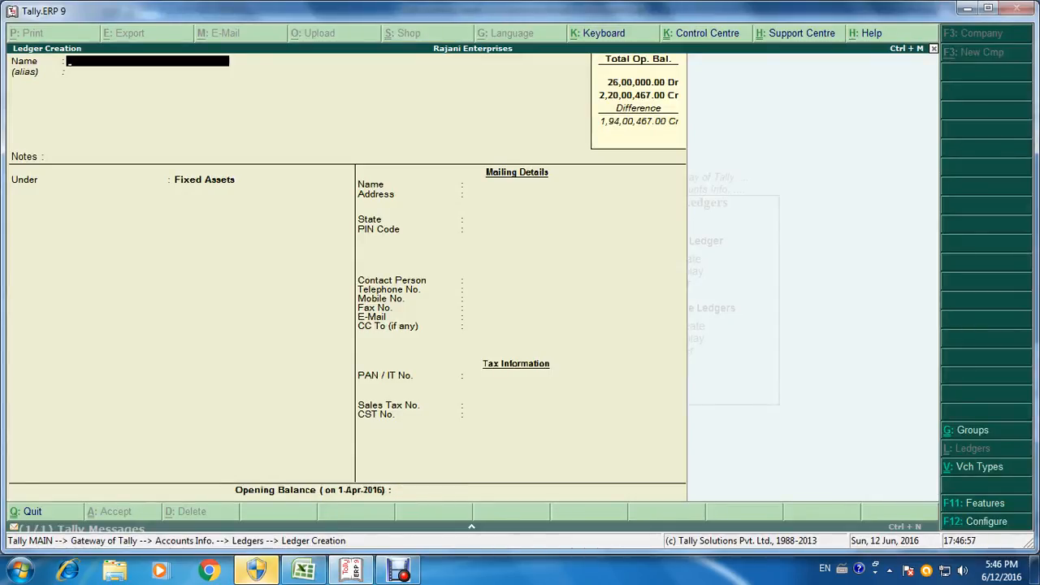
# Mark the Furniture row in the Excel balance sheet and name the next Tally ledger Furniture A/c, keeping the Fixed Assets group.
pyautogui.hotkey('alt', 'Tab')
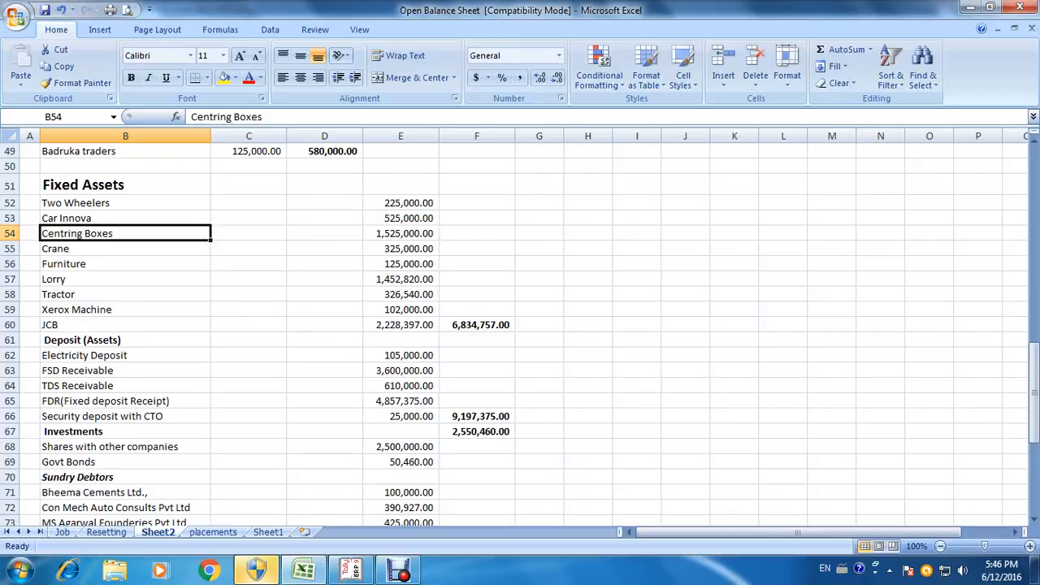
pyautogui.click(125, 264)
pyautogui.hotkey('alt', 'Tab')
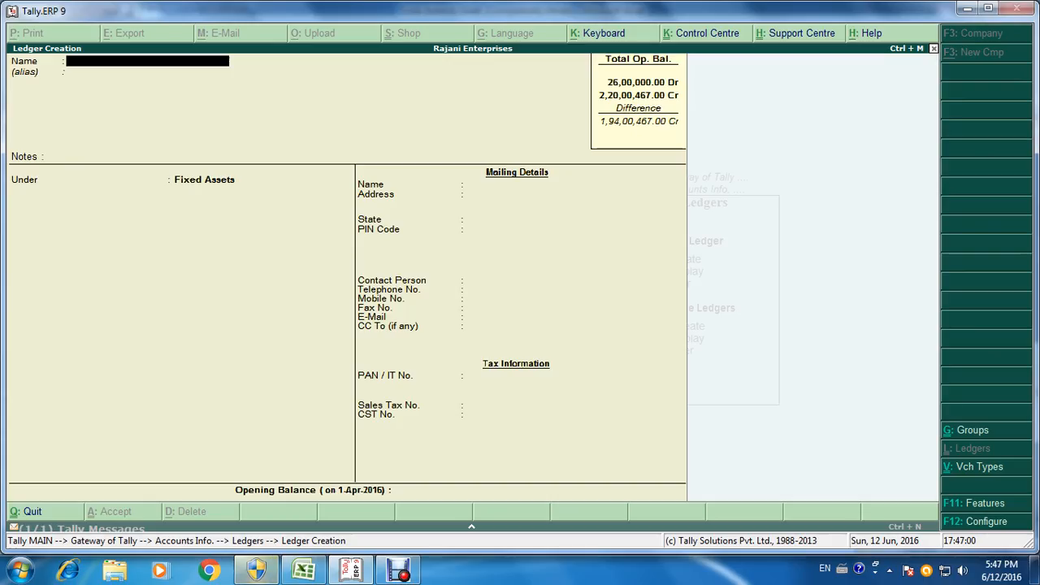
pyautogui.write('Furniture')
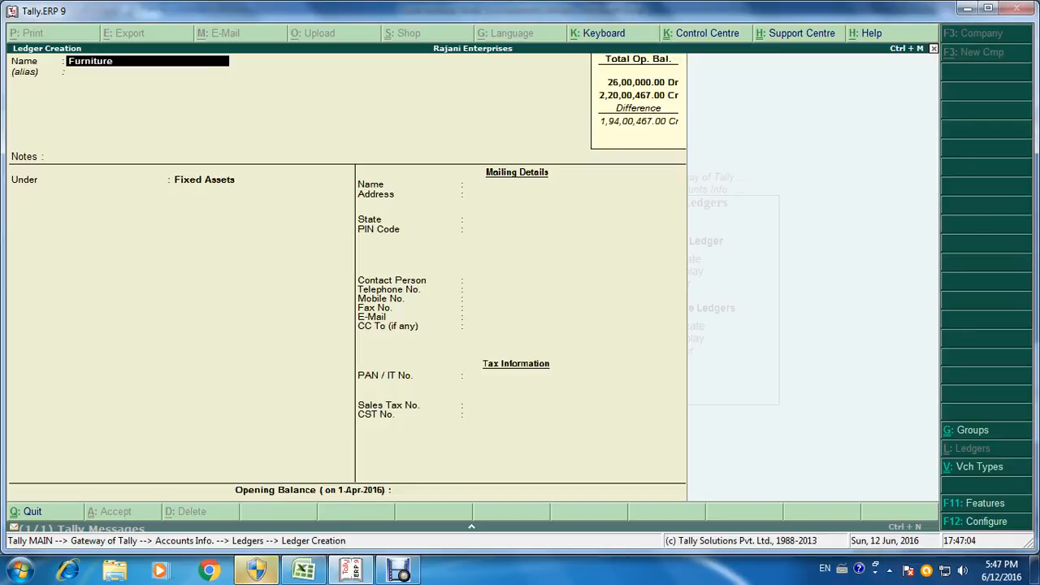
pyautogui.write(' a/c')
pyautogui.press('Return')
pyautogui.press('Return')
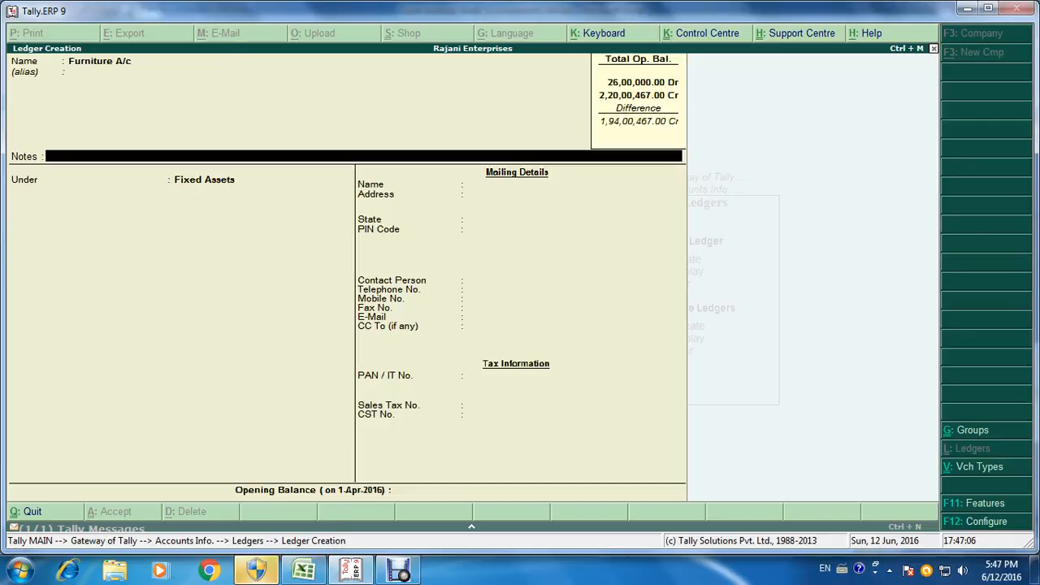
pyautogui.press('Return')
pyautogui.press('Return')
# Give the Furniture A/c ledger an opening balance of 125000 and save it.
pyautogui.write('125000')
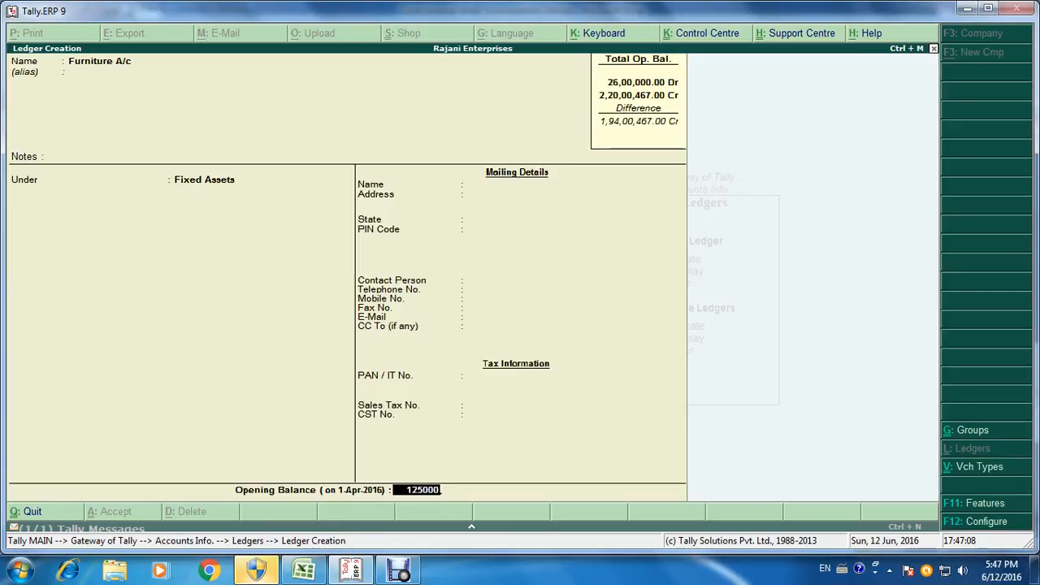
pyautogui.press('Return')
pyautogui.hotkey('ctrl', 'a')
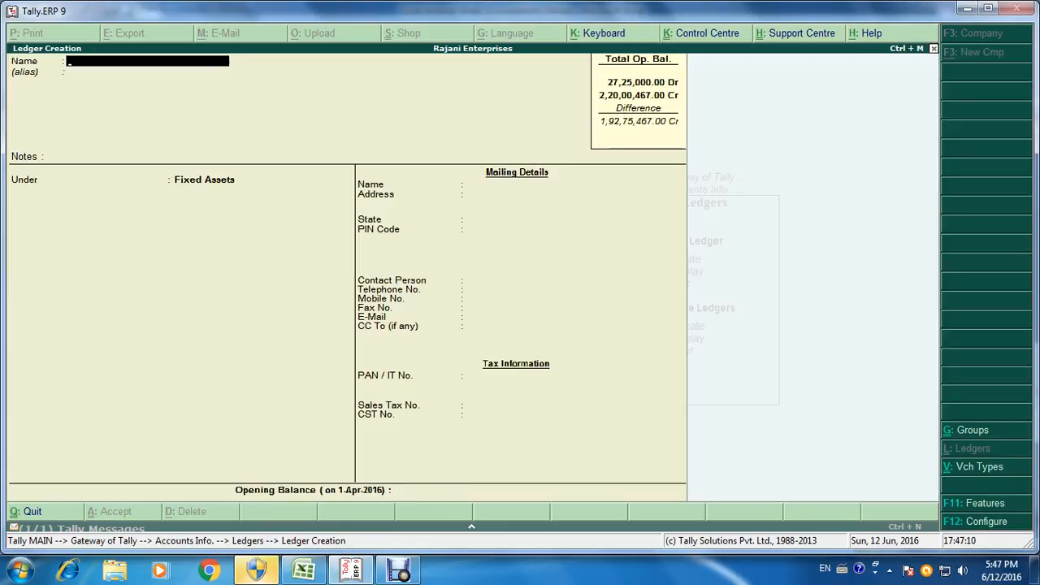
# Check the Lorry row in the Excel balance sheet and name the next Tally ledger Lorry A/c, keeping the Fixed Assets group.
pyautogui.hotkey('alt', 'Tab')
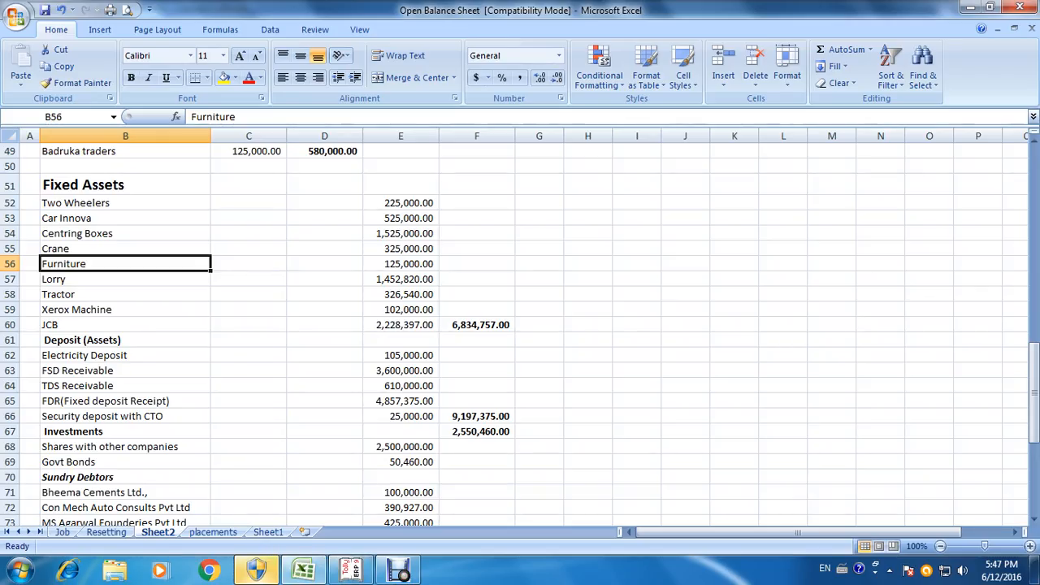
pyautogui.hotkey('alt', 'Tab')
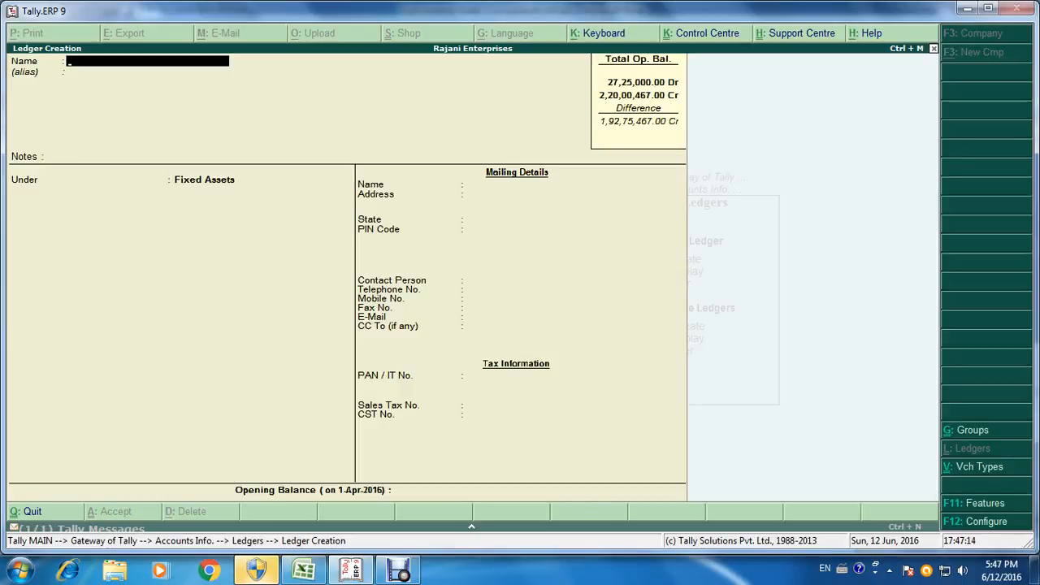
pyautogui.write('Lorry A')
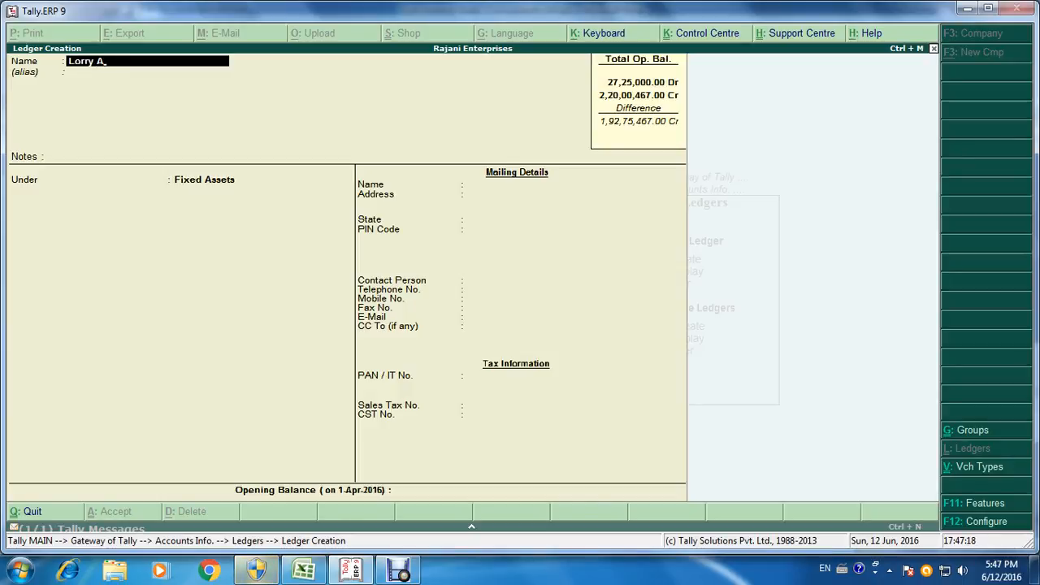
pyautogui.write('/c')
pyautogui.press('Return')
pyautogui.press('Return')
pyautogui.press('Return')
pyautogui.press('Return')
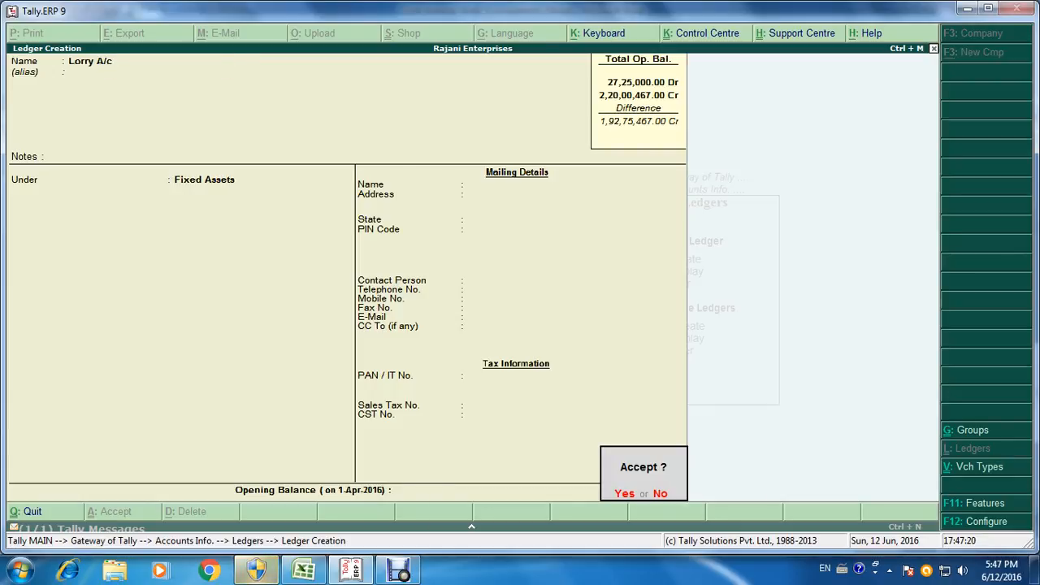
pyautogui.press('Escape')
# Give the Lorry A/c ledger an opening balance of 1452820 Dr and save it.
pyautogui.write('1452820')
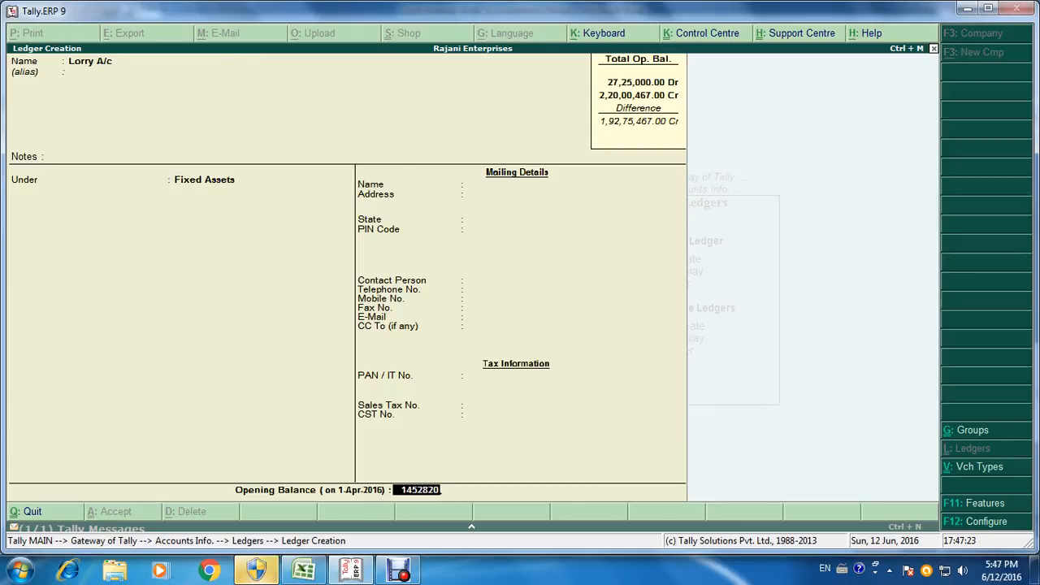
pyautogui.press('Return')
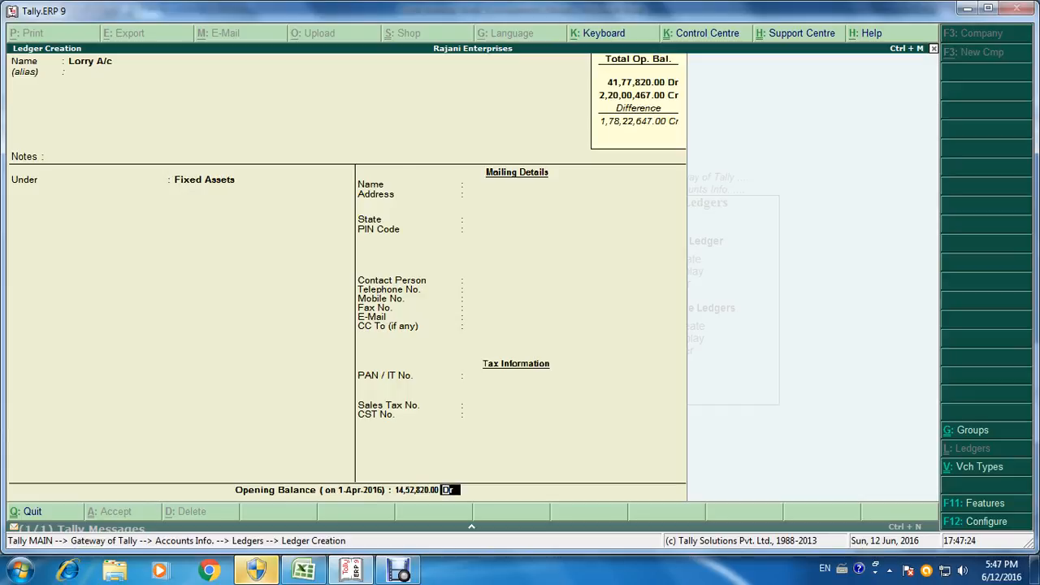
pyautogui.press('Return')
pyautogui.press('Return')
# Mark the Tractor row in the Excel balance sheet and name the next Tally ledger Tractor A/c, keeping the Fixed Assets group.
pyautogui.hotkey('alt', 'Tab')
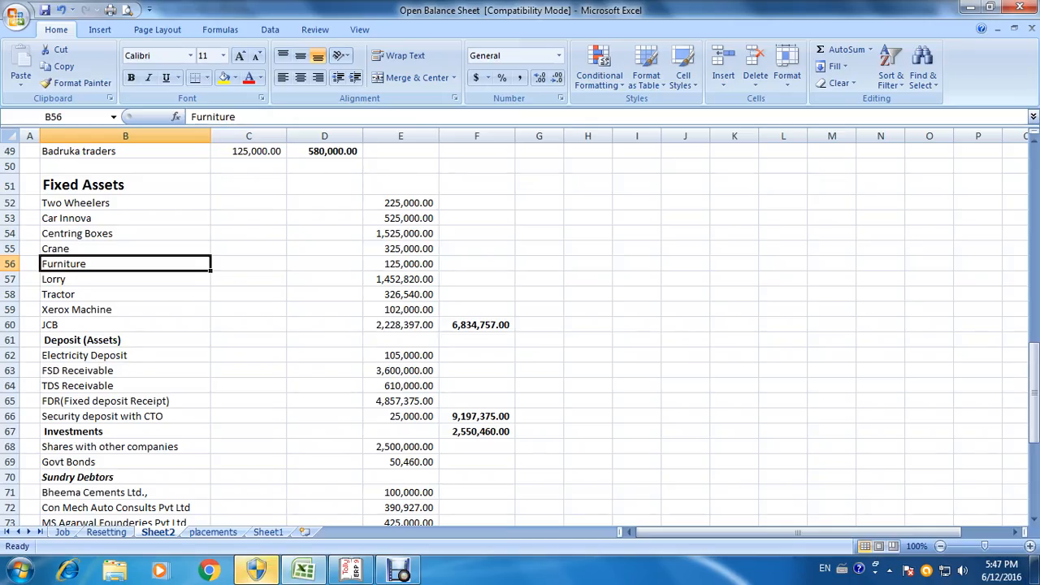
pyautogui.click(125, 294)
pyautogui.hotkey('alt', 'Tab')
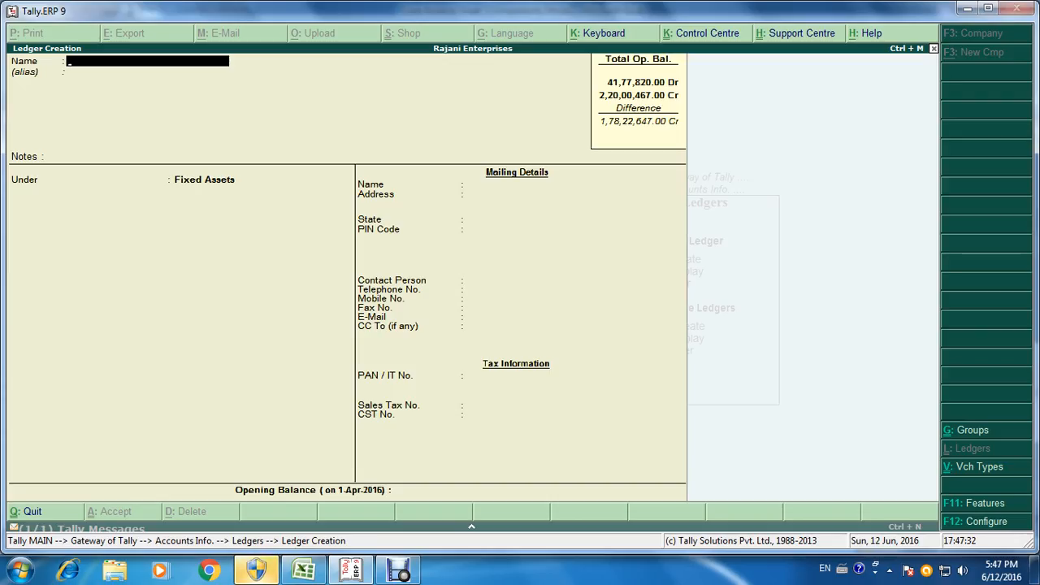
pyautogui.write('Tractor')
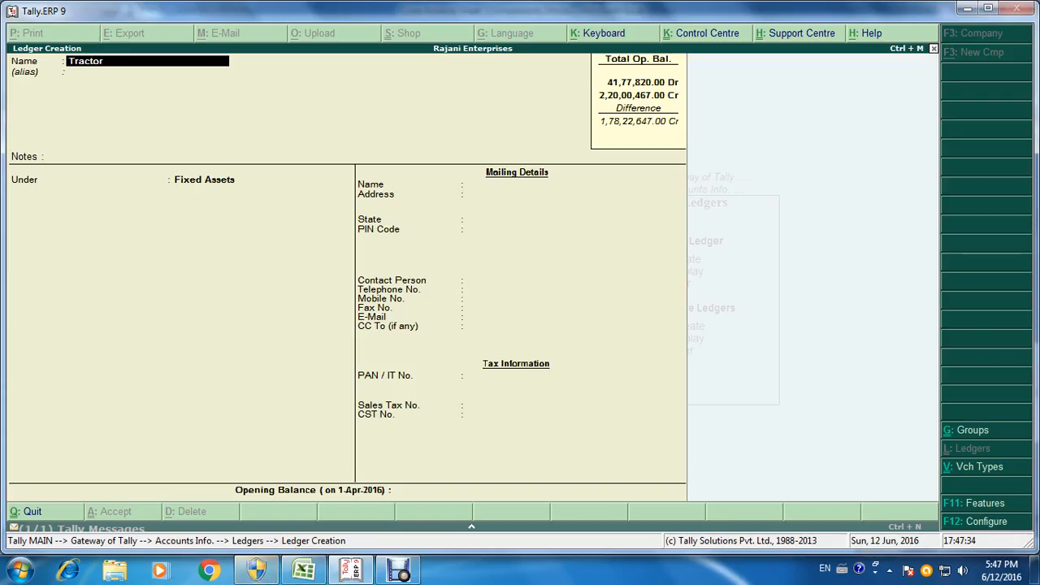
pyautogui.write(' A/c')
pyautogui.press('Return')
pyautogui.press('Return')
pyautogui.press('Return')
pyautogui.press('Return')
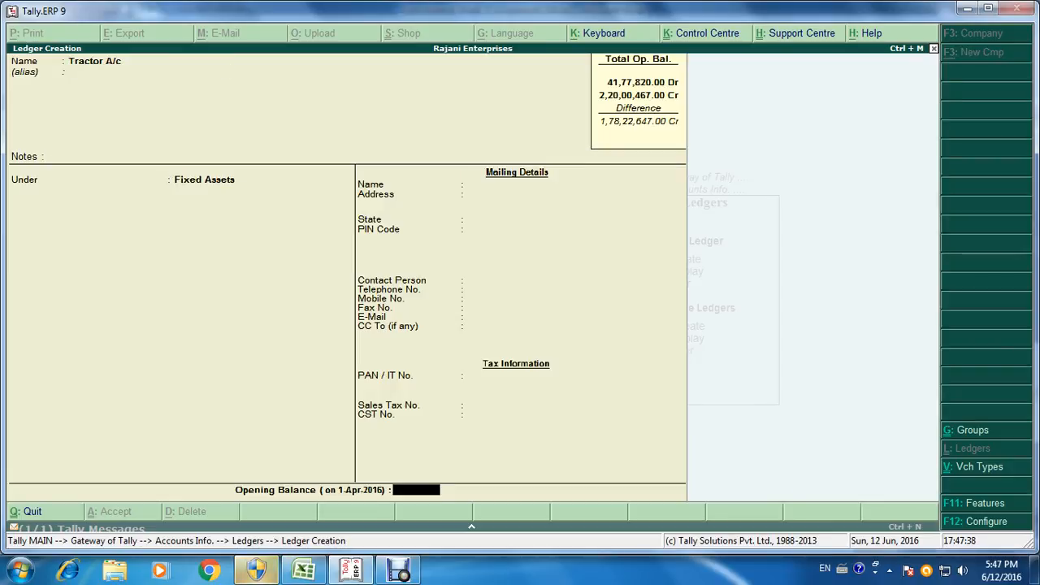
# Give the Tractor A/c ledger an opening balance of 326540 Dr and save it.
pyautogui.write('326540')
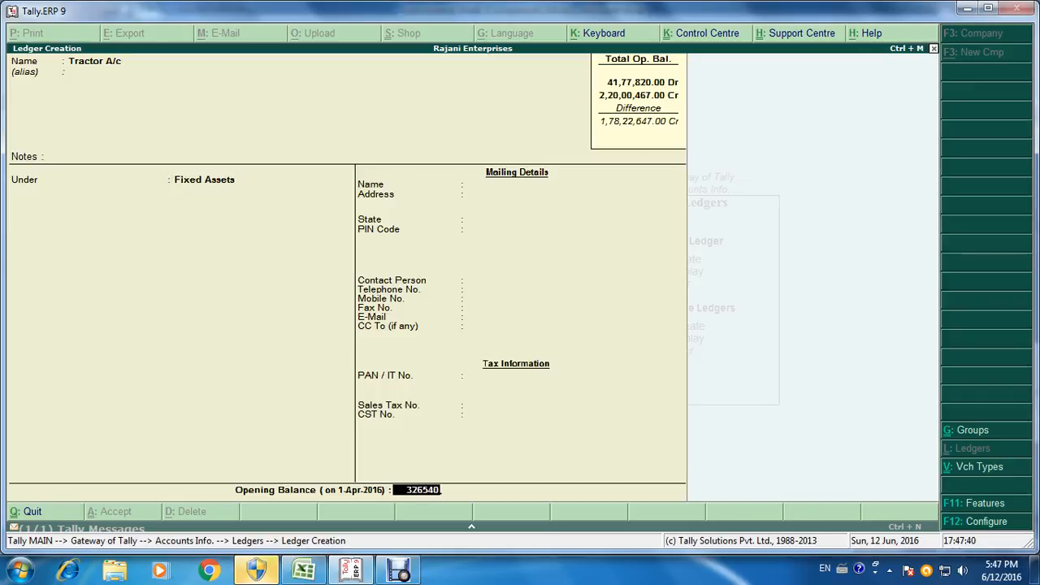
pyautogui.press('Return')
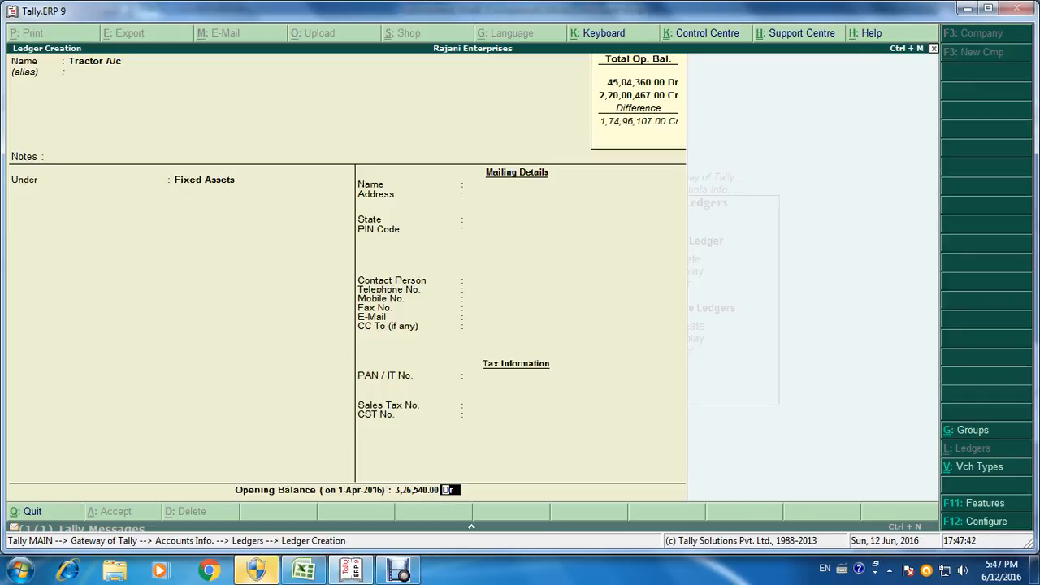
pyautogui.press('Return')
pyautogui.press('Return')
# Mark the Xerox Machine row in the Excel balance sheet and name the next Tally ledger Xerox Machine A/c, keeping the Fixed Assets group.
pyautogui.hotkey('alt', 'Tab')
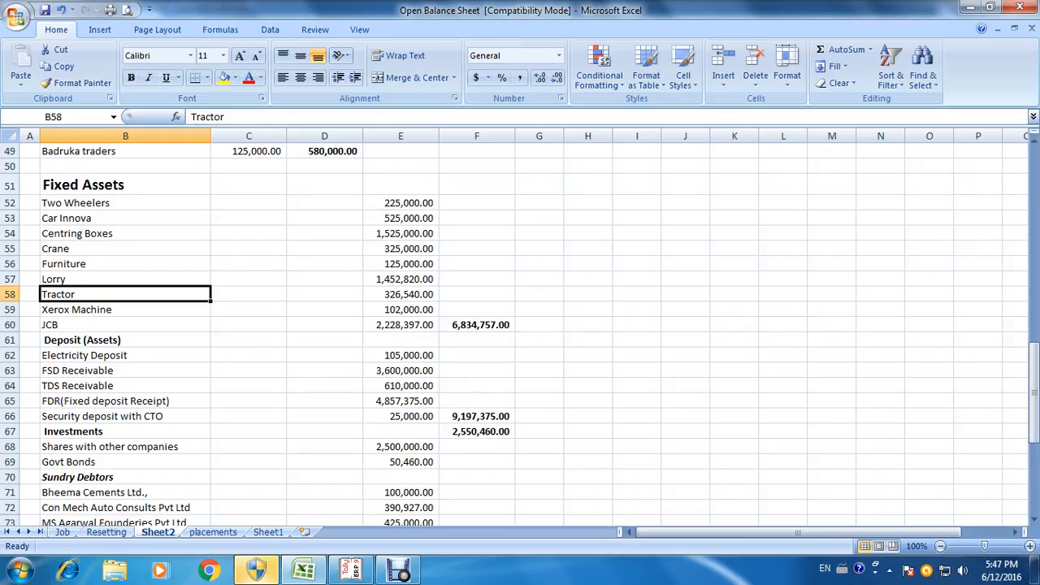
pyautogui.press('alt')
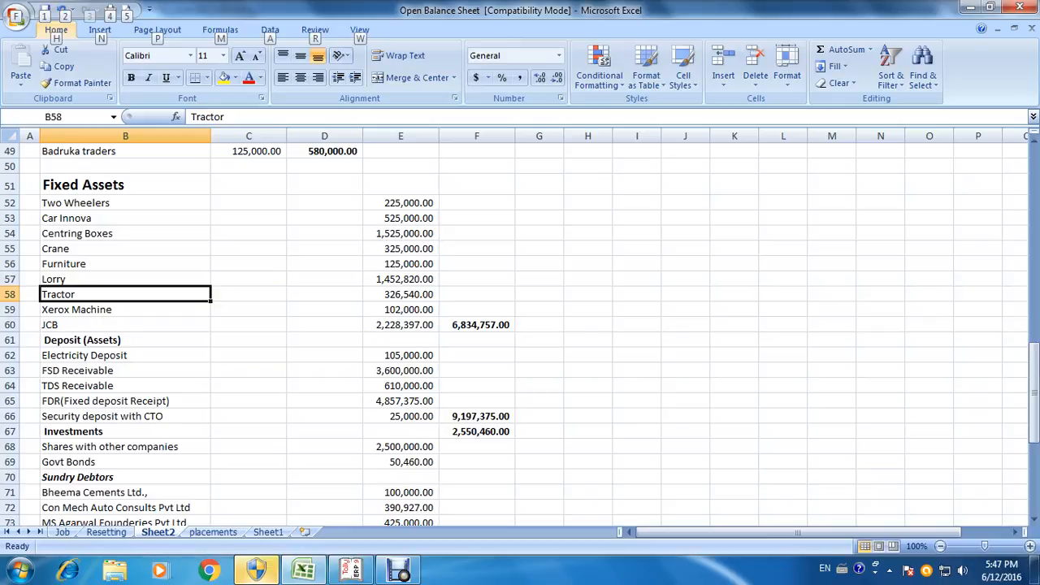
pyautogui.click(249, 310)
pyautogui.hotkey('alt', 'Tab')
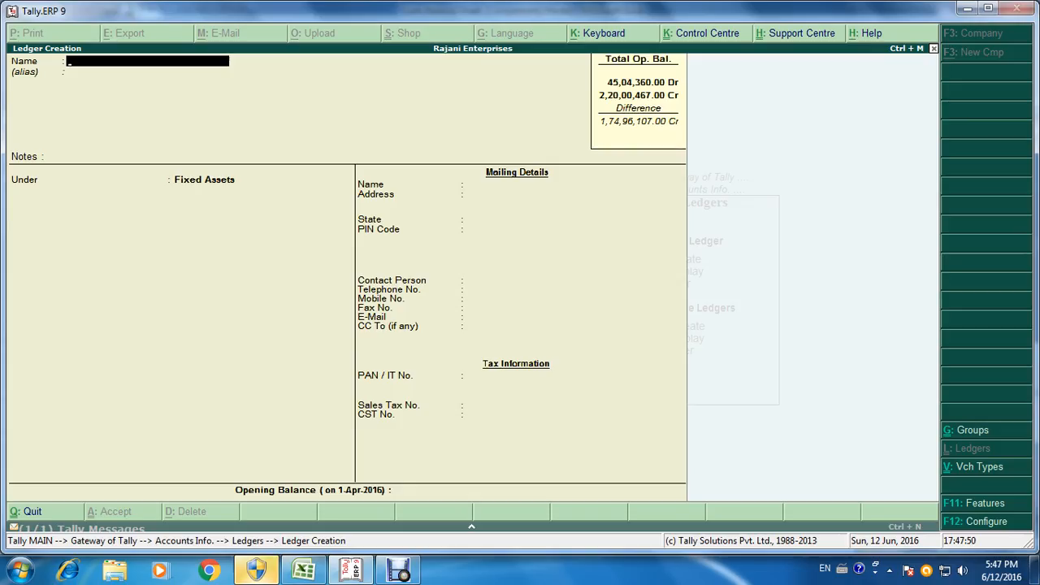
pyautogui.write('Xero')
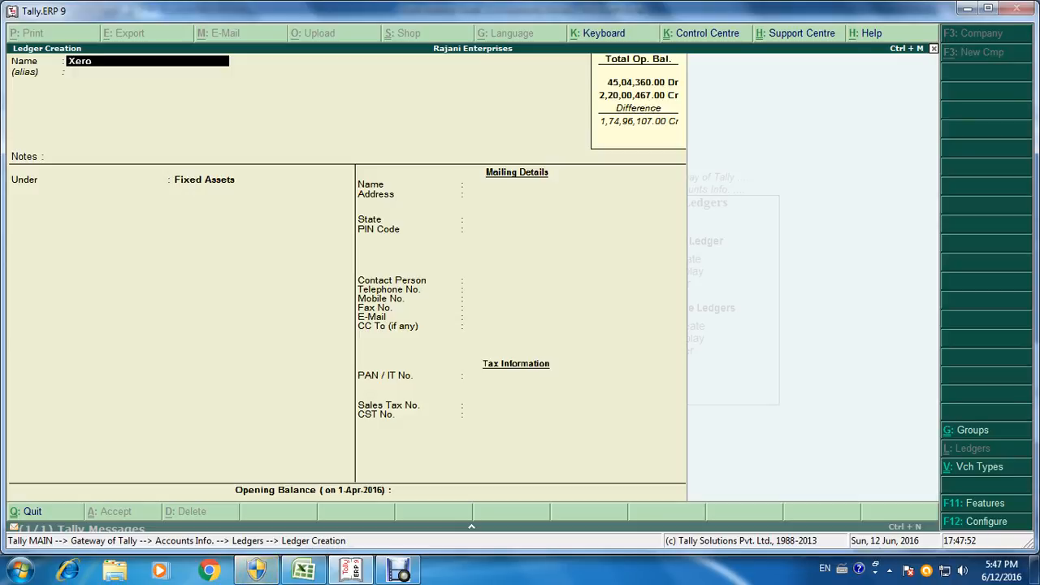
pyautogui.write('x Machine A/c')
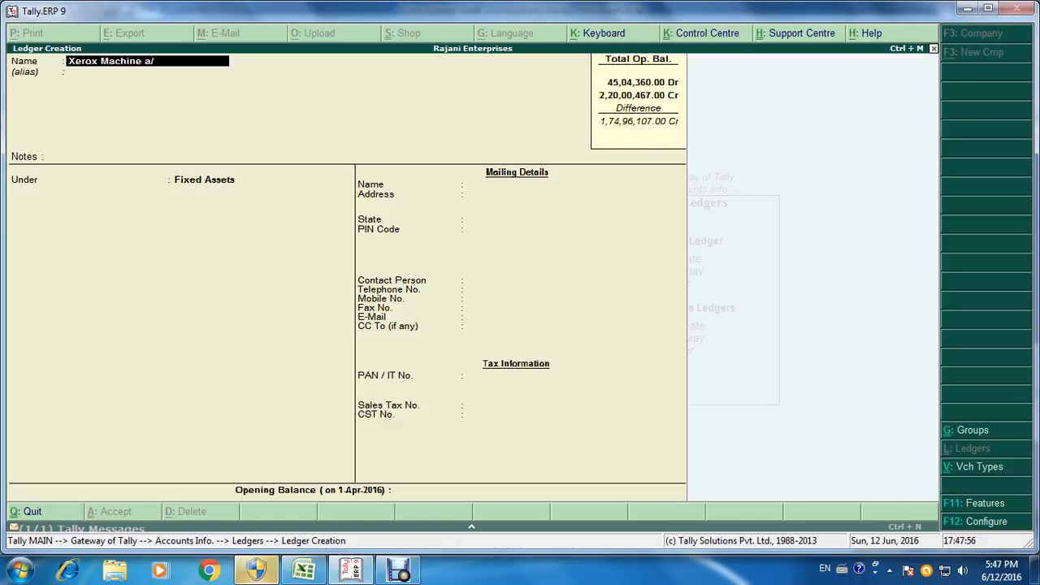
pyautogui.press('Return')
pyautogui.press('Return')
pyautogui.press('Return')
pyautogui.press('Return')
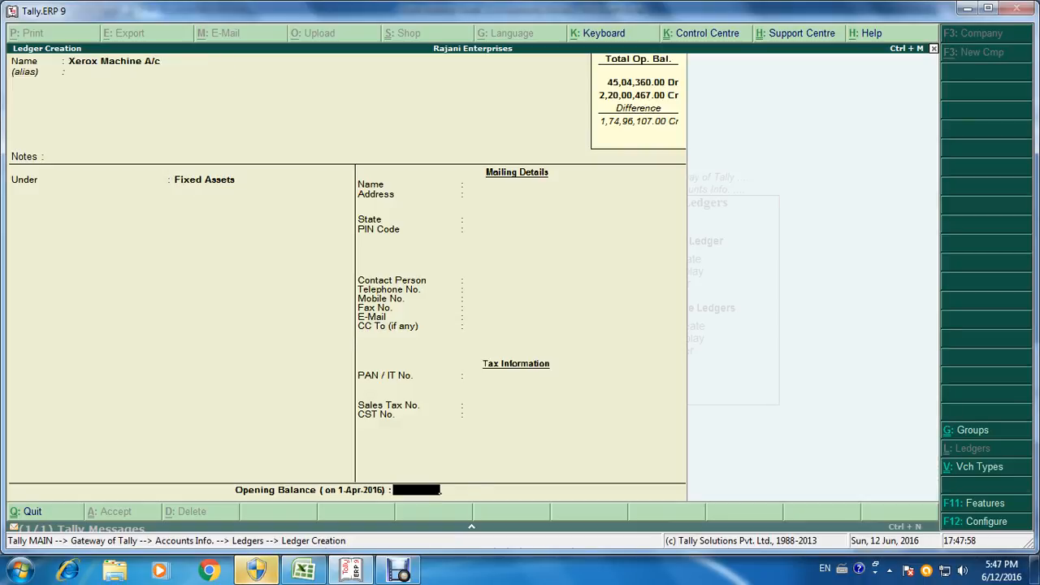
# Give the Xerox Machine A/c ledger an opening balance of 102000 Dr and save it.
pyautogui.hotkey('alt', 'Tab')
pyautogui.hotkey('alt', 'Tab')
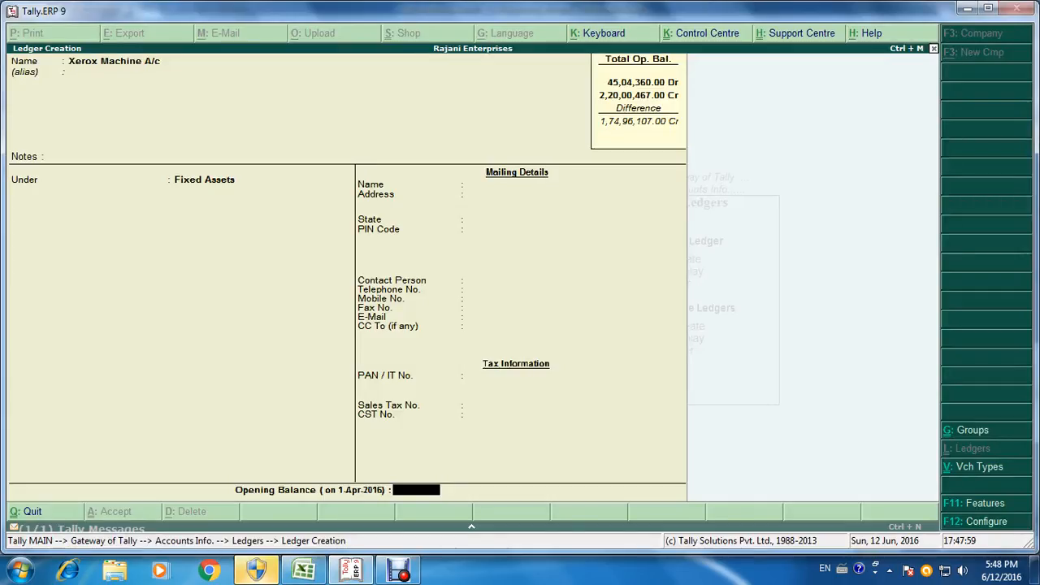
pyautogui.write('1,02,000')
pyautogui.press('Return')
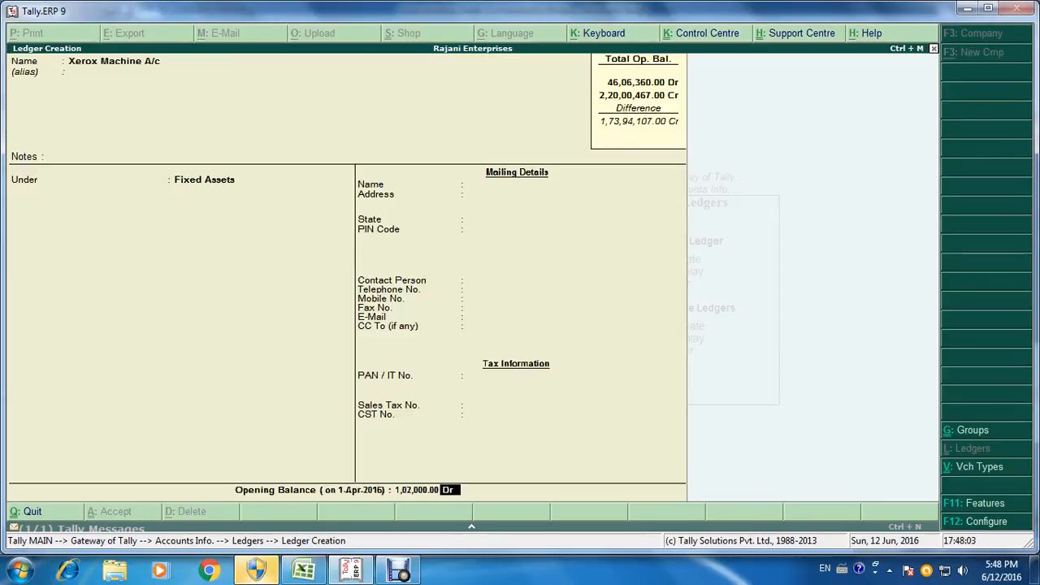
pyautogui.press('Return')
pyautogui.press('Return')
# Mark the JCB row in the Excel balance sheet and name the next Tally ledger JCB A/c, keeping the Fixed Assets group.
pyautogui.hotkey('alt', 'Tab')
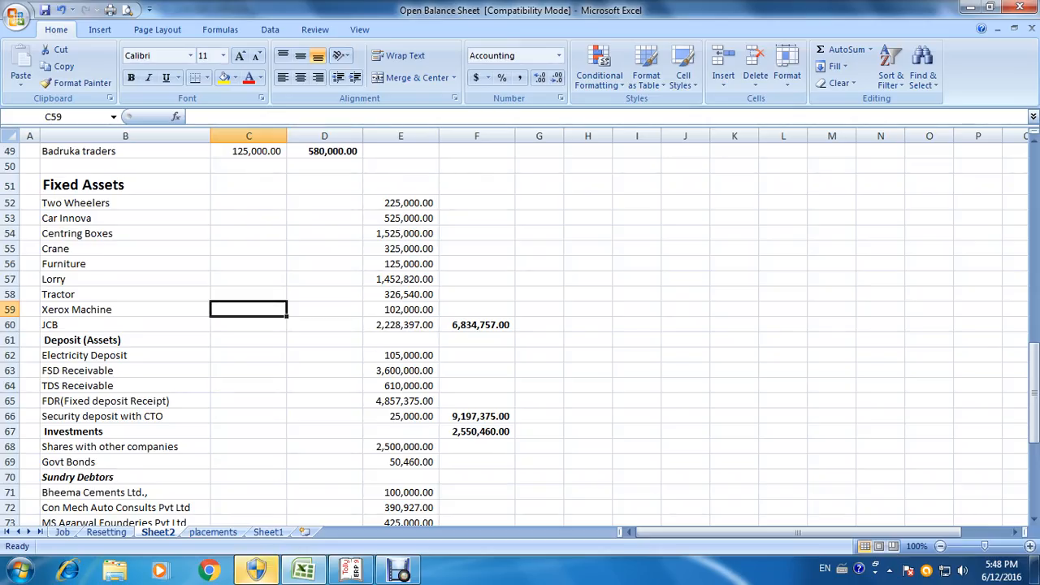
pyautogui.press('Down')
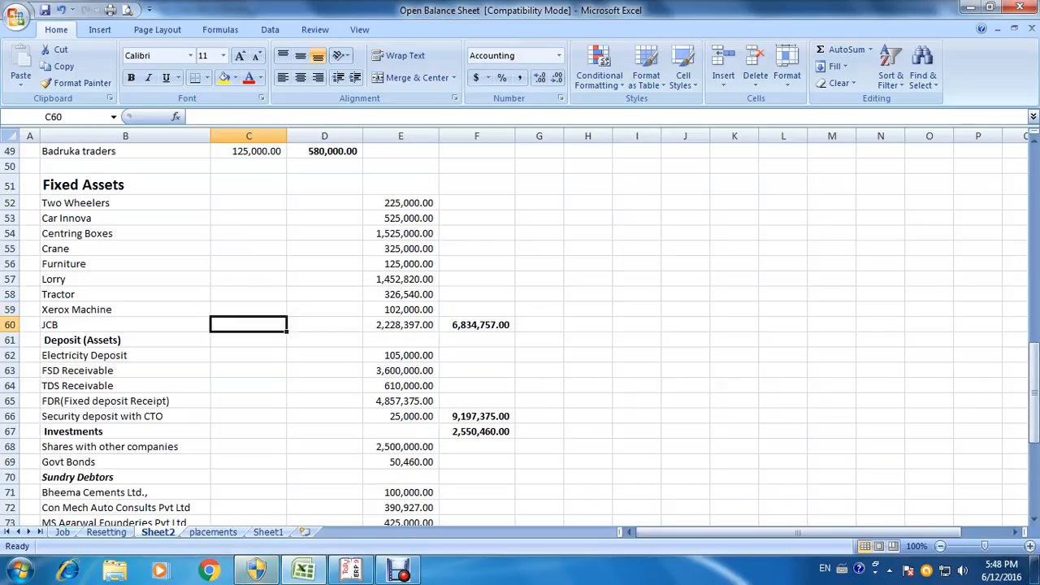
pyautogui.hotkey('alt', 'Tab')
pyautogui.write('J')
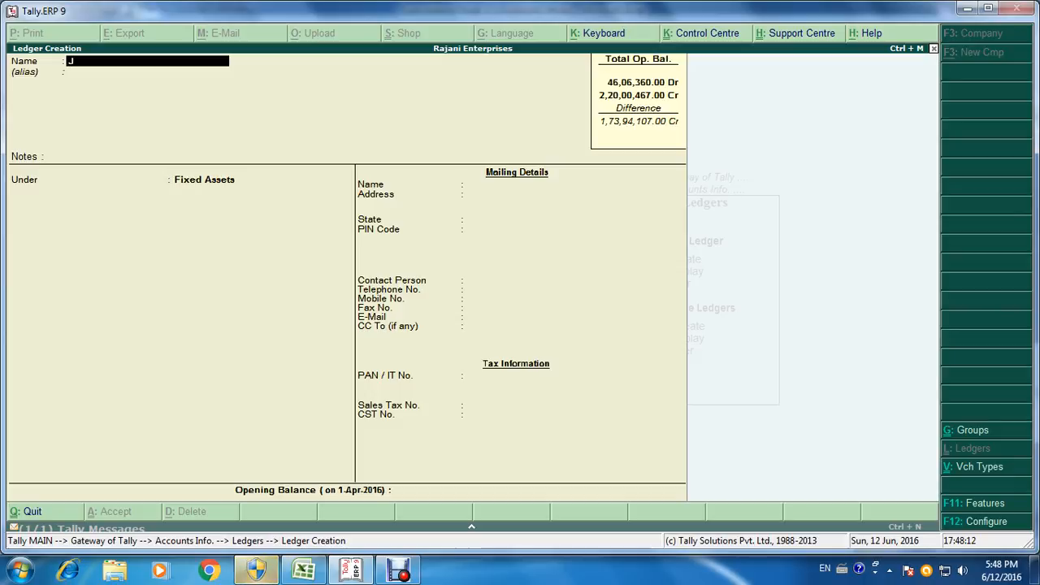
pyautogui.write('CB a/c')
pyautogui.press('Return')
pyautogui.press('Return')
pyautogui.press('Return')
pyautogui.press('Return')
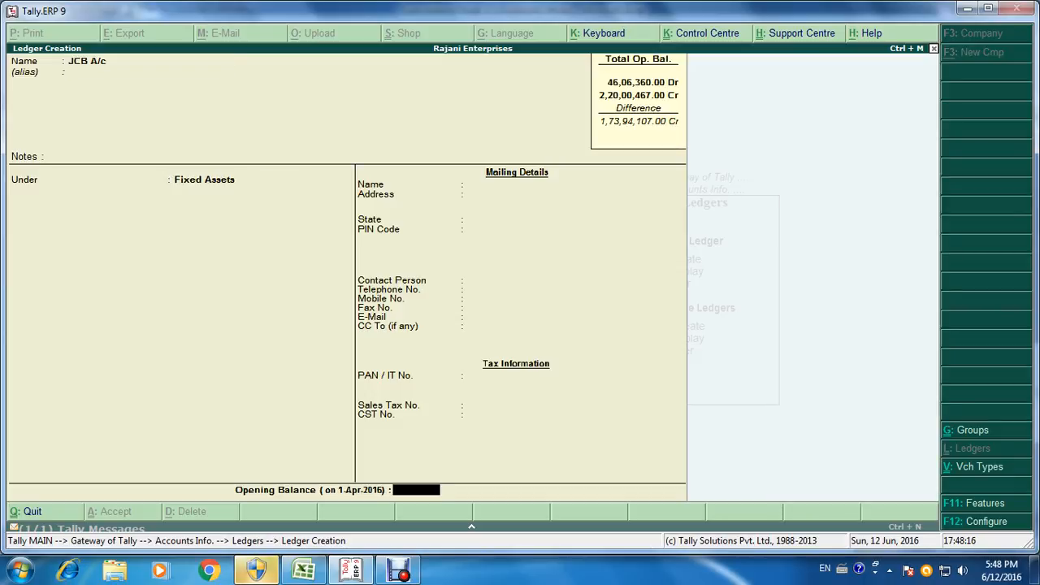
# Give the JCB A/c ledger an opening balance of 2228397 Dr, taken from the Excel balance sheet, and save it.
pyautogui.hotkey('alt', 'Tab')
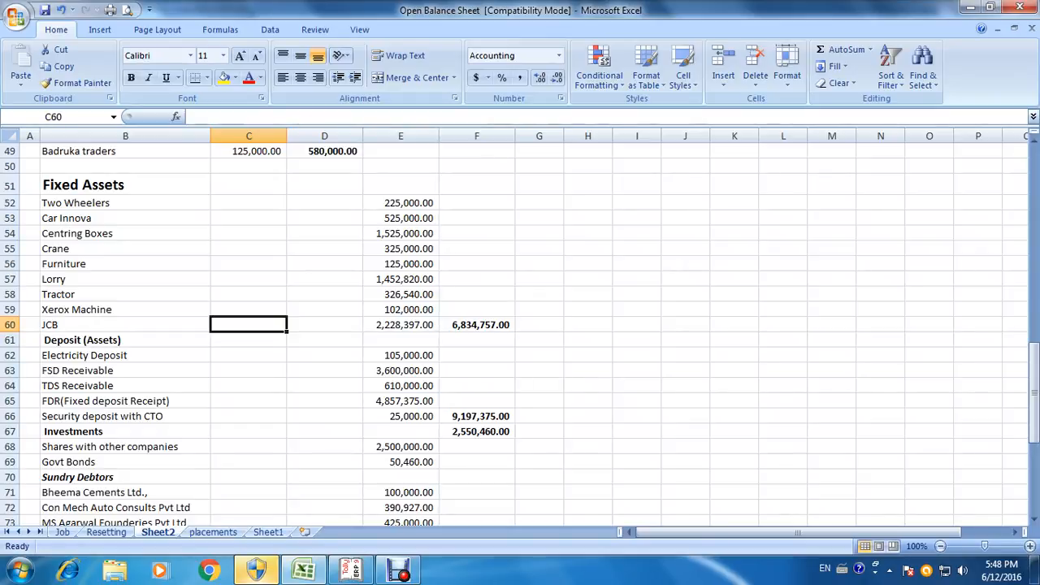
pyautogui.hotkey('alt', 'Tab')
pyautogui.write('222')
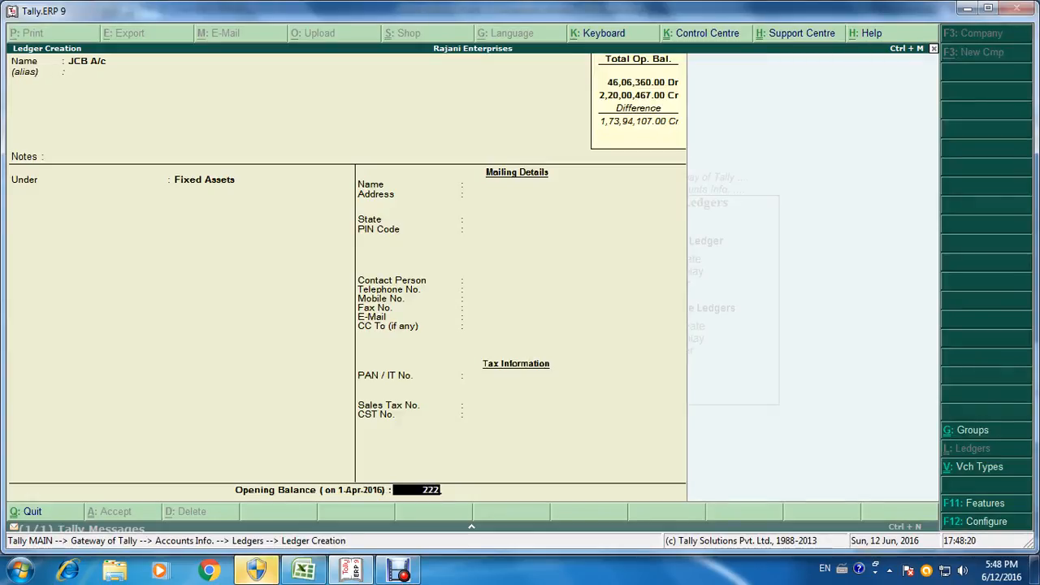
pyautogui.write('28397')
pyautogui.press('Return')
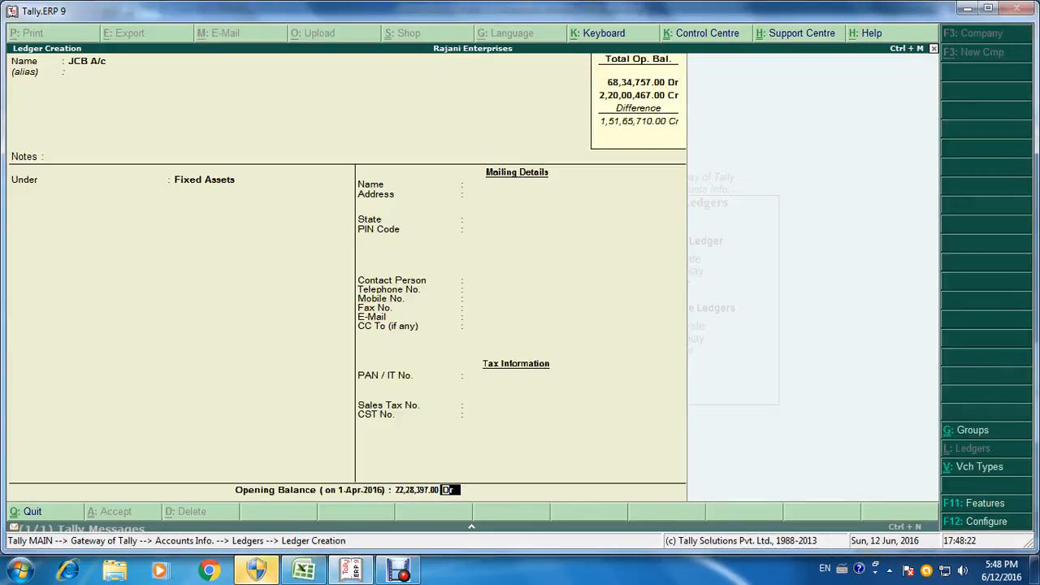
pyautogui.hotkey('ctrl', 'a')
# Mark the Electricity Deposit row in the Excel balance sheet and name the next Tally ledger Electricity Deposit A/c.
pyautogui.hotkey('alt', 'Tab')
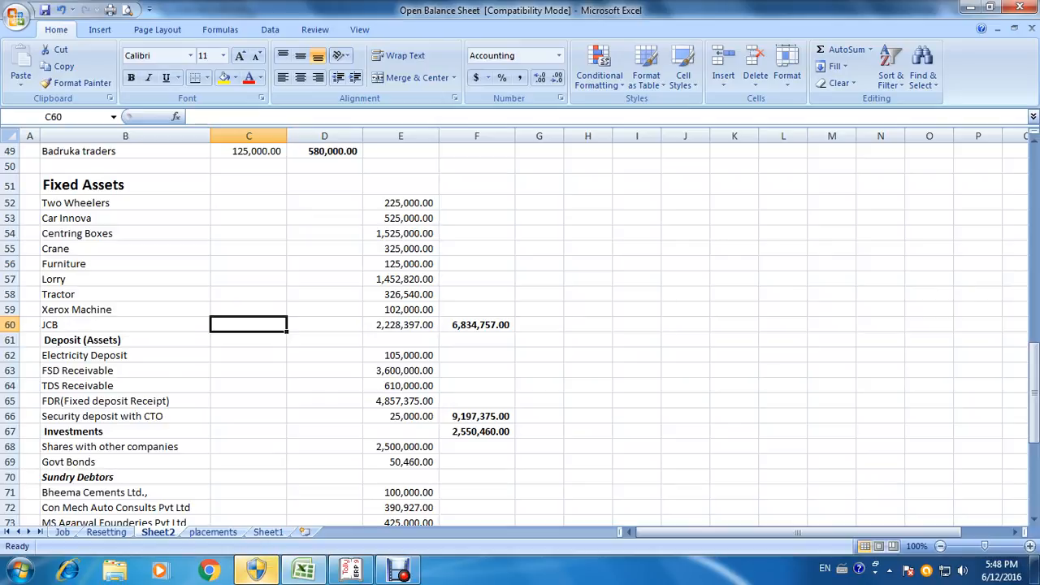
pyautogui.click(125, 355)
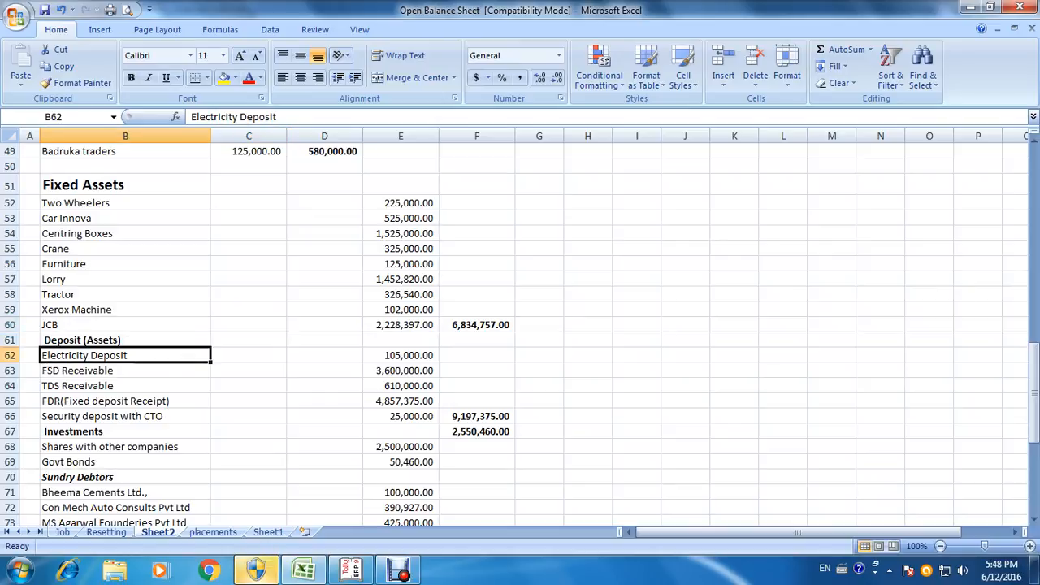
pyautogui.hotkey('alt', 'Tab')
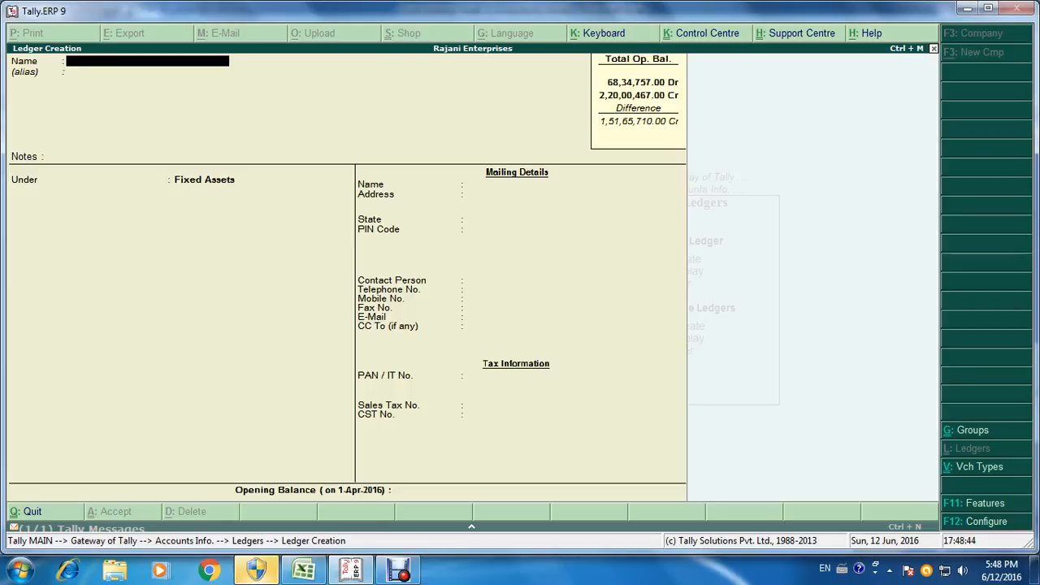
pyautogui.write('Electr')
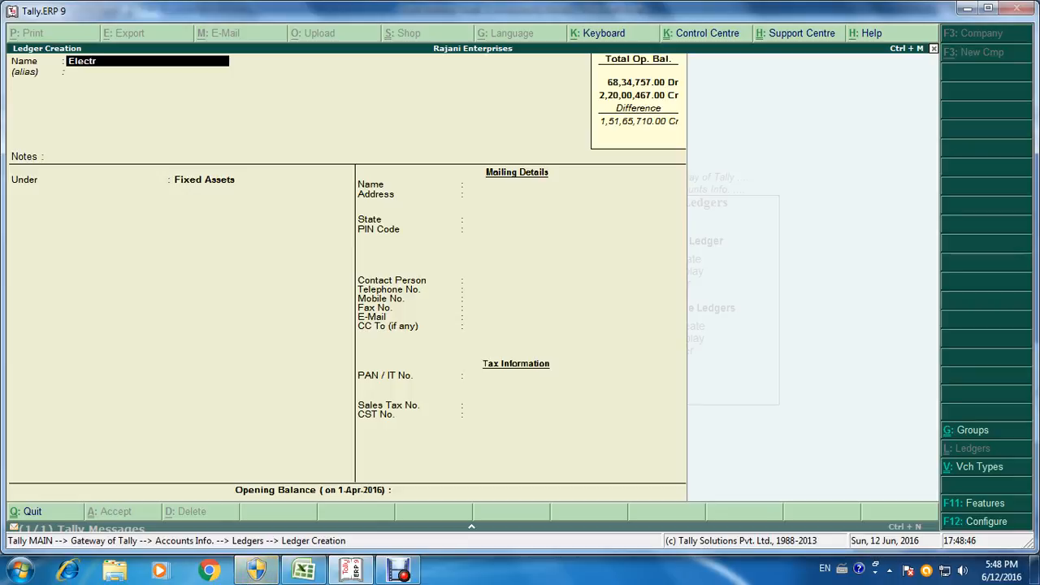
pyautogui.write('icity De')
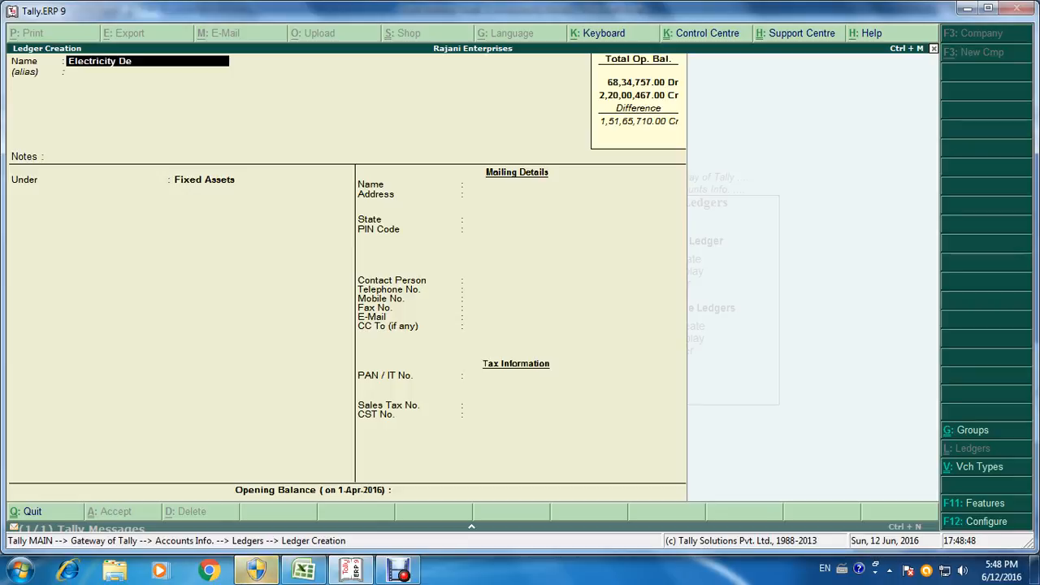
pyautogui.write('posit a')
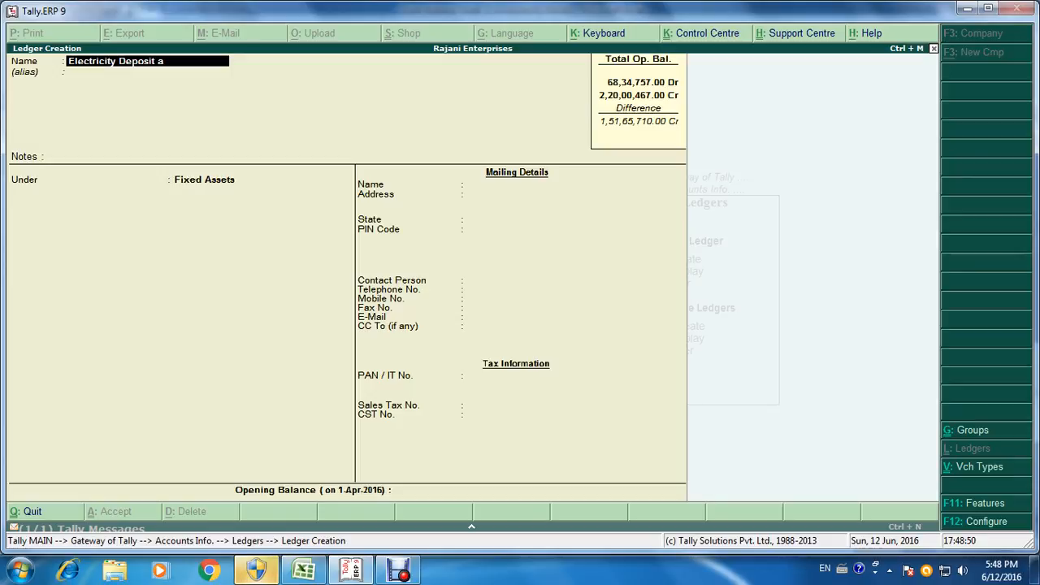
pyautogui.write('/c')
pyautogui.press('Return')
# Place the Electricity Deposit A/c ledger under the Deposits (Asset) group.
pyautogui.press('Return')
pyautogui.press('Return')
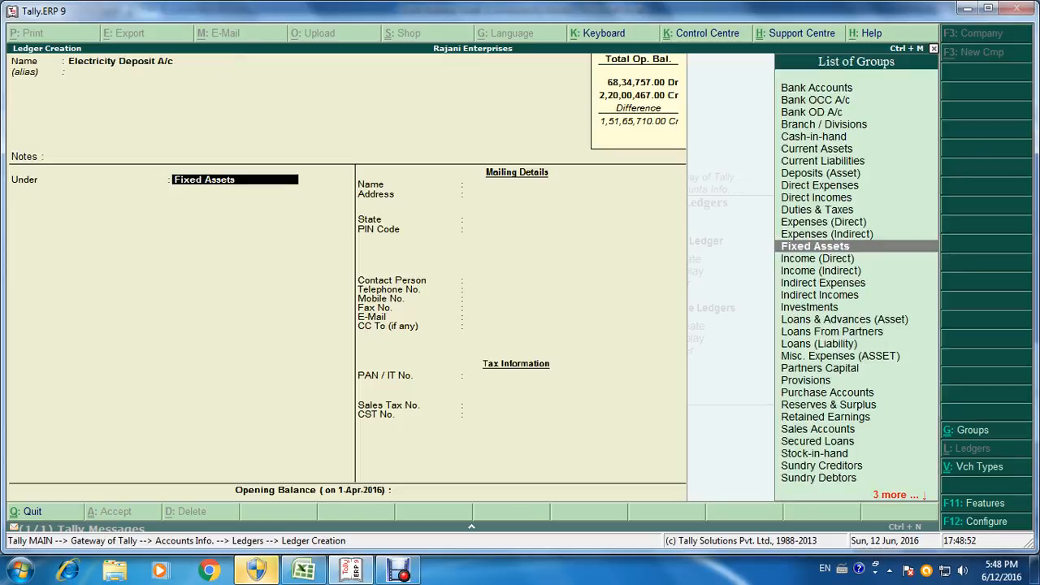
pyautogui.write('Depo')
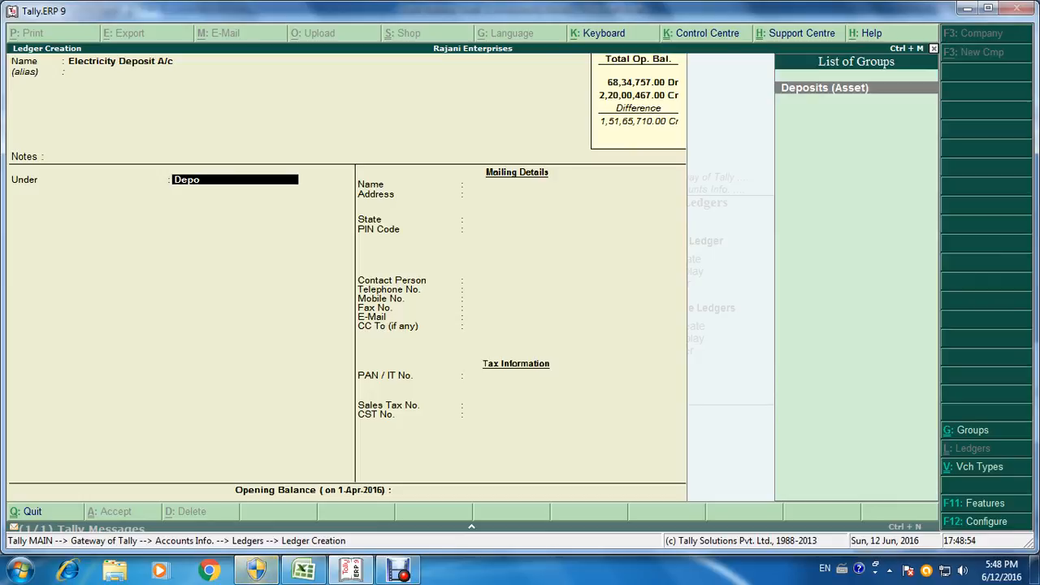
pyautogui.press('Return')
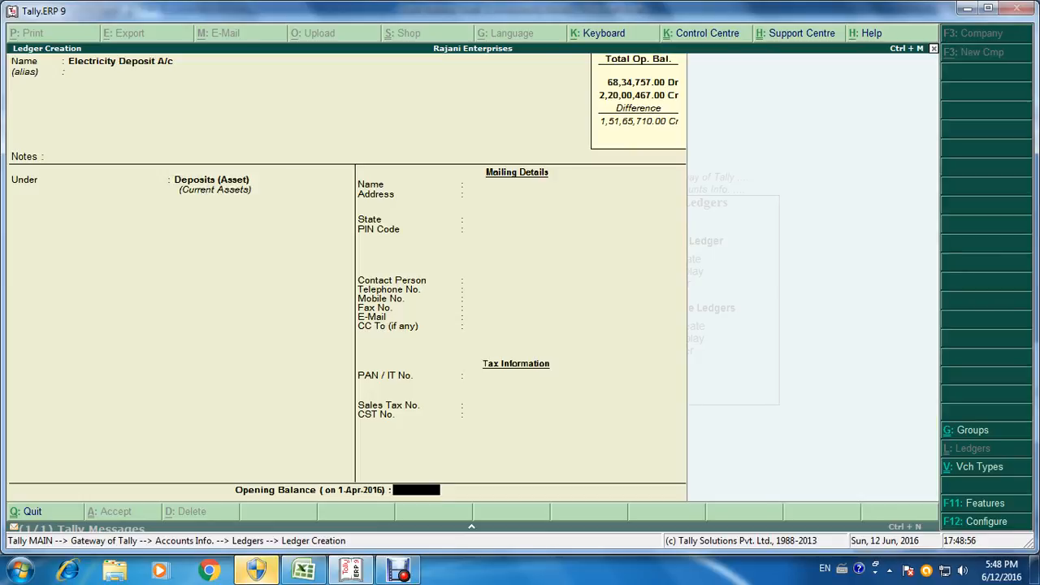
# Give the Electricity Deposit A/c ledger an opening balance of 105000 Dr, taken from the Excel balance sheet, and save it.
pyautogui.hotkey('alt', 'Tab')
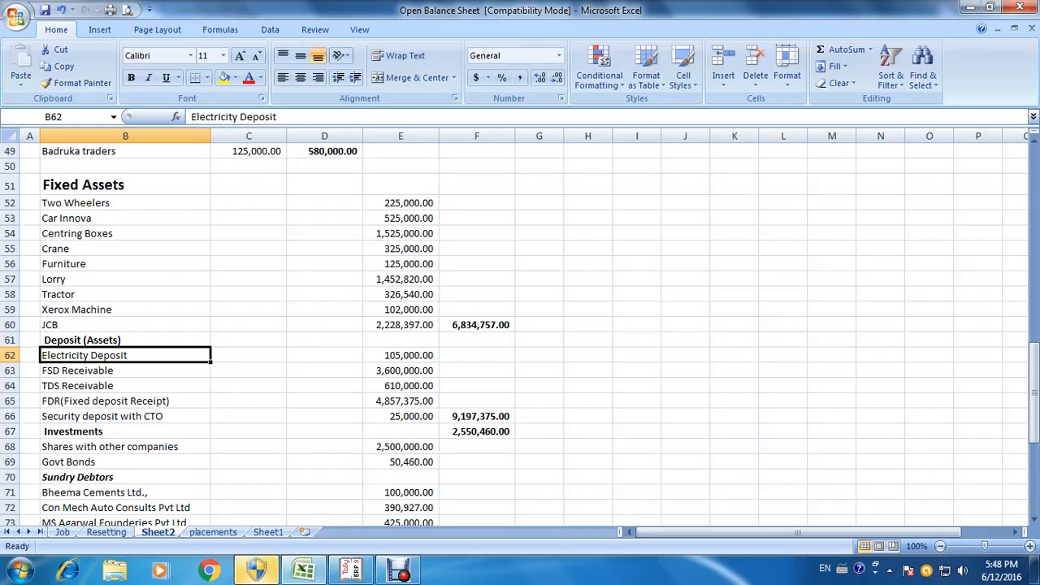
pyautogui.hotkey('alt', 'Tab')
pyautogui.write('105000')
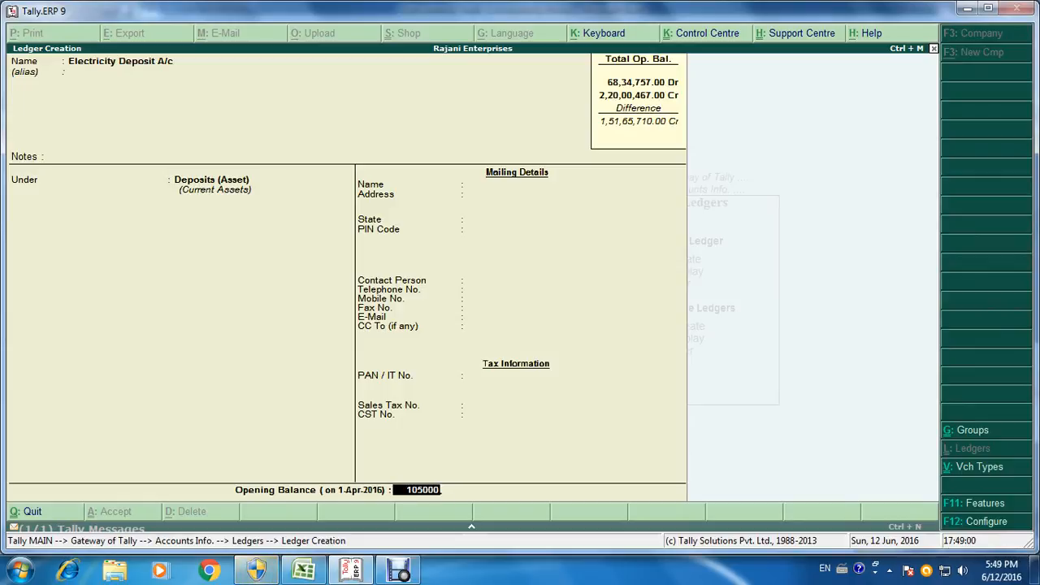
pyautogui.press('Return')
pyautogui.press('Return')
pyautogui.press('Return')
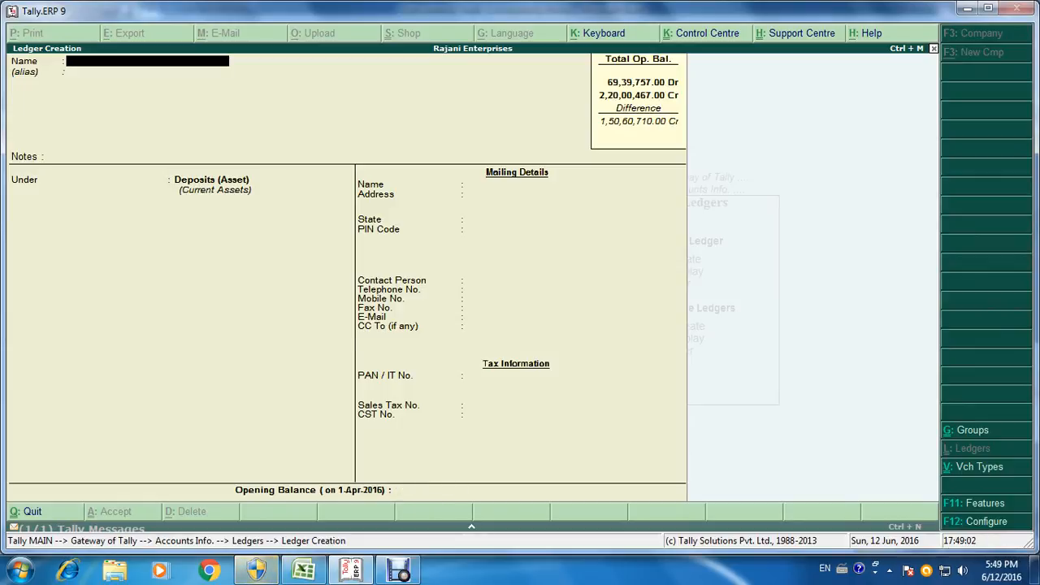
# Check the next deposit in the Excel balance sheet and name the new Tally ledger FSD Receivable A/c, keeping the Deposits (Asset) group.
pyautogui.hotkey('alt', 'Tab')
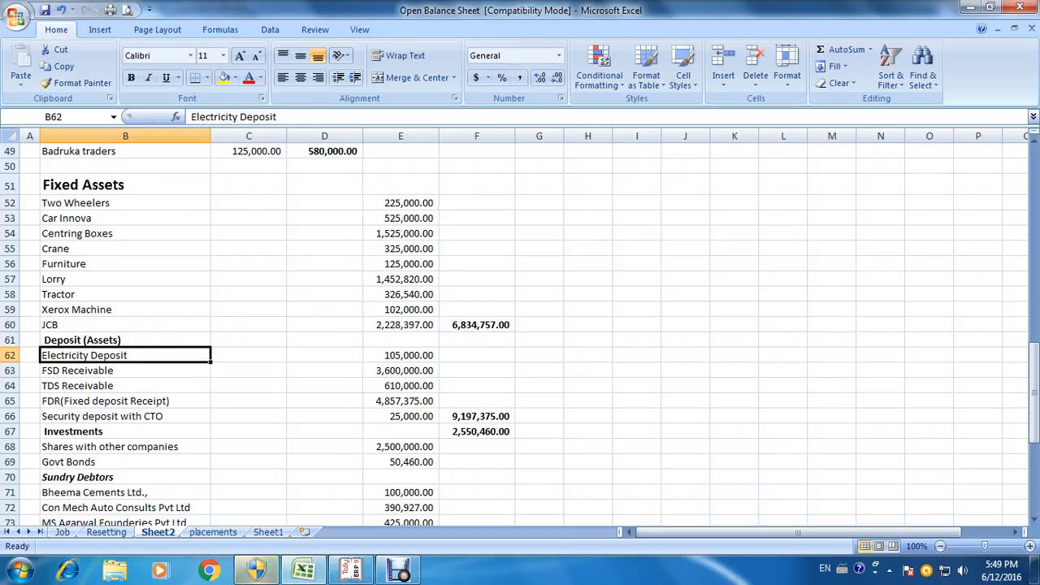
pyautogui.hotkey('alt', 'Tab')
pyautogui.write('FS')
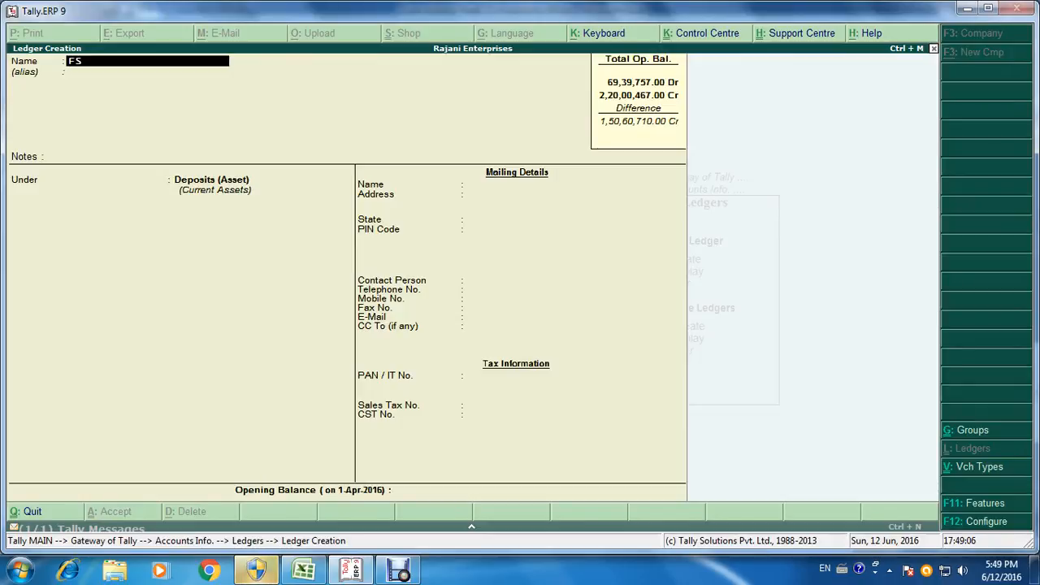
pyautogui.write('D Rec')
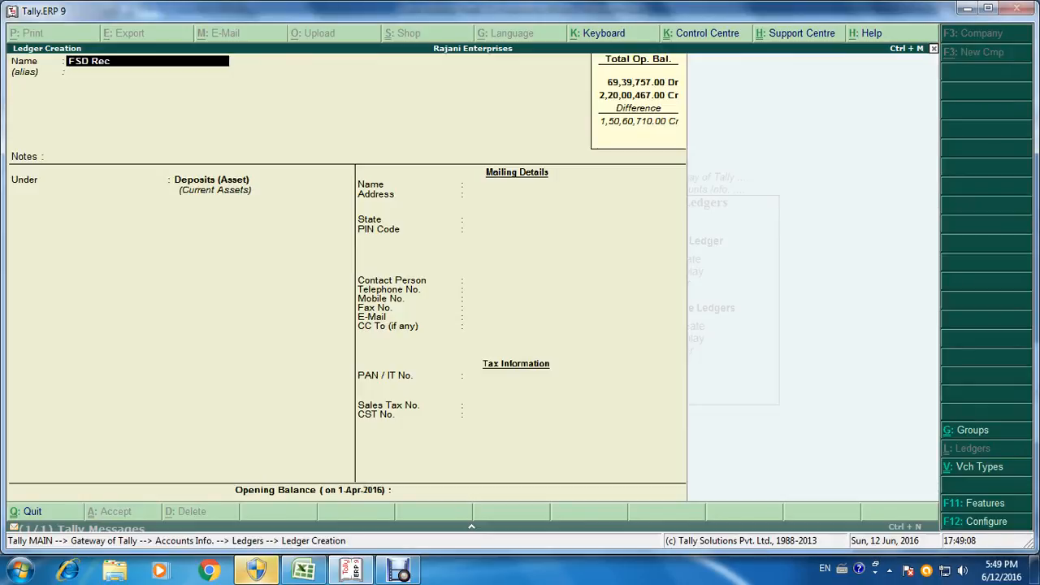
pyautogui.write('eivab')
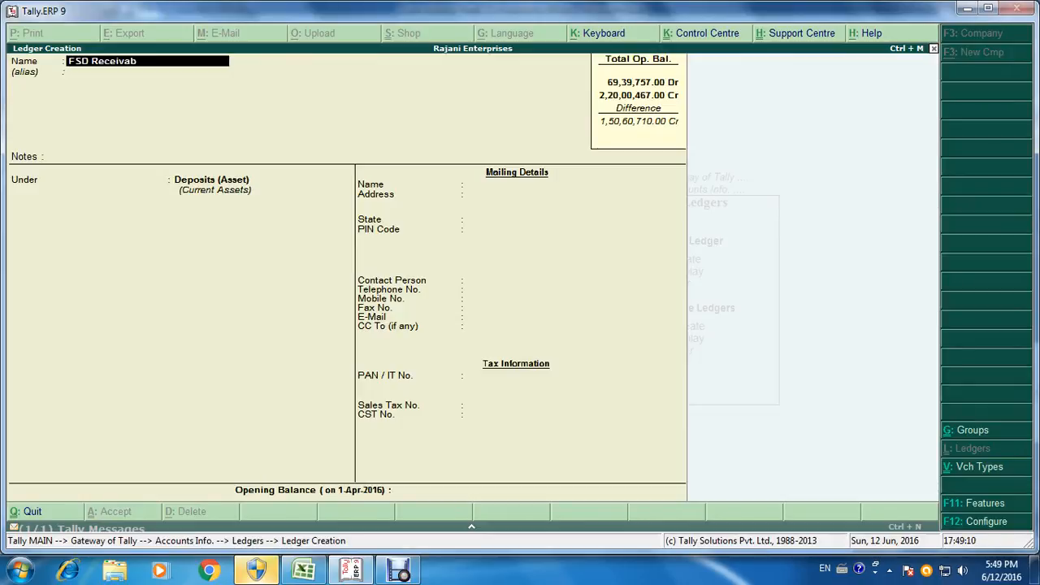
pyautogui.write('le a/c')
pyautogui.press('Return')
pyautogui.press('Return')
pyautogui.press('Return')
pyautogui.press('Return')
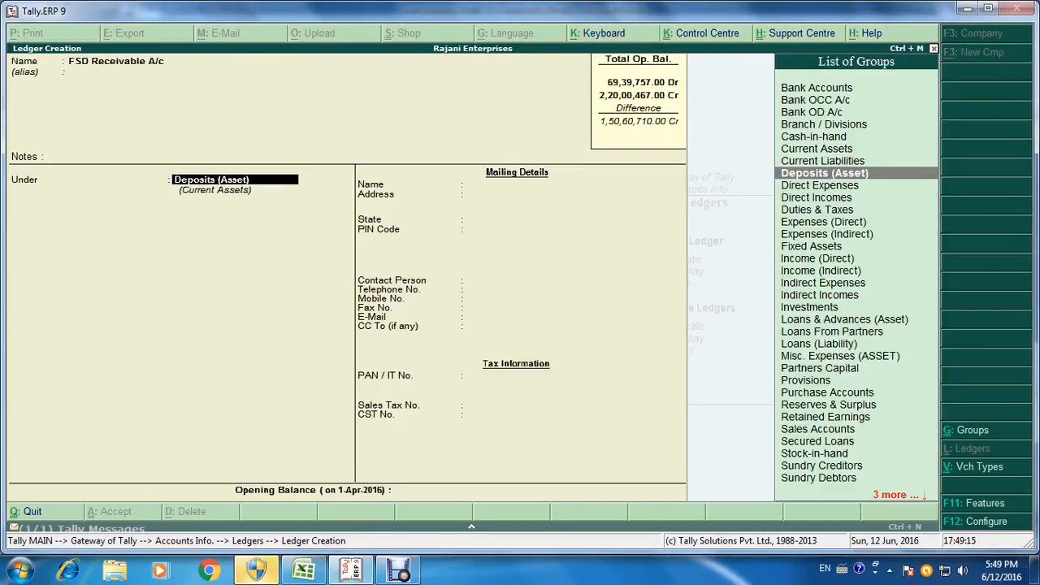
# Give the FSD Receivable A/c ledger an opening balance of 3600000 Dr, taken from the Excel balance sheet, and save it.
pyautogui.hotkey('alt', 'Tab')
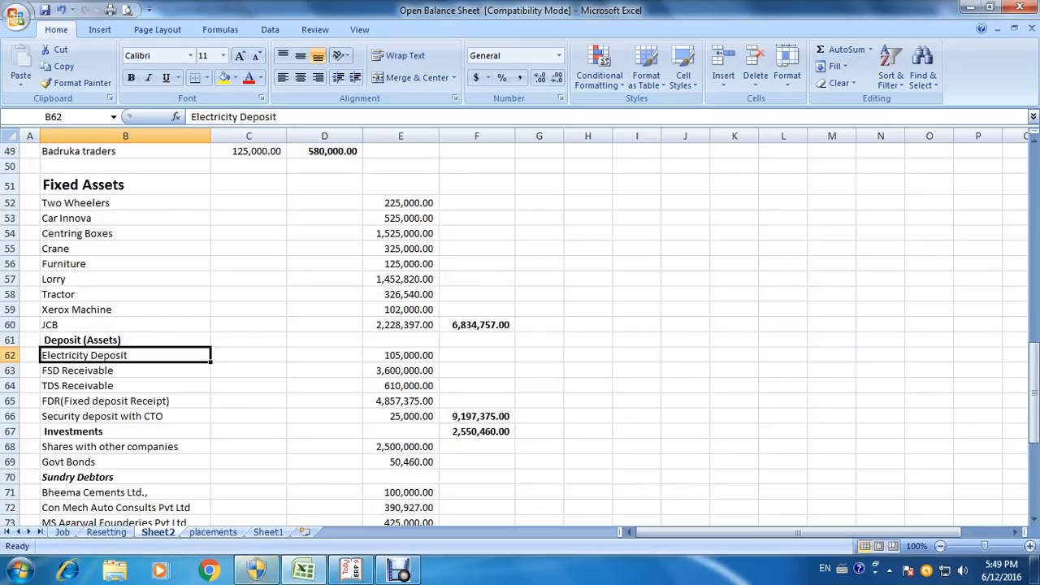
pyautogui.hotkey('alt', 'Tab')
pyautogui.write('36,00,')
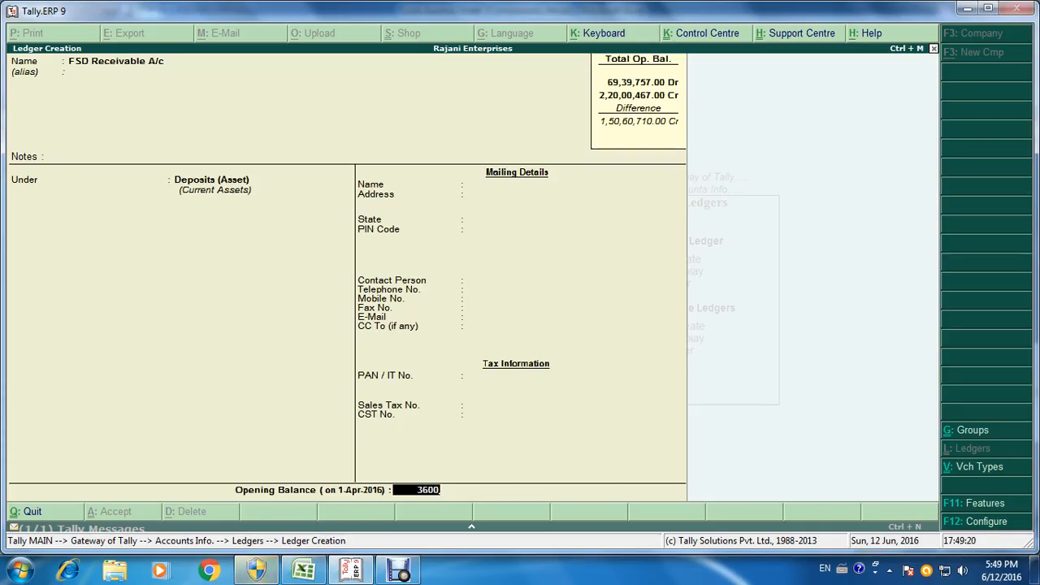
pyautogui.write('000')
pyautogui.press('Return')
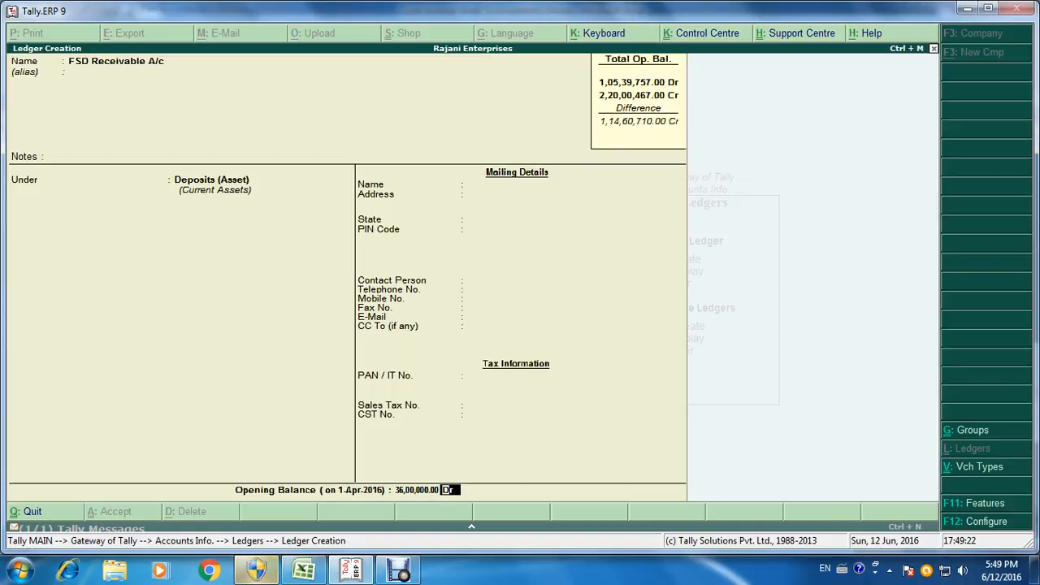
pyautogui.hotkey('ctrl', 'a')
# Mark the TDS Receivable row in the Excel balance sheet and name the next Tally ledger TDS Receivable A/c, keeping the Deposits (Asset) group.
pyautogui.hotkey('alt', 'Tab')
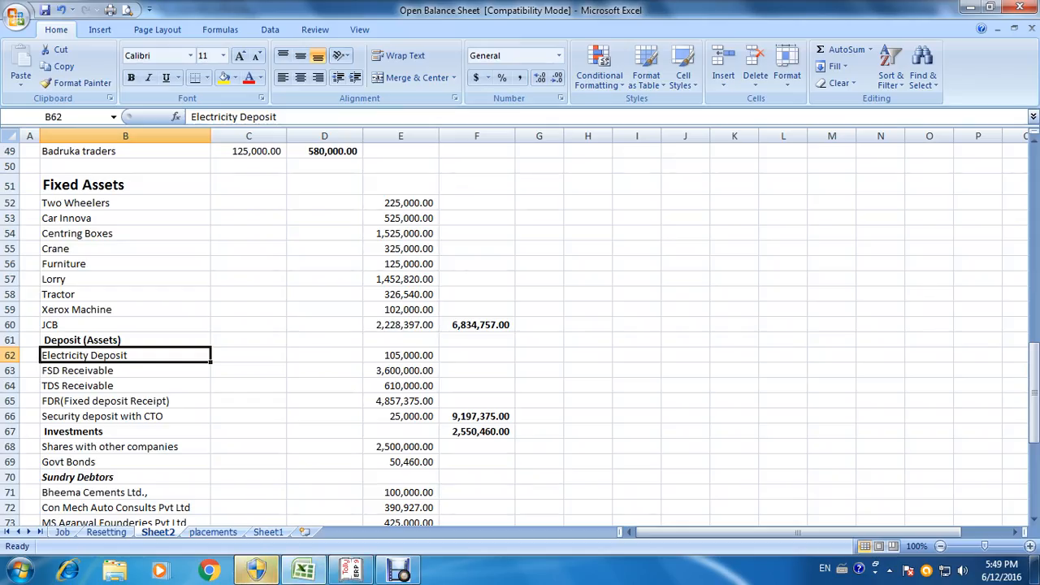
pyautogui.click(125, 386)
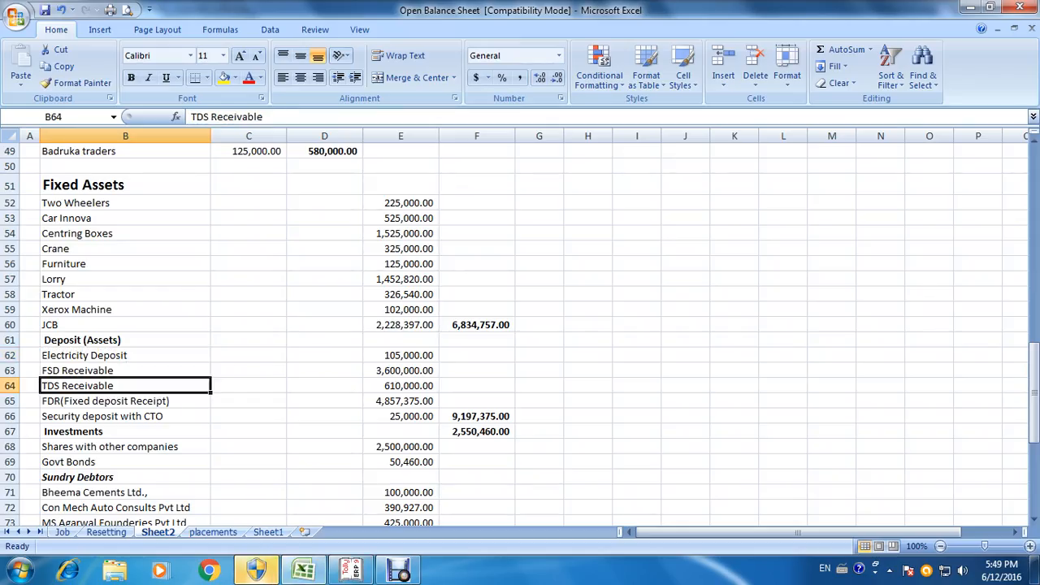
pyautogui.hotkey('alt', 'Tab')
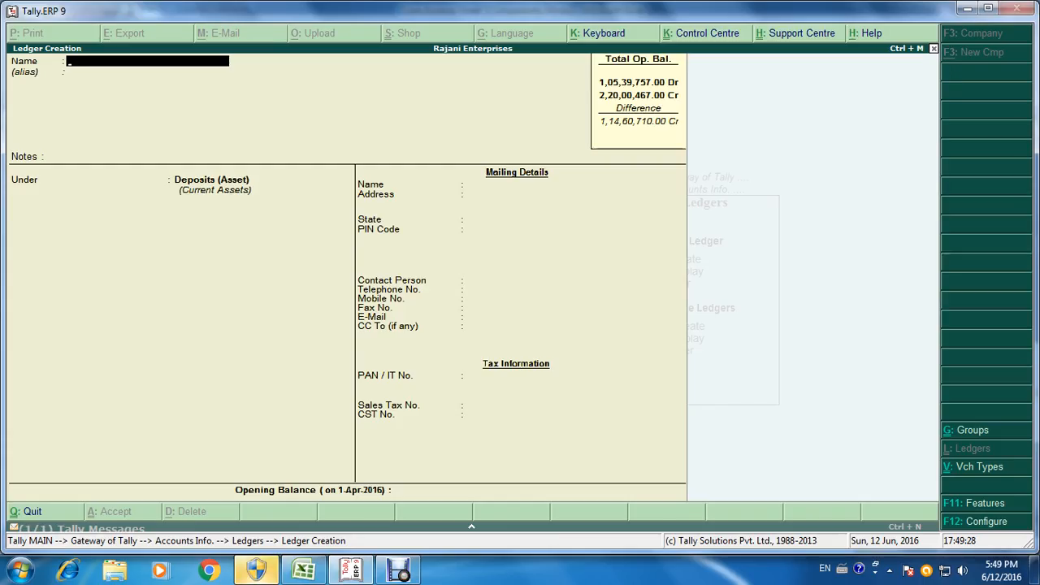
pyautogui.write('TDS Receivable A/c')
pyautogui.press('Return')
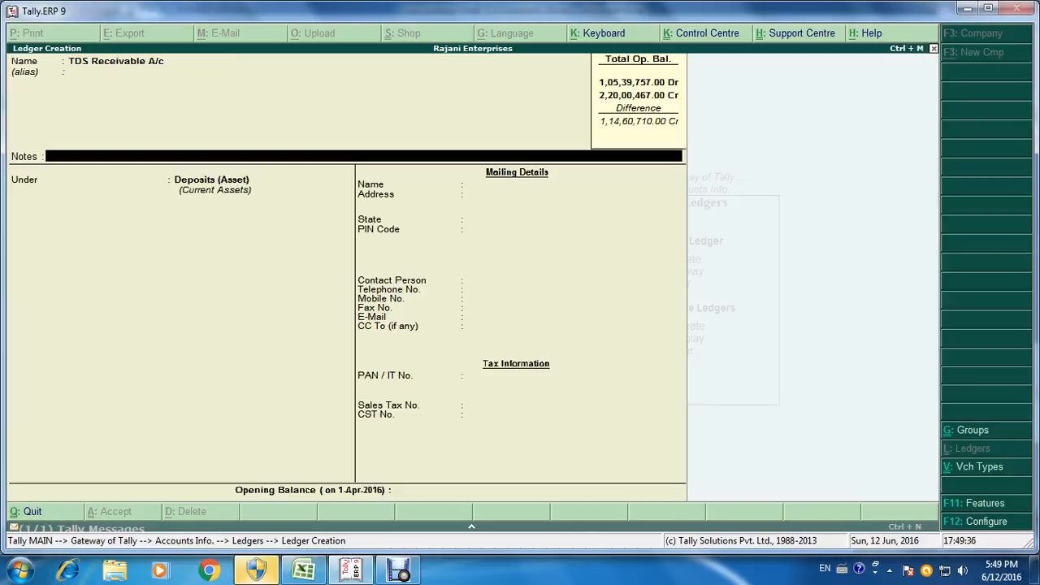
pyautogui.press('Return')
pyautogui.press('Return')
# Give the TDS Receivable A/c ledger an opening balance of 610000 Dr, taken from the Excel balance sheet, and save it.
pyautogui.hotkey('alt', 'Tab')
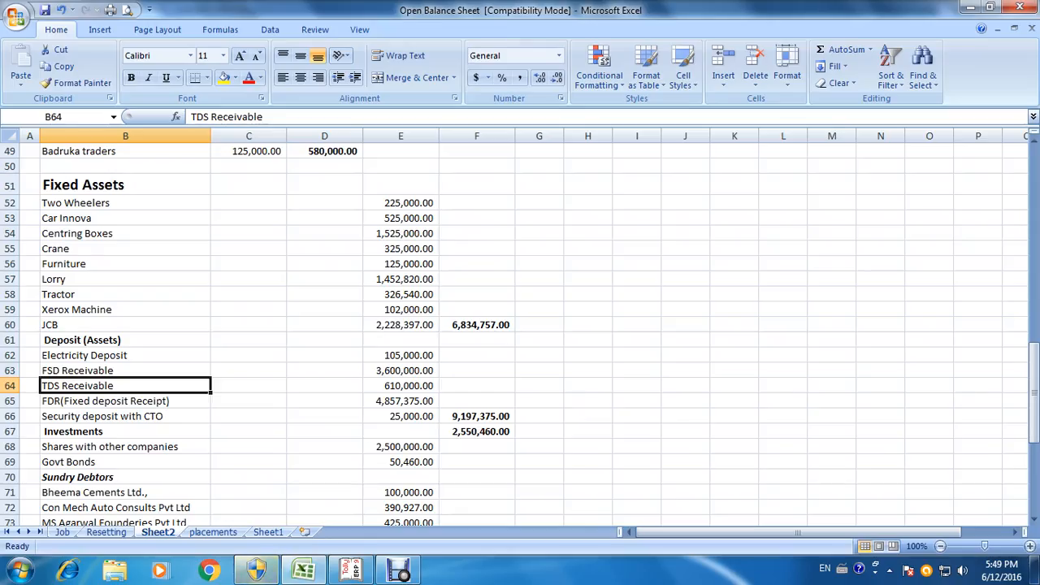
pyautogui.hotkey('alt', 'Tab')
pyautogui.write('6')
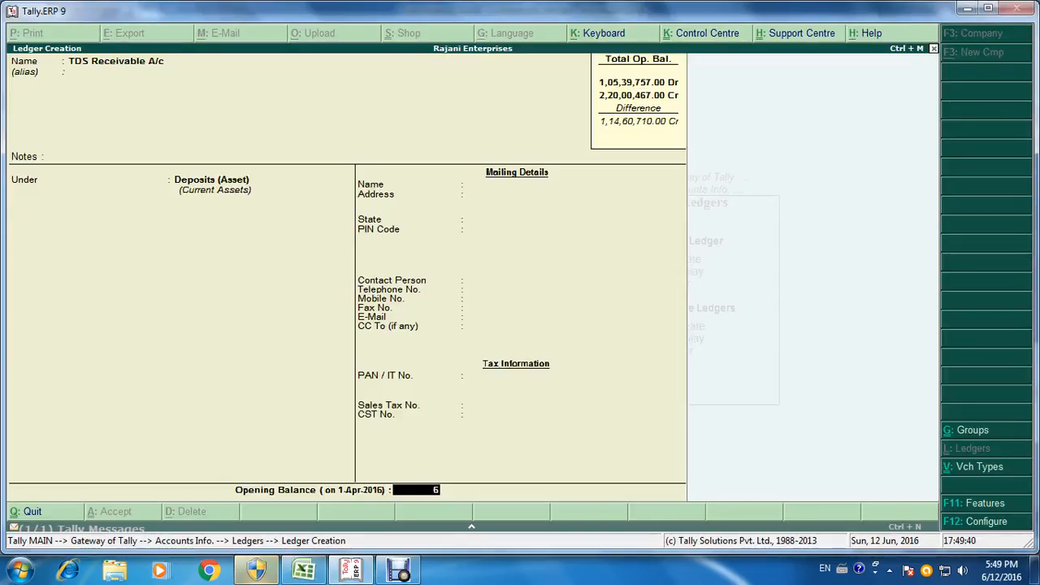
pyautogui.write(',10,0000')
pyautogui.press('Return')
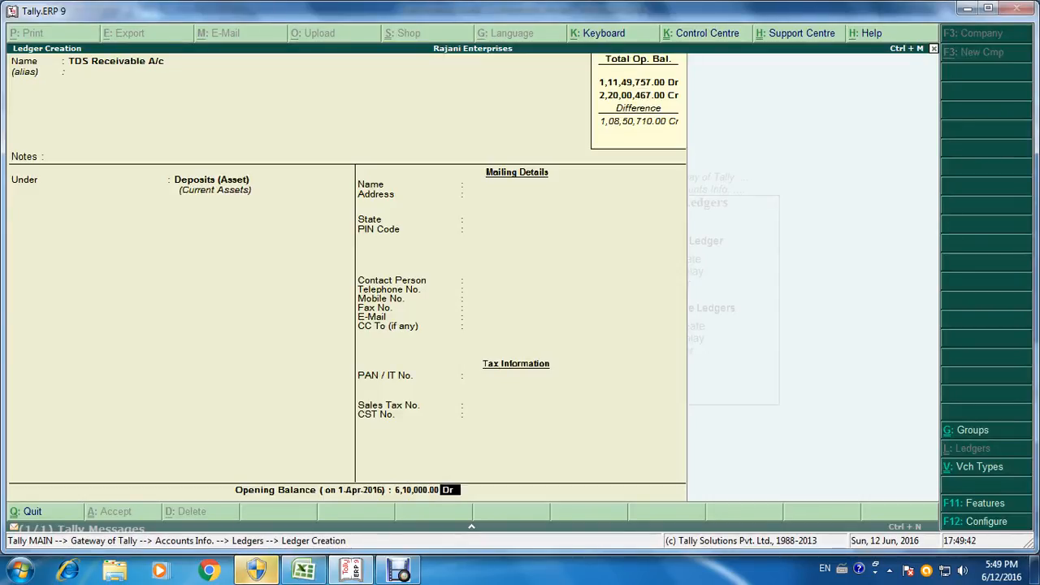
pyautogui.press('Return')
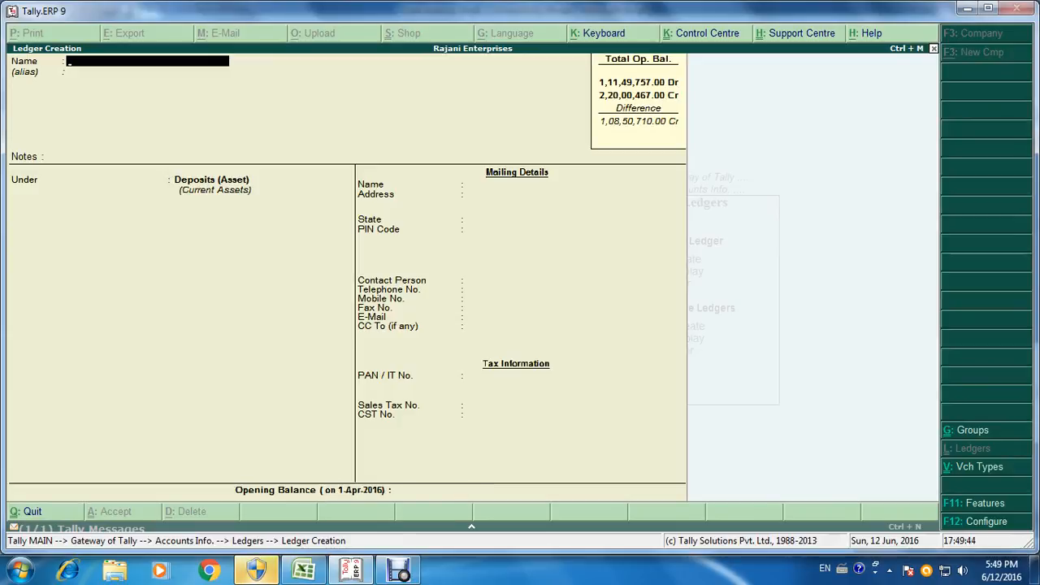
# Mark the FDR (Fixed deposit Receipt) row in the Excel balance sheet and name the next Tally ledger FDR A/c, keeping the Deposits (Asset) group.
pyautogui.hotkey('alt', 'Tab')
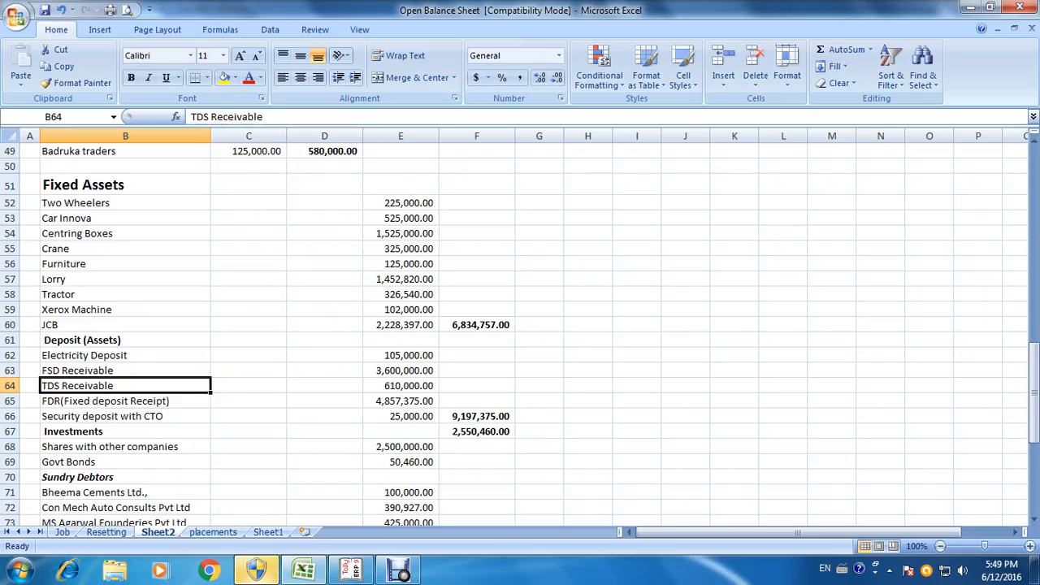
pyautogui.click(249, 401)
pyautogui.hotkey('alt', 'Tab')
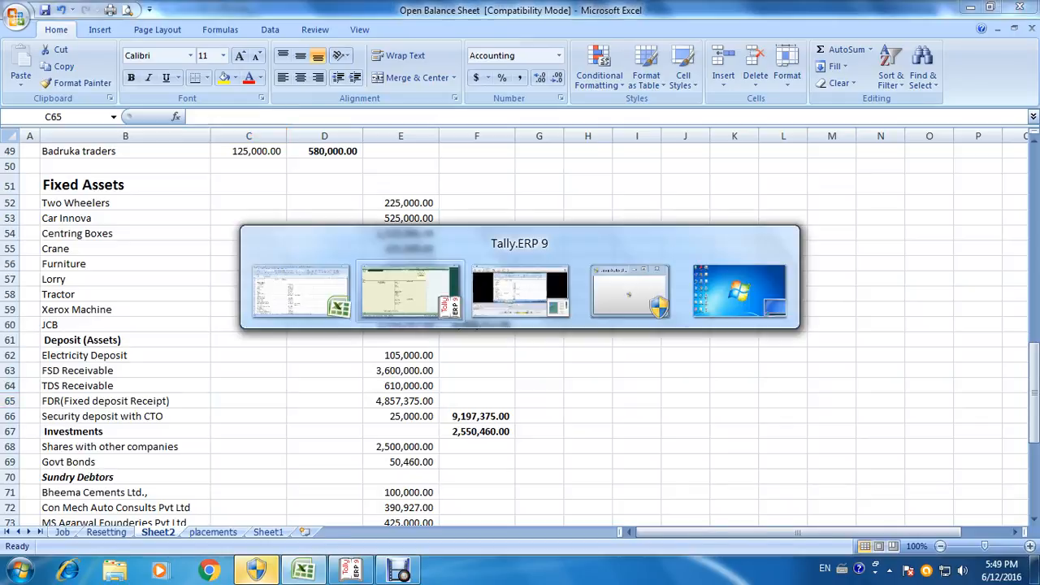
pyautogui.write('FD')
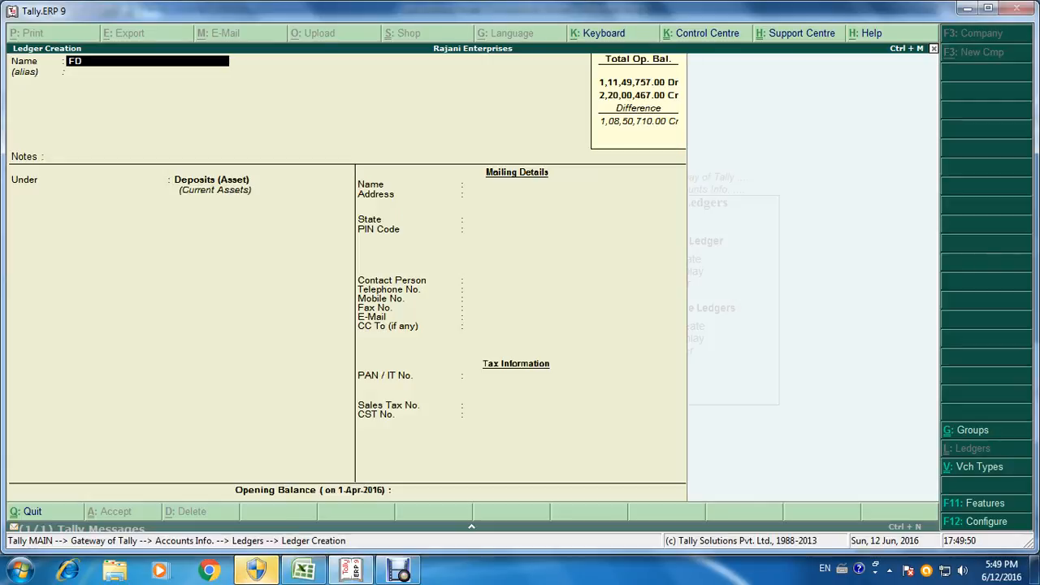
pyautogui.write('R a/c')
pyautogui.press('Return')
pyautogui.press('Return')
pyautogui.press('Return')
pyautogui.press('Return')
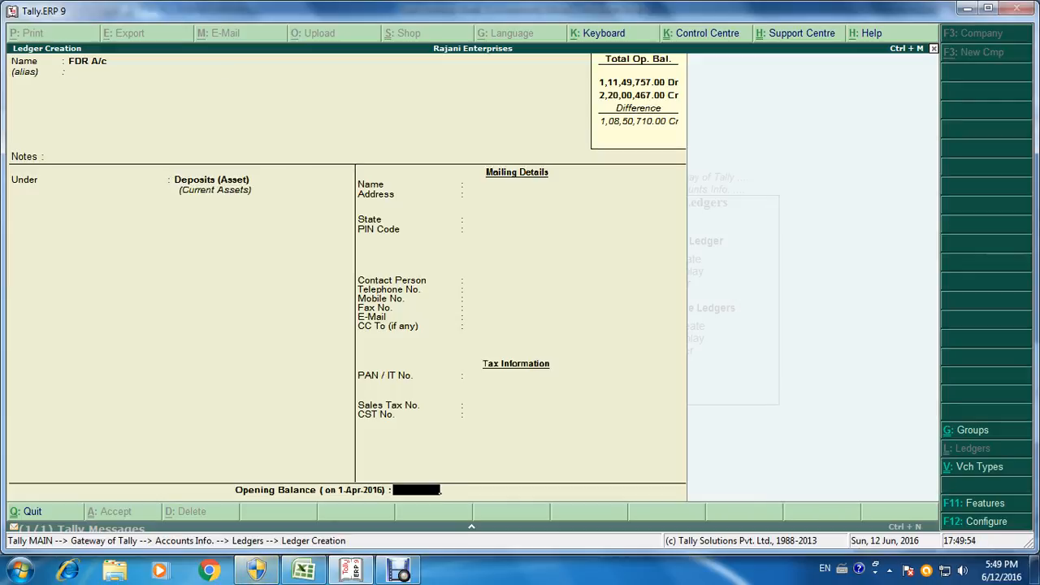
# Give the FDR A/c ledger an opening balance of 4857375 Dr, taken from the Excel balance sheet, and save it.
pyautogui.hotkey('alt', 'Tab')
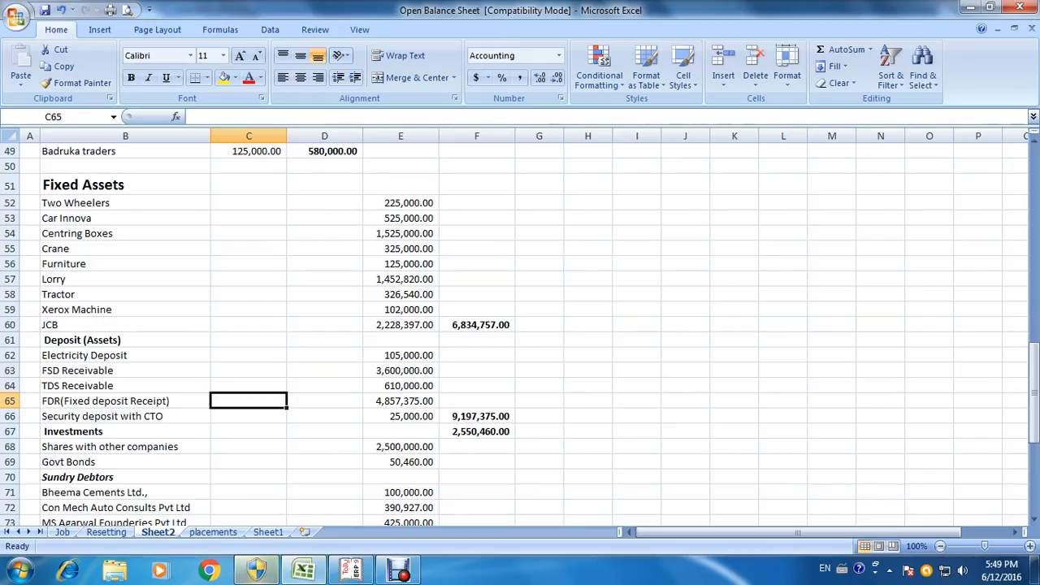
pyautogui.hotkey('alt', 'Tab')
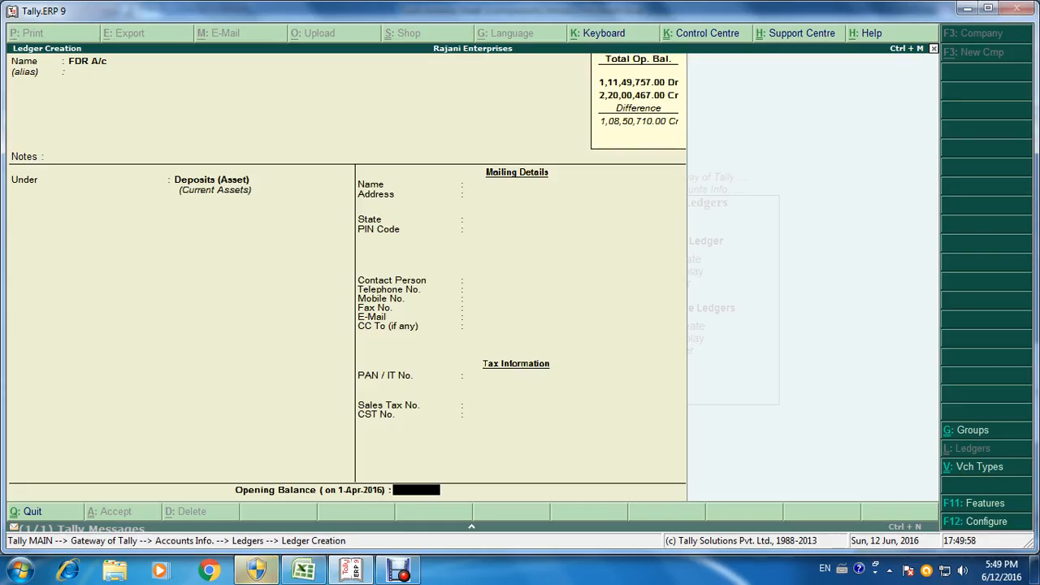
pyautogui.write('4,8')
pyautogui.write('57')
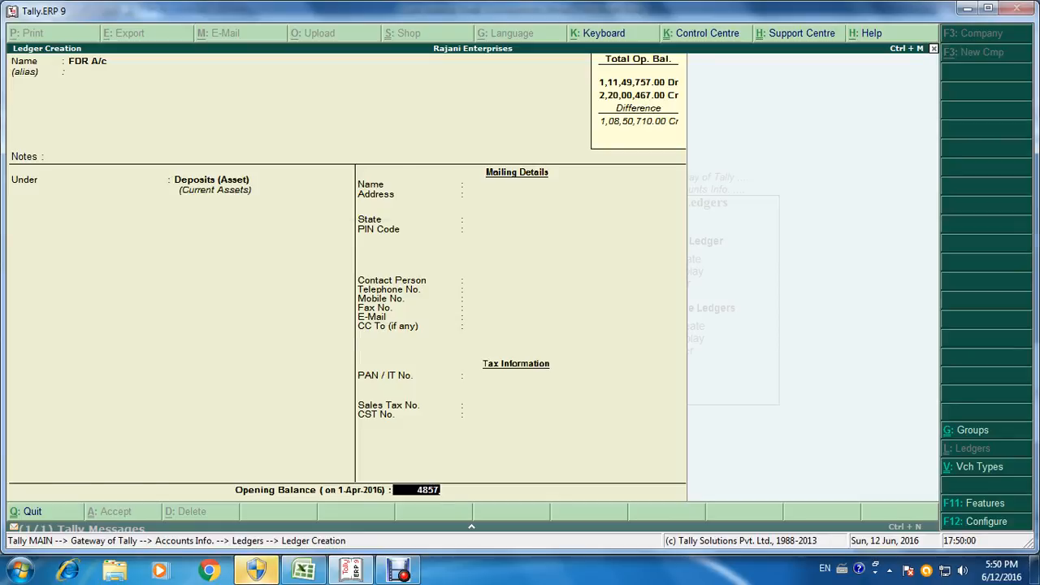
pyautogui.hotkey('alt', 'Tab')
pyautogui.hotkey('alt', 'Tab')
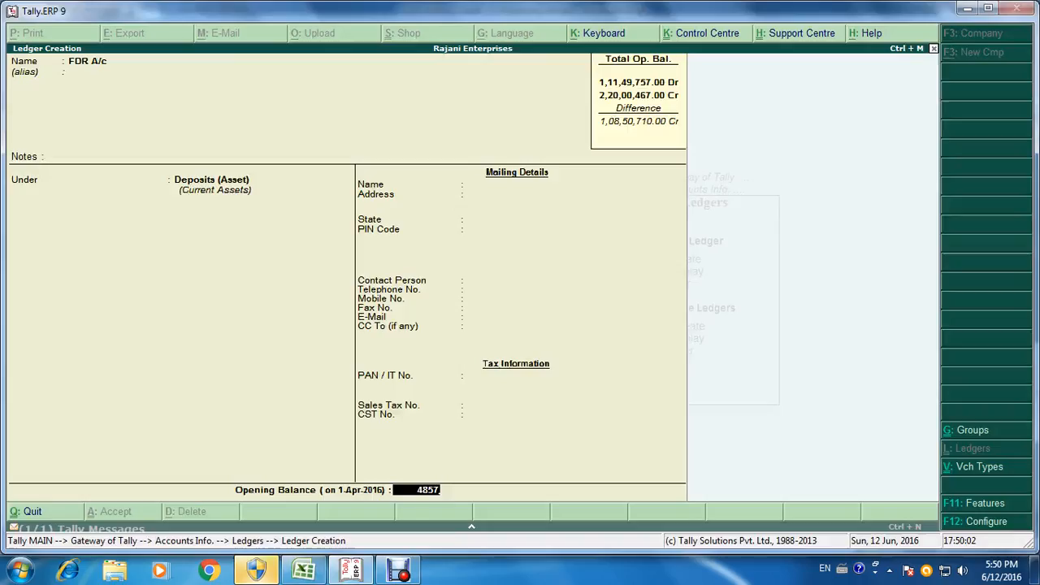
pyautogui.write('375')
pyautogui.press('Return')
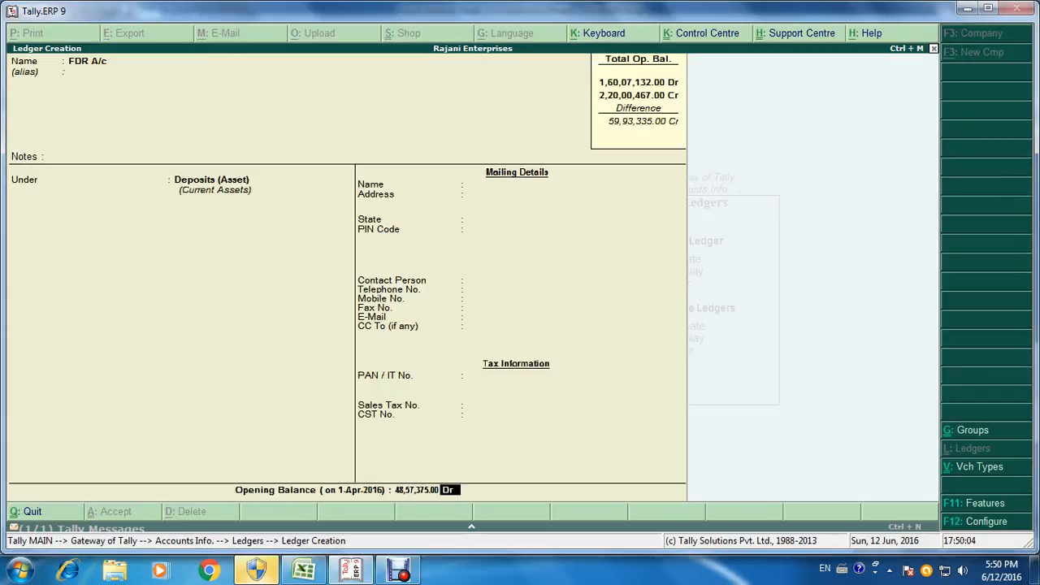
# Mark the Security deposit row in the Excel balance sheet and name the next Tally ledger Security Deposit with CTO A/c, keeping the Deposits (Asset) group.
pyautogui.hotkey('alt', 'Tab')
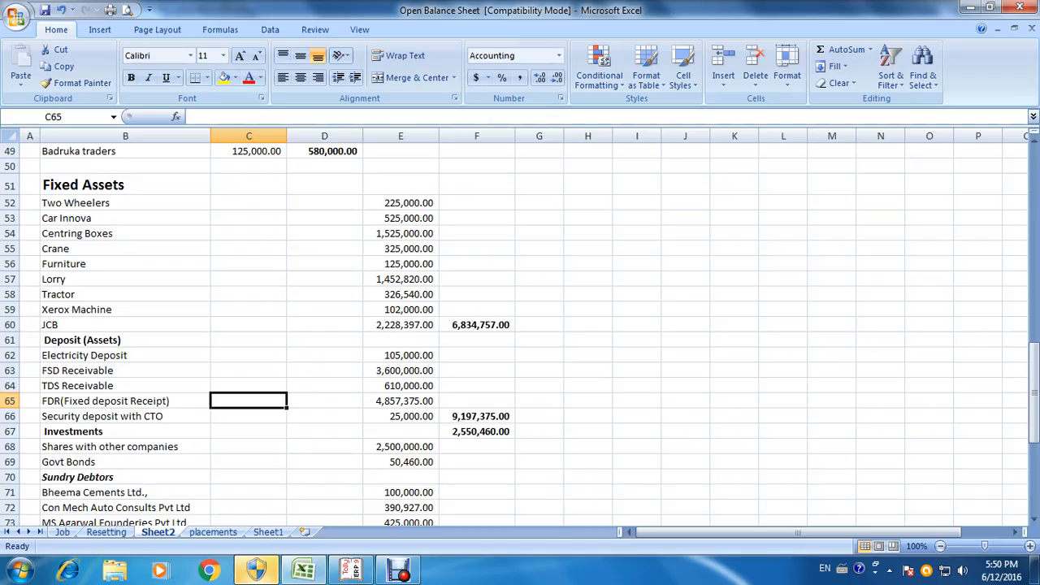
pyautogui.press('Down')
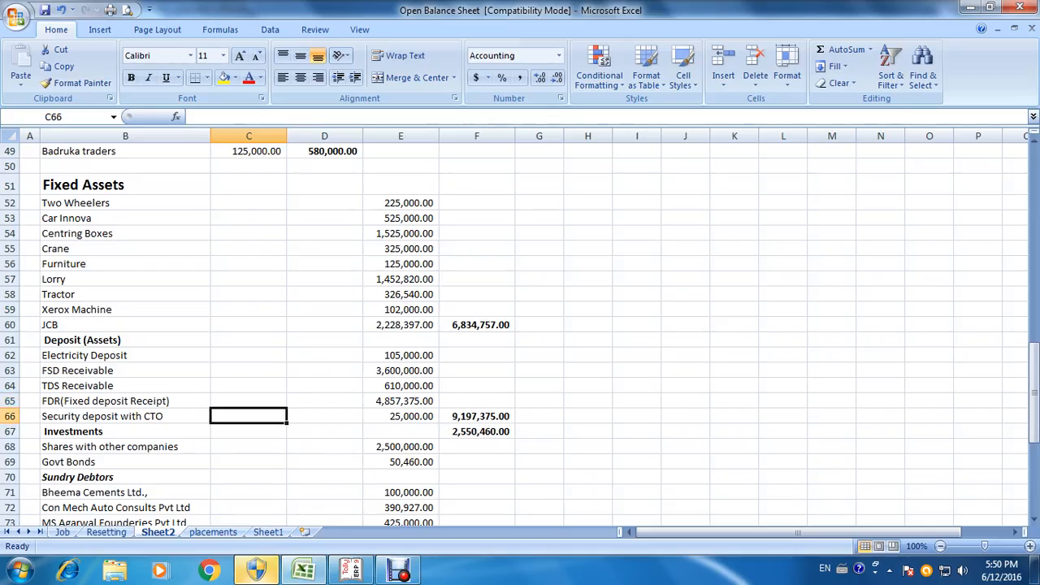
pyautogui.hotkey('alt', 'Tab')
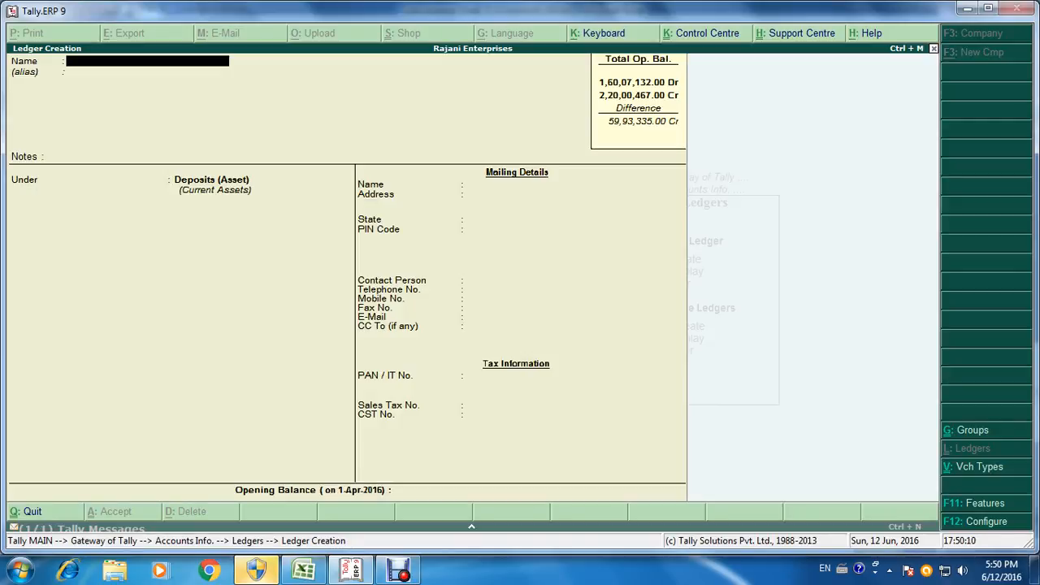
pyautogui.write('Sec')
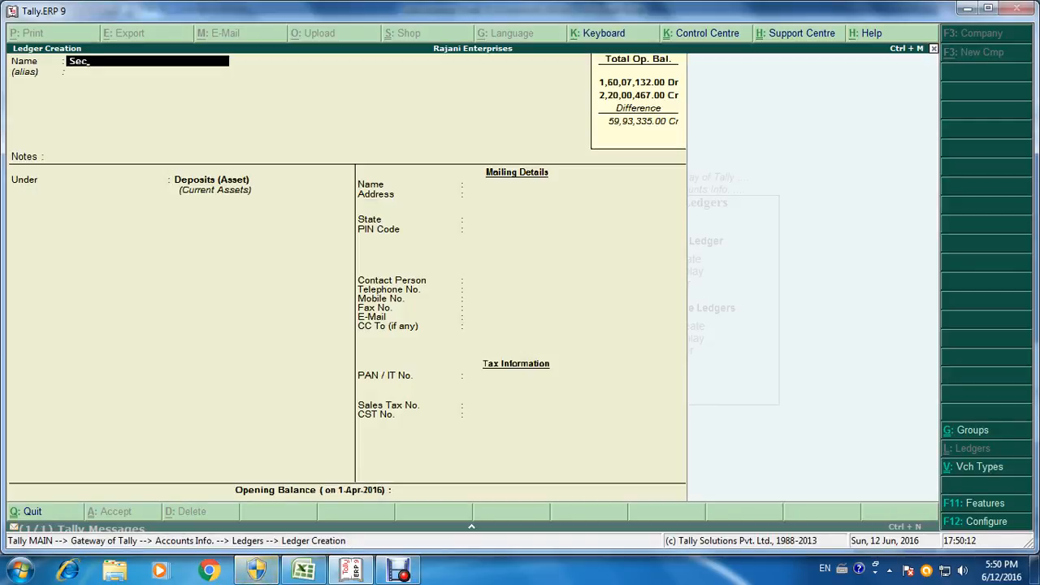
pyautogui.write('urity deposit')
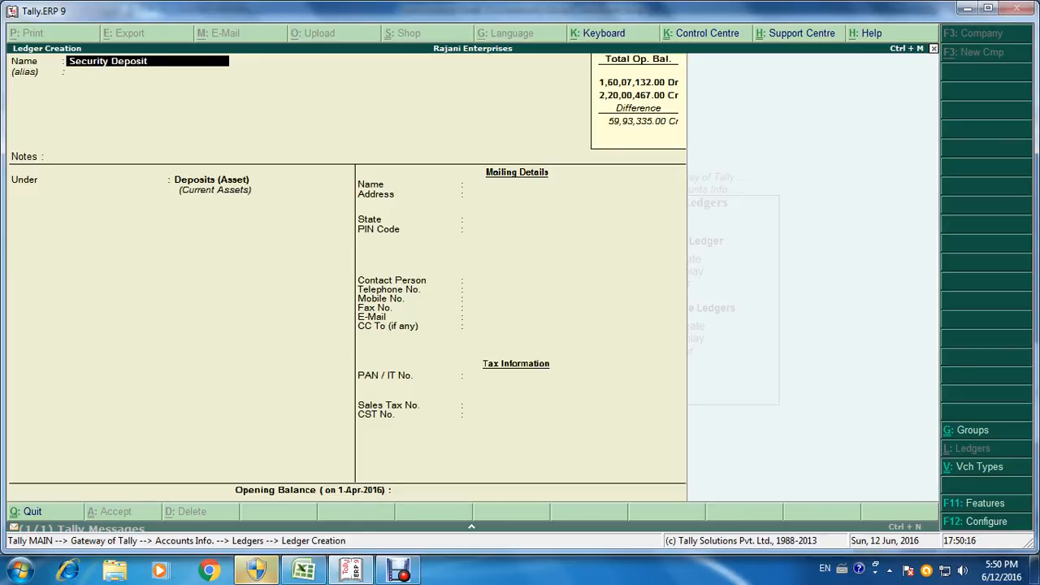
pyautogui.write(' with')
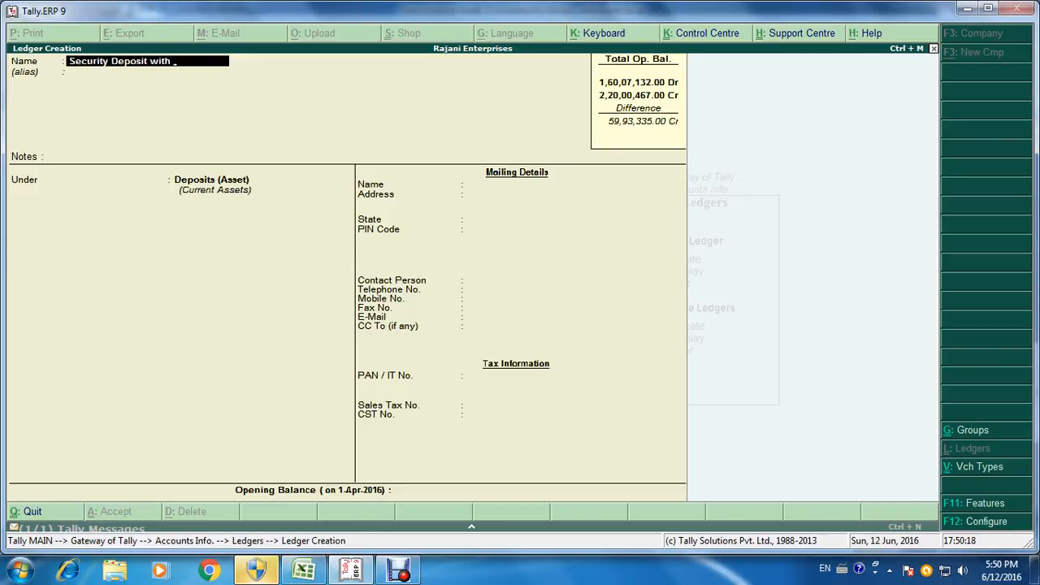
pyautogui.write(' CTO')
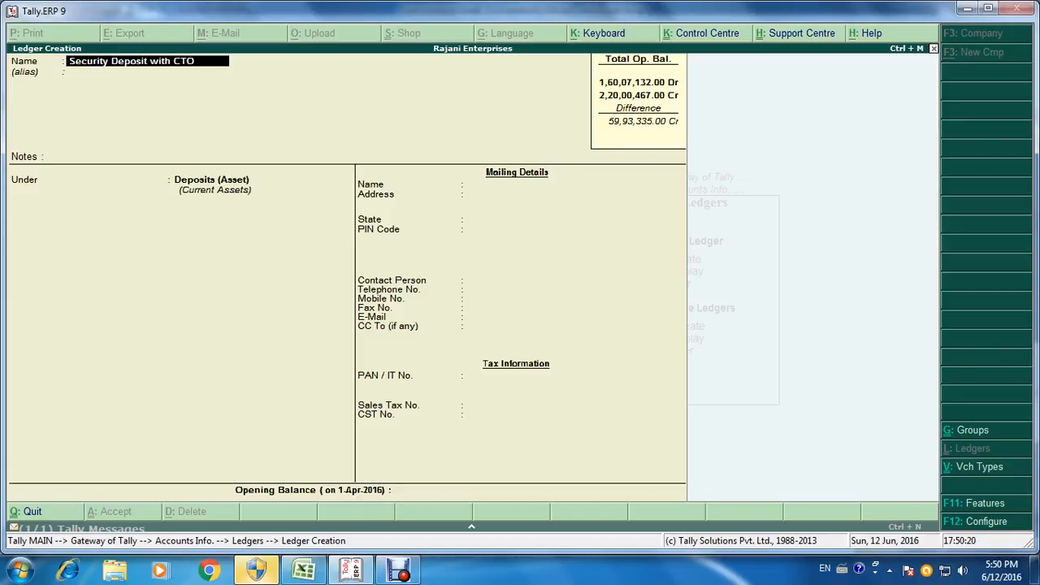
pyautogui.write(' A/c')
pyautogui.press('Return')
pyautogui.press('Return')
pyautogui.press('Return')
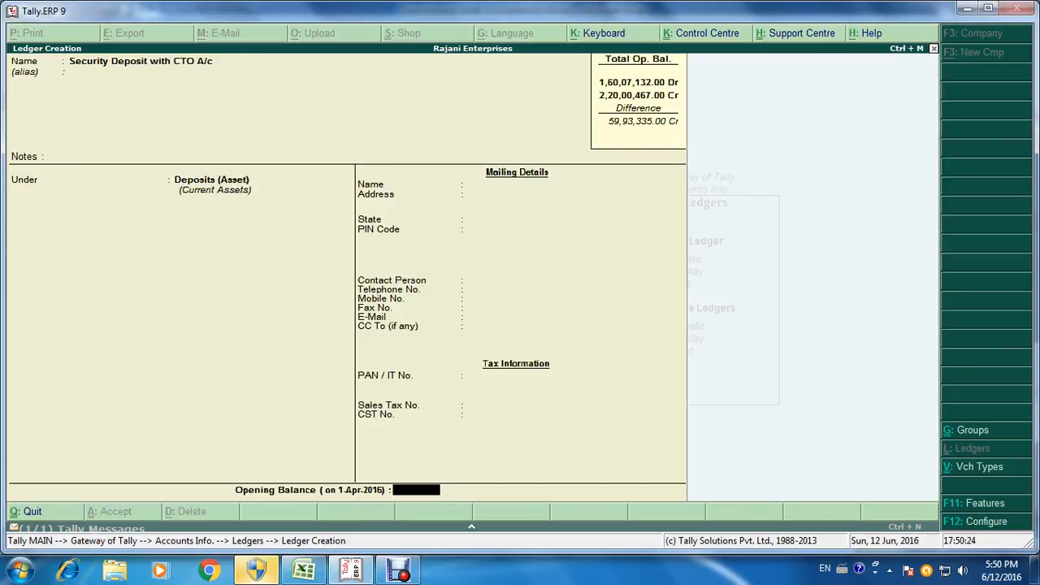
# Give the Security Deposit with CTO A/c ledger an opening balance of 25000 Dr, taken from the Excel balance sheet, and save it.
pyautogui.hotkey('alt', 'Tab')
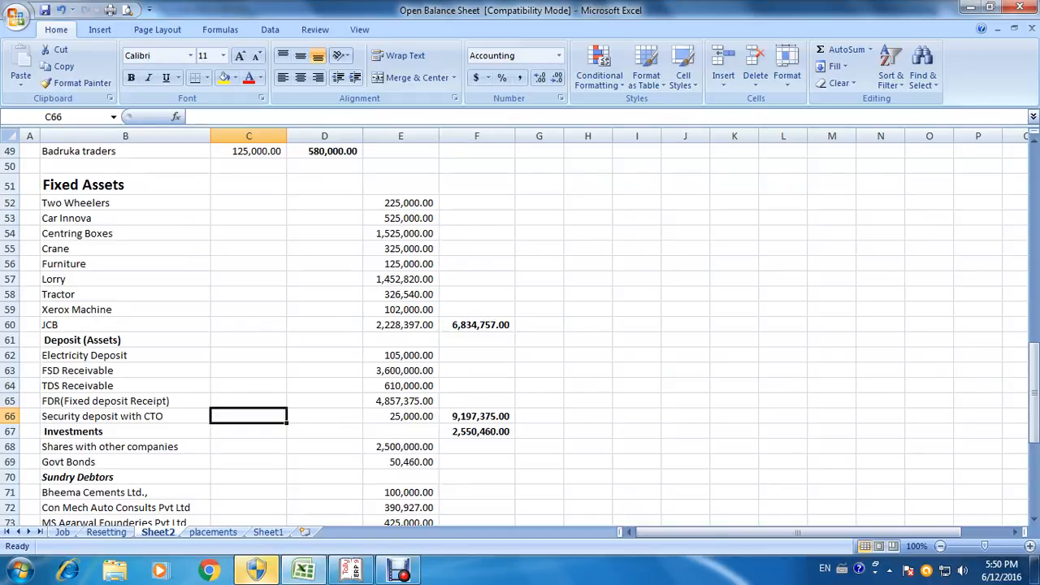
pyautogui.hotkey('alt', 'Tab')
pyautogui.write('25000')
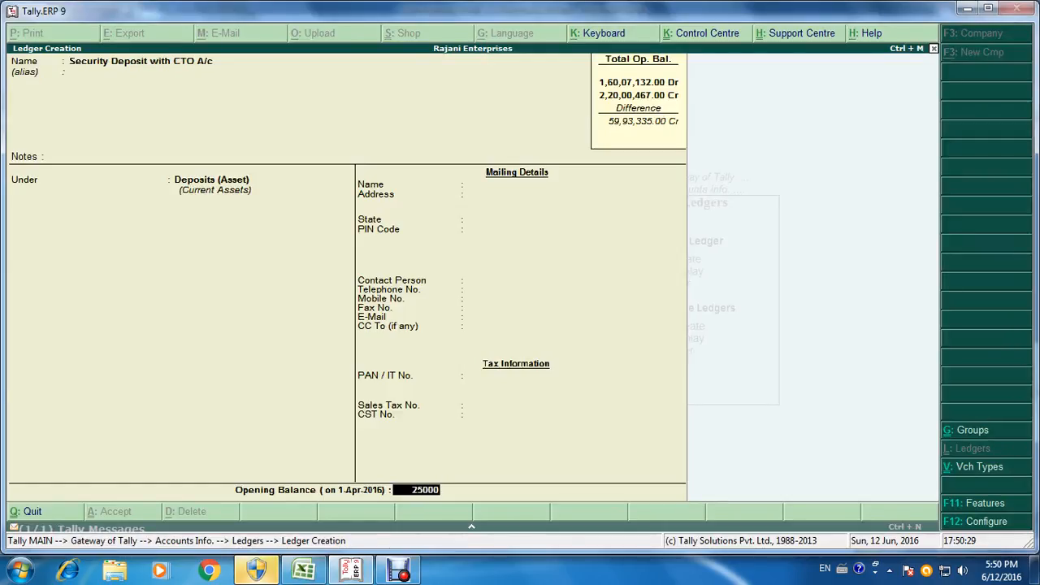
pyautogui.press('Return')
pyautogui.press('Return')
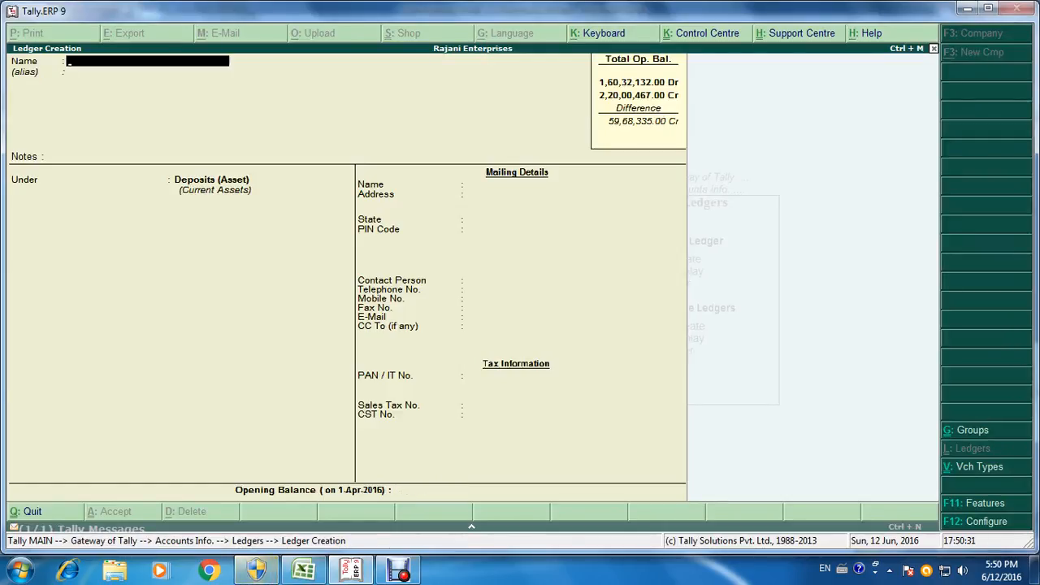
# Mark the Investments heading row in the Excel balance sheet and name the next Tally ledger Shares with Other Companies A/c.
pyautogui.hotkey('alt', 'Tab')
pyautogui.scroll(-3, 520, 333)
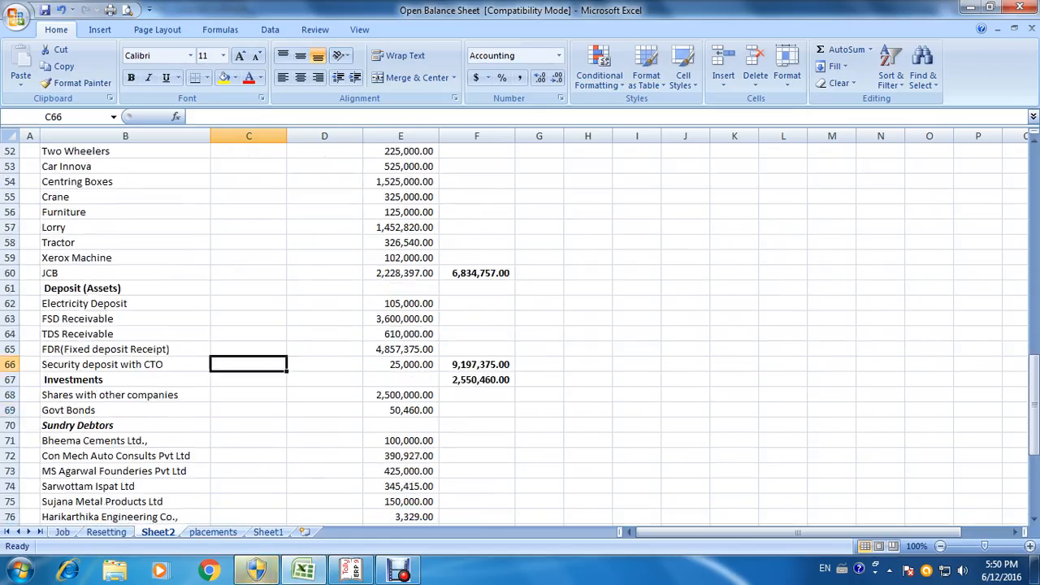
pyautogui.press('Down')
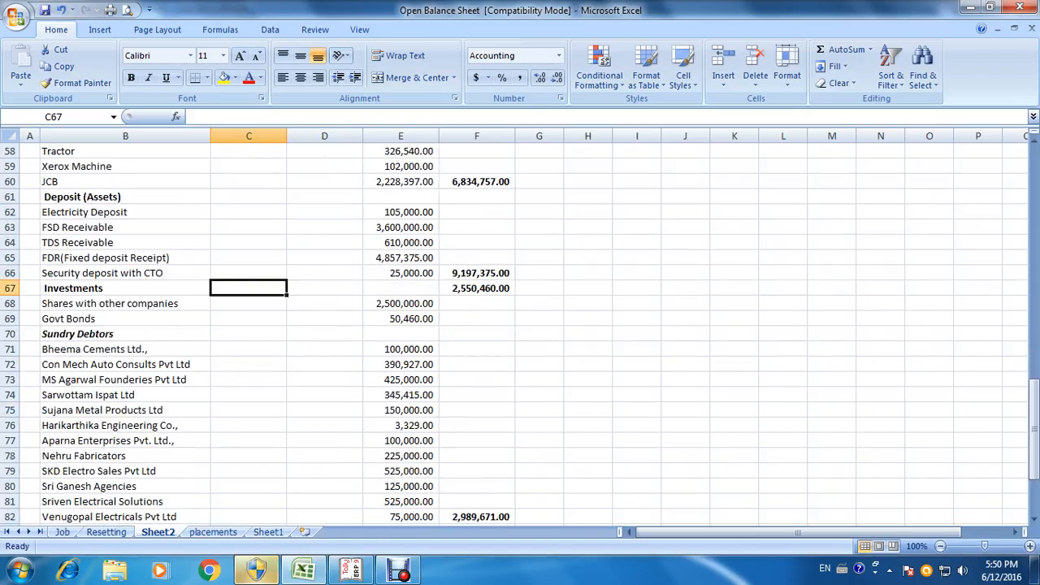
pyautogui.hotkey('alt', 'Tab')
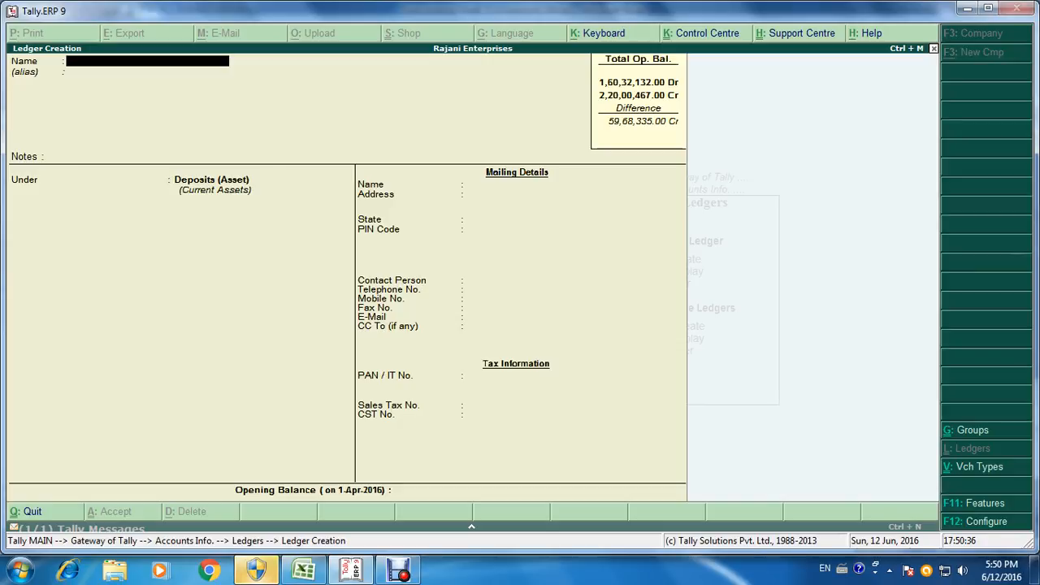
pyautogui.hotkey('alt', 'Tab')
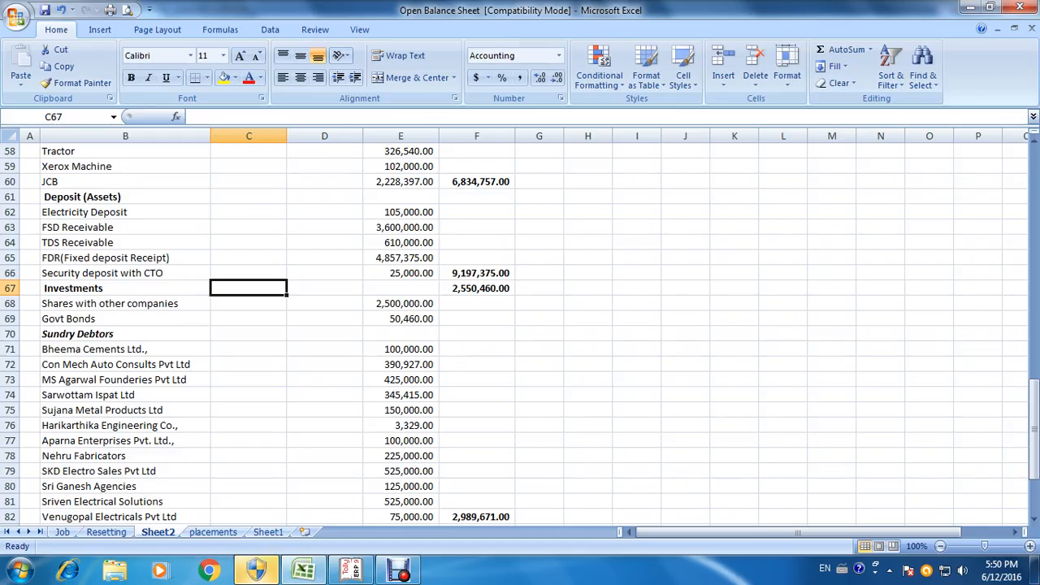
pyautogui.hotkey('alt', 'Tab')
pyautogui.write('Shares w')
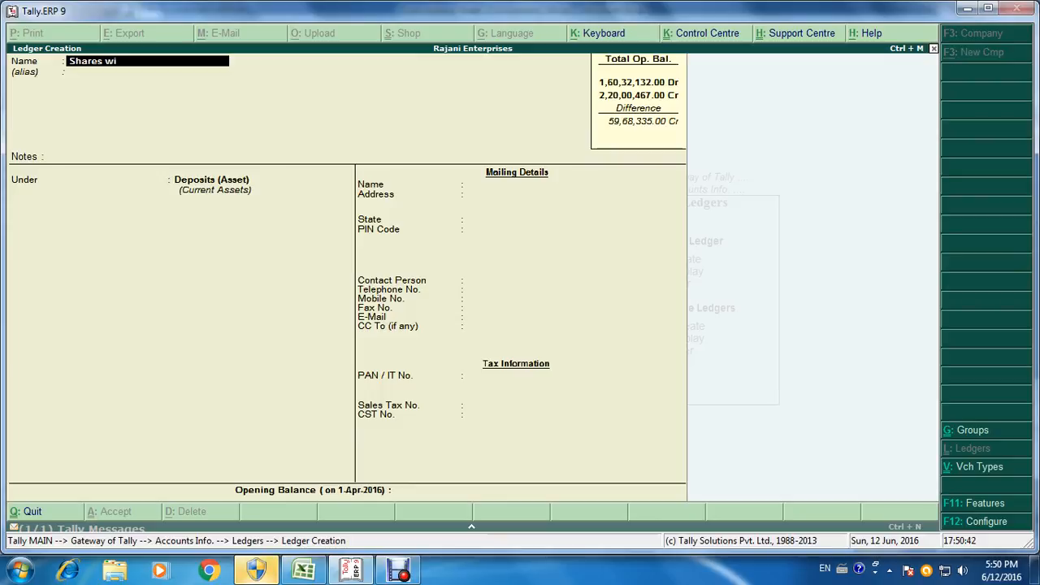
pyautogui.write('ith Other Compani')
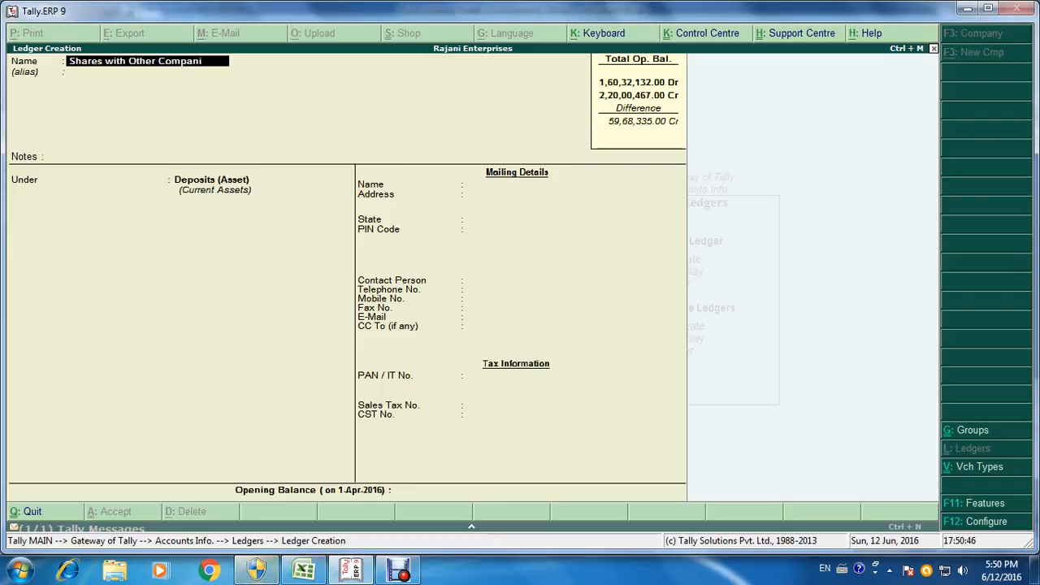
pyautogui.write('es a/c')
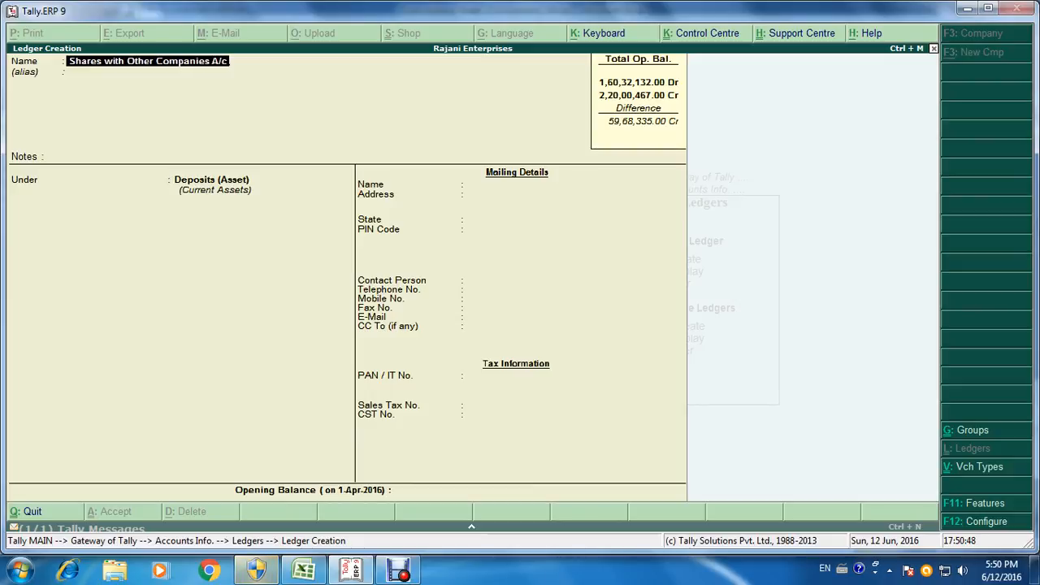
# Put the Shares with Other Companies A/c ledger under the Investments group and look up its amount in the Excel balance sheet.
pyautogui.press('Return')
pyautogui.press('Return')
pyautogui.press('Return')
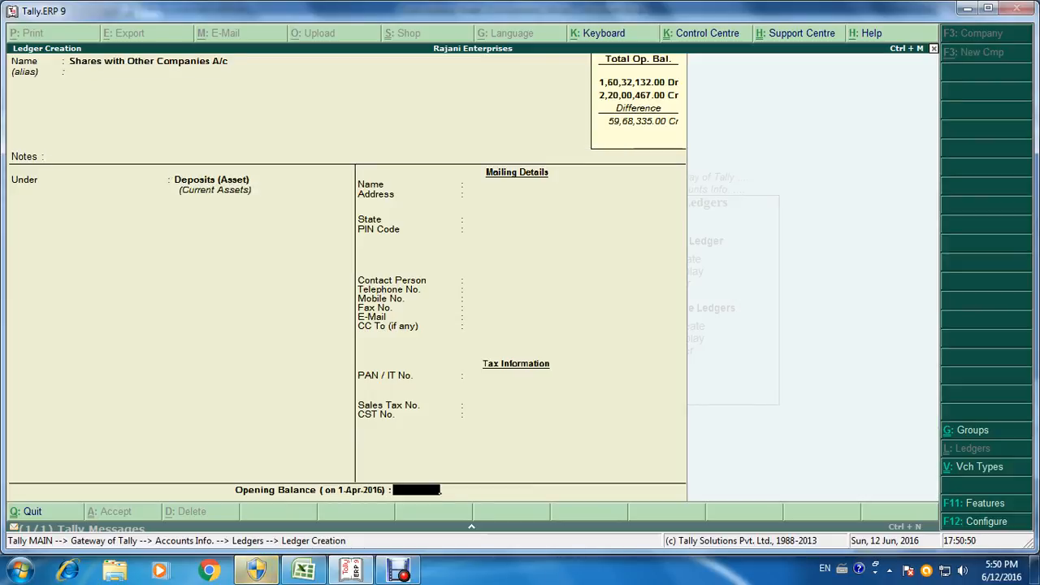
pyautogui.press('BackSpace')
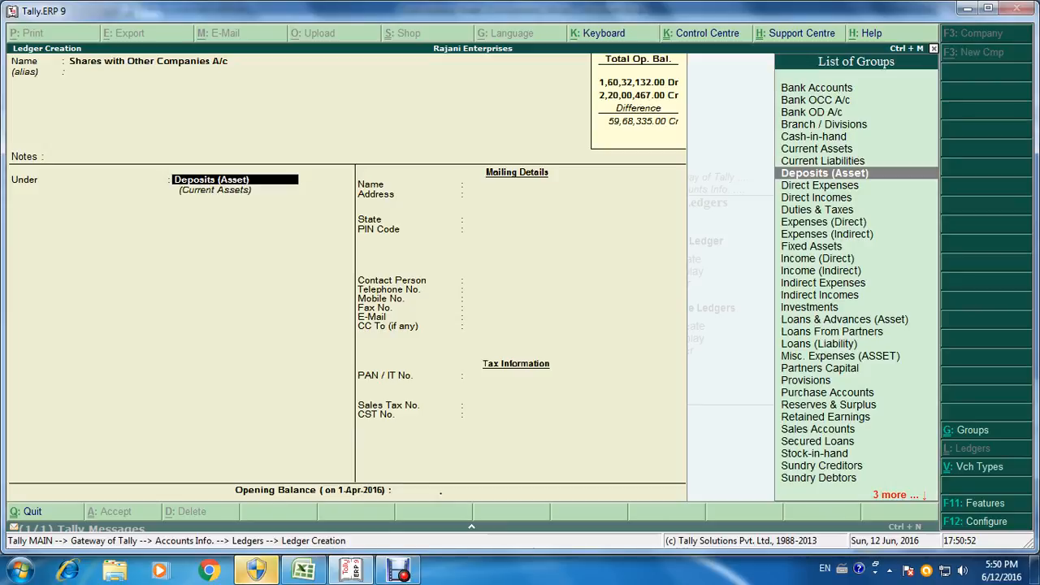
pyautogui.write('Inve')
pyautogui.press('Return')
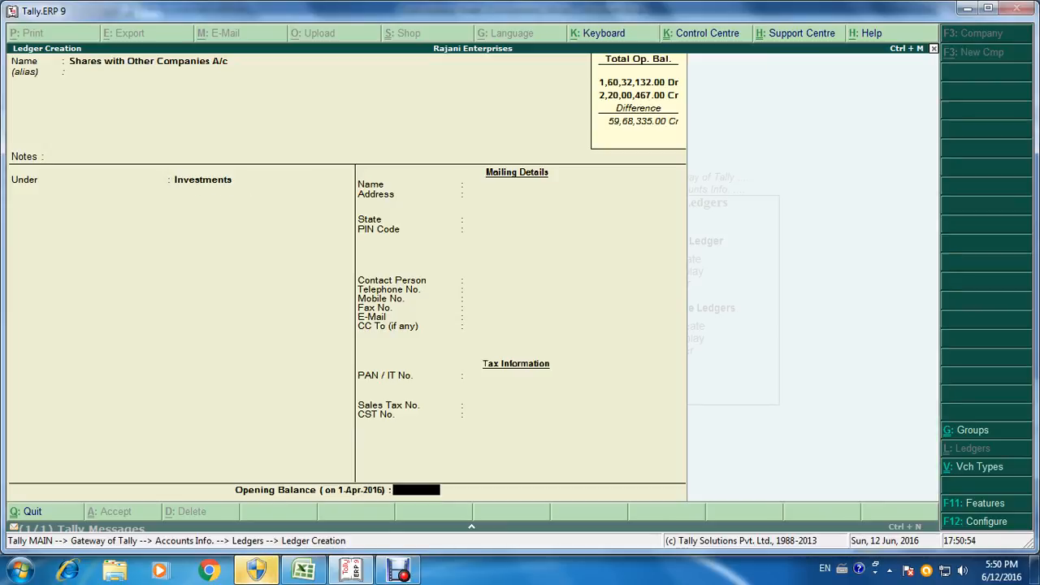
pyautogui.hotkey('alt', 'Tab')
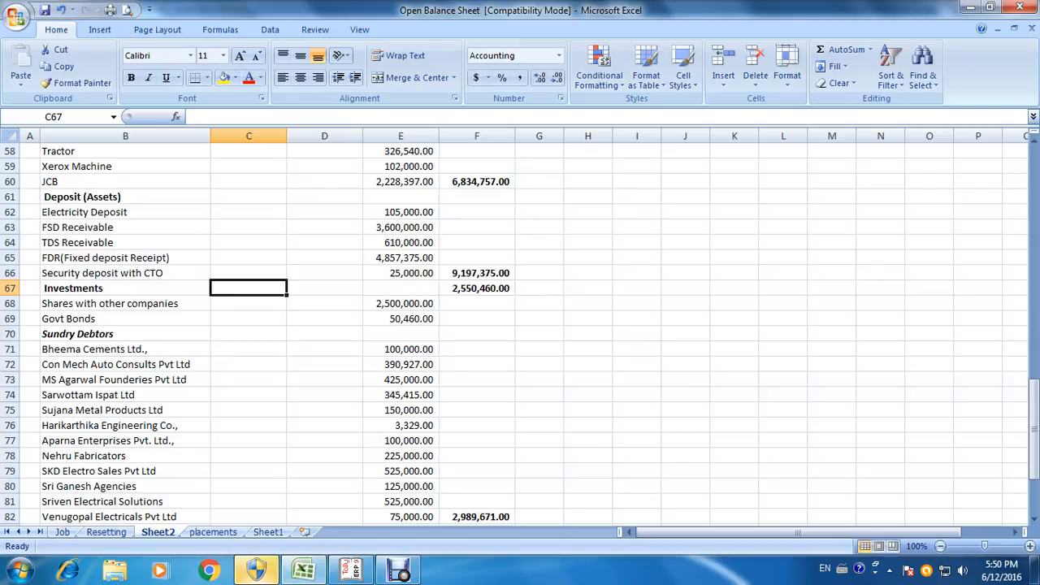
# Give the Shares with Other Companies A/c ledger in Tally an opening balance of 2500000 Dr and save it.
pyautogui.hotkey('alt', 'Tab')
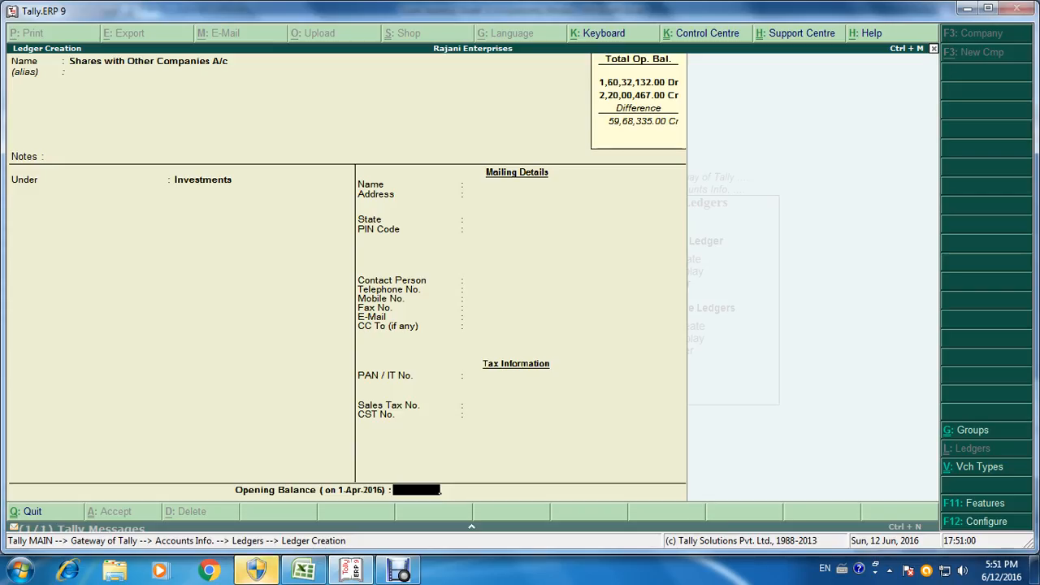
pyautogui.write('2500000')
pyautogui.press('Return')
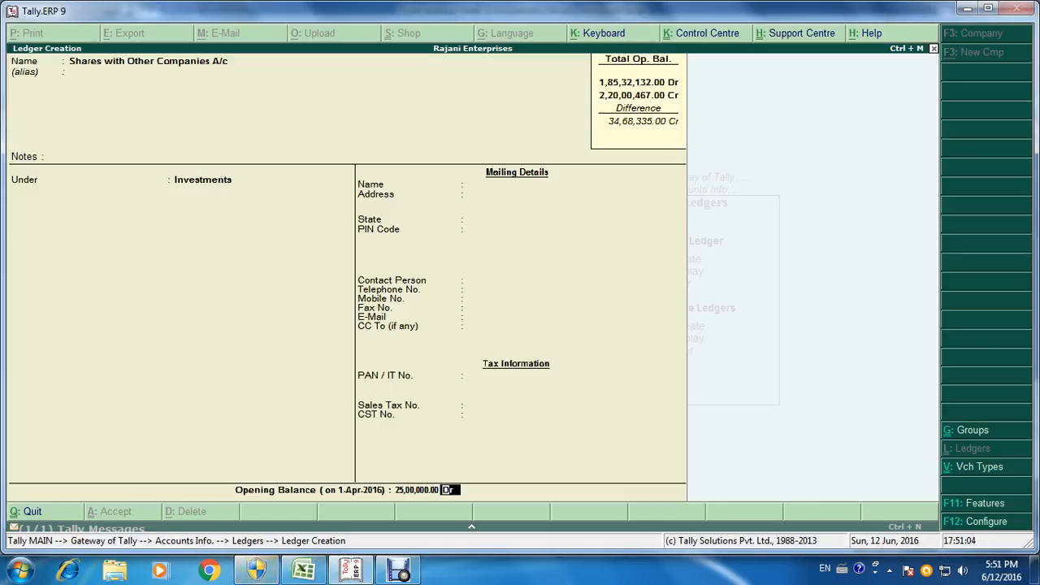
pyautogui.press('Return')
# Check the next investment in the Excel balance sheet and name the next Tally ledger Govt Bonds A/c, keeping the Investments group.
pyautogui.hotkey('alt', 'Tab')
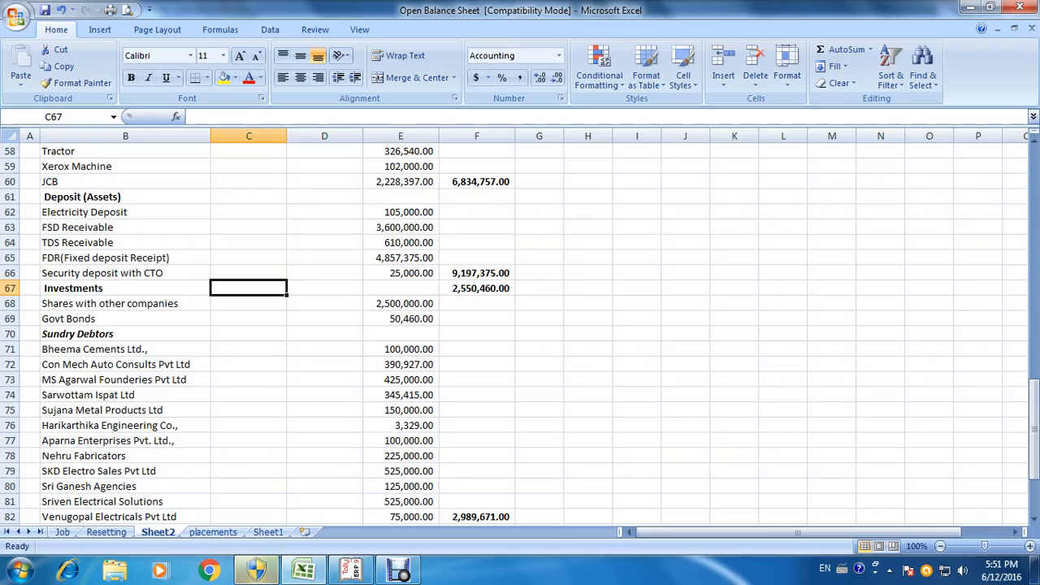
pyautogui.hotkey('alt', 'Tab')
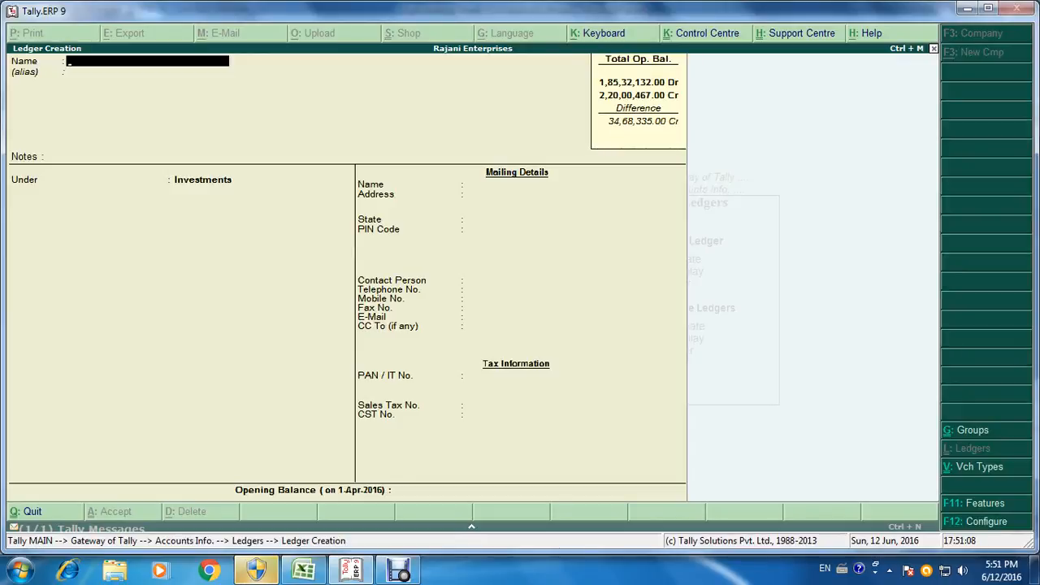
pyautogui.write('Govt Bonds a')
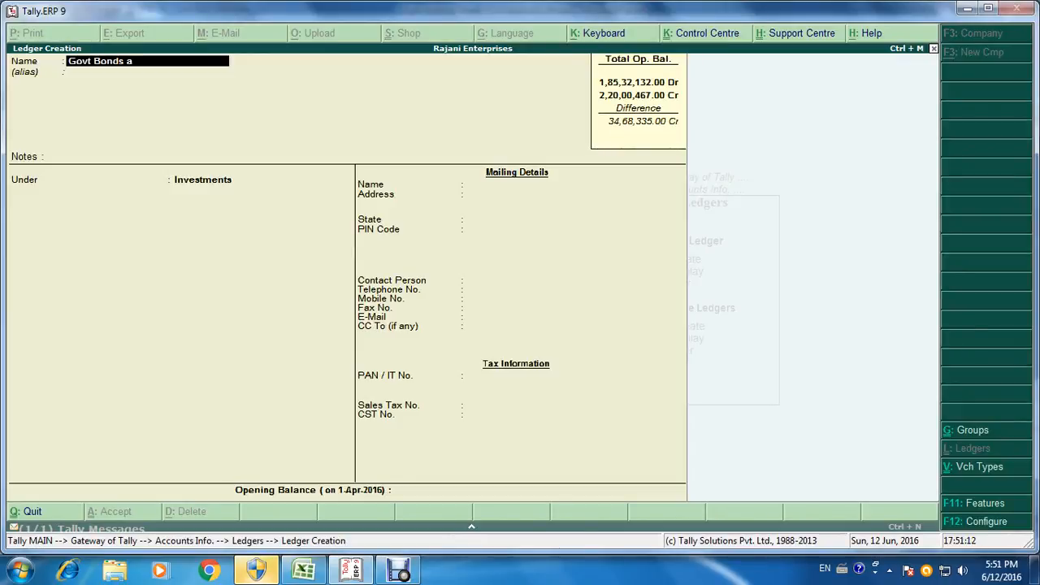
pyautogui.write('/c')
pyautogui.press('Return')
pyautogui.press('Return')
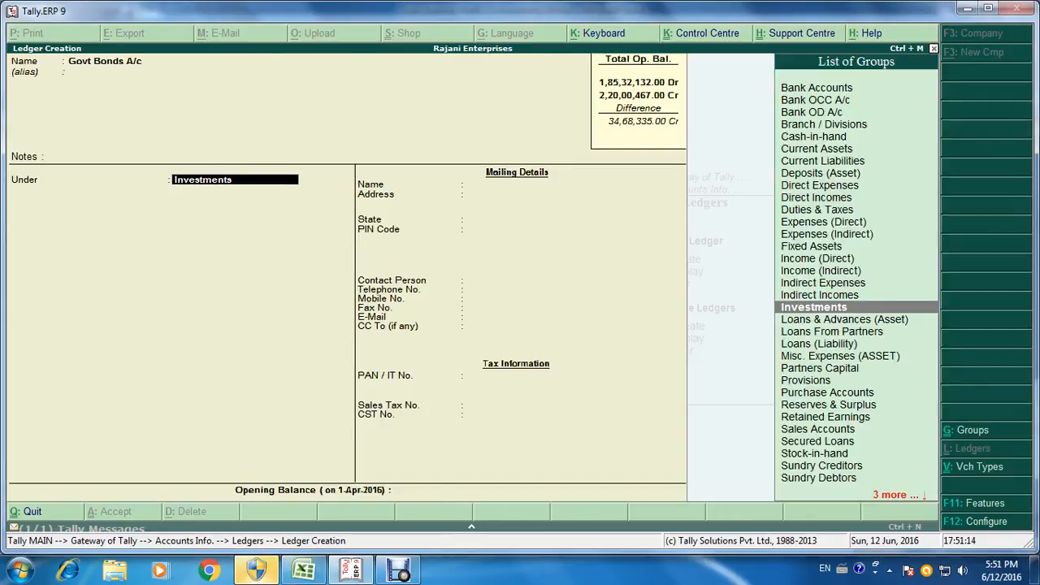
pyautogui.press('Return')
# Give the Govt Bonds A/c ledger an opening balance of 50460 Dr, taken from the Excel balance sheet, and save it.
pyautogui.hotkey('alt', 'Tab')
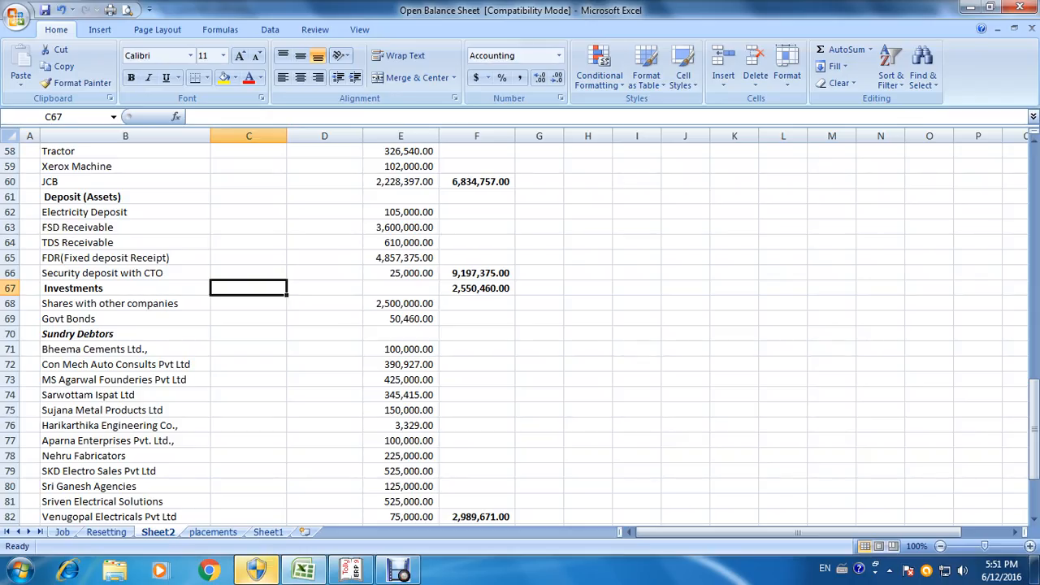
pyautogui.hotkey('alt', 'Tab')
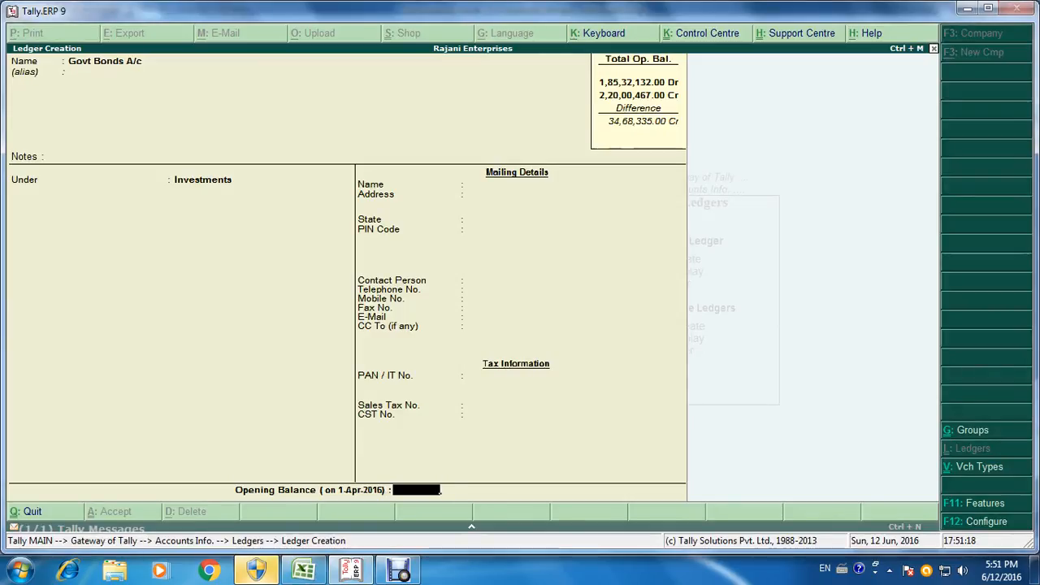
pyautogui.write('50,460')
pyautogui.press('Return')
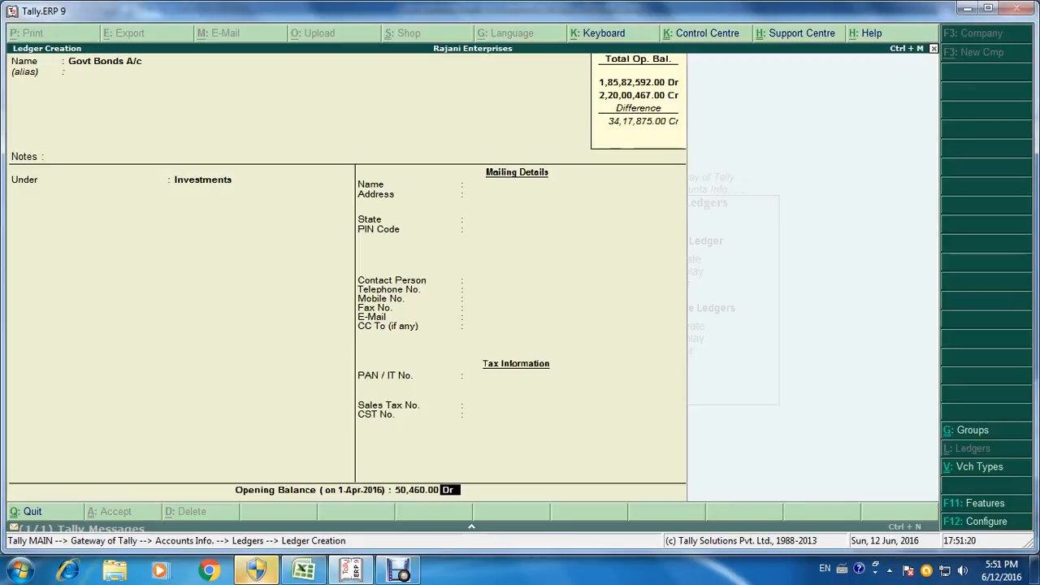
pyautogui.press('Return')
pyautogui.press('Return')
# Mark the Sundry Debtors heading row in the Excel balance sheet and name the next Tally ledger Bheema Cements A/c.
pyautogui.hotkey('alt', 'Tab')
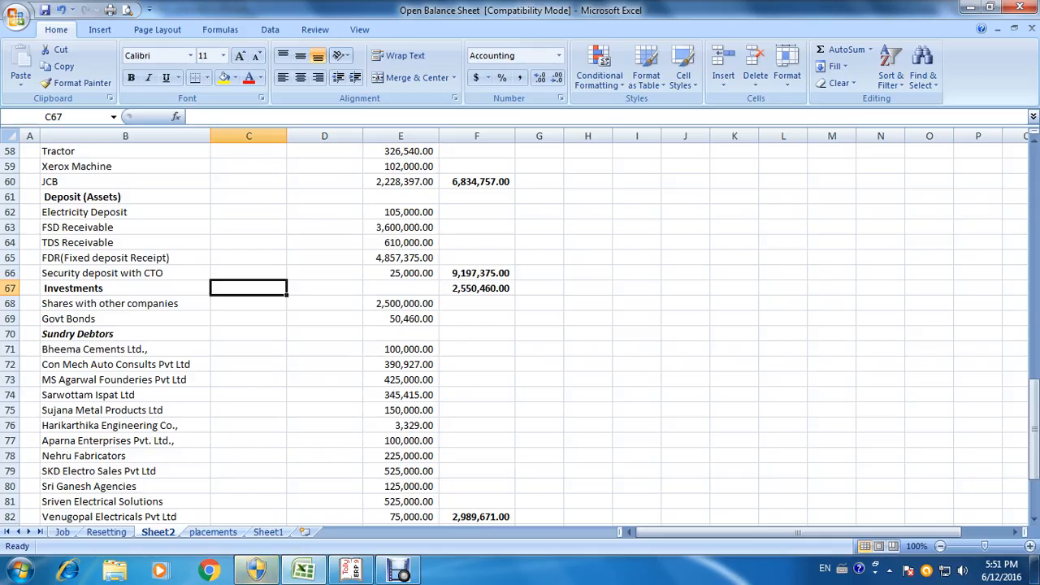
pyautogui.scroll(-2, 520, 325)
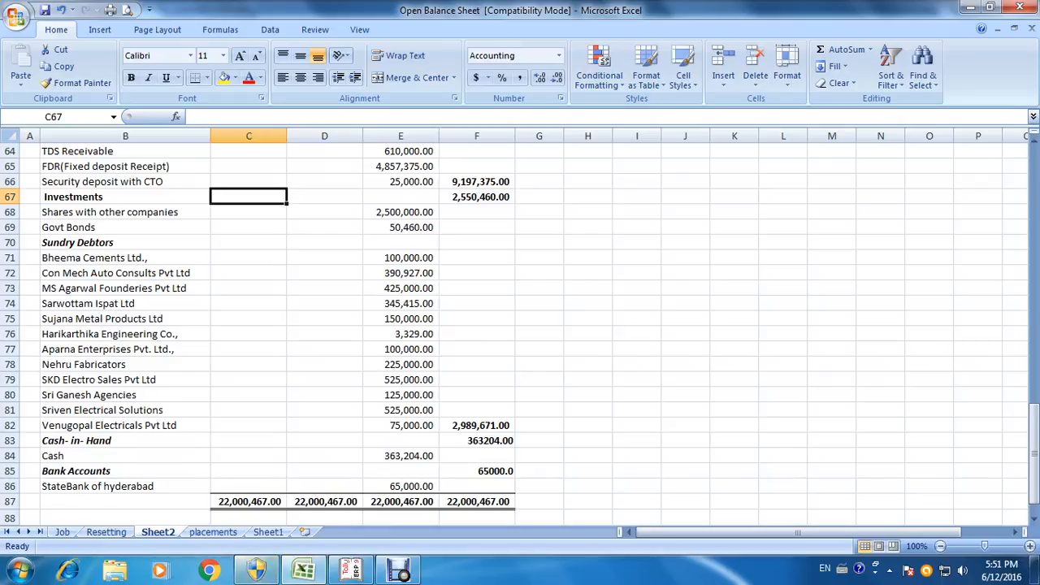
pyautogui.click(248, 242)
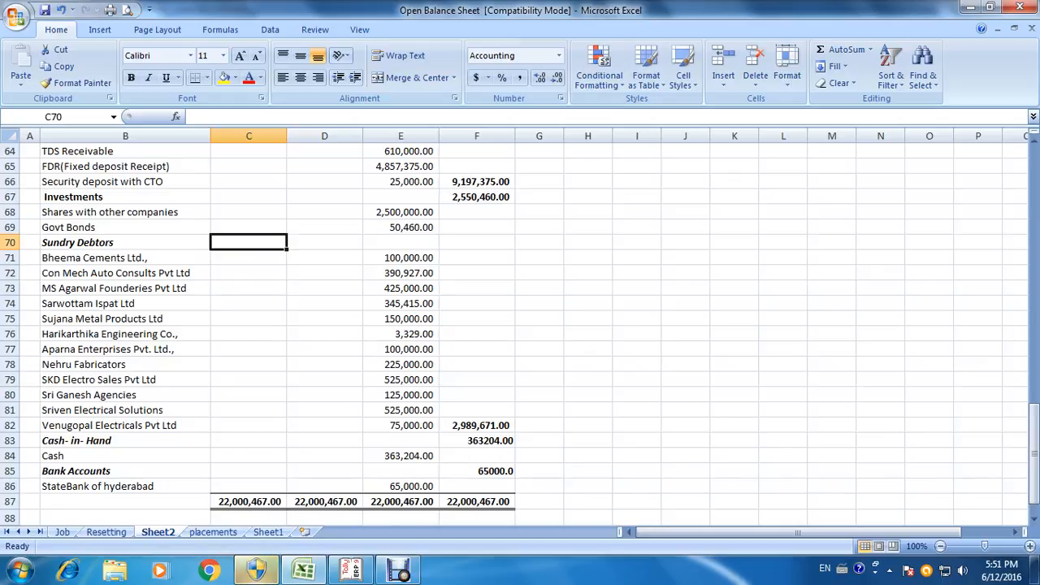
pyautogui.hotkey('alt', 'Tab')
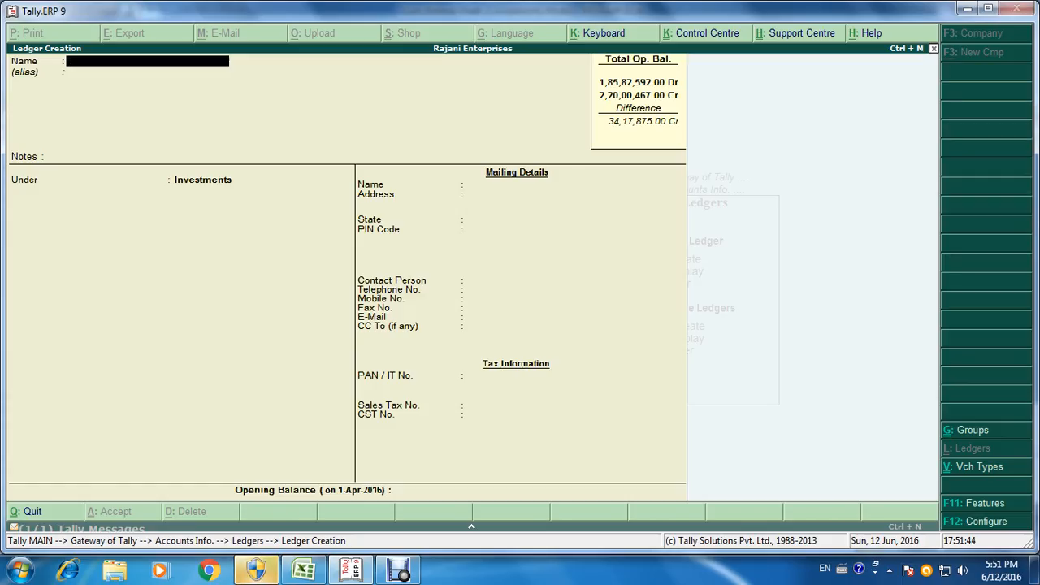
pyautogui.write('Bheemqa Ce')
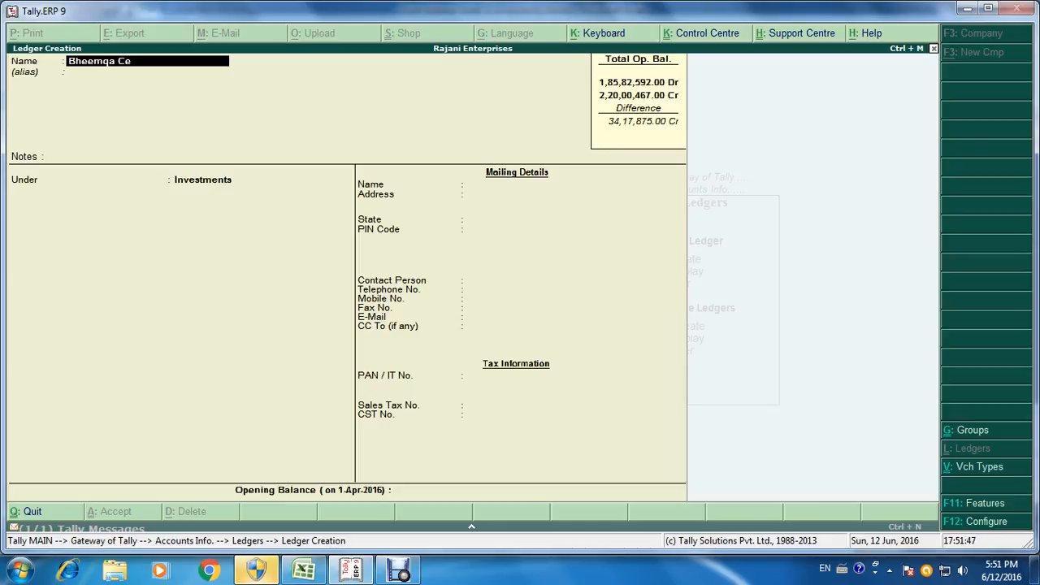
pyautogui.write('ments')
pyautogui.press('BackSpace')
pyautogui.press('BackSpace')
pyautogui.press('BackSpace')
pyautogui.press('BackSpace')
pyautogui.press('BackSpace')
pyautogui.press('BackSpace')
pyautogui.press('BackSpace')
pyautogui.press('BackSpace')
pyautogui.press('BackSpace')
pyautogui.write('a Cements A/c')
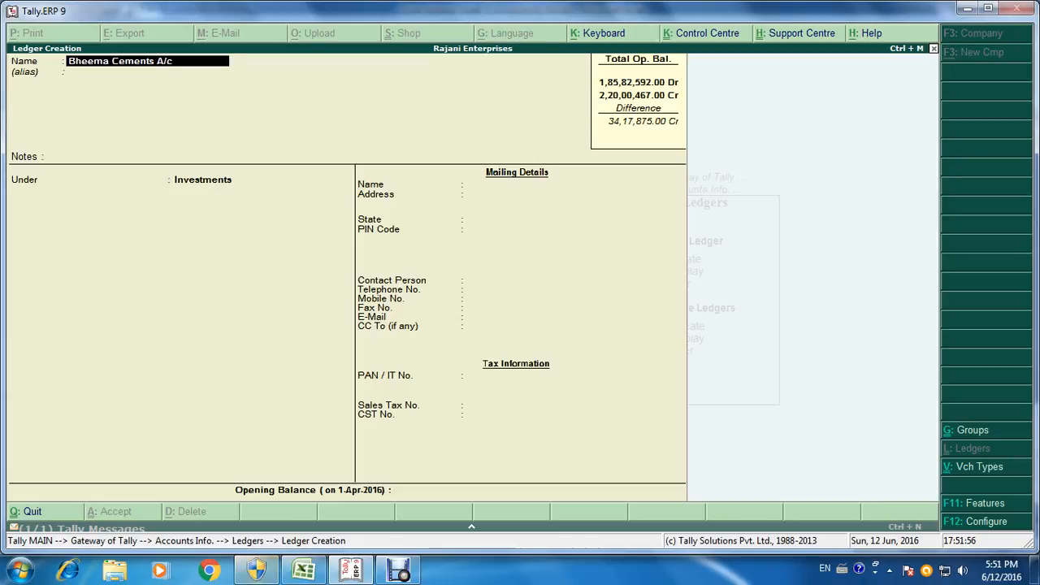
# Put the Bheema Cements A/c ledger under the Sundry Debtors group and set Maintain balances bill-by-bill to No.
pyautogui.press('Return')
pyautogui.press('Return')
pyautogui.write('Sun')
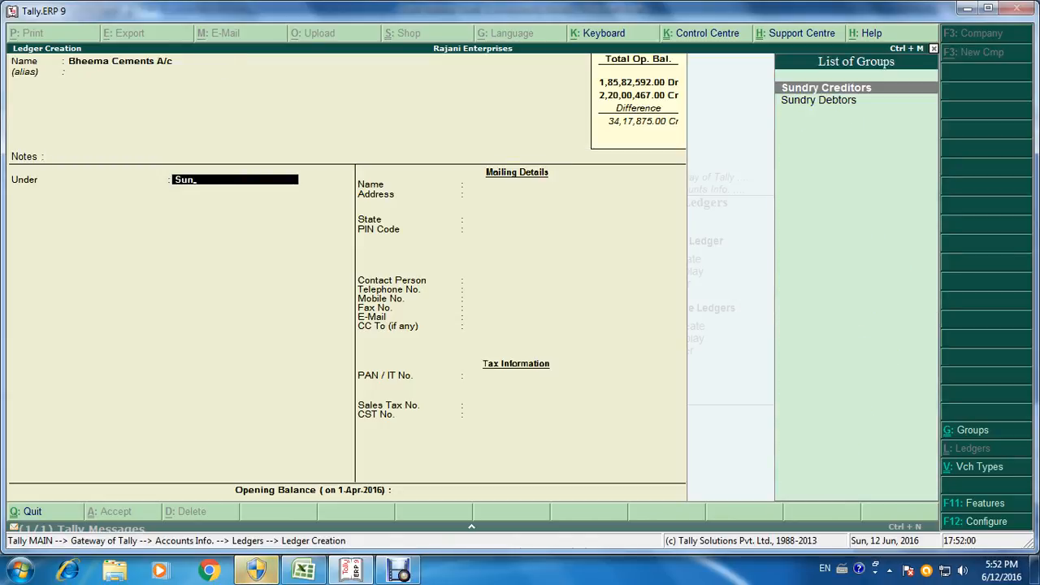
pyautogui.press('Down')
pyautogui.press('Return')
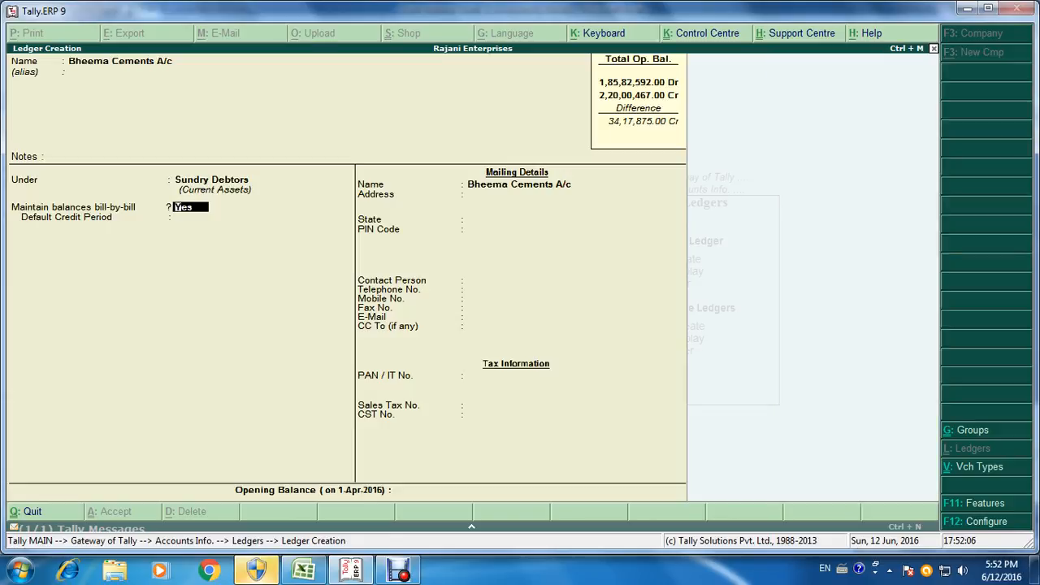
pyautogui.write('n')
pyautogui.press('Return')
# Accept the ledger name and State Not Applicable in the mailing details, leaving the address, contact and tax fields blank.
pyautogui.press('Return')
pyautogui.press('Return')
pyautogui.press('Return')
pyautogui.press('Return')
pyautogui.press('Return')
pyautogui.press('Return')
pyautogui.press('Return')
pyautogui.press('Return')
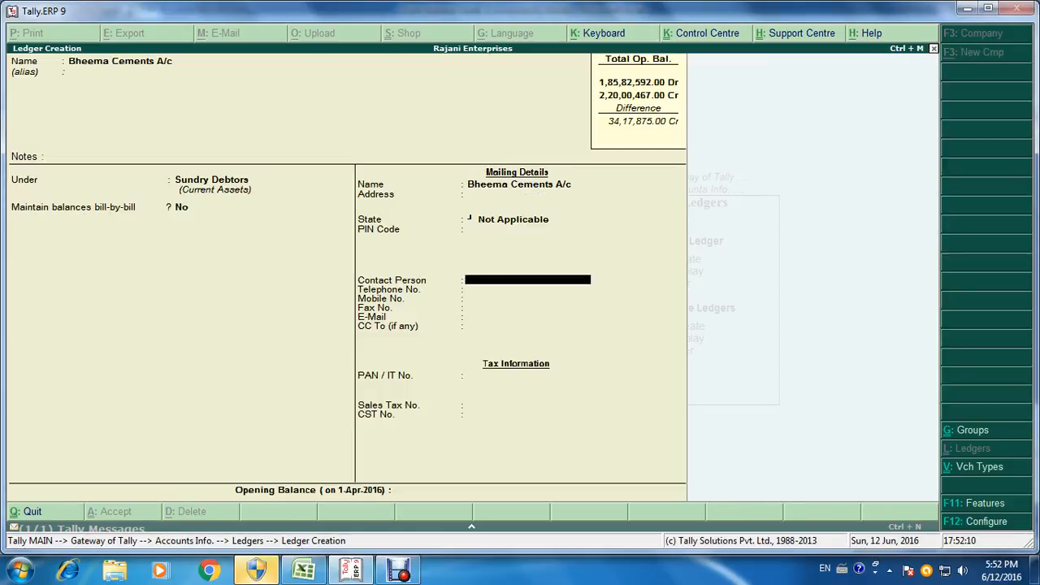
pyautogui.press('Return')
pyautogui.press('Return')
pyautogui.press('Return')
pyautogui.press('Return')
pyautogui.press('Return')
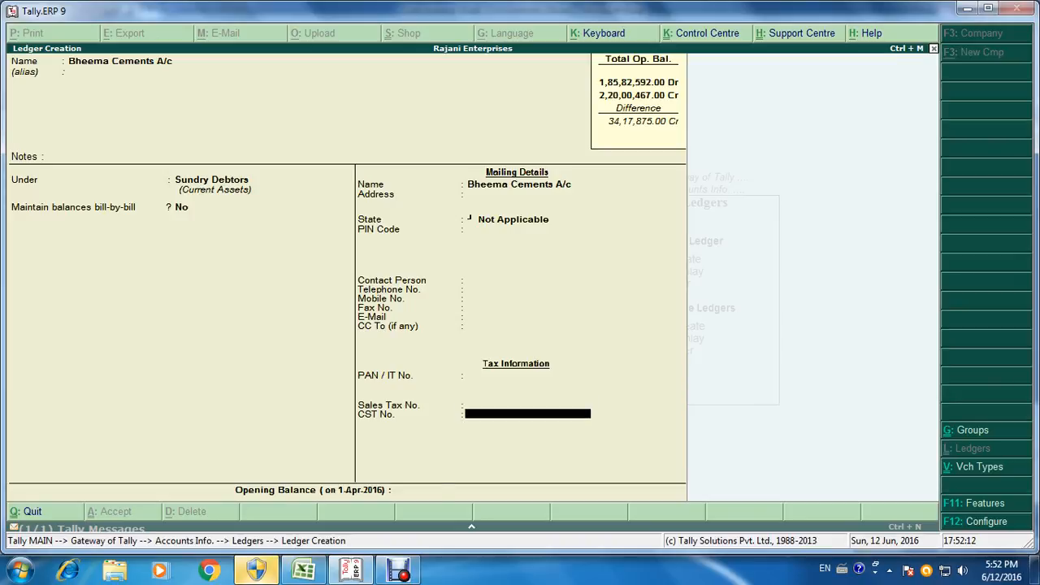
# Mark the Bheema Cements row in the Excel balance sheet, give its Tally ledger an opening balance of 100000 Dr and save it.
pyautogui.hotkey('alt', 'Tab')
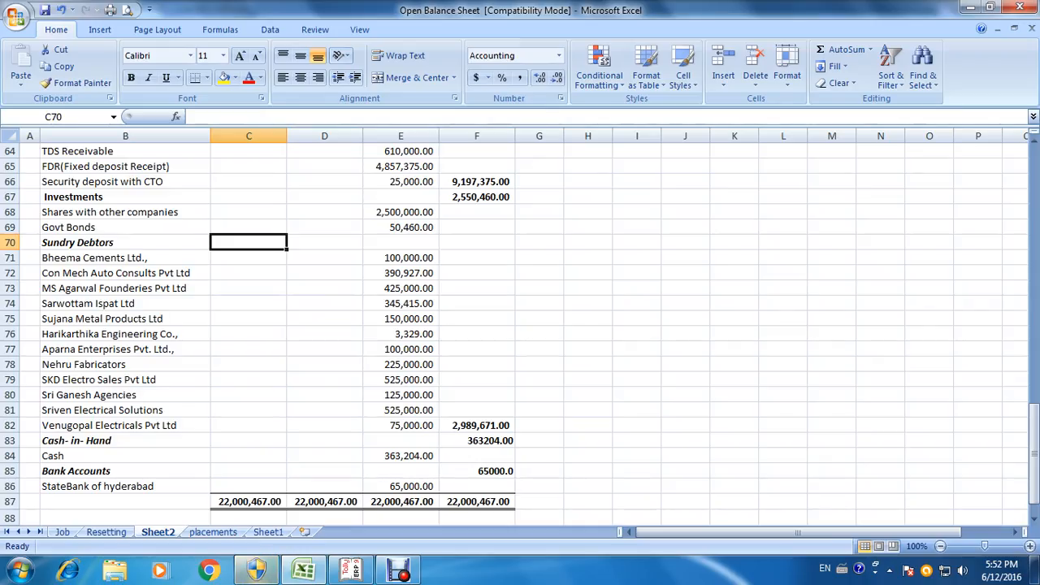
pyautogui.press('Down')
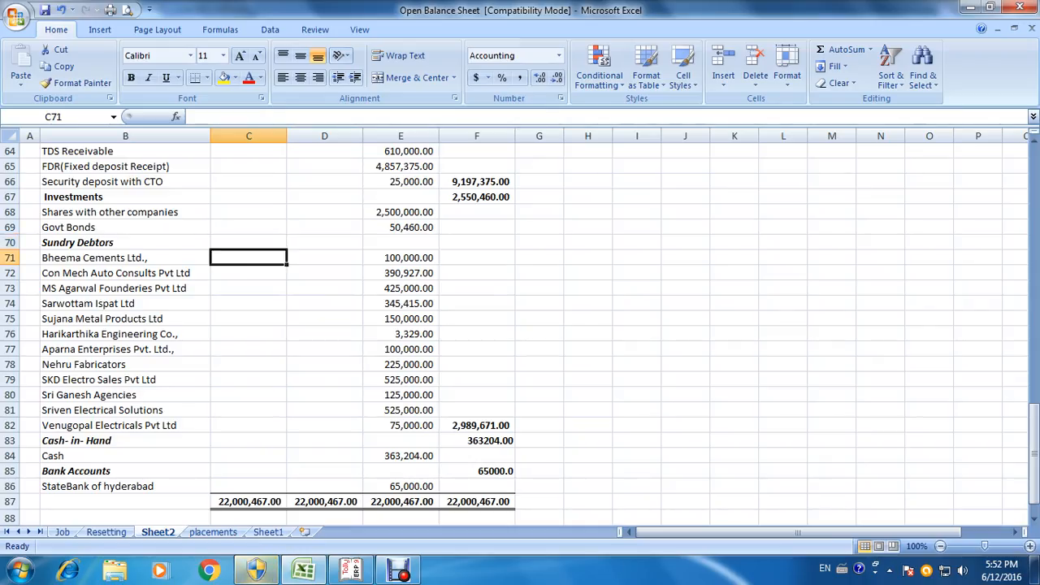
pyautogui.hotkey('alt', 'Tab')
pyautogui.write('1,00,')
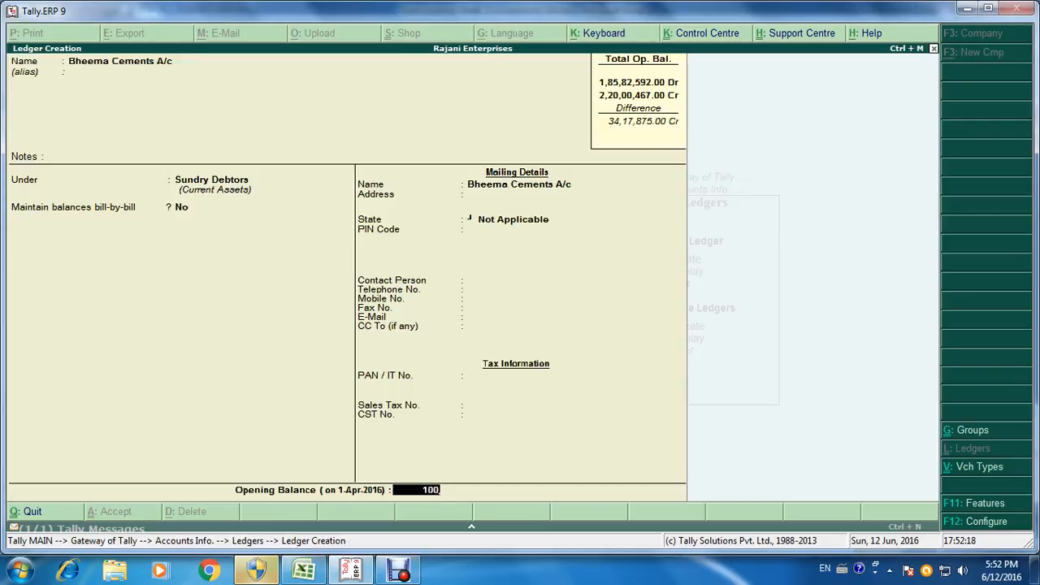
pyautogui.write('0000')
pyautogui.press('Return')
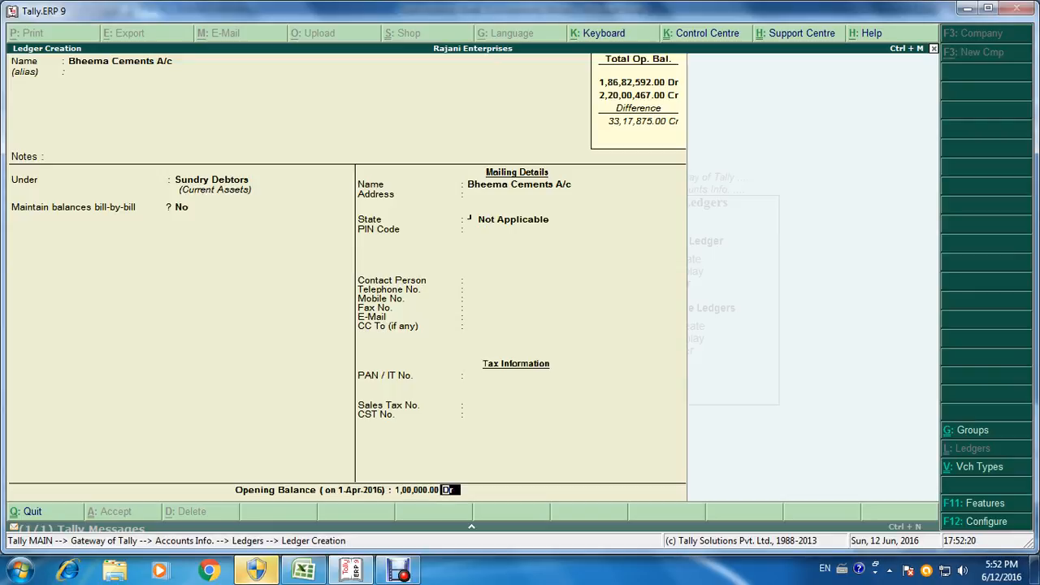
# Check the next debtor in the Excel balance sheet and name the next Tally ledger Con Mach Auto Consultants Pvt Ltd A/c.
pyautogui.hotkey('alt', 'Tab')
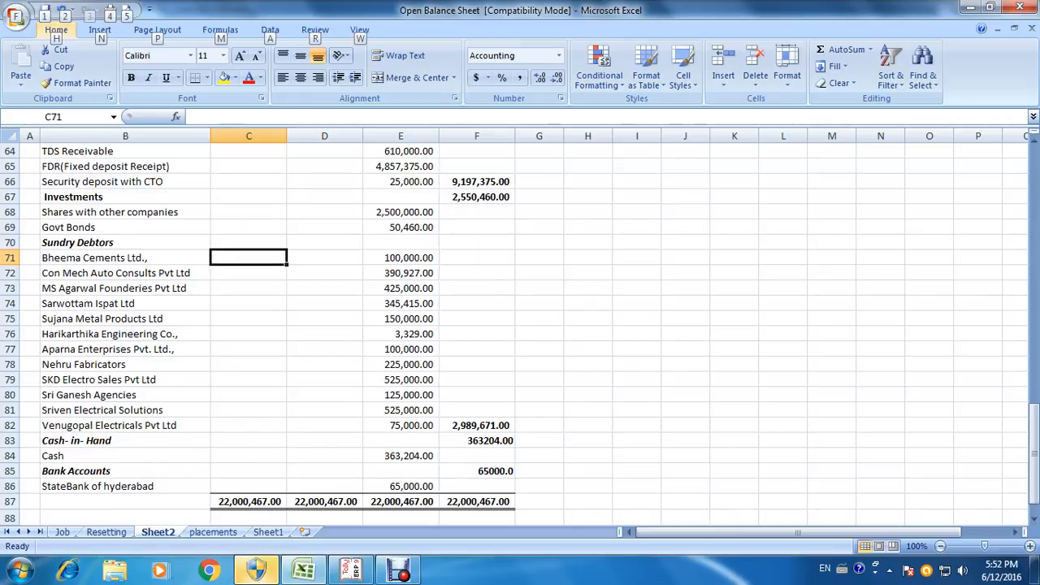
pyautogui.hotkey('alt', 'Tab')
pyautogui.write('Co')
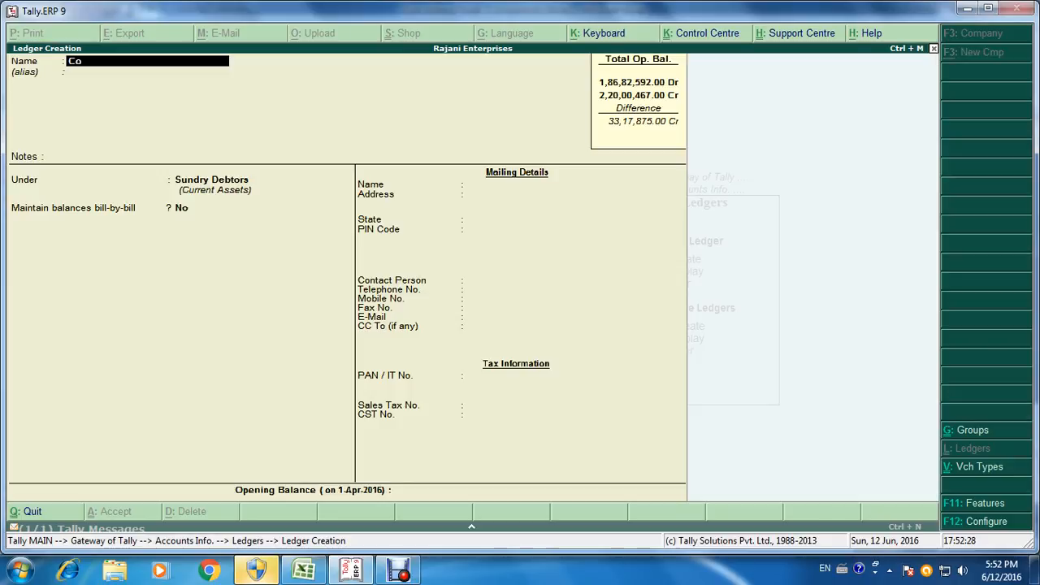
pyautogui.write('n Mach Au')
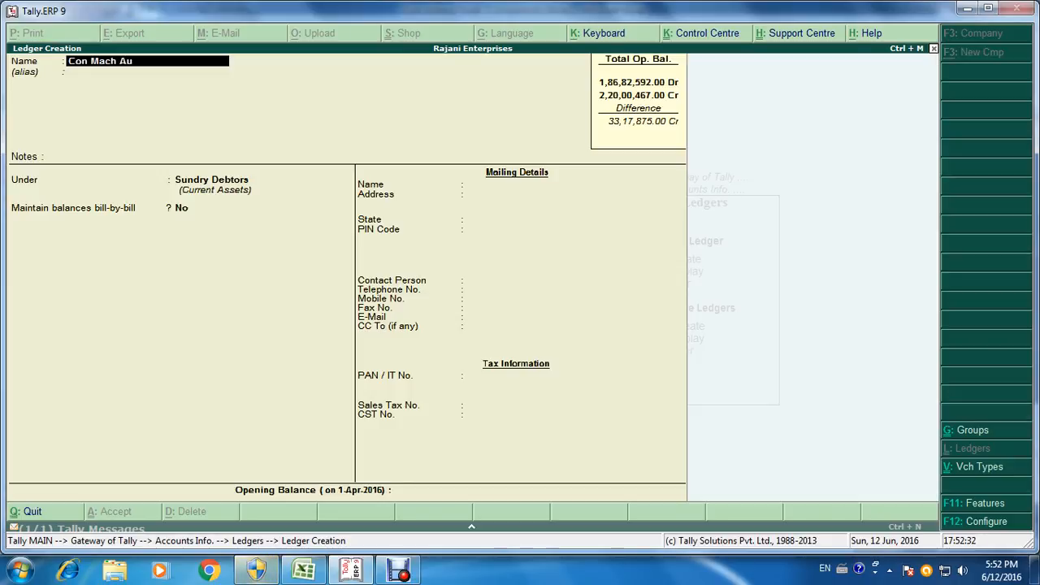
pyautogui.write('to Con')
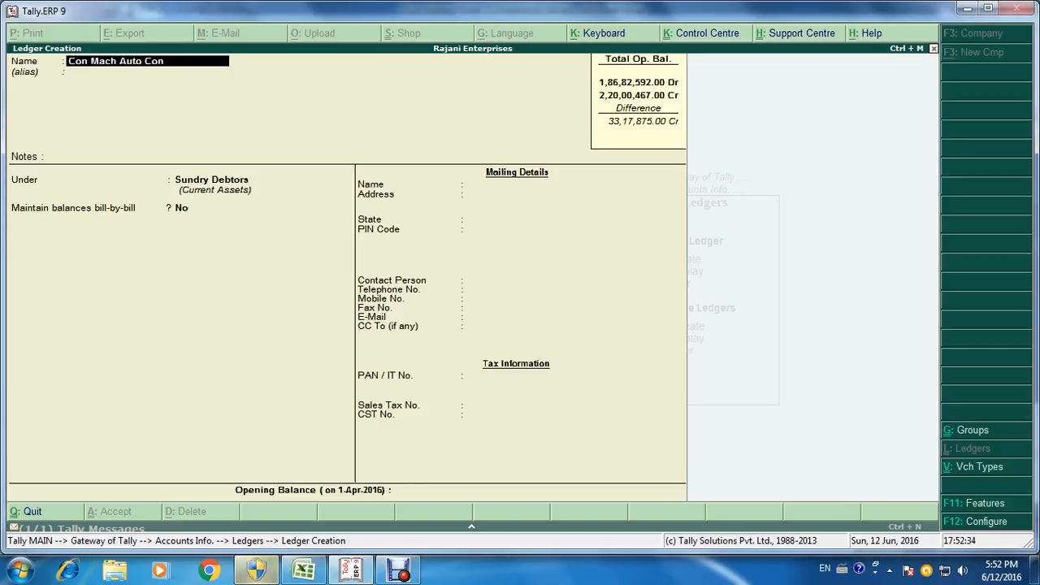
pyautogui.write('sultan')
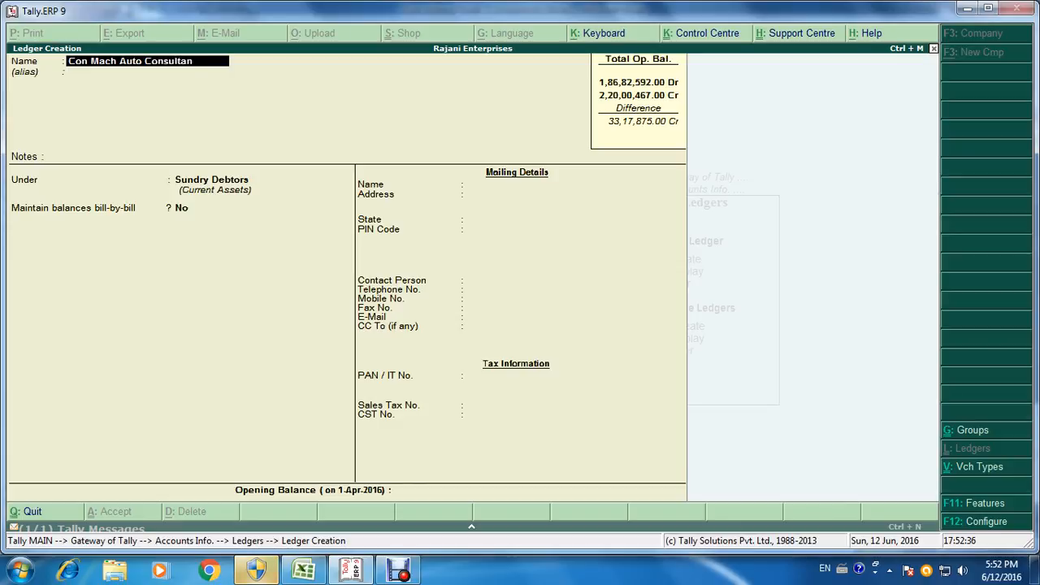
pyautogui.write('ts P')
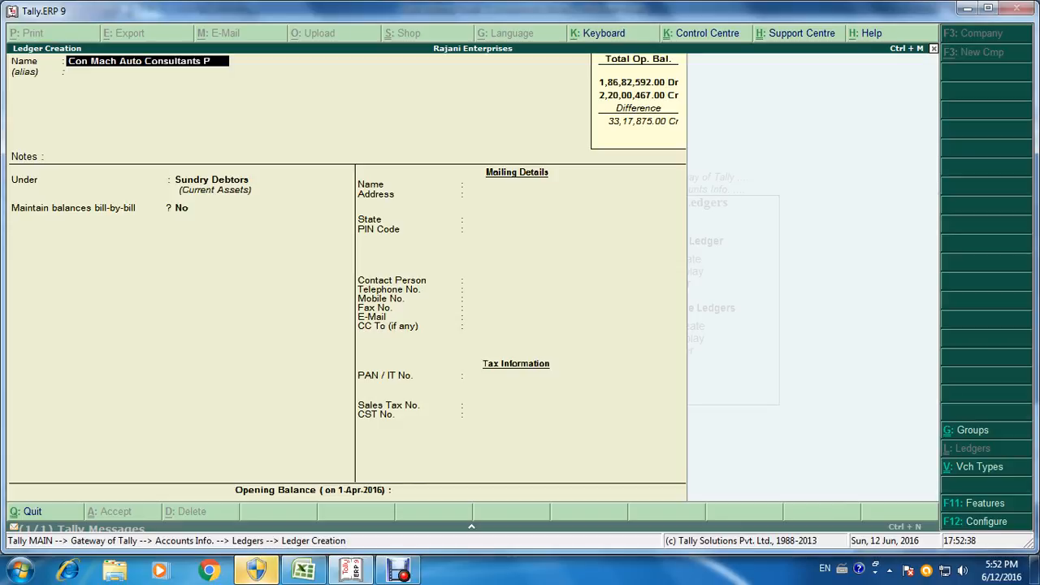
pyautogui.write('vt Lt')
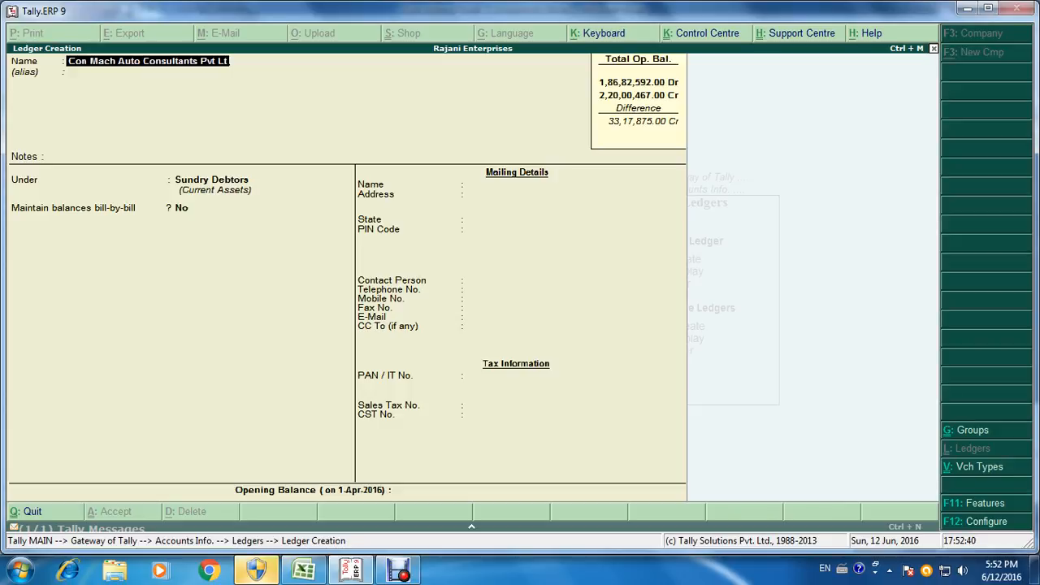
pyautogui.write('d A/c')
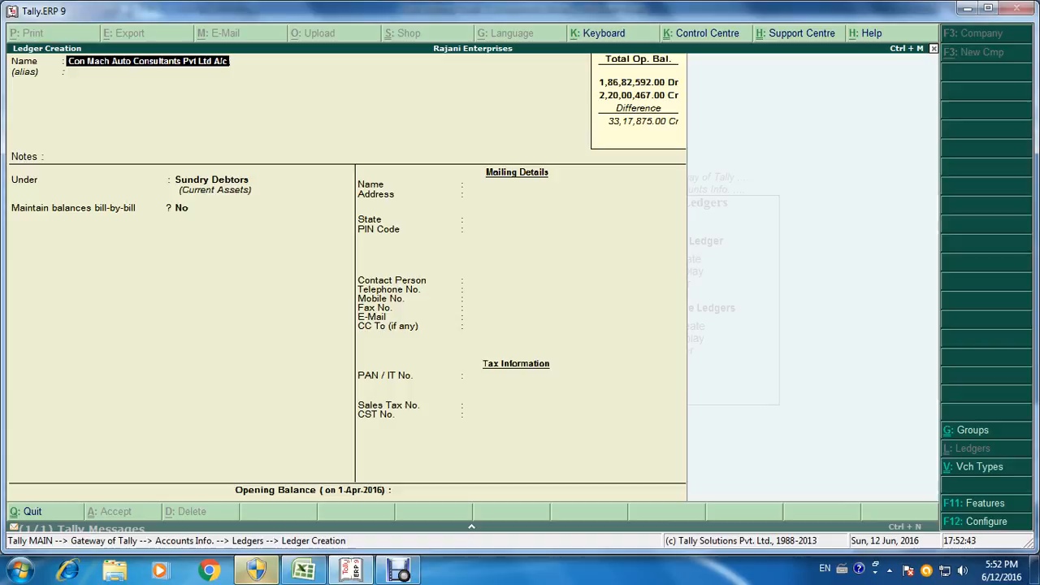
# Keep Sundry Debtors without bill-by-bill balances and State Not Applicable, leave the other details blank, and look up the ledger's amount in the Excel balance sheet.
pyautogui.press('Return')
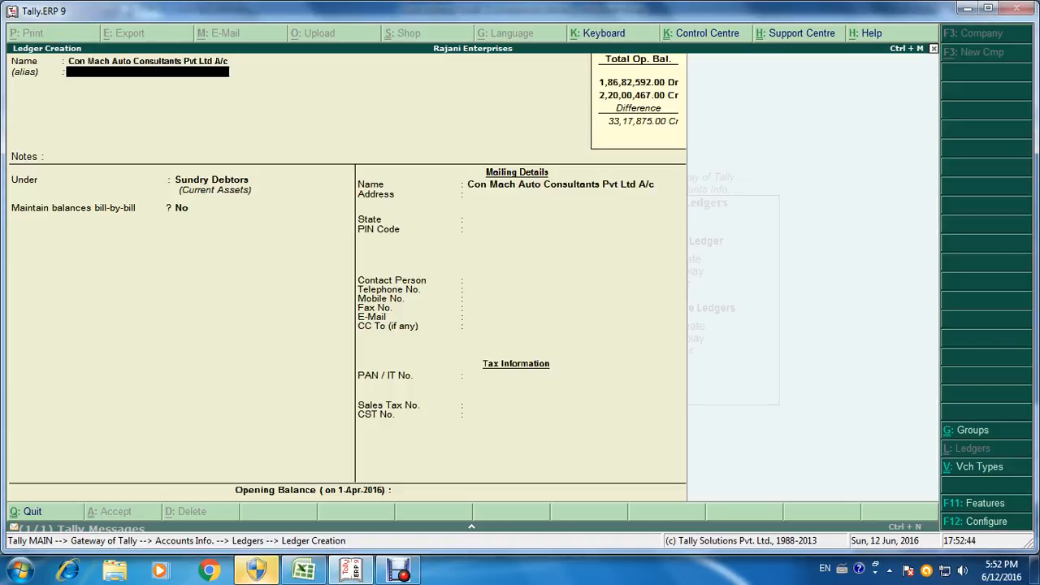
pyautogui.press('Return')
pyautogui.press('Return')
pyautogui.press('Return')
pyautogui.press('Return')
pyautogui.press('Return')
pyautogui.press('Return')
pyautogui.press('Return')
pyautogui.press('Return')
pyautogui.press('Return')
pyautogui.press('Return')
pyautogui.press('Return')
pyautogui.press('Return')
pyautogui.press('Return')
pyautogui.press('Return')
pyautogui.press('Return')
pyautogui.press('Return')
pyautogui.press('Return')
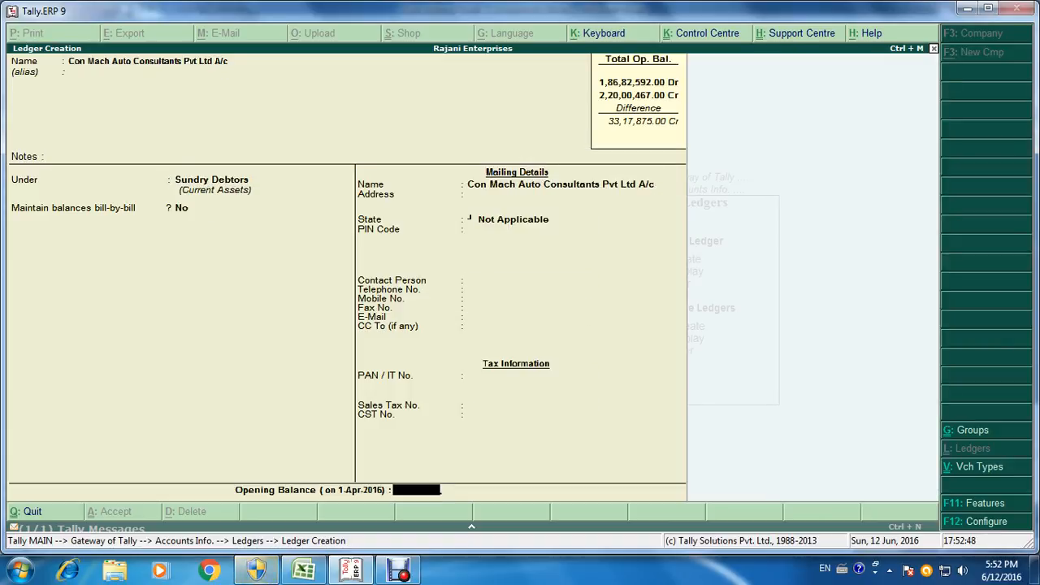
pyautogui.hotkey('alt', 'Tab')
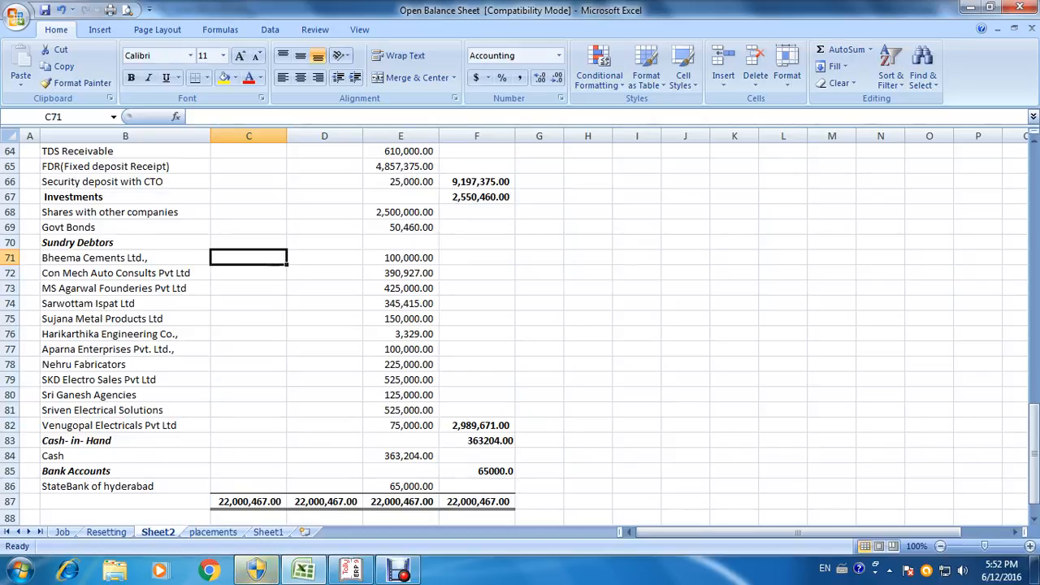
pyautogui.hotkey('alt', 'Tab')
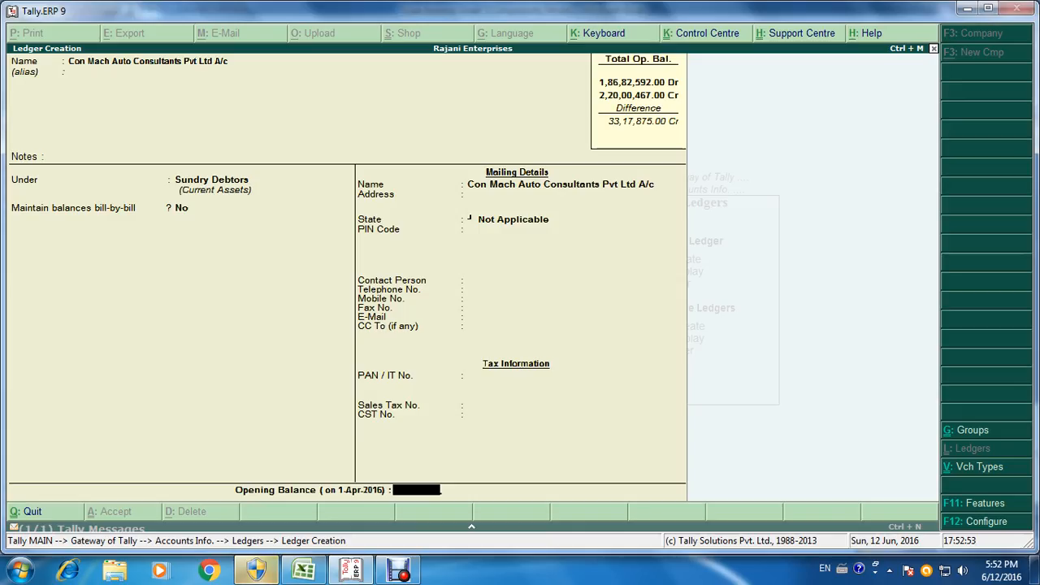
# Give the Con Mach Auto Consultants ledger an opening balance of 390927 Dr and save it.
pyautogui.write('3,90,927')
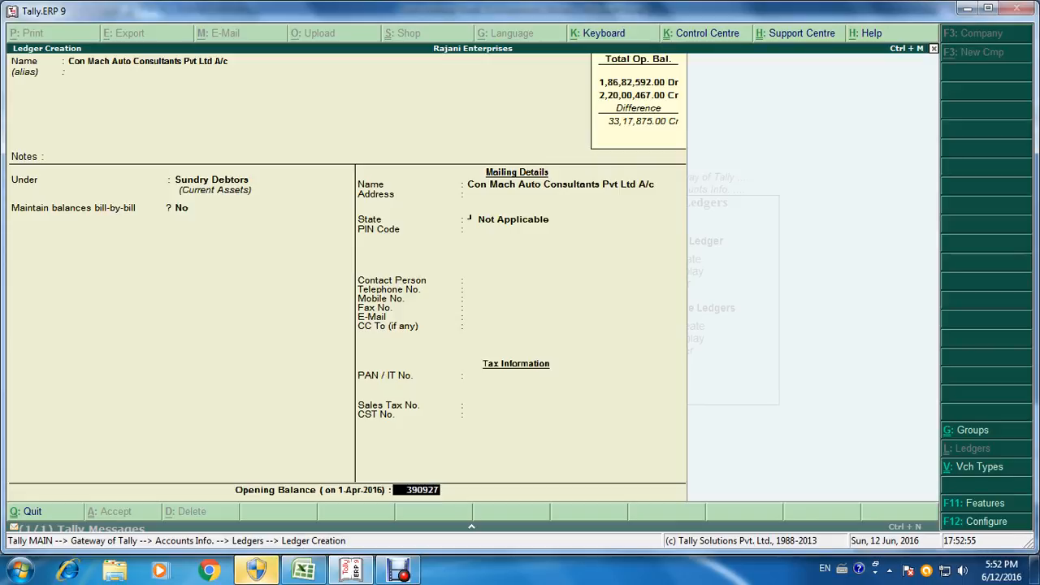
pyautogui.press('Return')
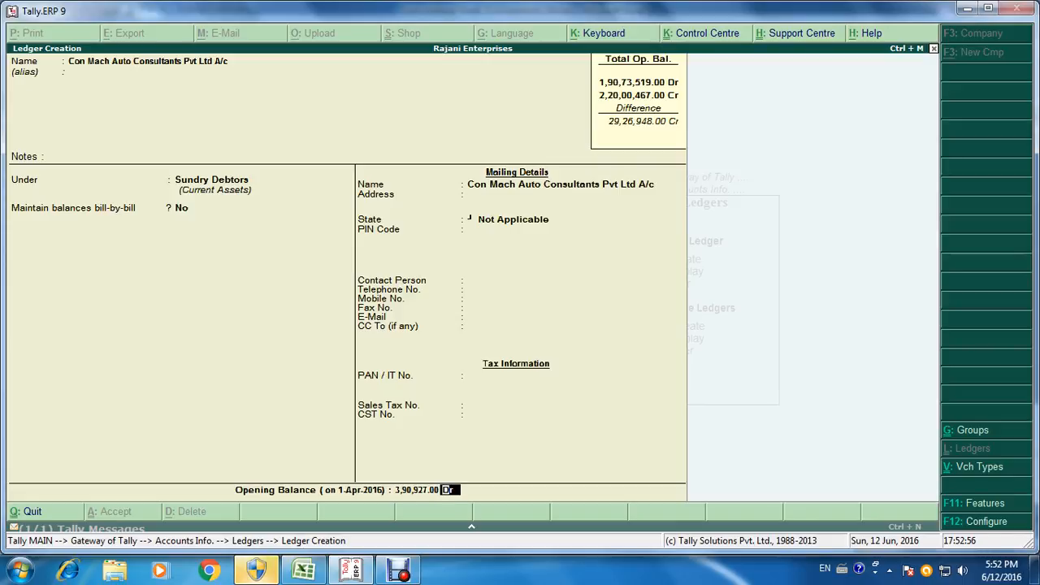
pyautogui.press('Return')
# Check the next debtor in the Excel balance sheet and name the next Tally ledger Agarwal Foundries Pvt Ltd.
pyautogui.hotkey('alt', 'Tab')
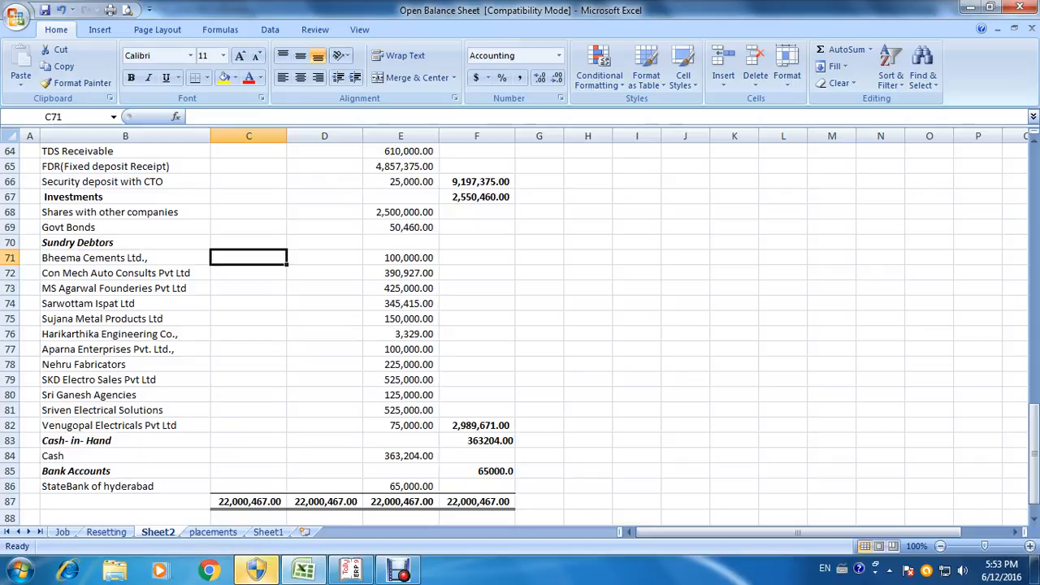
pyautogui.hotkey('alt', 'Tab')
pyautogui.write('A')
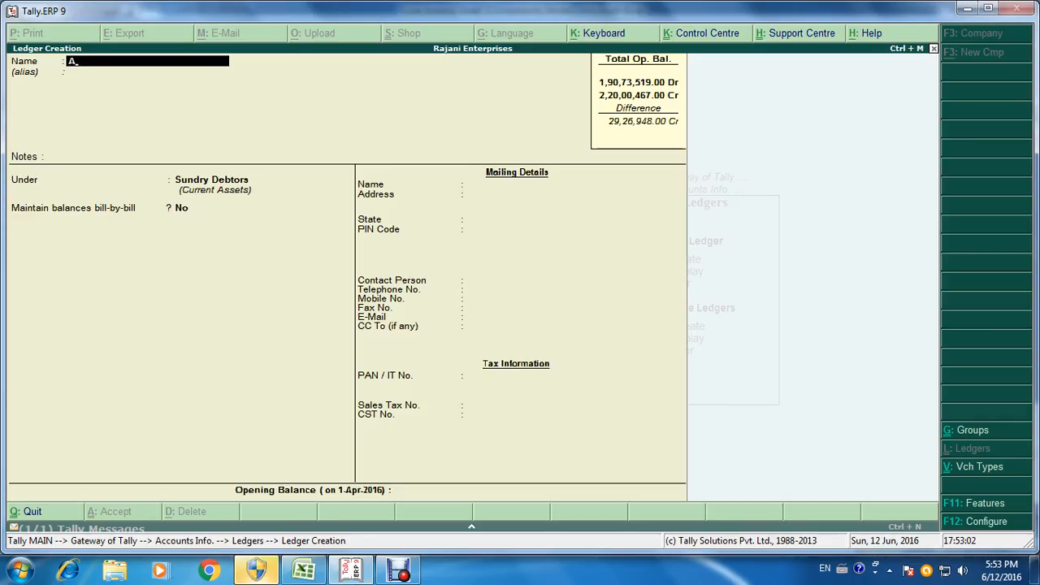
pyautogui.write('garwal')
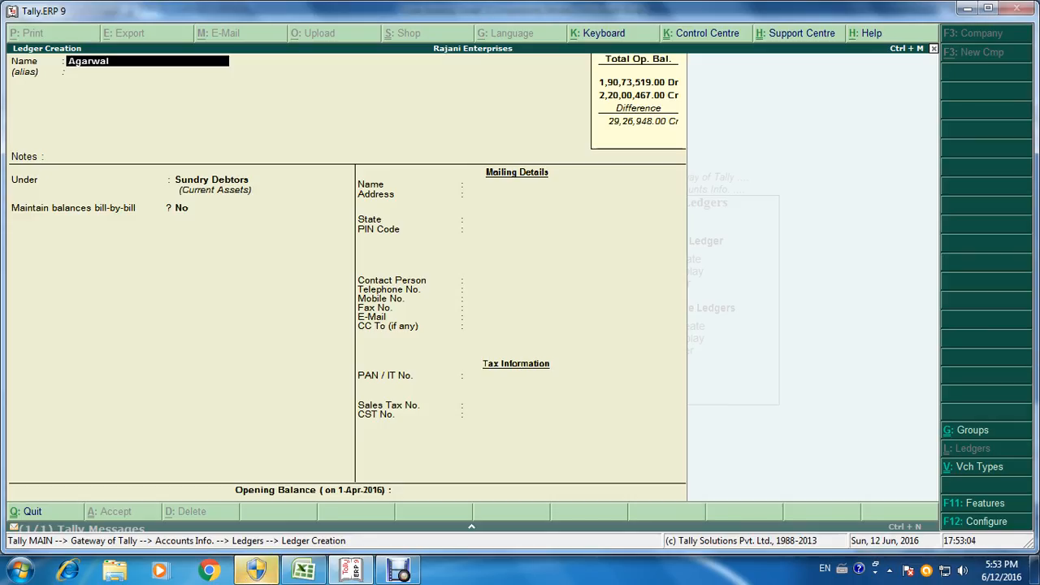
pyautogui.write(' Foundr')
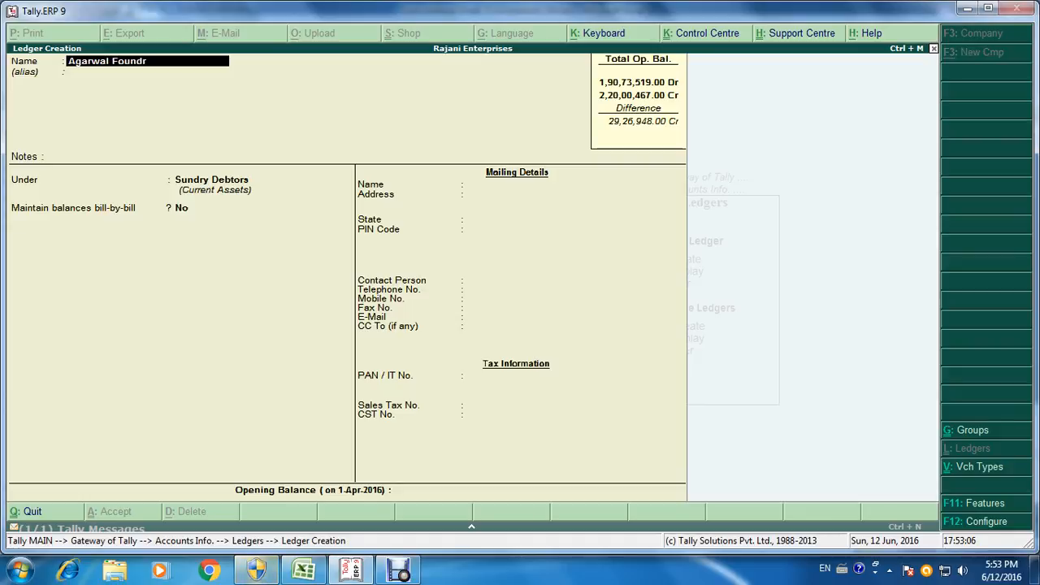
pyautogui.write('ie')
pyautogui.write('Pvt Ltd')
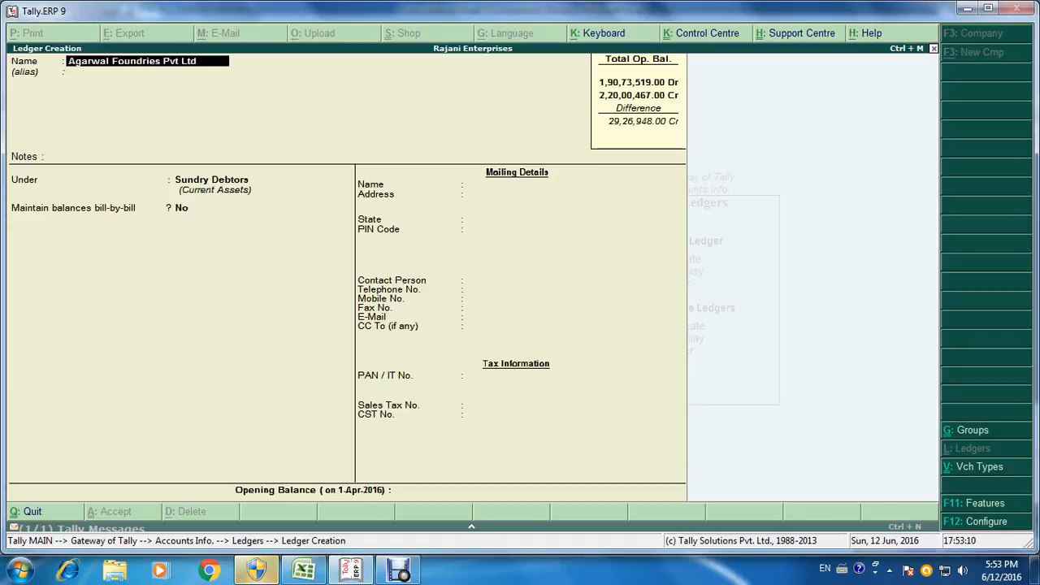
# Keep Agarwal Foundries under Sundry Debtors without bill-by-bill balances, accept State Not Applicable and leave the address, contact and tax fields blank.
pyautogui.press('Return')
pyautogui.press('Return')
pyautogui.press('Return')
pyautogui.press('Return')
pyautogui.press('Return')
pyautogui.press('Return')
pyautogui.press('Return')
pyautogui.press('Return')
pyautogui.press('Return')
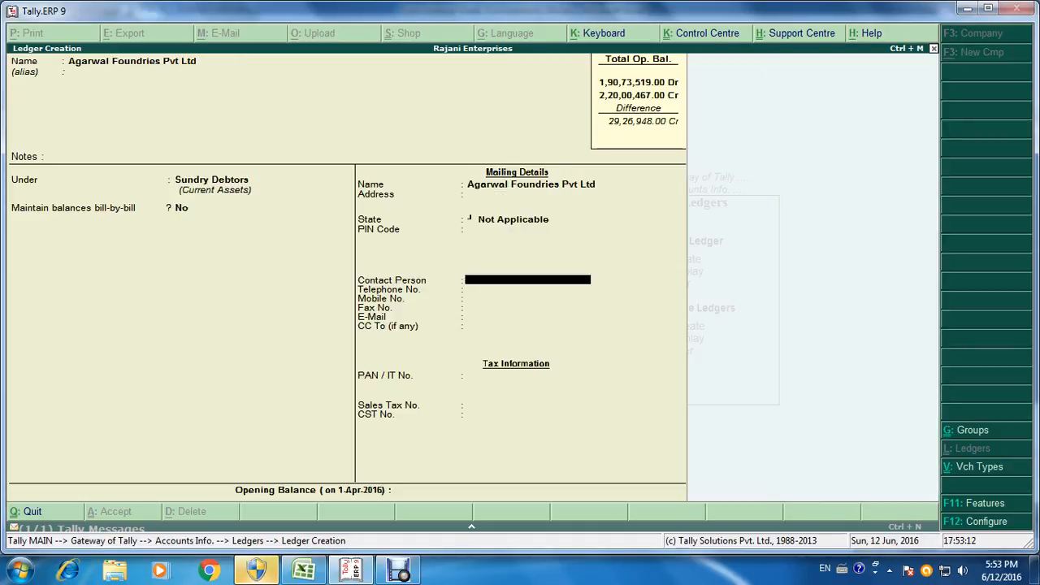
pyautogui.press('Return')
pyautogui.press('Return')
pyautogui.press('Return')
pyautogui.press('Return')
pyautogui.press('Return')
pyautogui.press('Return')
pyautogui.press('Return')
pyautogui.press('Return')
pyautogui.press('Return')
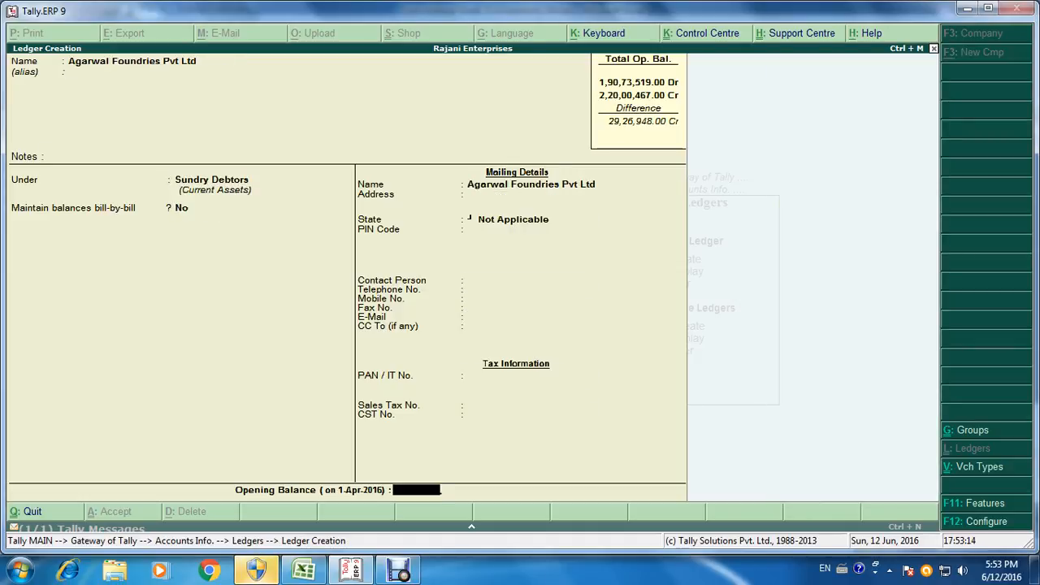
# Look up the Agarwal amount in the Excel balance sheet, set the Tally ledger's opening balance to 425000 Dr and save it.
pyautogui.hotkey('alt', 'Tab')
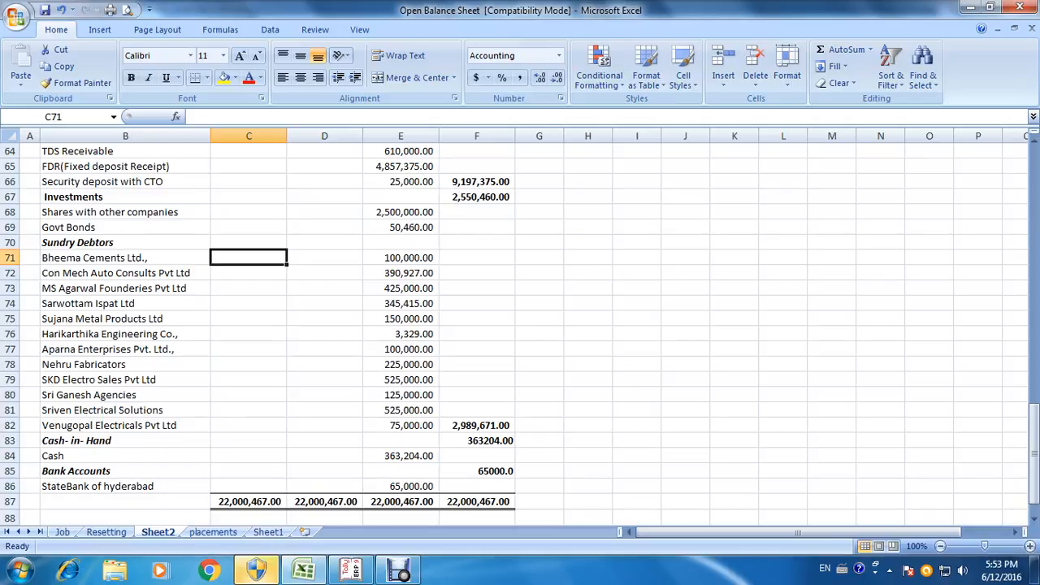
pyautogui.hotkey('alt', 'Tab')
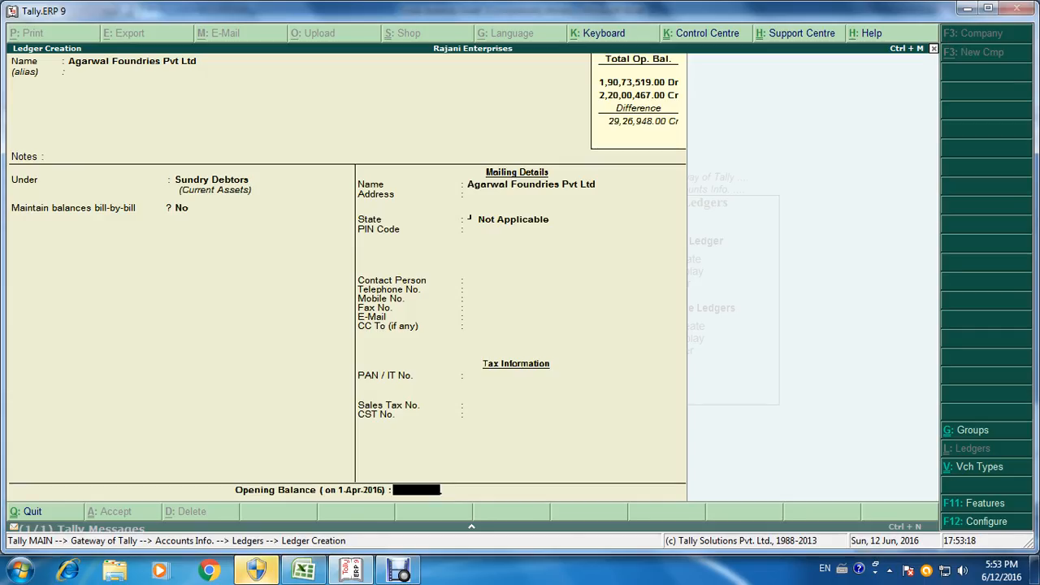
pyautogui.write('42500')
pyautogui.press('Return')
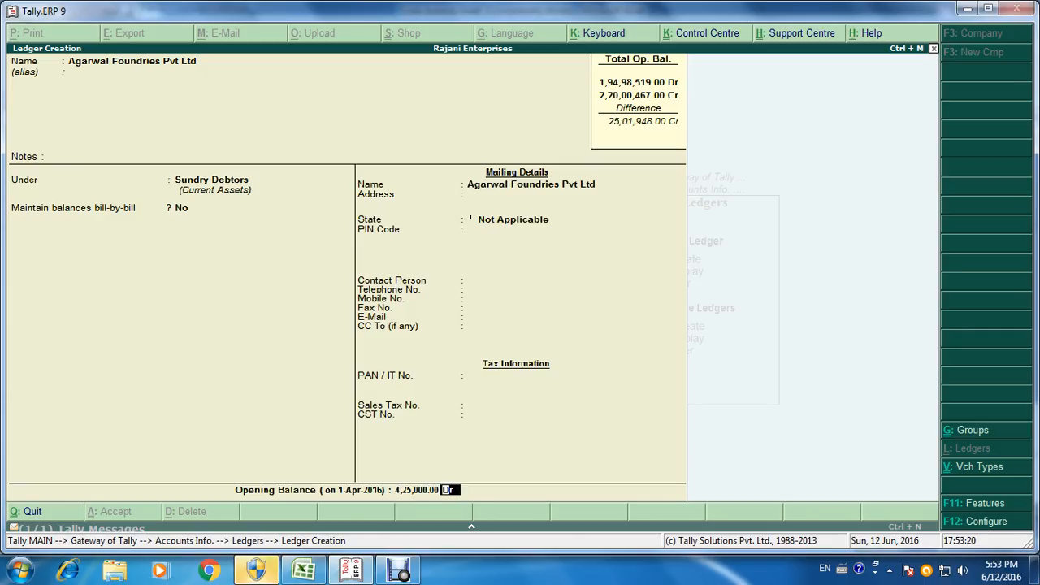
pyautogui.press('Return')
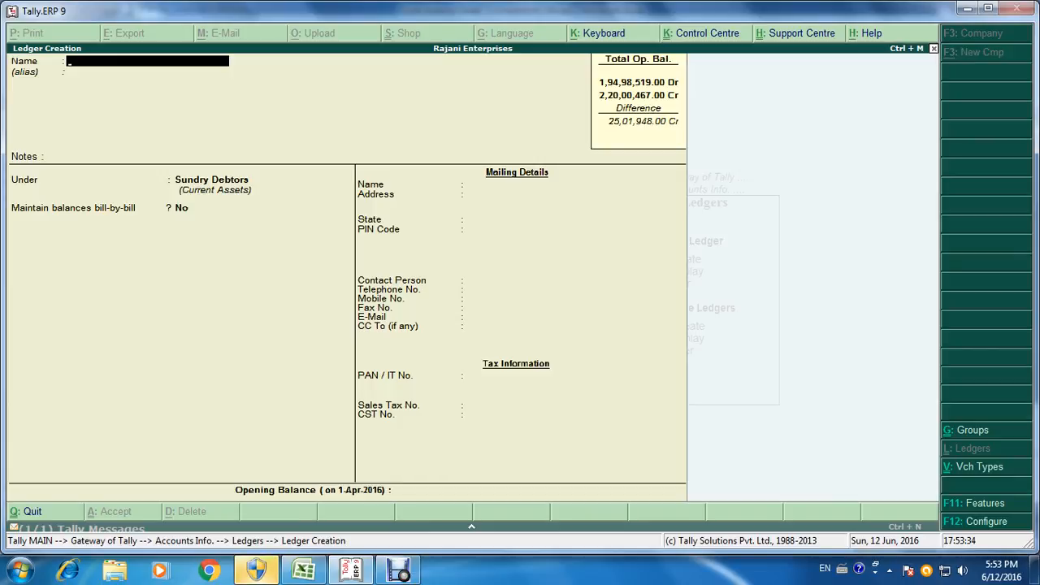
# Mark the Sarwottam Ispat row in the Excel balance sheet and name the next Tally ledger Srwotham Ispat Ltd A/c.
pyautogui.hotkey('alt', 'Tab')
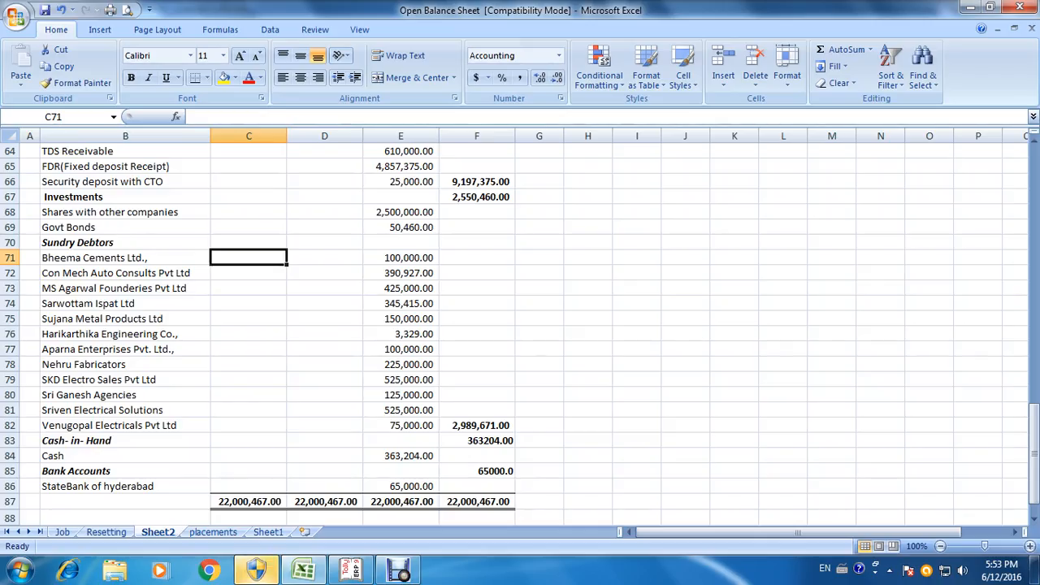
pyautogui.hotkey('alt', 'Tab')
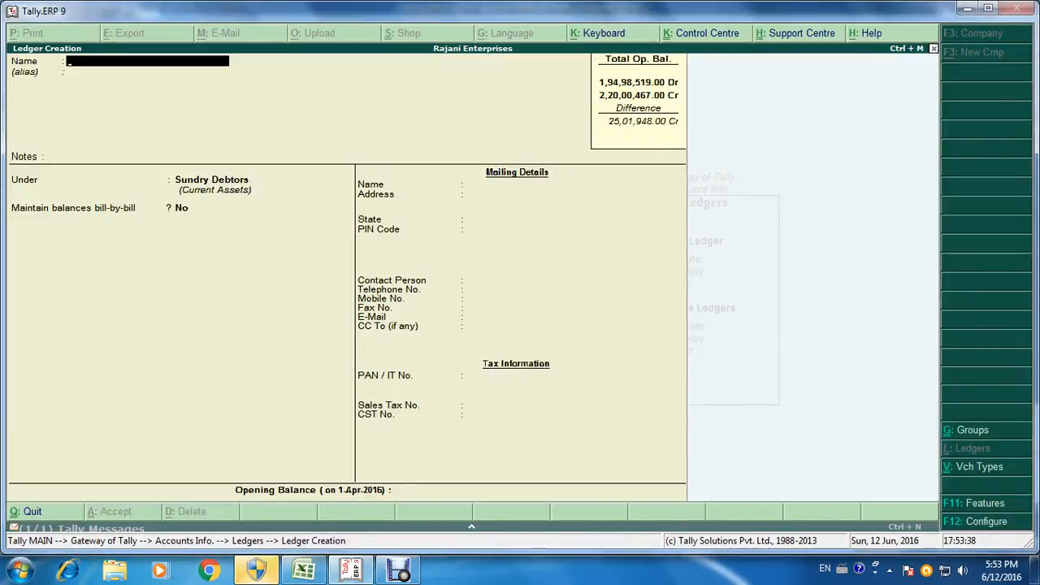
pyautogui.hotkey('alt', 'Tab')
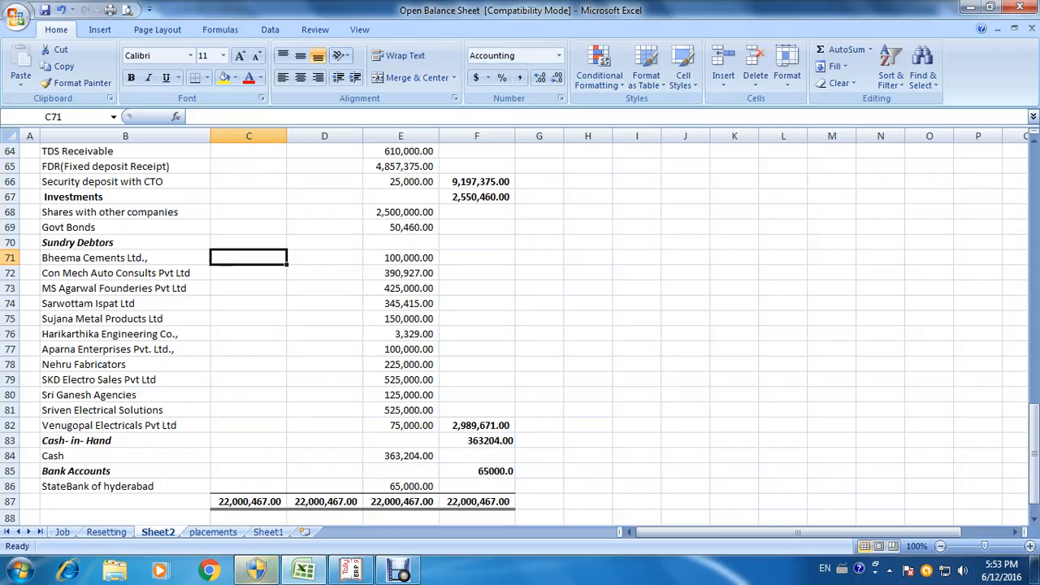
pyautogui.click(248, 303)
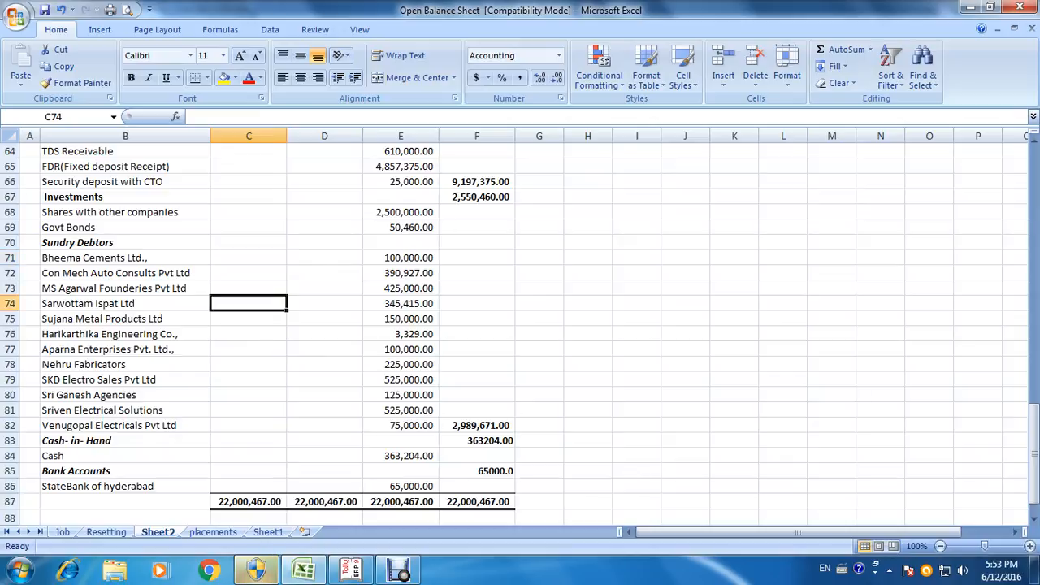
pyautogui.hotkey('alt', 'Tab')
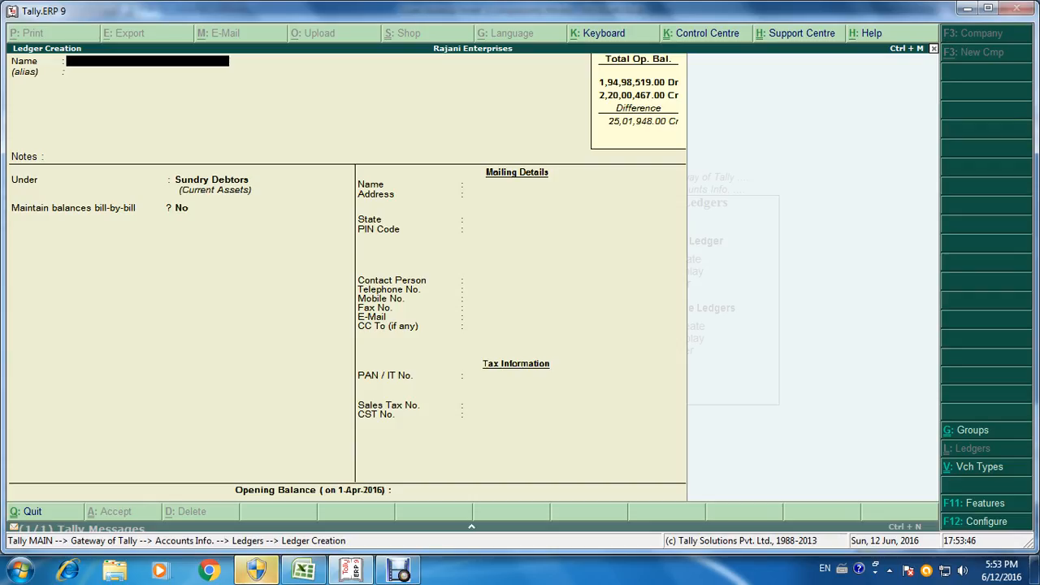
pyautogui.write('Srw')
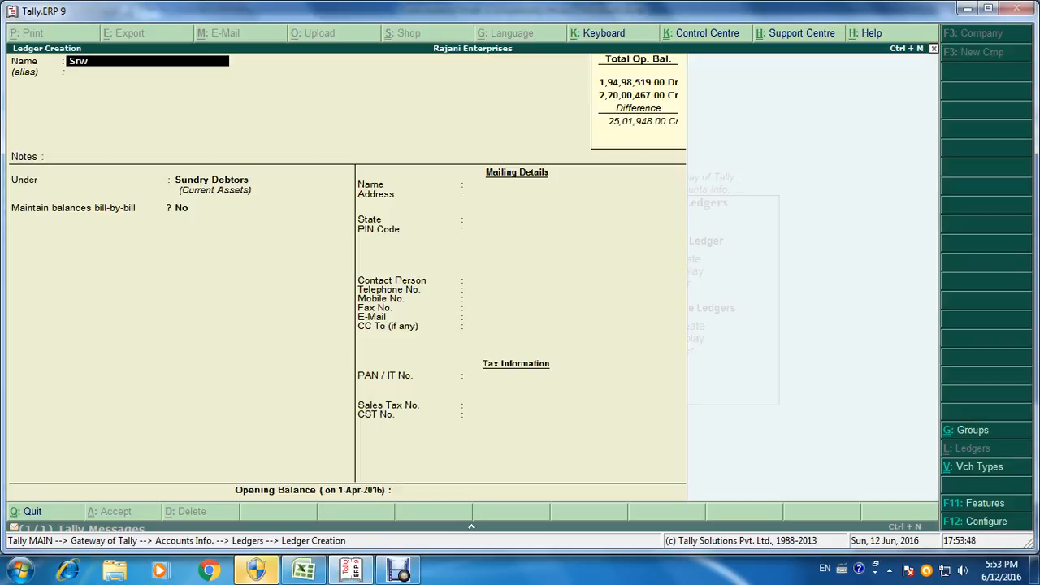
pyautogui.write('otham ispat Ltd a')
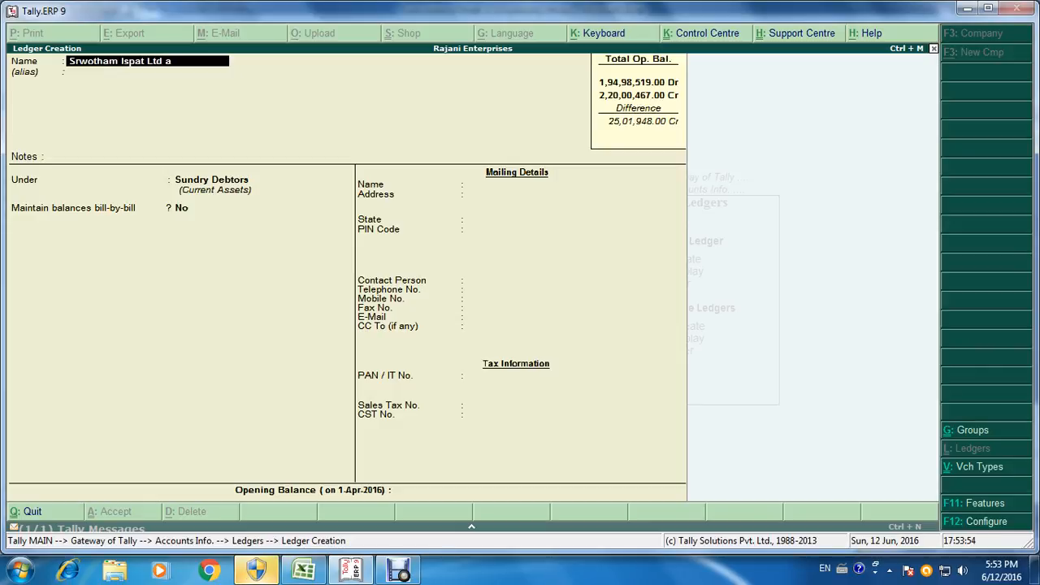
pyautogui.write('c')
# Keep Srwotham Ispat under Sundry Debtors without bill-by-bill balances, accept State Not Applicable and leave the other mailing and tax details blank.
pyautogui.press('Return')
pyautogui.press('Return')
pyautogui.press('Return')
pyautogui.press('Return')
pyautogui.press('Return')
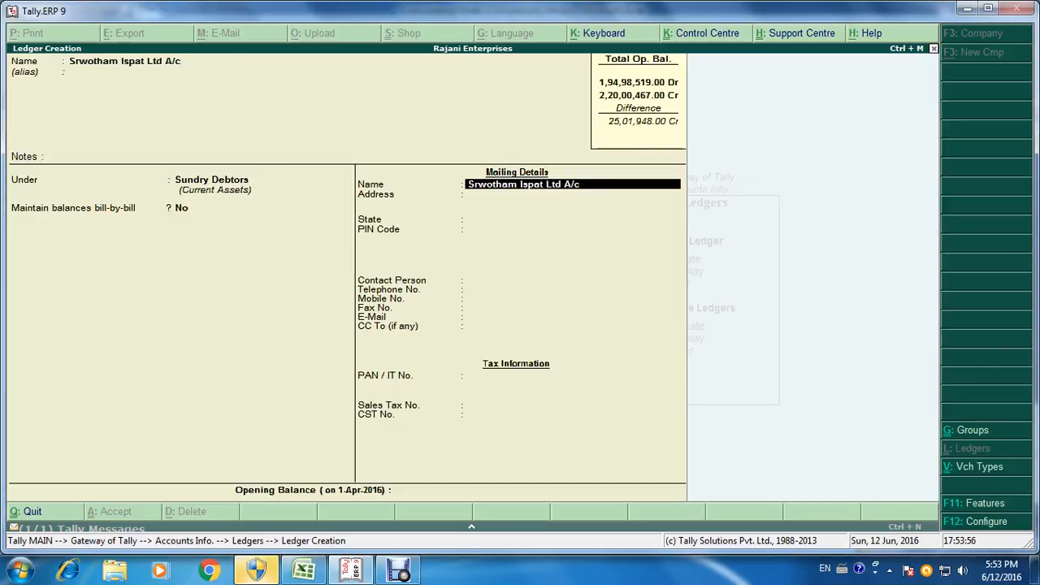
pyautogui.press('Return')
pyautogui.press('Return')
pyautogui.press('Return')
pyautogui.press('Return')
pyautogui.press('Return')
pyautogui.press('Return')
pyautogui.press('Return')
pyautogui.press('Return')
pyautogui.press('Return')
pyautogui.press('Return')
pyautogui.press('Return')
pyautogui.press('Return')
pyautogui.press('Return')
pyautogui.press('Return')
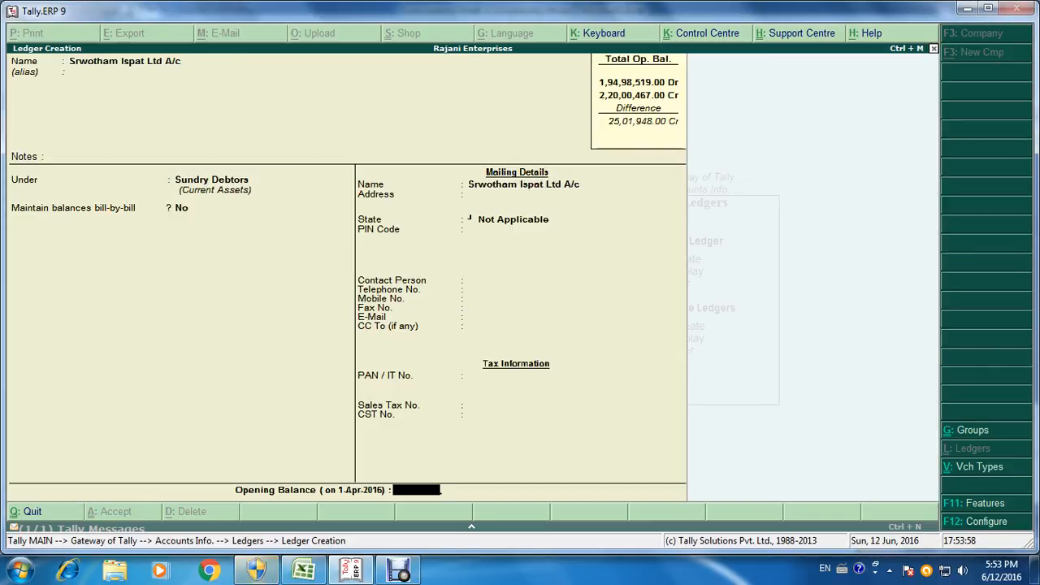
pyautogui.press('Escape')
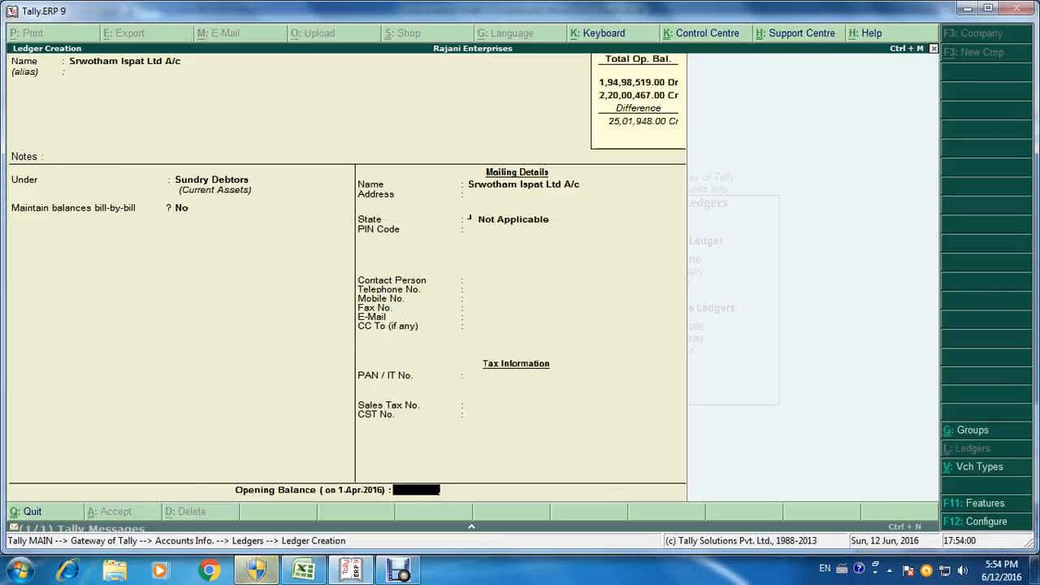
# Look up the Sarwottam Ispat amount in the Excel balance sheet, set the Tally ledger's opening balance to 345415 Dr and save it.
pyautogui.hotkey('alt', 'Tab')
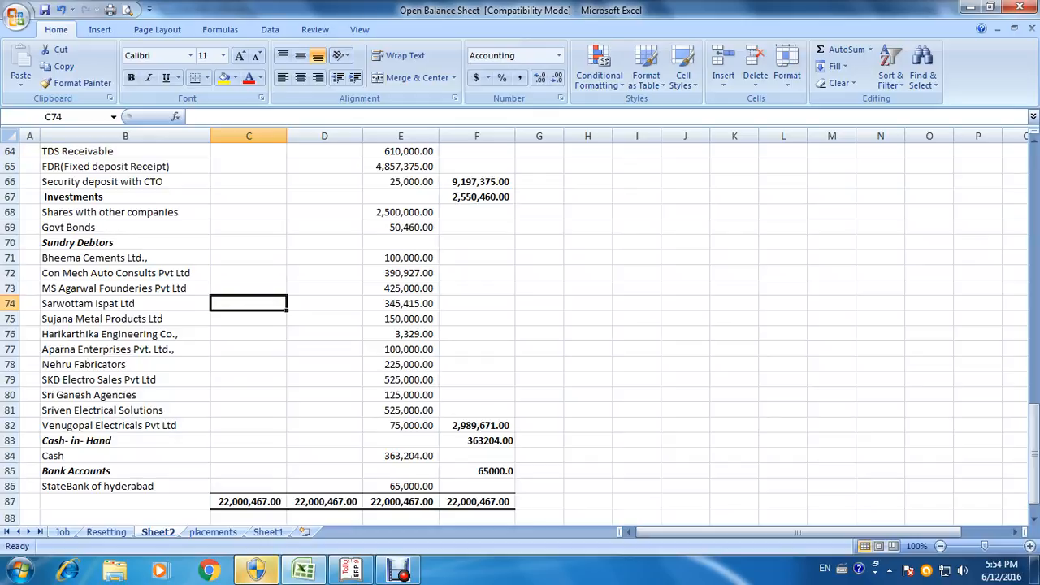
pyautogui.hotkey('alt', 'Tab')
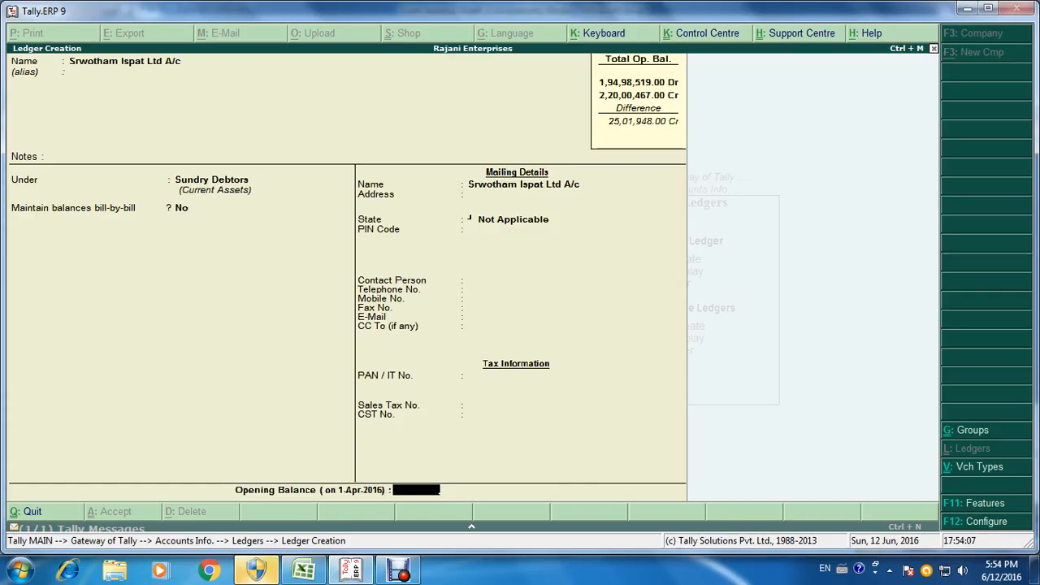
pyautogui.write('345415')
pyautogui.press('Return')
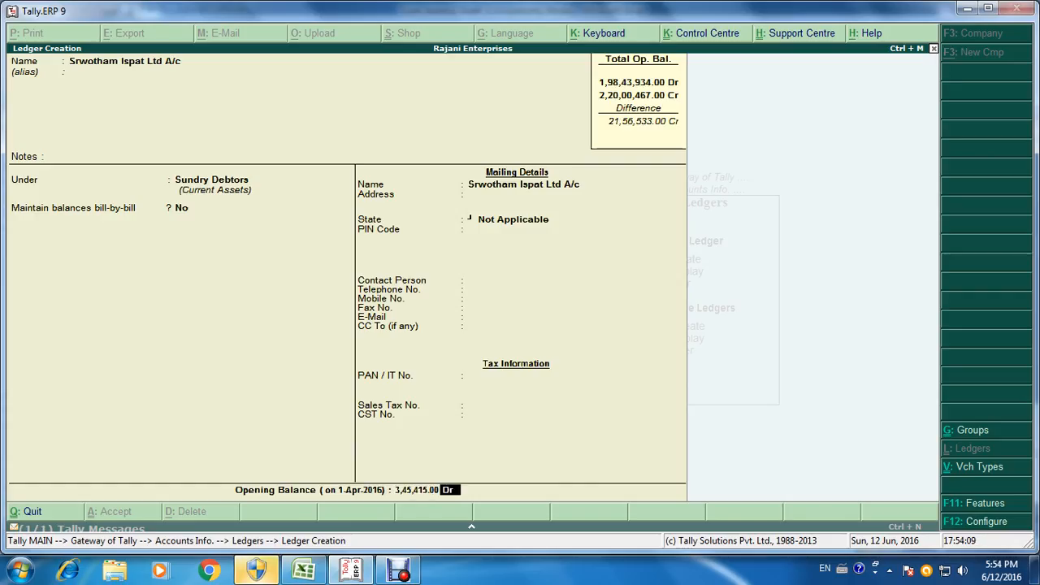
pyautogui.press('Return')
pyautogui.press('Return')
# Mark the Sujana Metal Products row in the Excel balance sheet and name the next Tally ledger Sujana Metal Products Ltd A/c.
pyautogui.hotkey('alt', 'Tab')
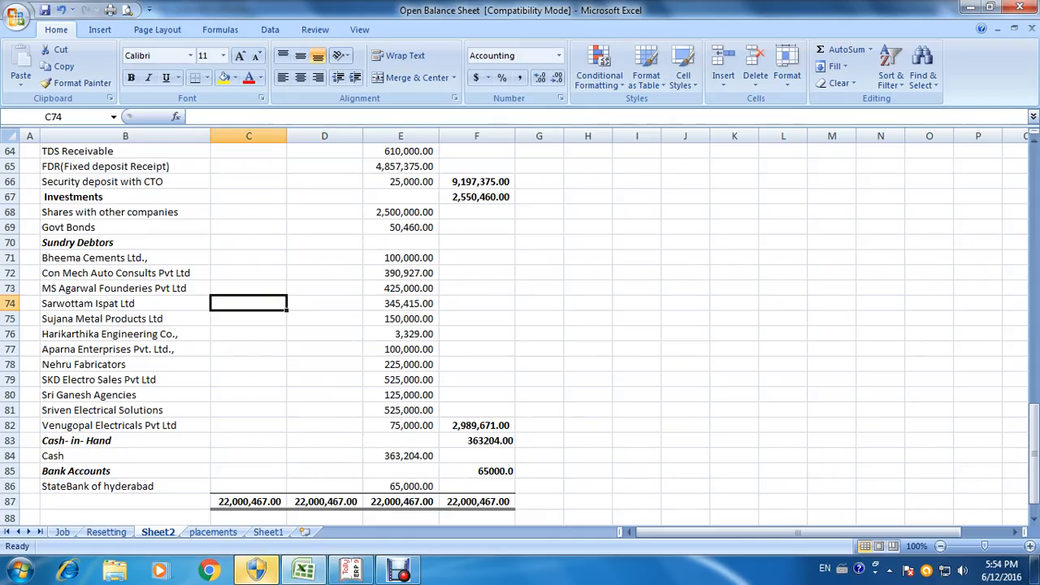
pyautogui.press('Down')
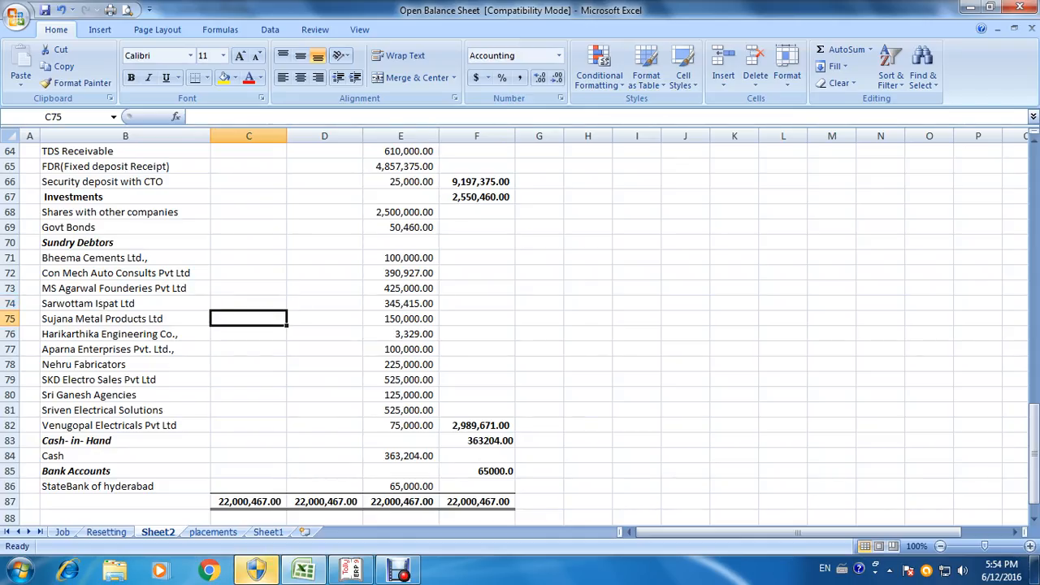
pyautogui.hotkey('alt', 'Tab')
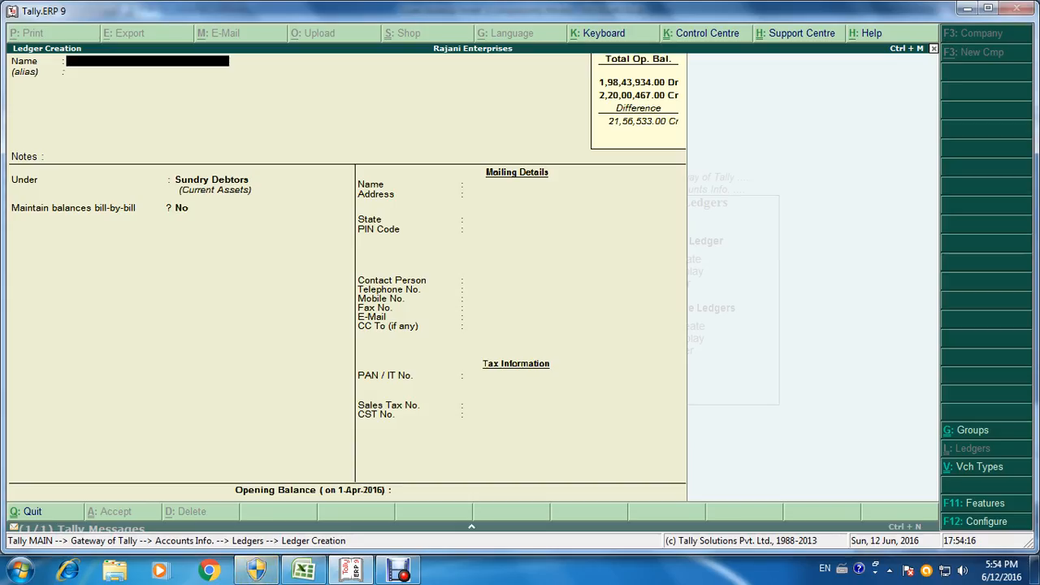
pyautogui.write('Sujana Metal')
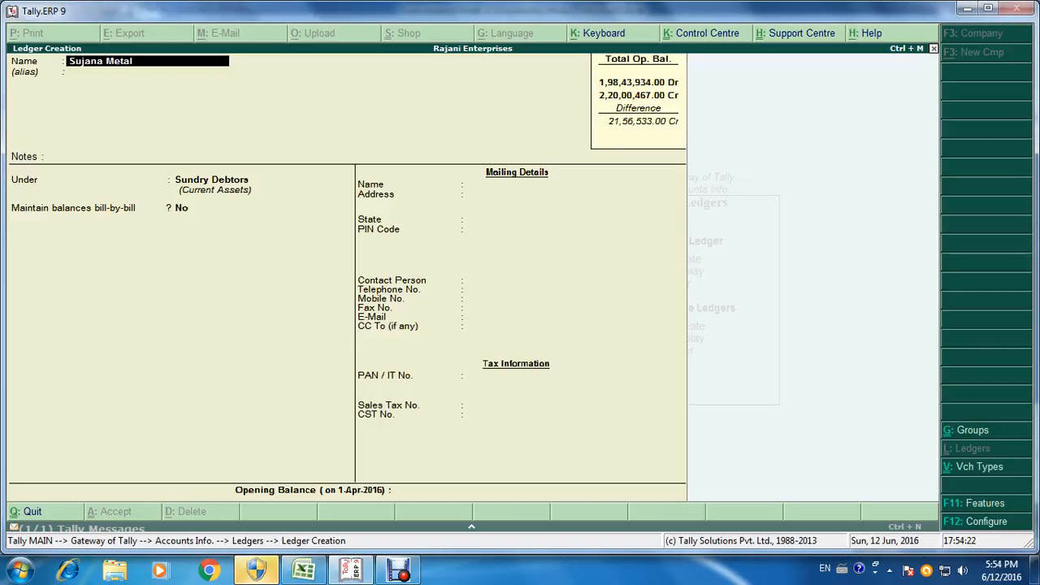
pyautogui.write(' Products Ltd a/c')
# Keep Sundry Debtors without bill-by-bill balances and State Not Applicable, leave the other details blank, and look up Sujana Metal's amount in the Excel balance sheet.
pyautogui.press('Return')
pyautogui.press('Return')
pyautogui.press('Return')
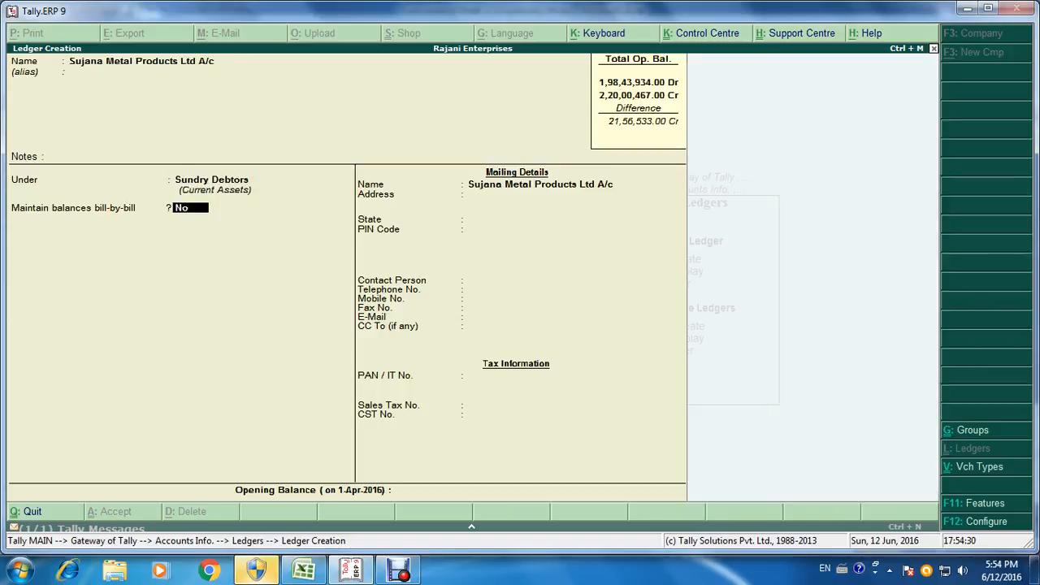
pyautogui.press('Return')
pyautogui.press('Return')
pyautogui.press('Return')
pyautogui.press('Return')
pyautogui.press('Return')
pyautogui.press('Return')
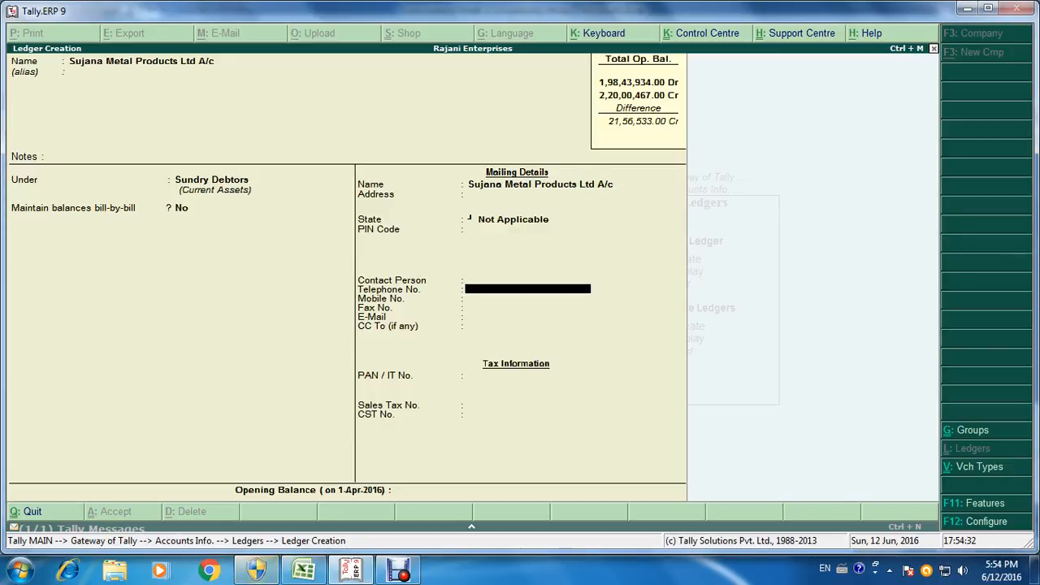
pyautogui.press('Return')
pyautogui.press('Return')
pyautogui.press('Return')
pyautogui.press('Return')
pyautogui.press('Return')
pyautogui.press('Return')
pyautogui.press('Return')
pyautogui.press('Return')
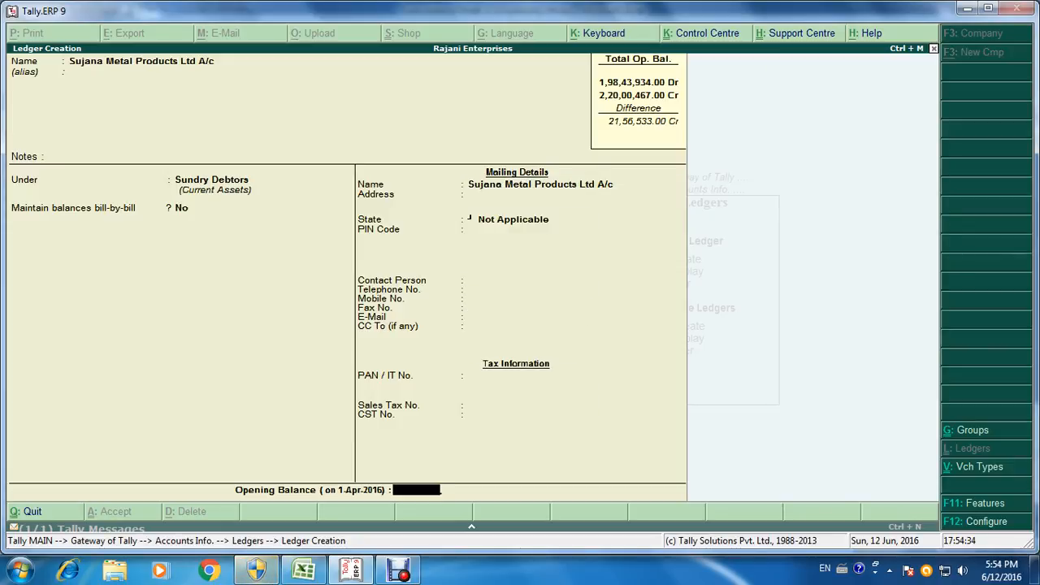
pyautogui.hotkey('alt', 'Tab')
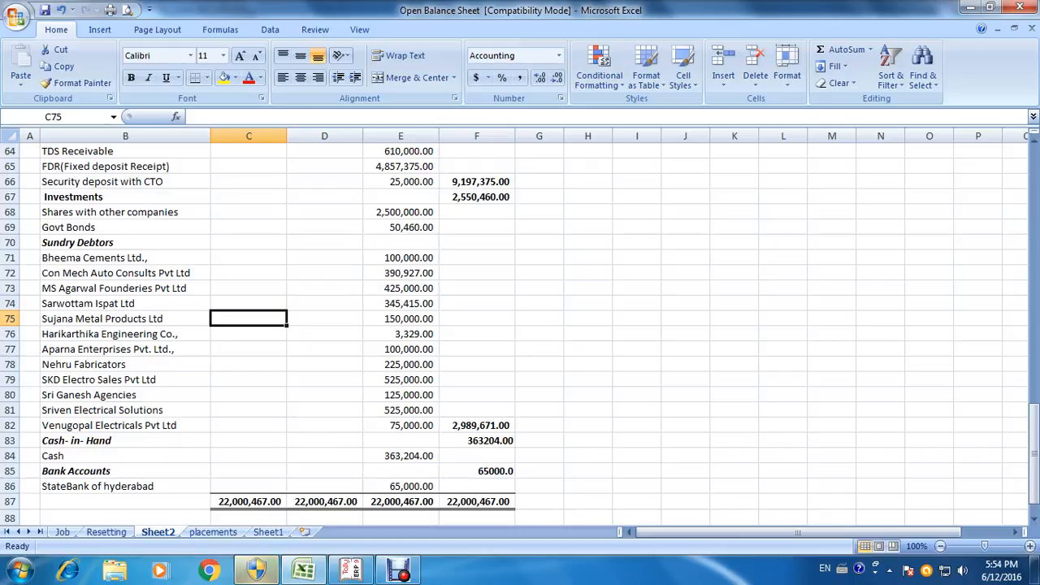
pyautogui.hotkey('alt', 'Tab')
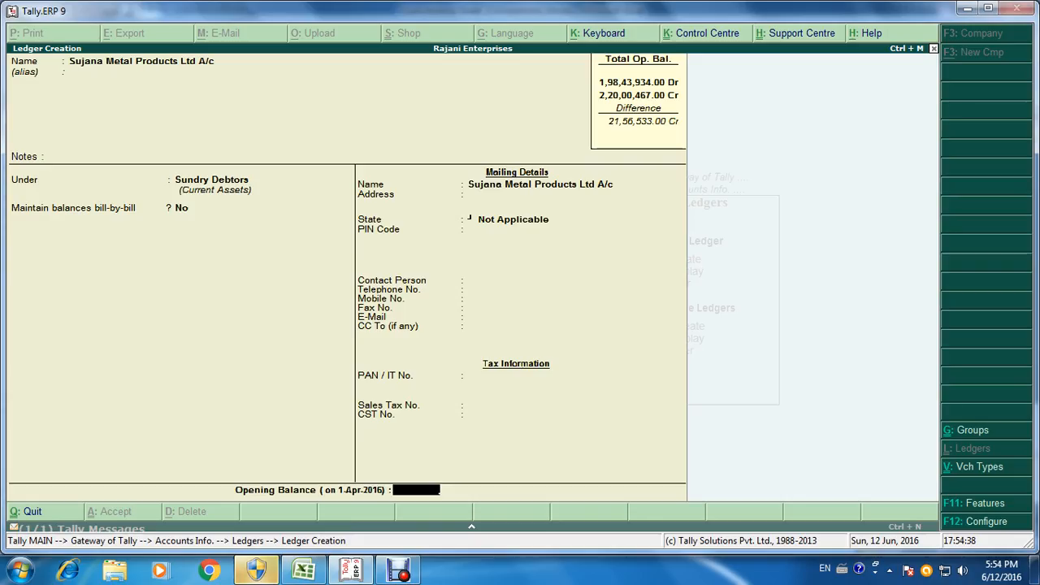
# Set the Sujana Metal Products ledger's opening balance to 150000 Dr and save the ledger.
pyautogui.write('150000')
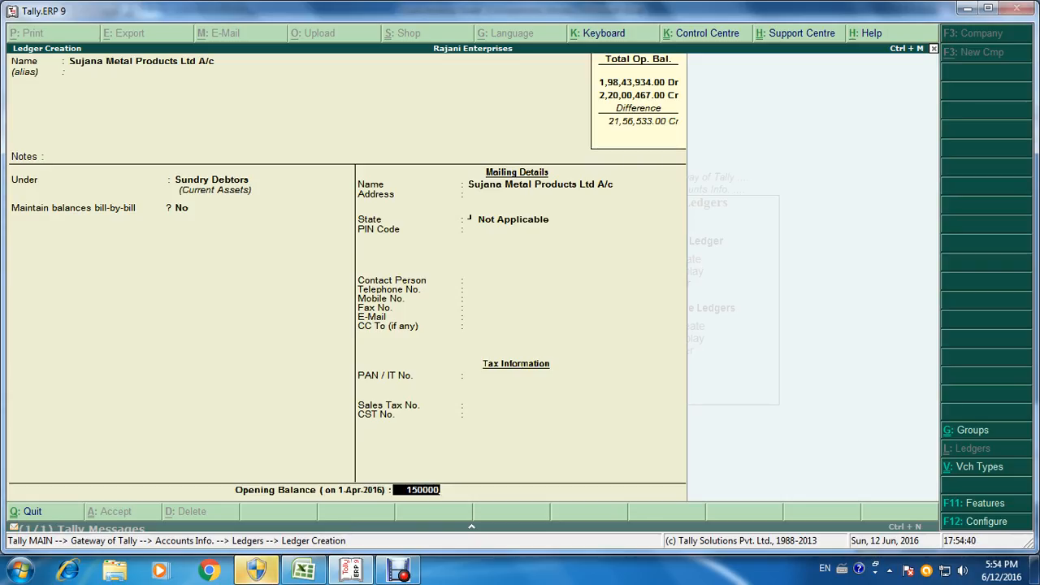
pyautogui.press('Return')
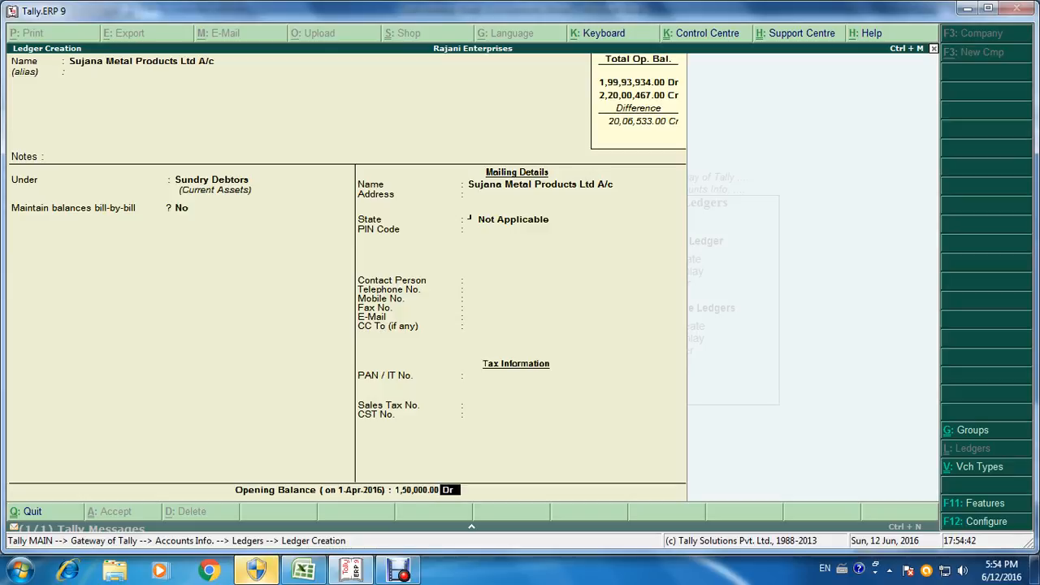
pyautogui.hotkey('ctrl', 'a')
# Look up the debtor after Sujana Metal in the Excel balance sheet and name the next Tally ledger Harikarthika Engineering A/c.
pyautogui.hotkey('alt', 'Tab')
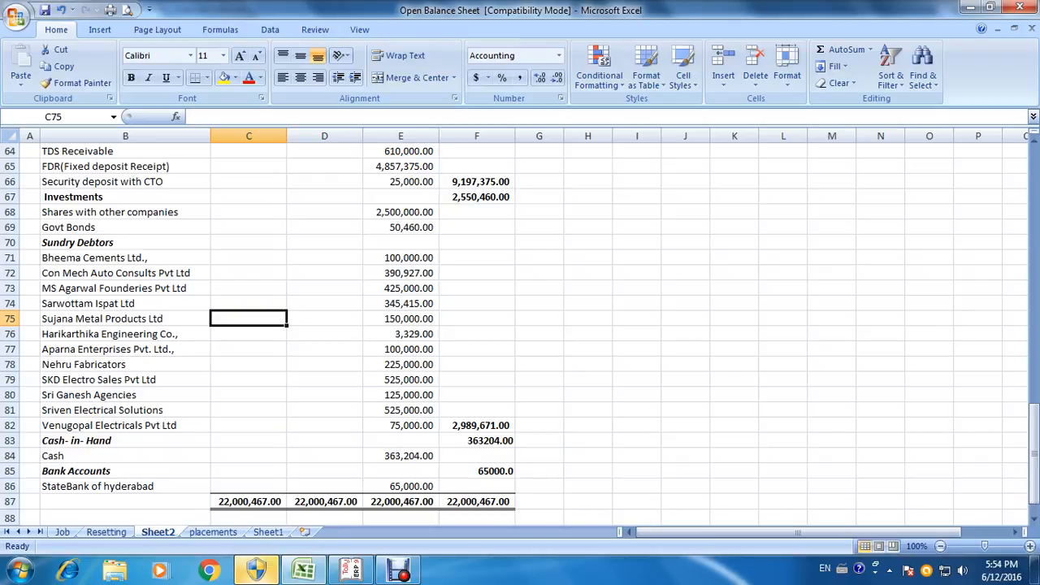
pyautogui.hotkey('alt', 'Tab')
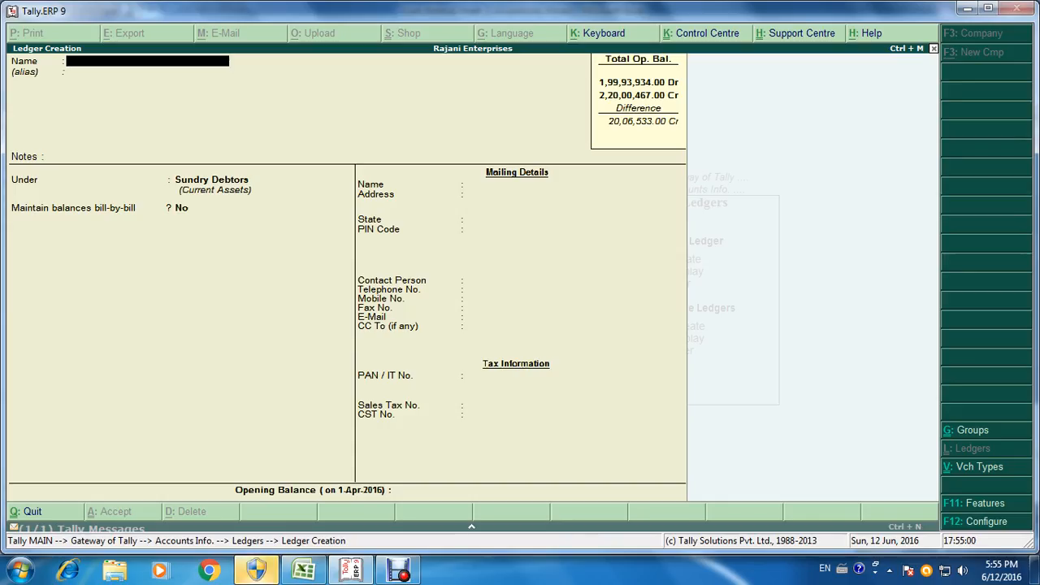
pyautogui.write('Harikarthika Engineeri')
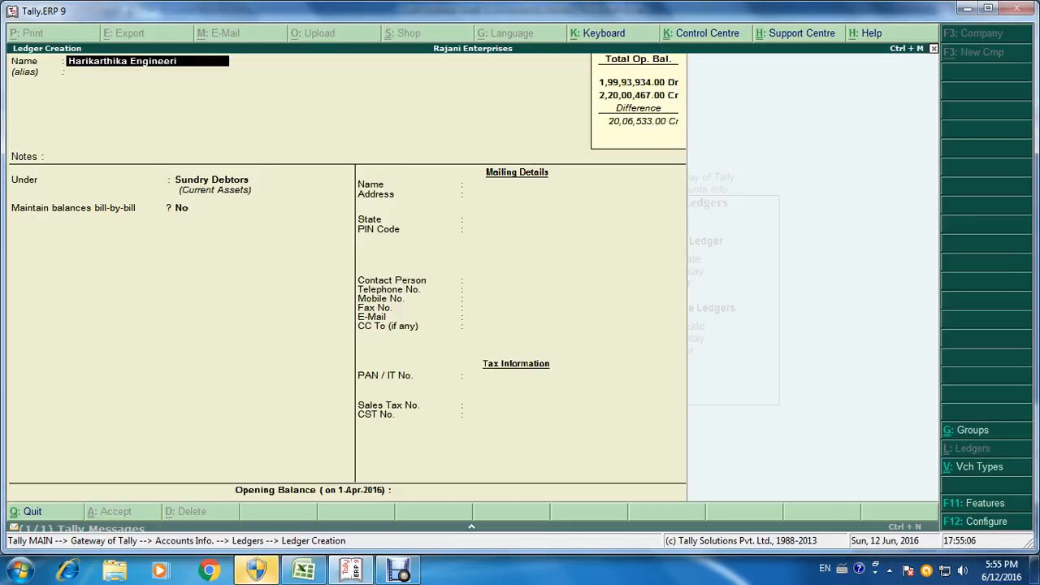
pyautogui.write('ng A/c')
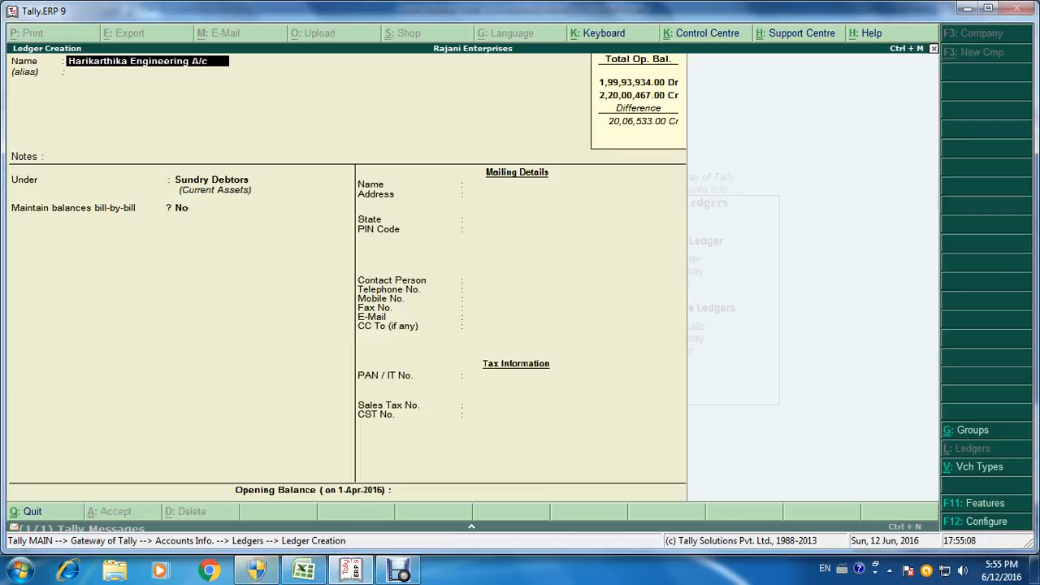
# Keep Harikarthika Engineering under Sundry Debtors without bill-by-bill balances, accept State Not Applicable and leave the other mailing and tax details blank.
pyautogui.press('Return')
pyautogui.press('Return')
pyautogui.press('Return')
pyautogui.press('Return')
pyautogui.press('Return')
pyautogui.press('Return')
pyautogui.press('Return')
pyautogui.press('Return')
pyautogui.press('Return')
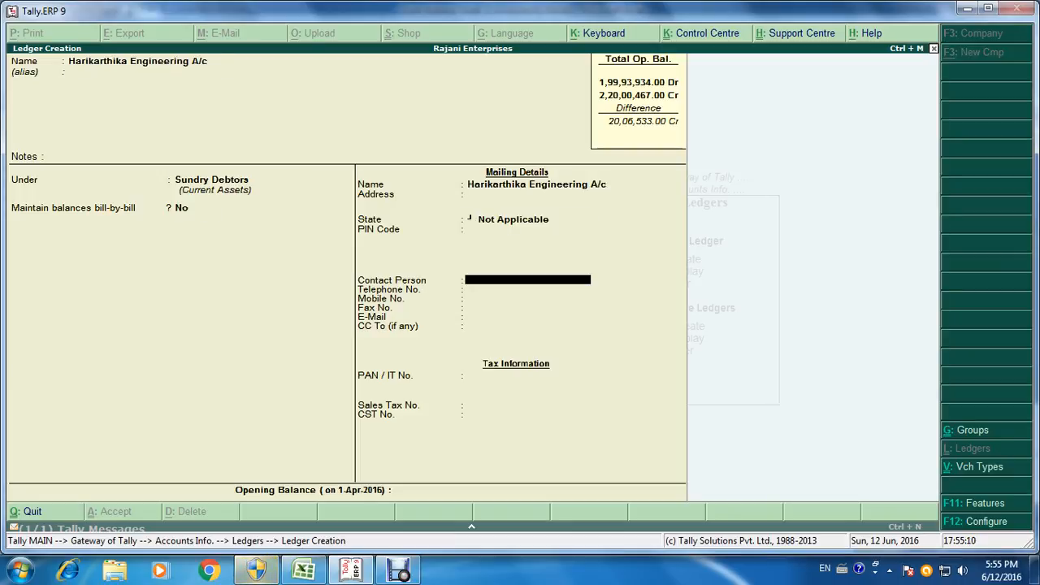
pyautogui.press('Return')
pyautogui.press('Return')
pyautogui.press('Return')
pyautogui.press('Return')
pyautogui.press('Return')
pyautogui.press('Return')
pyautogui.press('Return')
pyautogui.press('Return')
pyautogui.press('Return')
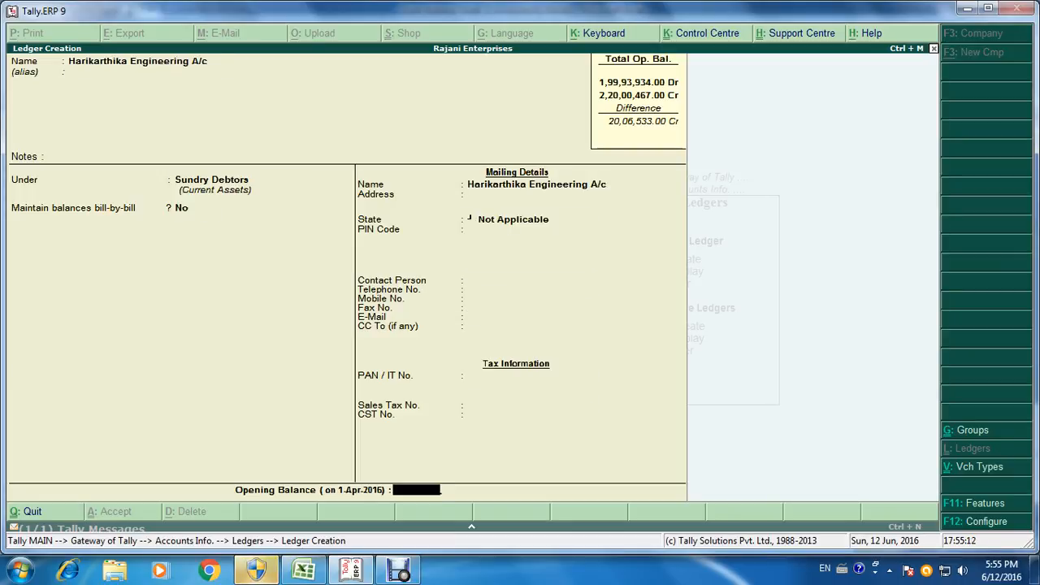
# Look up Harikarthika Engineering's amount in the Excel balance sheet, set the Tally ledger's opening balance to 3329 Dr and save it.
pyautogui.hotkey('alt', 'Tab')
pyautogui.hotkey('alt', 'Tab')
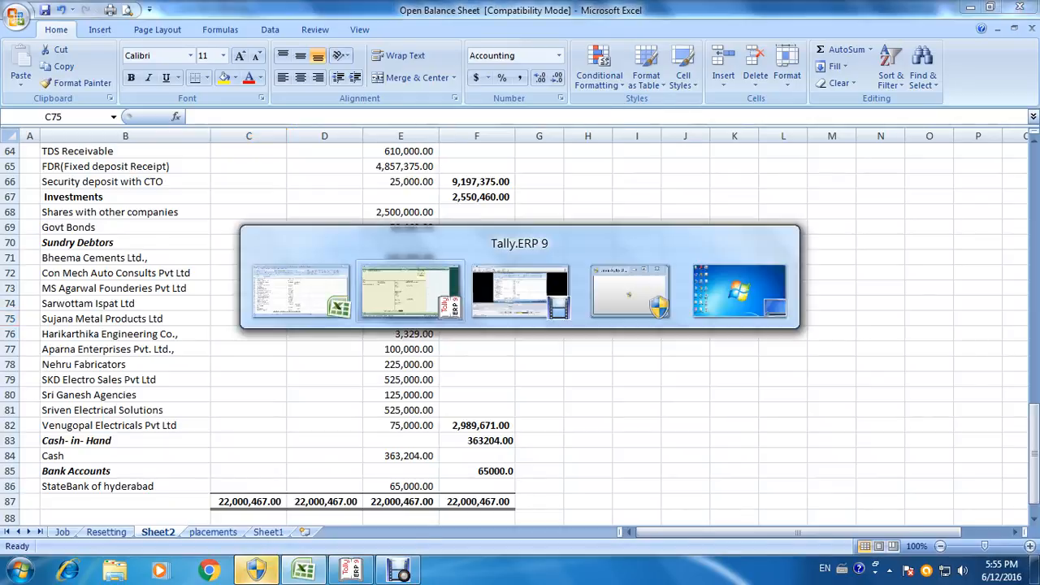
pyautogui.write('3329')
pyautogui.press('Return')
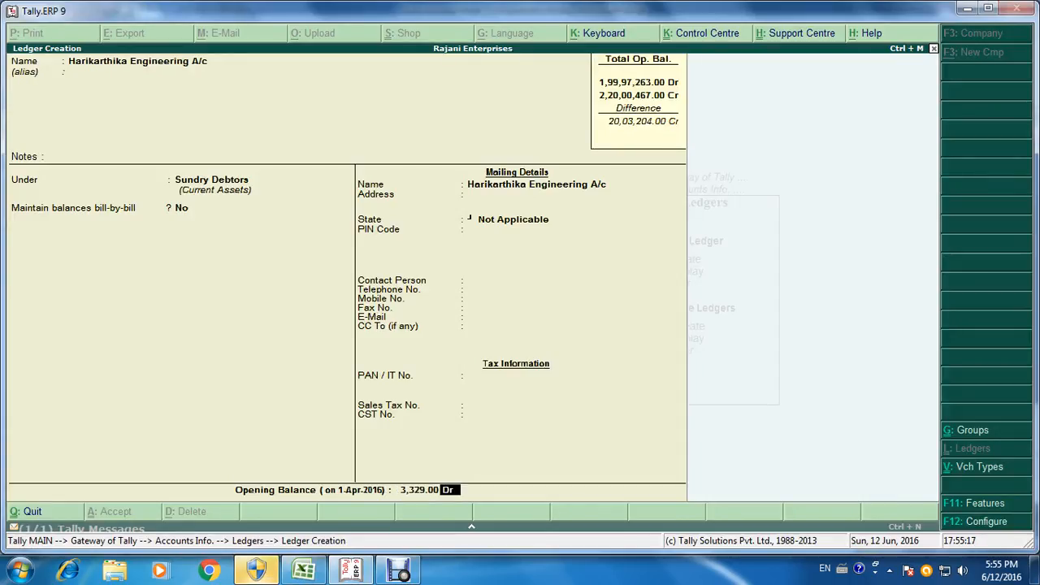
pyautogui.press('Return')
pyautogui.press('Return')
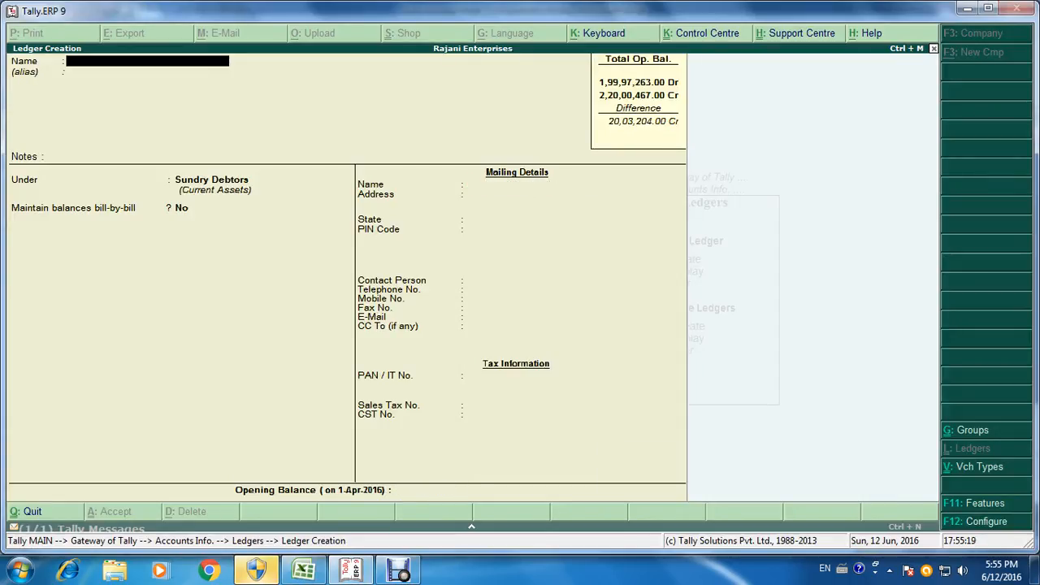
# Mark the Aparna Enterprises row in the Excel balance sheet and name the next Tally ledger Aparna Enterprises Pvt Ltd A/c.
pyautogui.hotkey('alt', 'Tab')
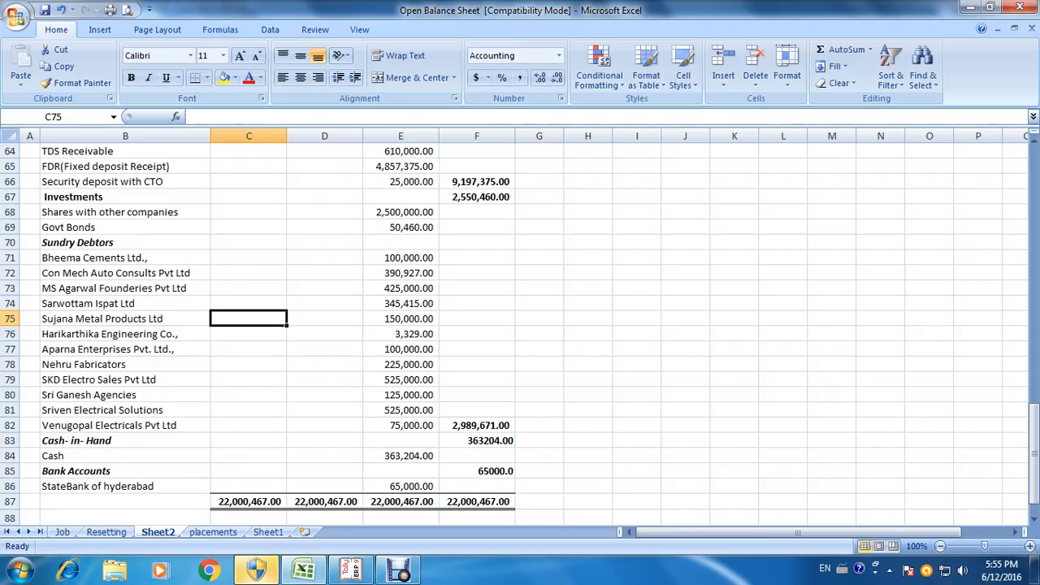
pyautogui.press('Down')
pyautogui.press('Down')
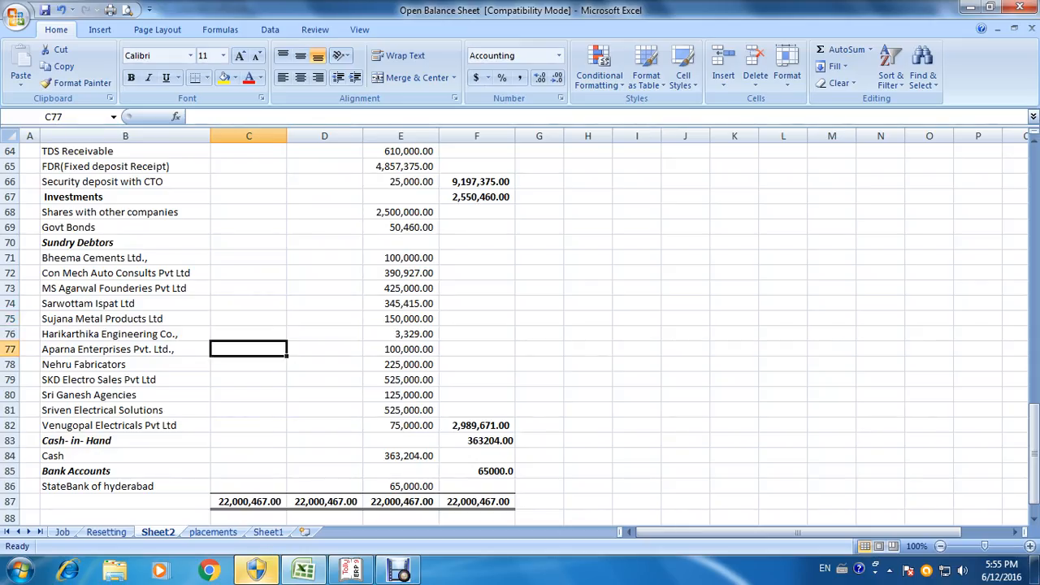
pyautogui.hotkey('alt', 'Tab')
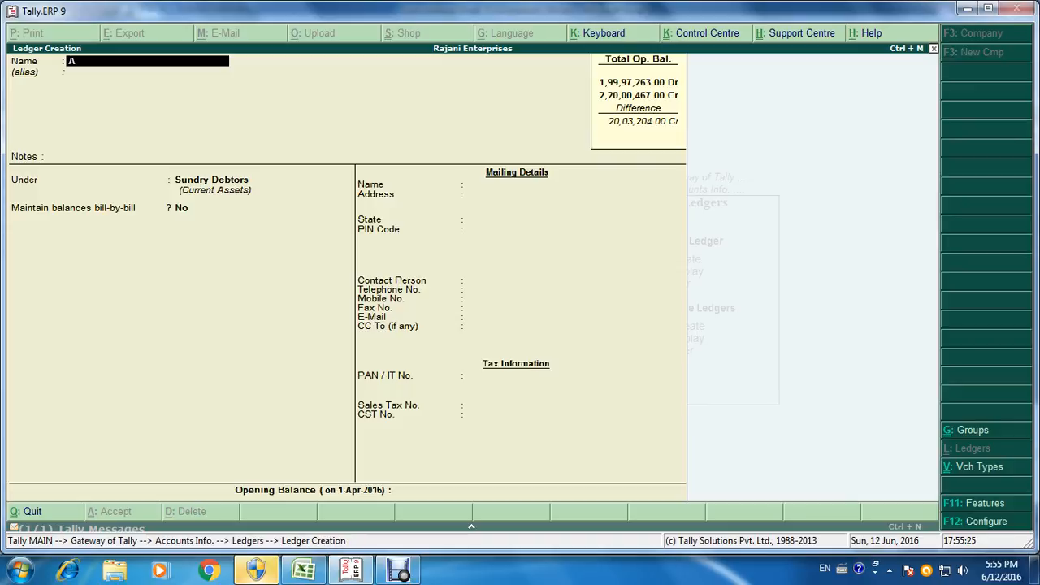
pyautogui.write('parna e')
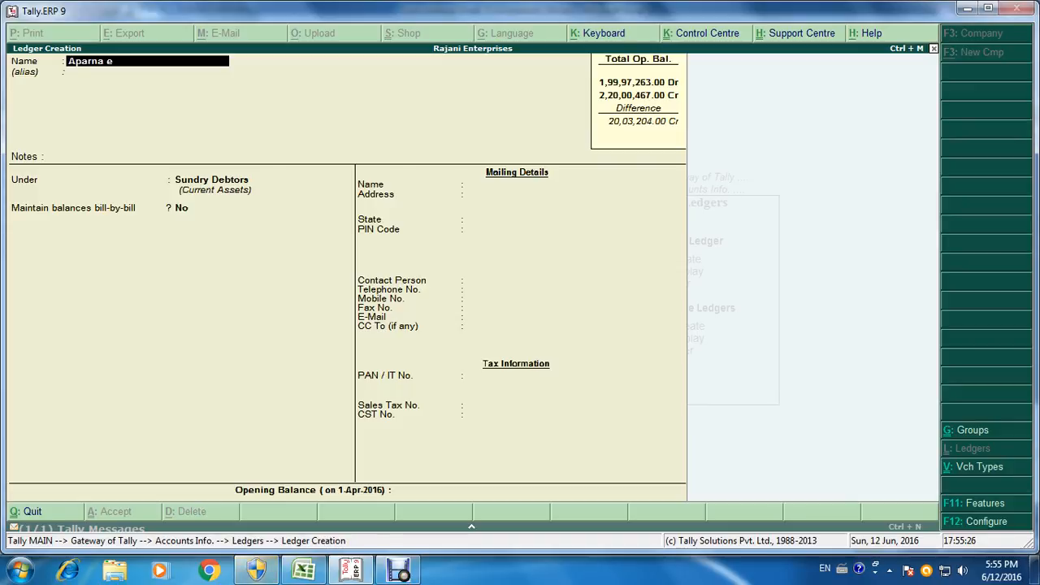
pyautogui.write('nterprises Pvt')
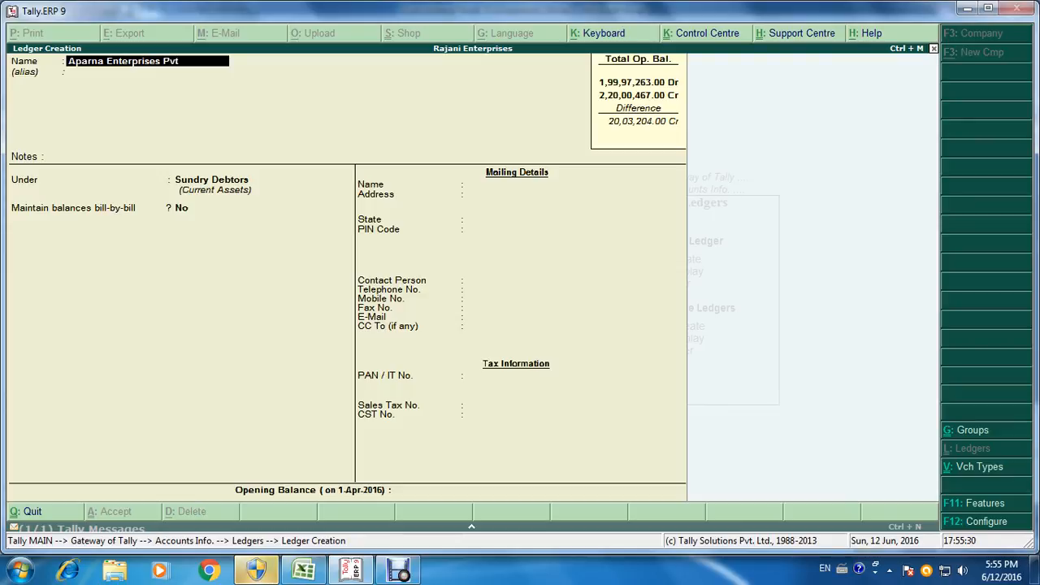
pyautogui.write(' Ltd a')
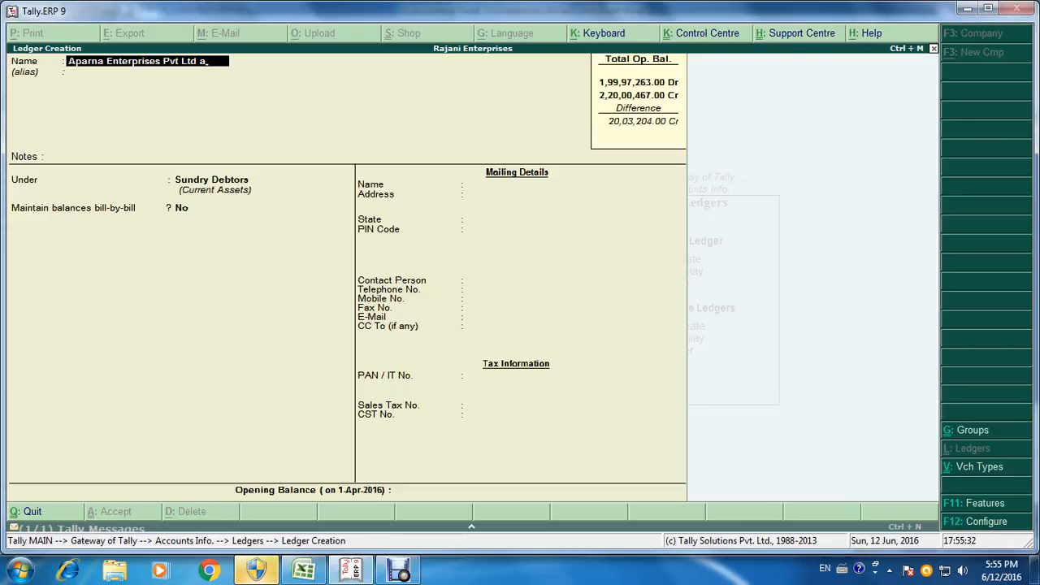
pyautogui.write('/c')
# Keep Aparna Enterprises under Sundry Debtors without bill-by-bill balances, accept State Not Applicable and leave the other mailing and tax details blank.
pyautogui.press('Return')
pyautogui.press('Return')
pyautogui.press('Return')
pyautogui.press('Return')
pyautogui.press('Return')
pyautogui.press('Return')
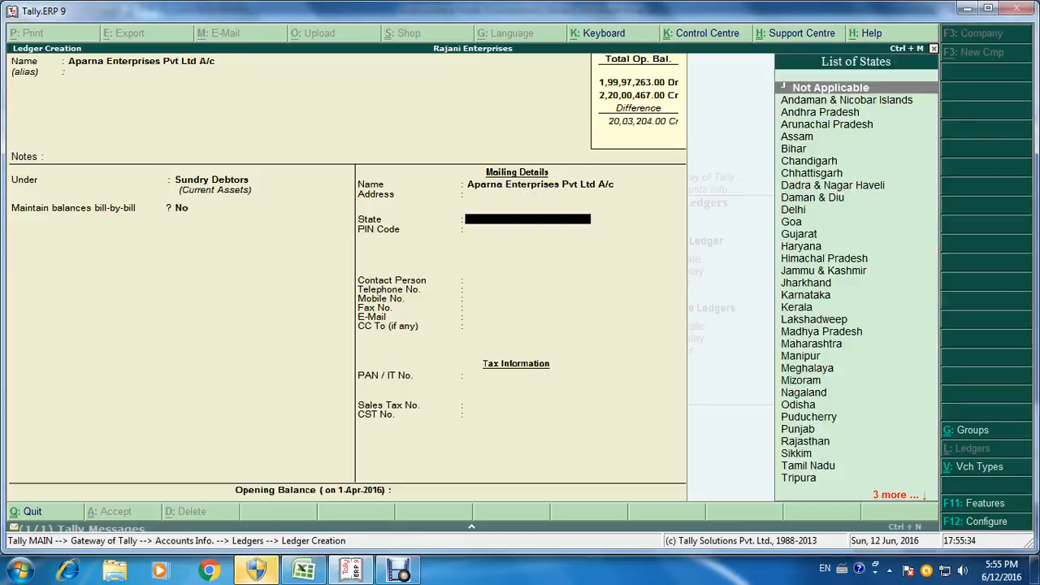
pyautogui.press('Return')
pyautogui.press('Return')
pyautogui.press('Return')
pyautogui.press('Return')
pyautogui.press('Return')
pyautogui.press('Return')
pyautogui.press('Return')
pyautogui.press('Return')
pyautogui.press('Return')
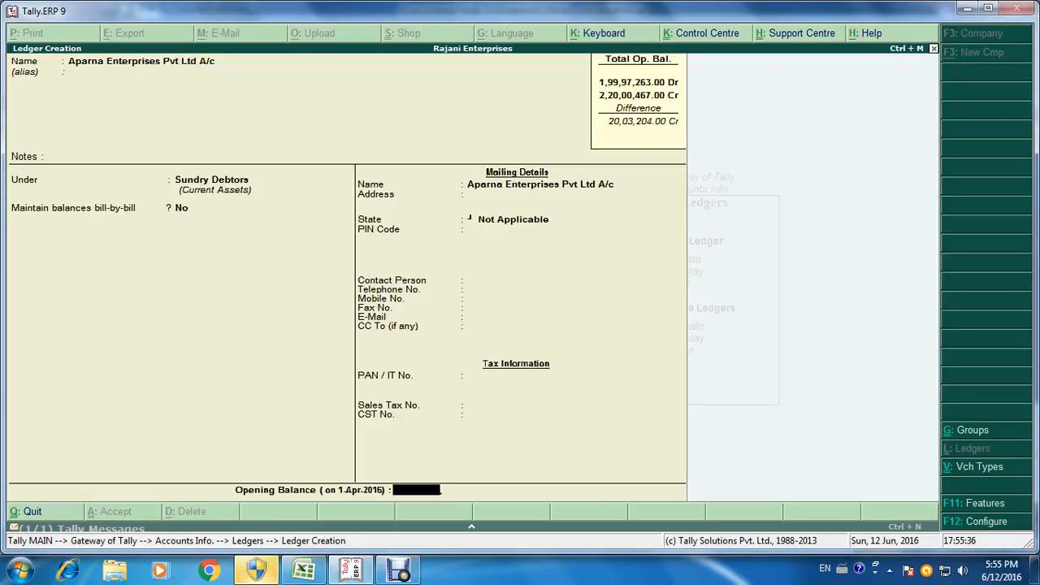
# Look up Aparna Enterprises' amount in the Excel balance sheet, set the Tally ledger's opening balance to 100000 Dr and save it.
pyautogui.press('Return')
pyautogui.press('Escape')
pyautogui.hotkey('alt', 'Tab')
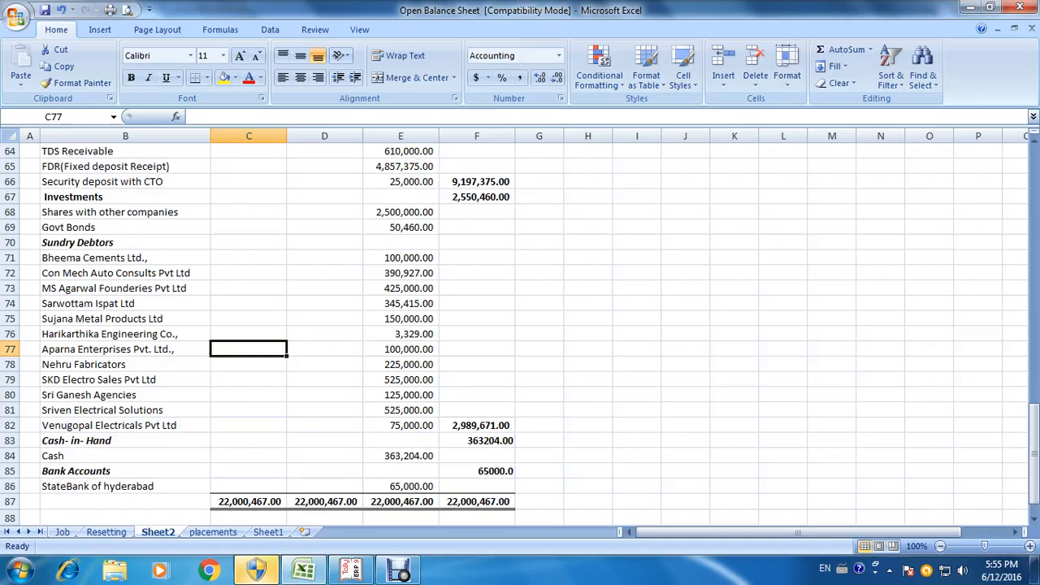
pyautogui.hotkey('alt', 'Tab')
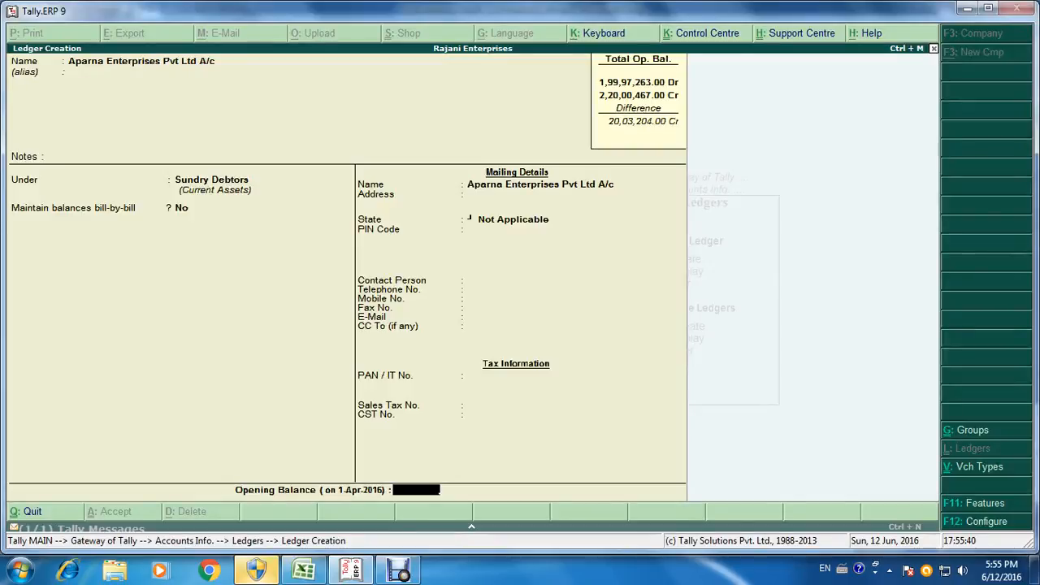
pyautogui.write('1000')
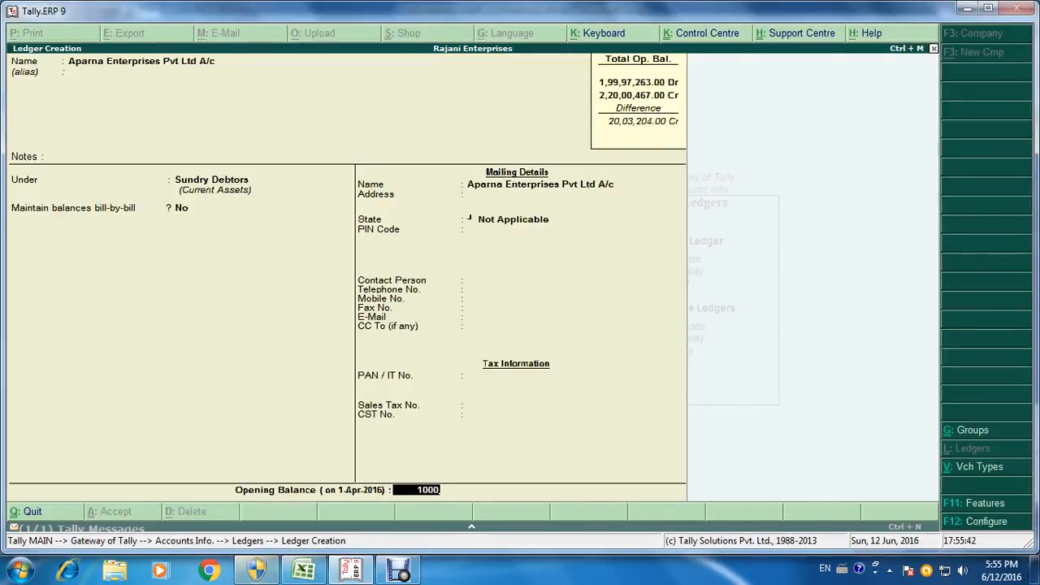
pyautogui.write('00')
pyautogui.press('Return')
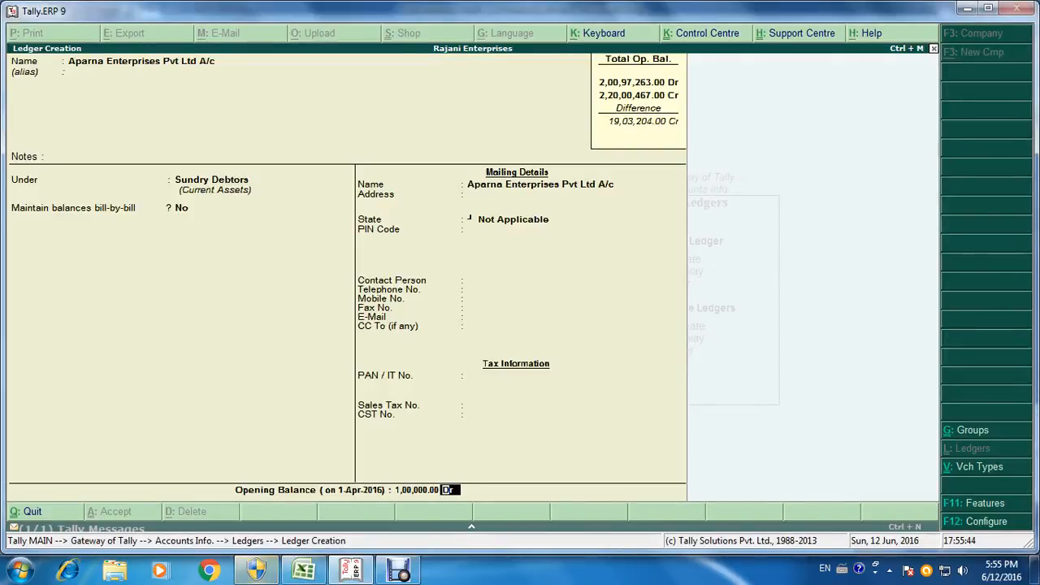
pyautogui.press('Return')
# Mark the Nehru Fabricators row in the Excel balance sheet and name the next Tally ledger Nehru Fabricators A/c.
pyautogui.hotkey('alt', 'Tab')
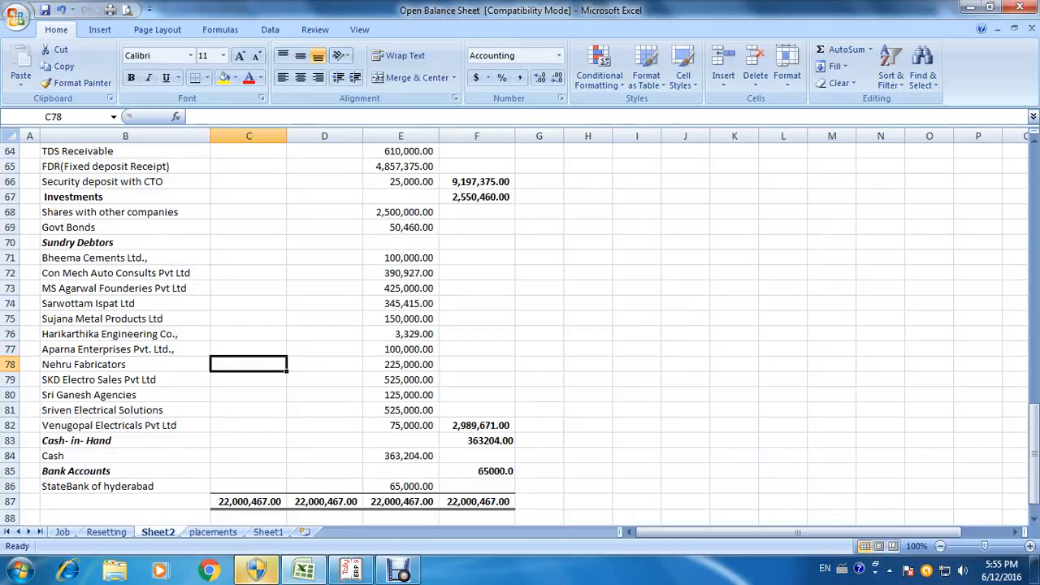
pyautogui.hotkey('alt', 'Tab')
pyautogui.write('N')
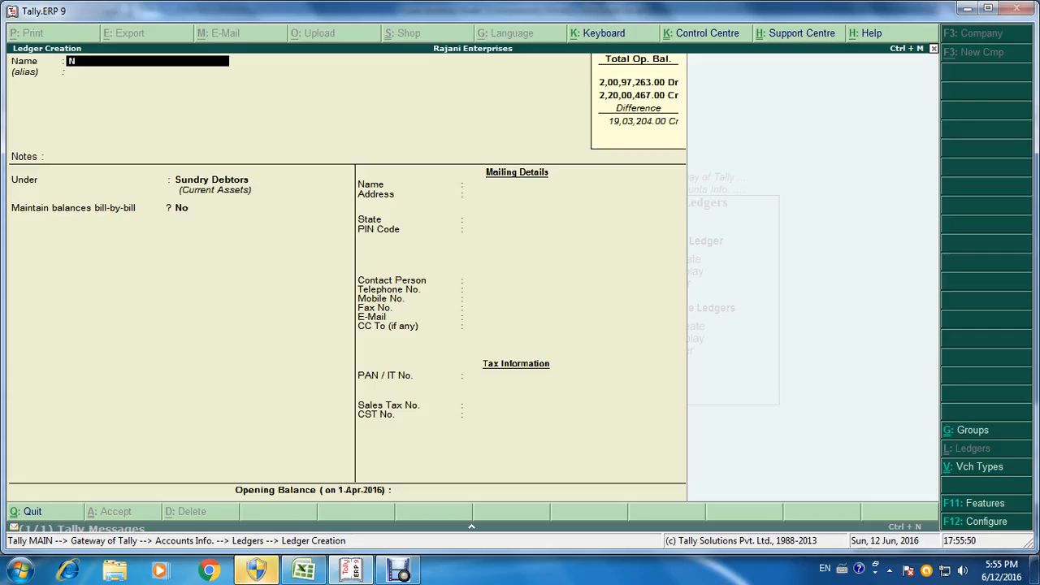
pyautogui.write('ehru Fabricators a/')
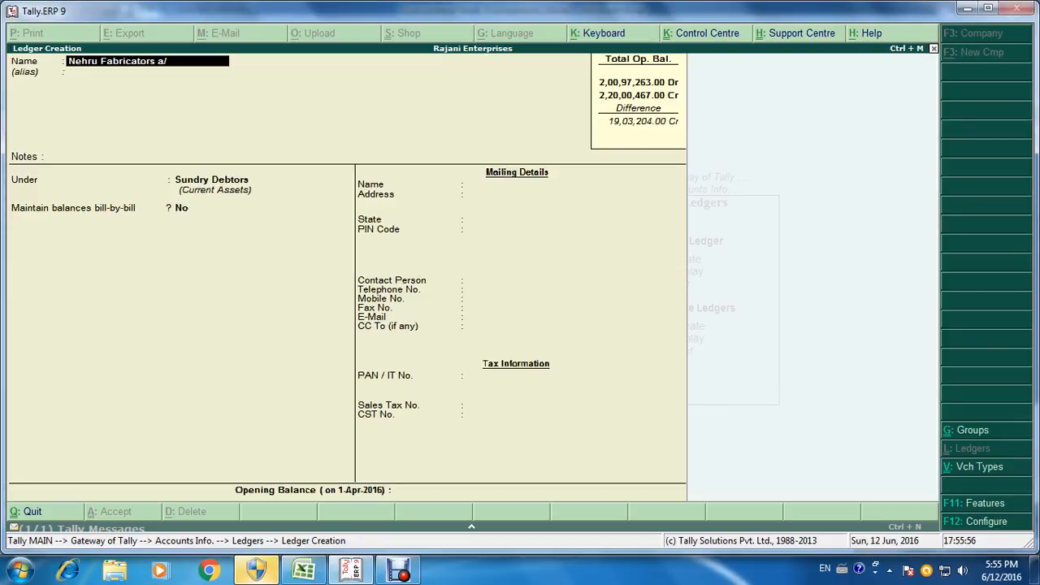
pyautogui.write('c')
# Keep Nehru Fabricators under Sundry Debtors without bill-by-bill balances, accept State Not Applicable and leave the other mailing and tax details blank.
pyautogui.press('Return')
pyautogui.press('Return')
pyautogui.press('Return')
pyautogui.press('Return')
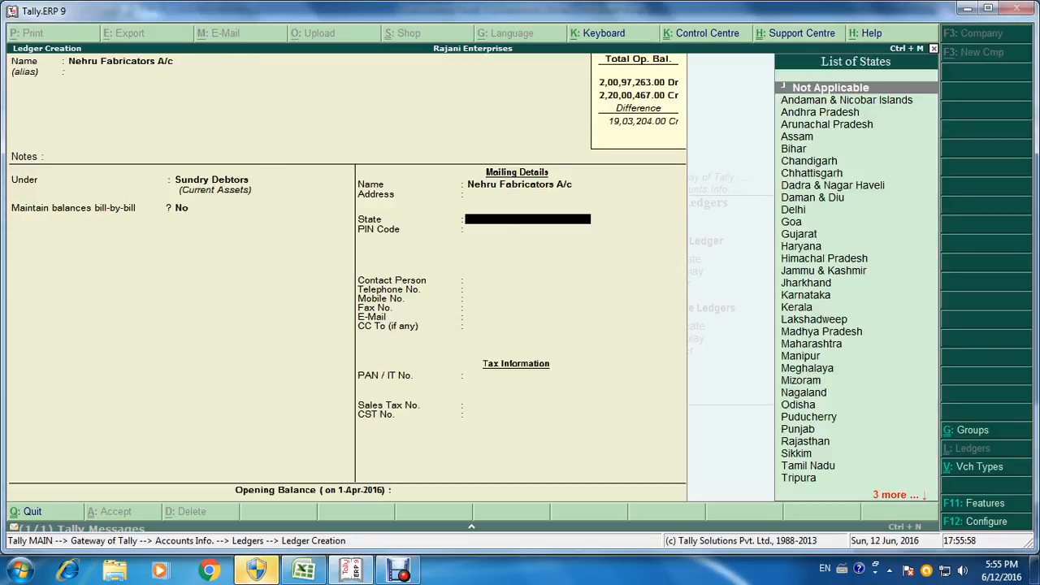
pyautogui.press('Return')
pyautogui.press('Return')
pyautogui.press('Return')
pyautogui.press('Return')
pyautogui.press('Return')
pyautogui.press('Return')
pyautogui.press('Return')
pyautogui.press('Return')
pyautogui.press('Return')
pyautogui.press('Return')
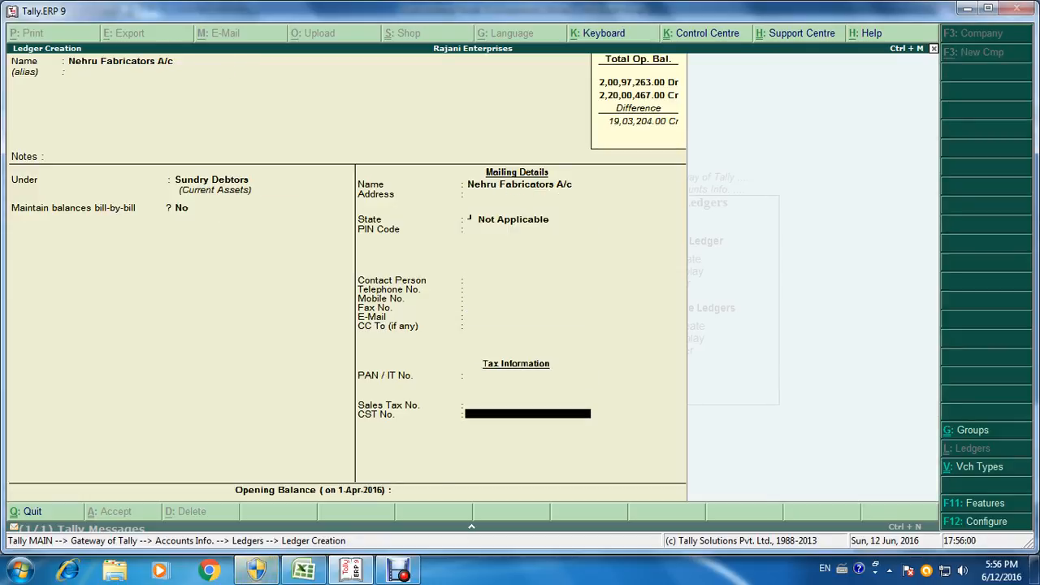
pyautogui.press('Return')
# Set the Nehru Fabricators ledger's opening balance to 225000 Dr and save the ledger.
pyautogui.write('225000')
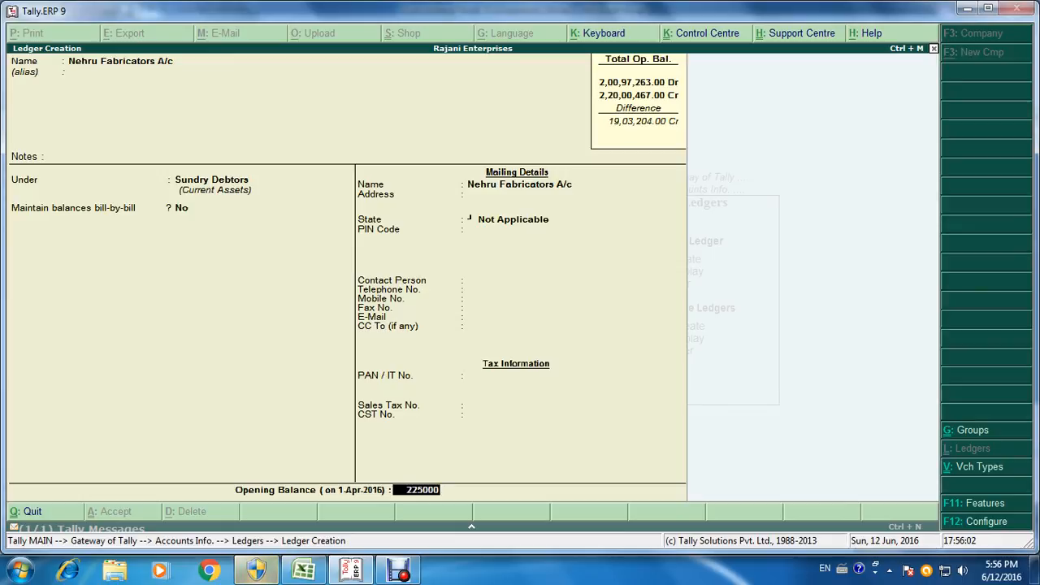
pyautogui.press('Return')
pyautogui.press('Return')
pyautogui.press('Return')
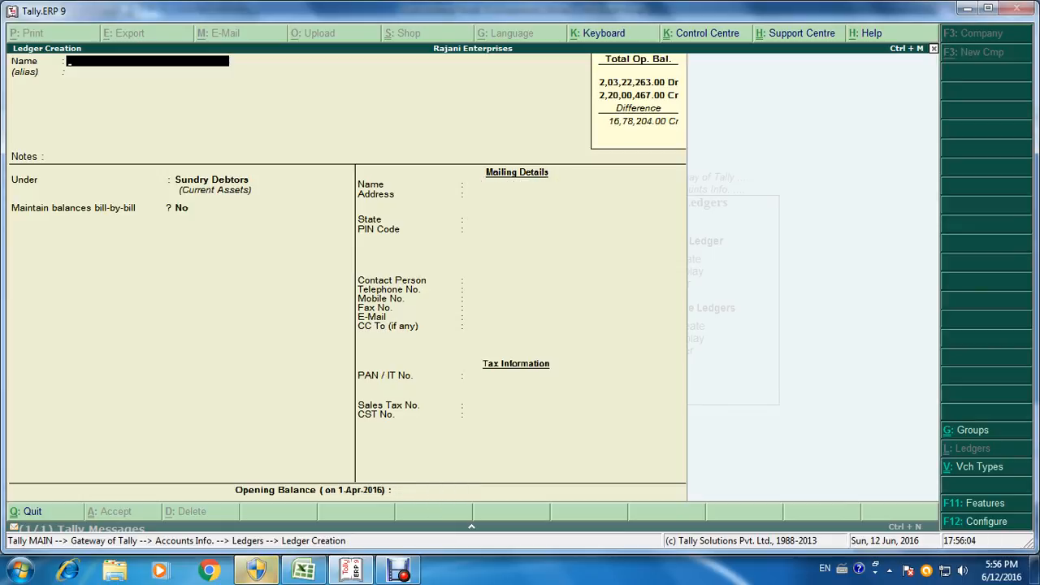
# Mark the SKD Electro Sales row in the Excel balance sheet and name the next Tally ledger SKD Electro Sales Pvt Ltd A/c.
pyautogui.hotkey('alt', 'Tab')
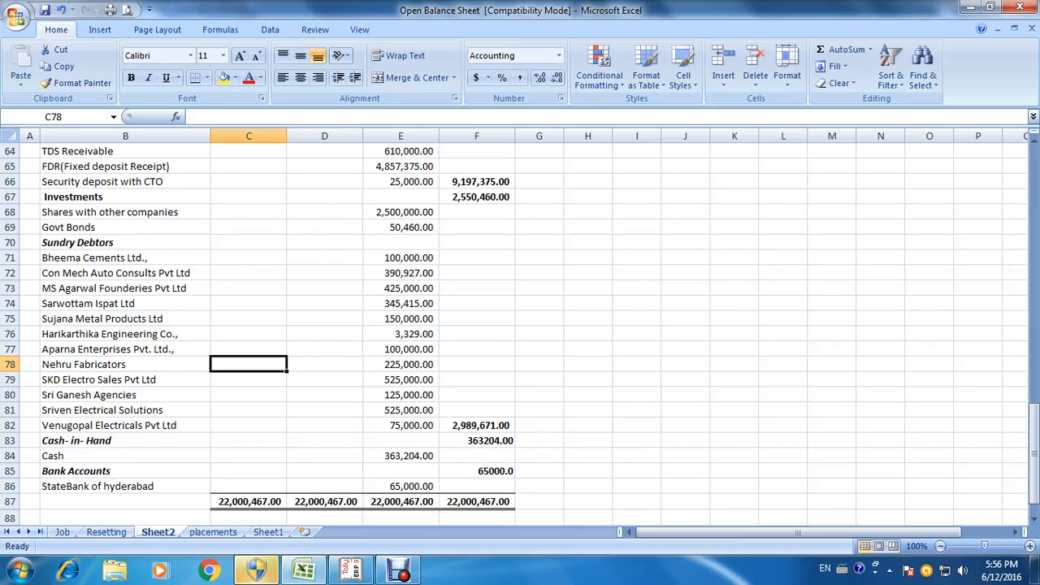
pyautogui.press('Down')
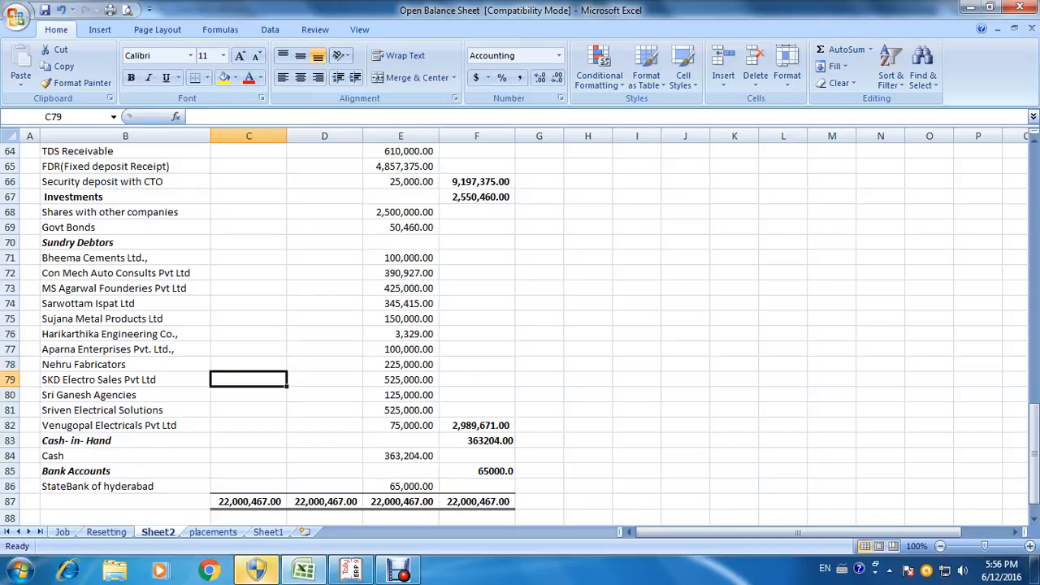
pyautogui.hotkey('alt', 'Tab')
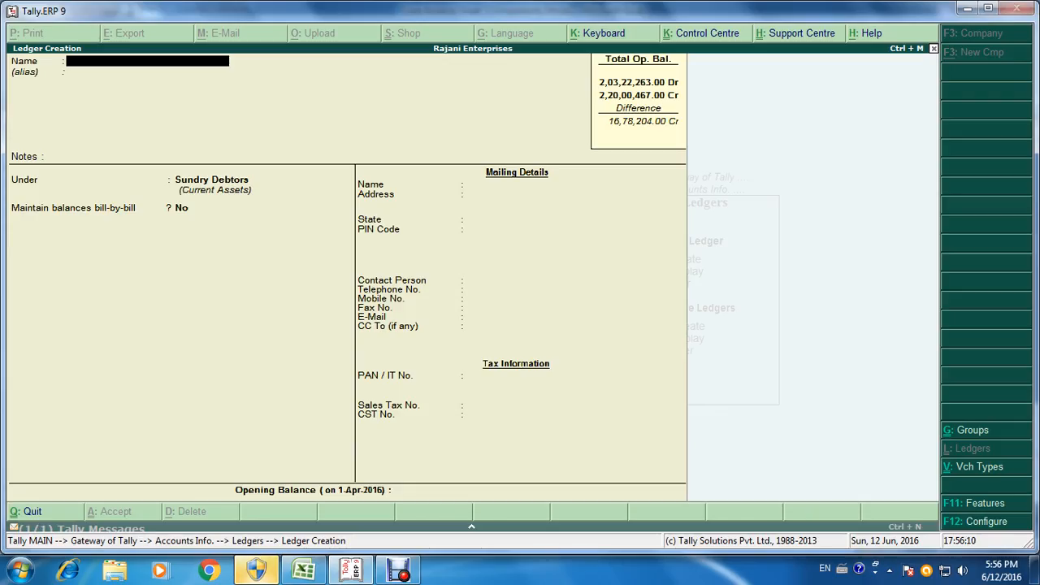
pyautogui.write('SKD Electro Sales')
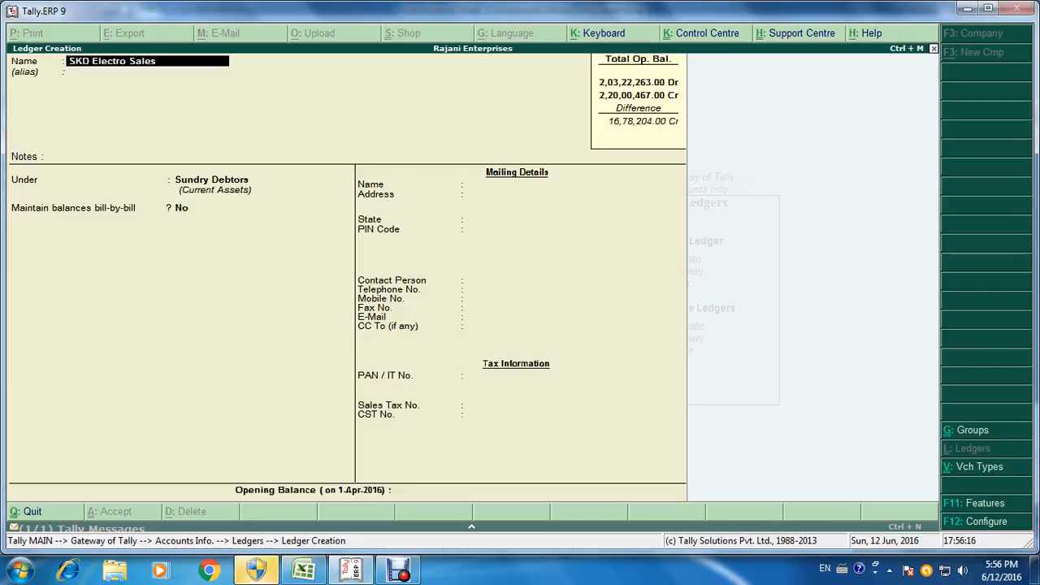
pyautogui.hotkey('alt', 'Tab')
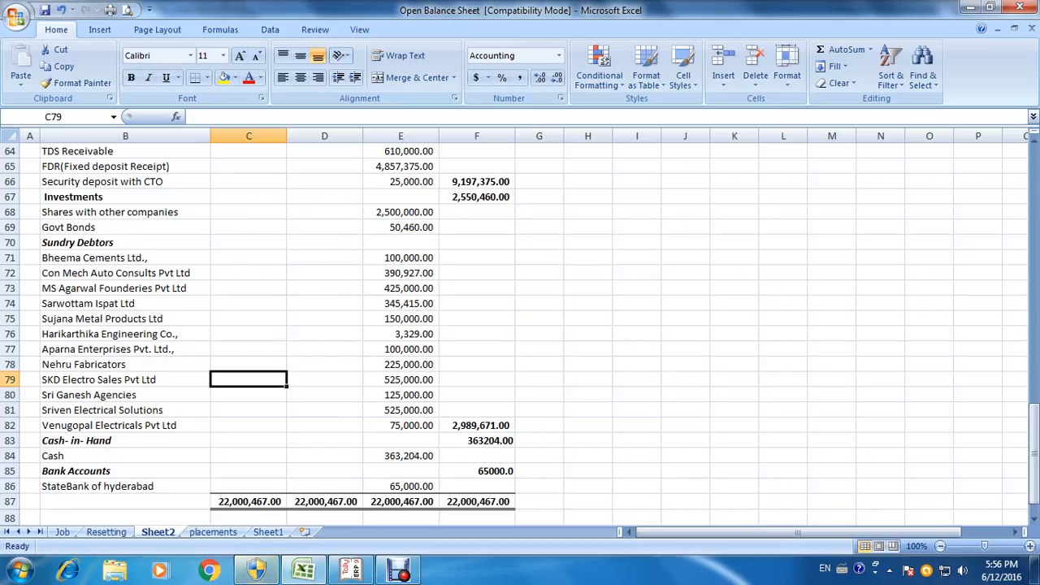
pyautogui.hotkey('alt', 'Tab')
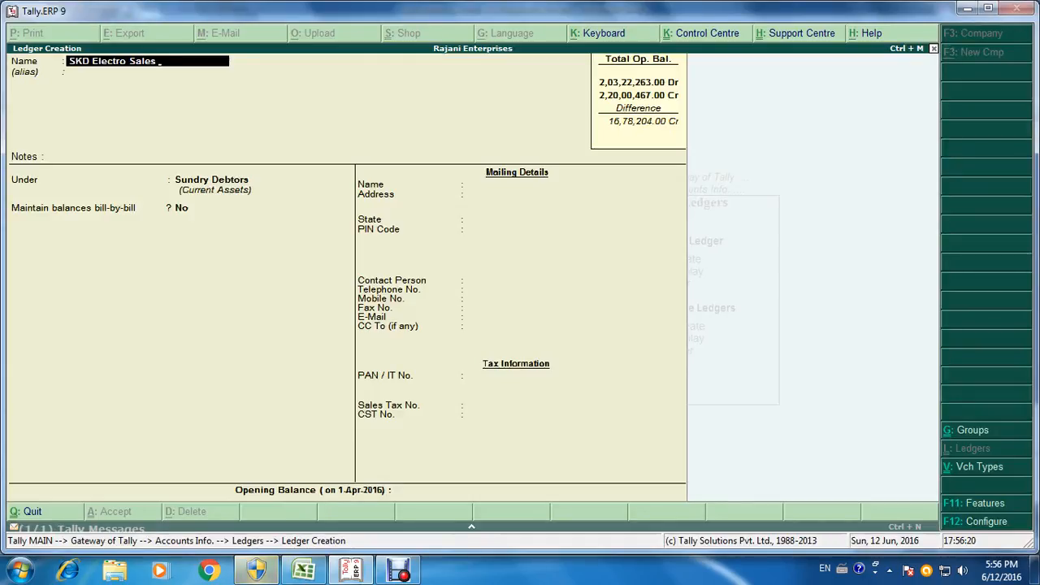
pyautogui.write('Pvt')
pyautogui.write(' Ltd.')
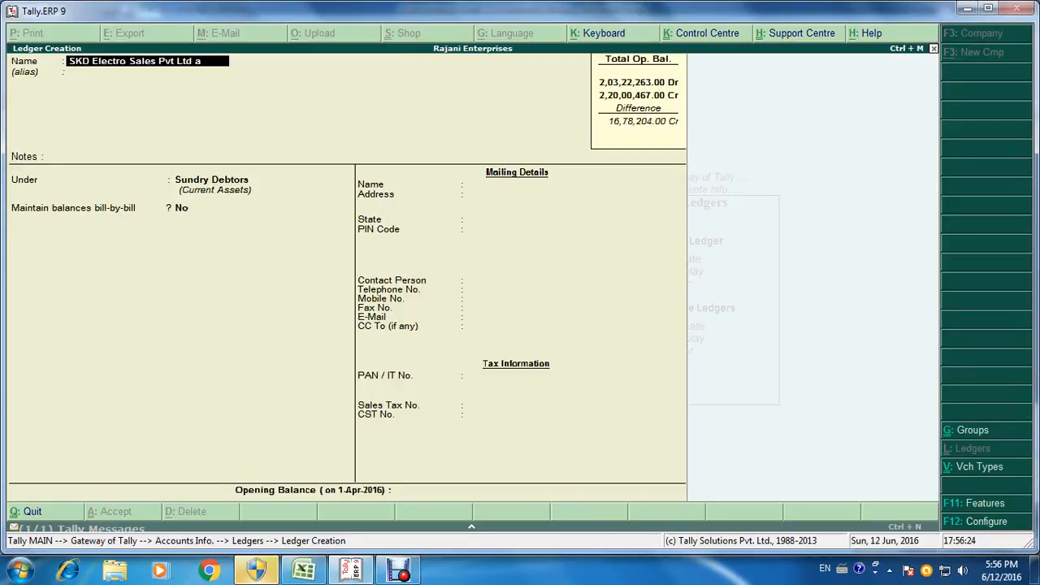
pyautogui.write(' a/c')
# Keep SKD Electro Sales under Sundry Debtors without bill-by-bill balances, accept State Not Applicable and leave the other mailing and tax details blank.
pyautogui.press('Return')
pyautogui.press('Return')
pyautogui.press('Return')
pyautogui.press('Return')
pyautogui.press('Return')
pyautogui.press('Return')
pyautogui.press('Return')
pyautogui.press('Return')
pyautogui.press('Return')
pyautogui.press('Return')
pyautogui.press('Return')
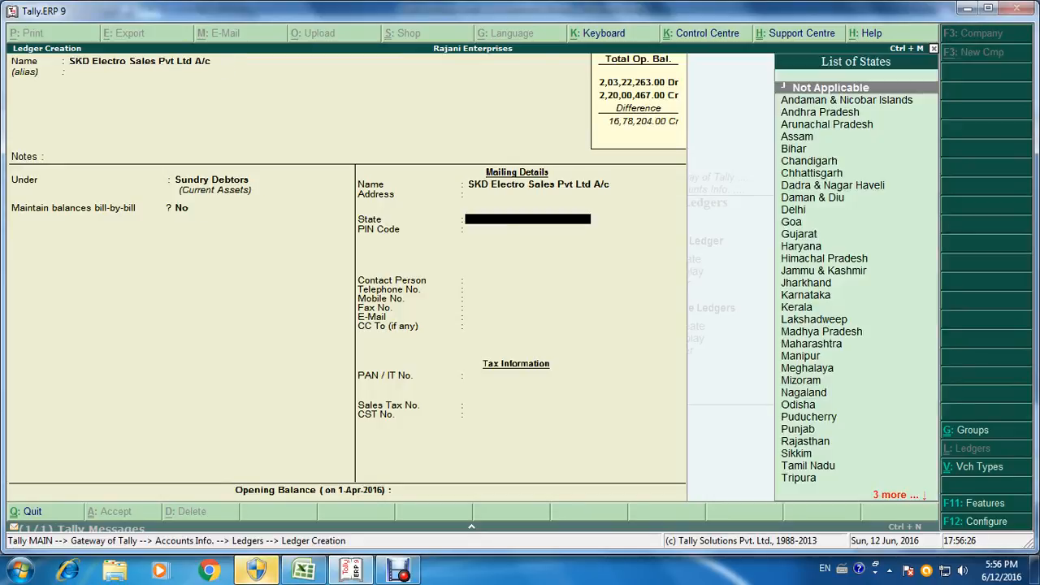
pyautogui.press('Return')
pyautogui.press('Return')
pyautogui.press('Return')
pyautogui.press('Return')
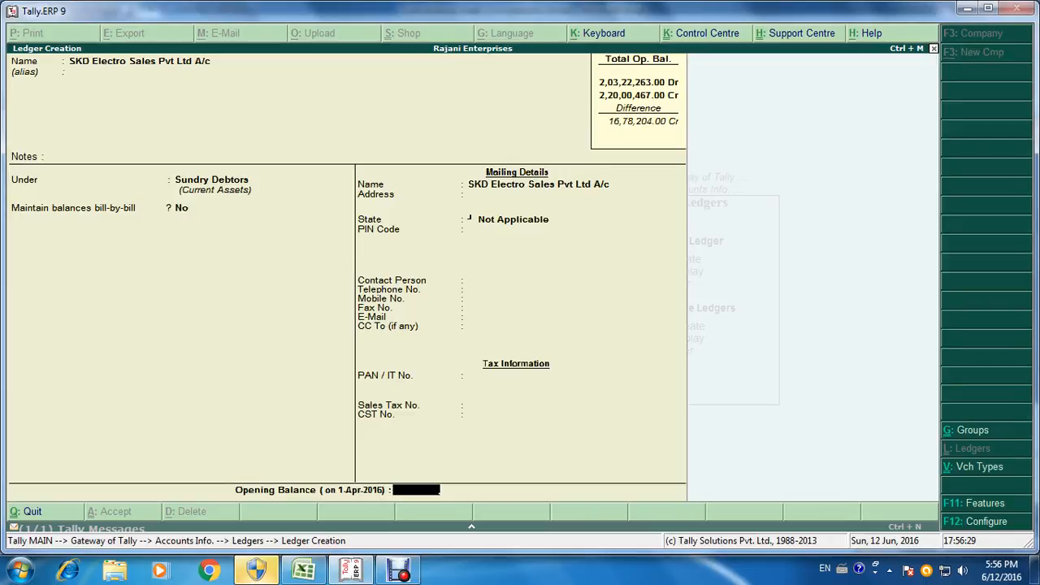
# Look up SKD Electro Sales' amount in the Excel balance sheet, set the Tally ledger's opening balance to 525000 Dr and save it.
pyautogui.hotkey('alt', 'Tab')
pyautogui.hotkey('alt', 'Tab')
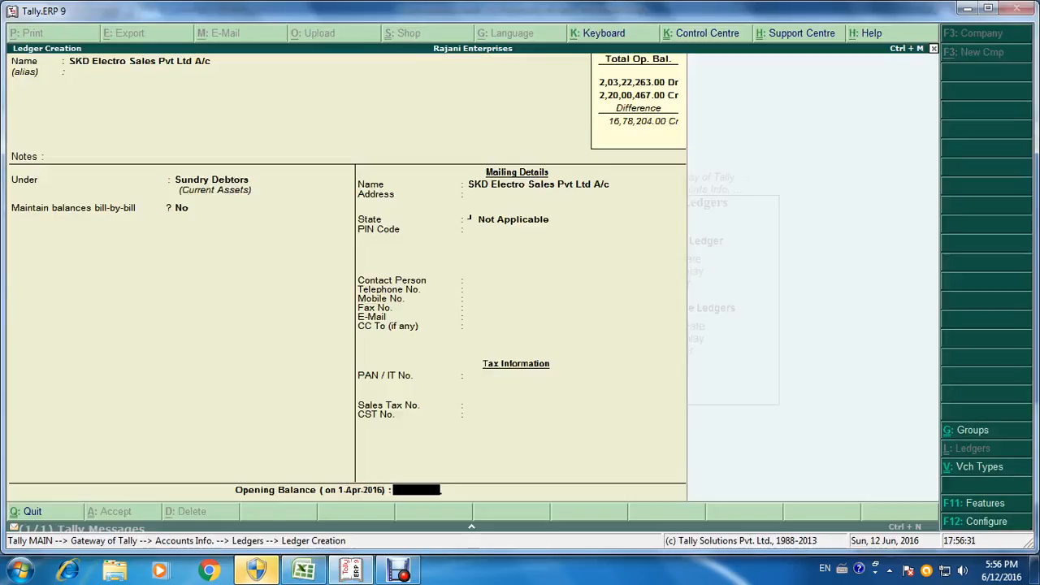
pyautogui.write('525000')
pyautogui.press('Return')
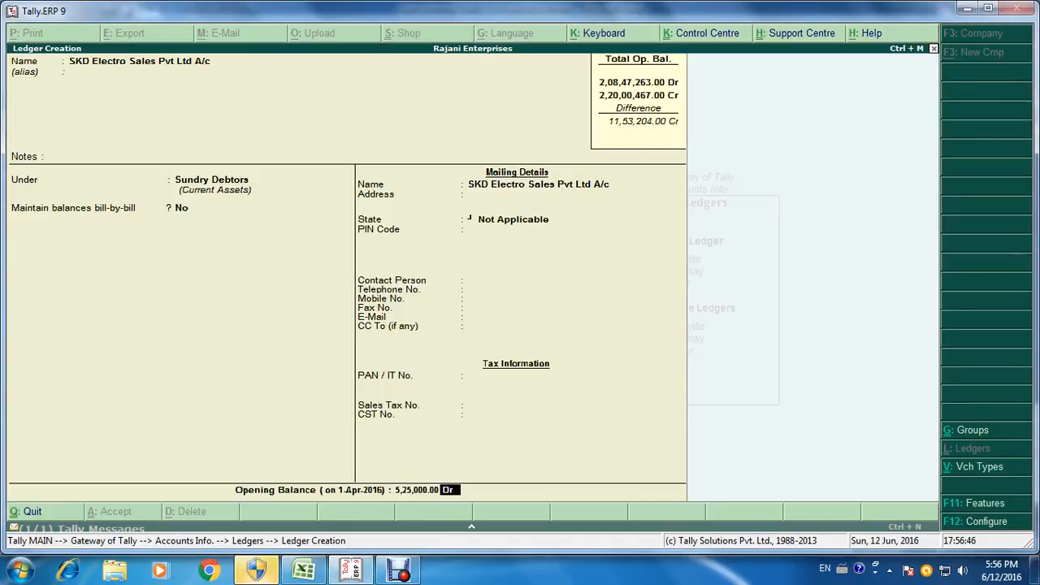
pyautogui.press('Return')
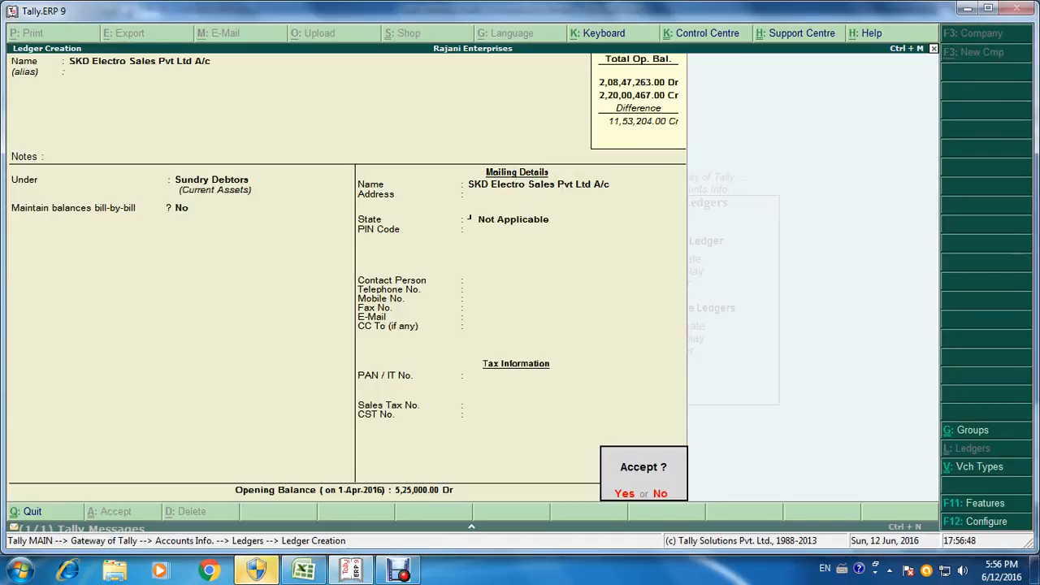
pyautogui.press('Return')
# Mark the Sri Ganesh Agencies row in the Excel balance sheet and name the next Tally ledger Sri Ganesh Agencies A/c.
pyautogui.hotkey('alt', 'Tab')
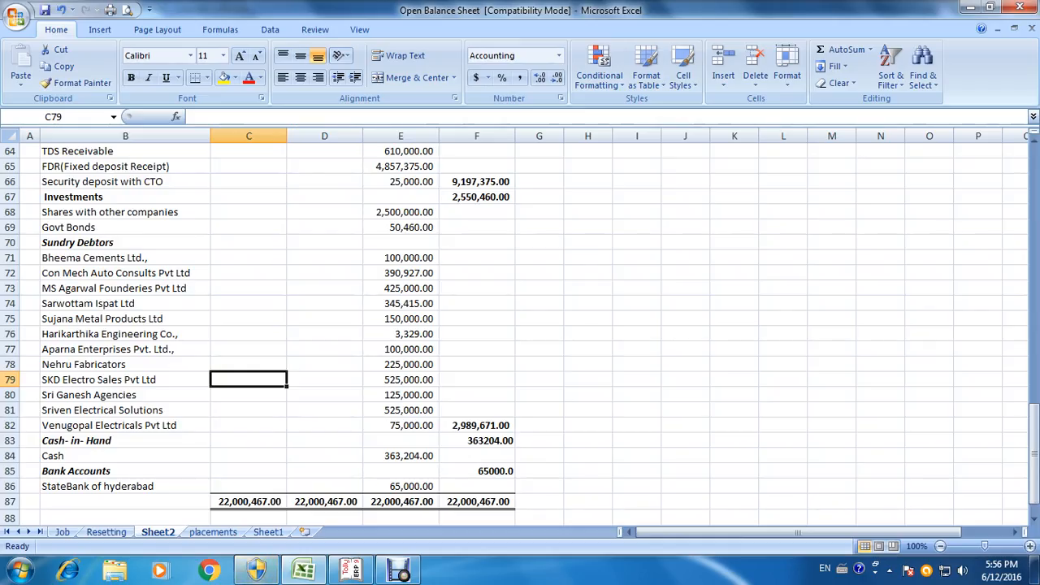
pyautogui.press('Down')
pyautogui.hotkey('alt', 'Tab')
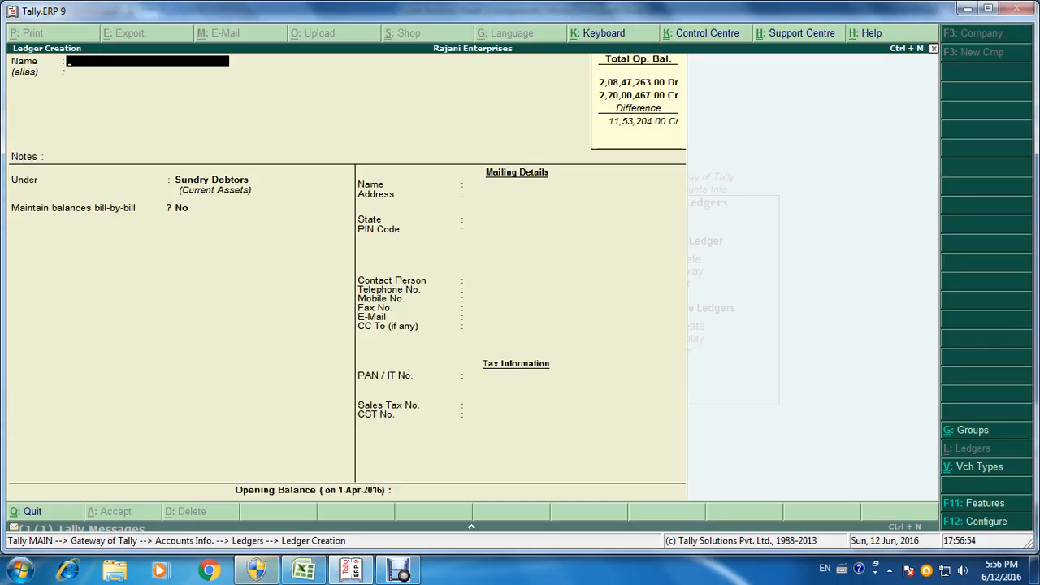
pyautogui.write('Sri')
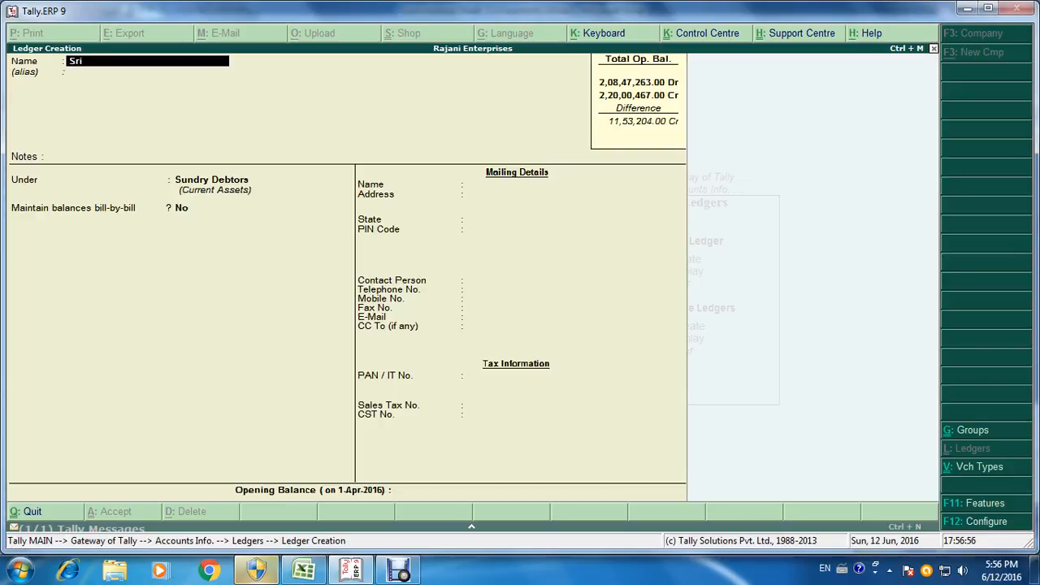
pyautogui.write(' Ganesh a')
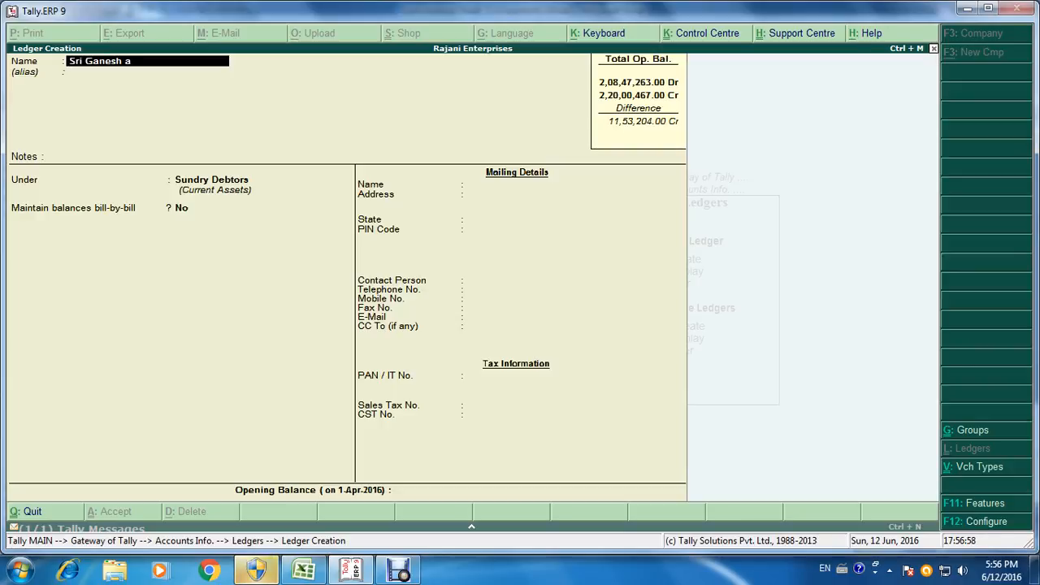
pyautogui.write('gencies')
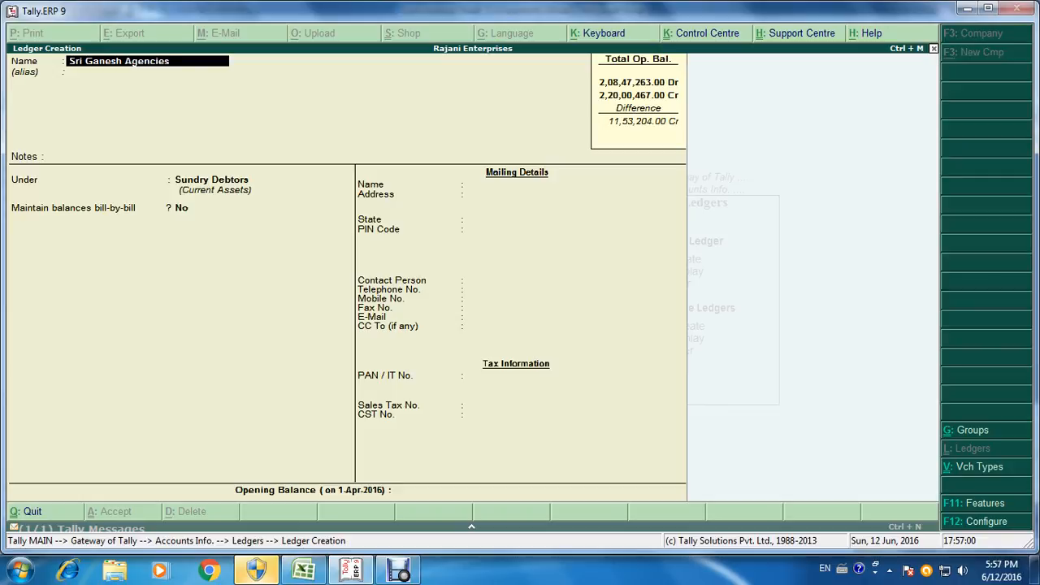
pyautogui.write(' a/c')
# Keep Sri Ganesh Agencies under Sundry Debtors without bill-by-bill balances, accept State Not Applicable and leave the other mailing and tax details blank.
pyautogui.press('Return')
pyautogui.press('Return')
pyautogui.press('Return')
pyautogui.press('Return')
pyautogui.press('Return')
pyautogui.press('Return')
pyautogui.press('Return')
pyautogui.press('Return')
pyautogui.press('Return')
pyautogui.press('Return')
pyautogui.press('Return')
pyautogui.press('Return')
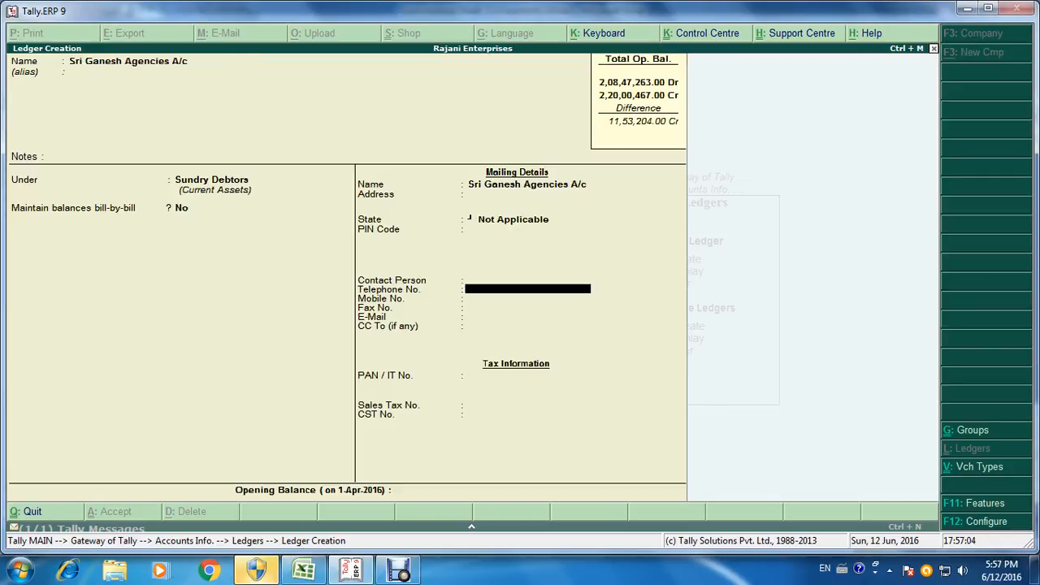
pyautogui.press('Return')
pyautogui.press('Return')
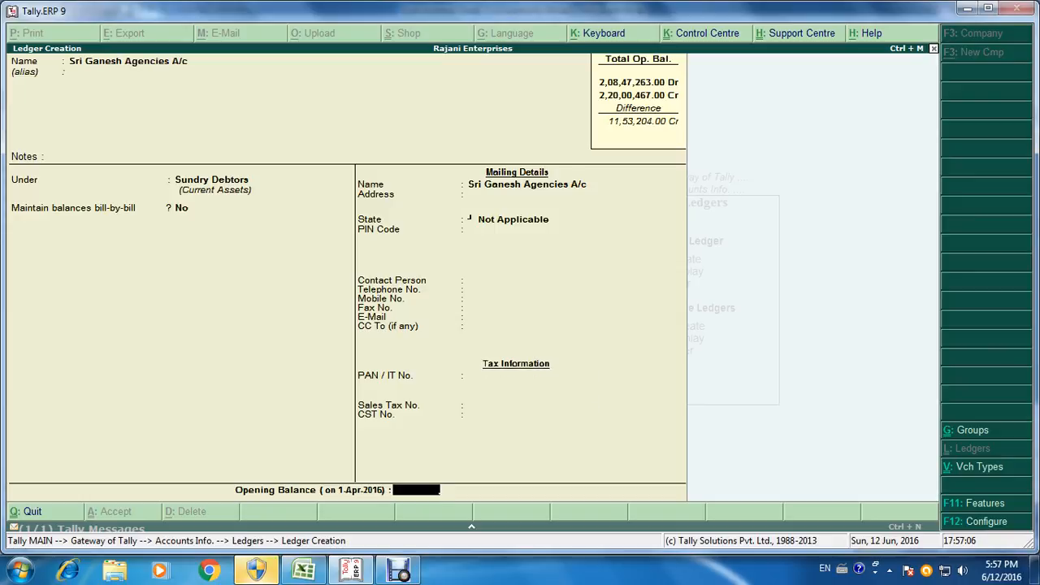
# Set the Sri Ganesh Agencies ledger's opening balance to 125000 Dr and save the ledger.
pyautogui.write('125000')
pyautogui.press('Return')
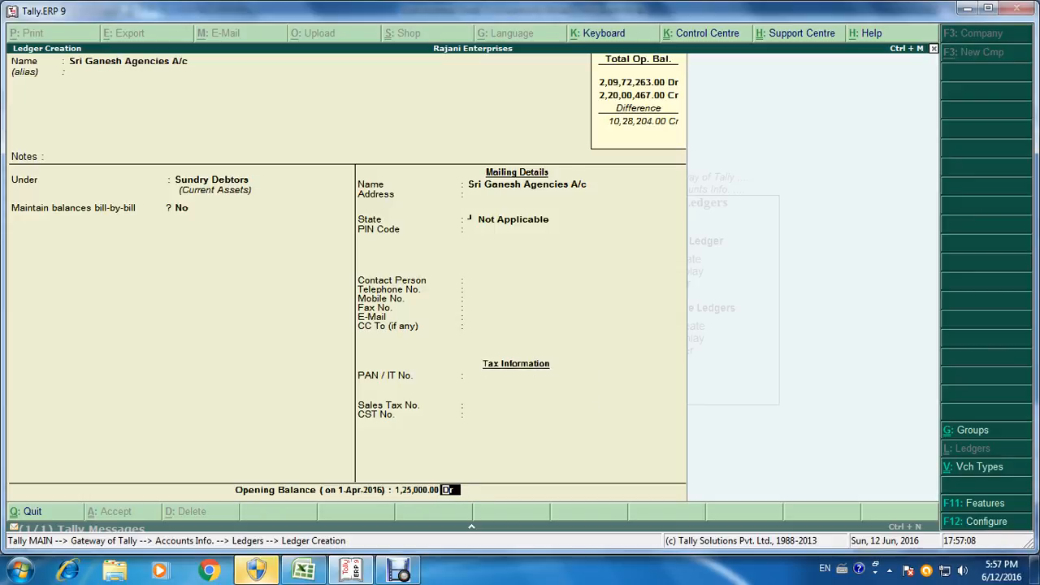
pyautogui.press('Return')
pyautogui.press('Return')
# Check the next debtor in the Excel balance sheet and name the new Tally ledger Sriven Elctrical Solutions A/c.
pyautogui.hotkey('alt', 'Tab')
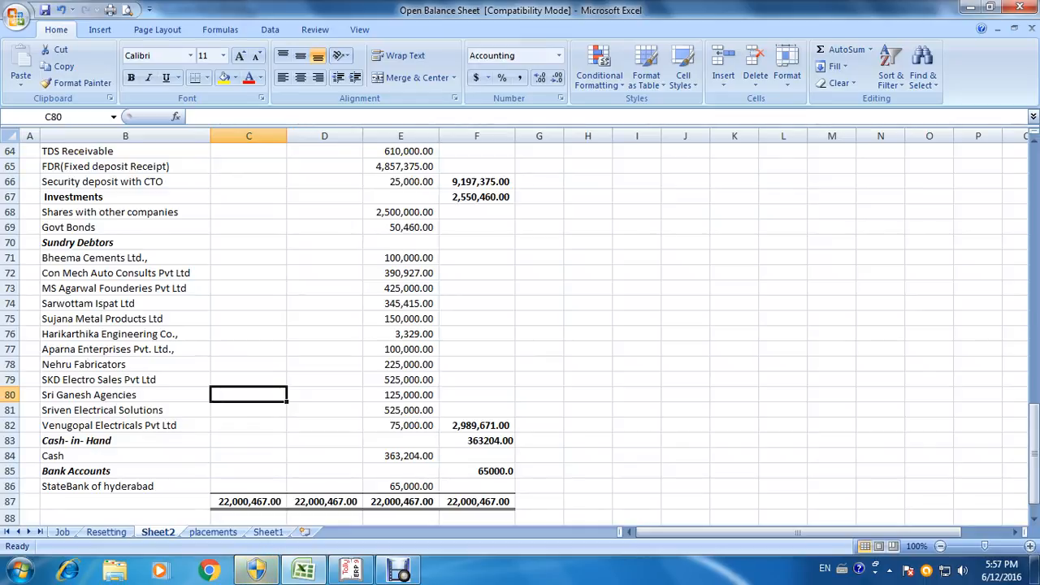
pyautogui.hotkey('alt', 'Tab')
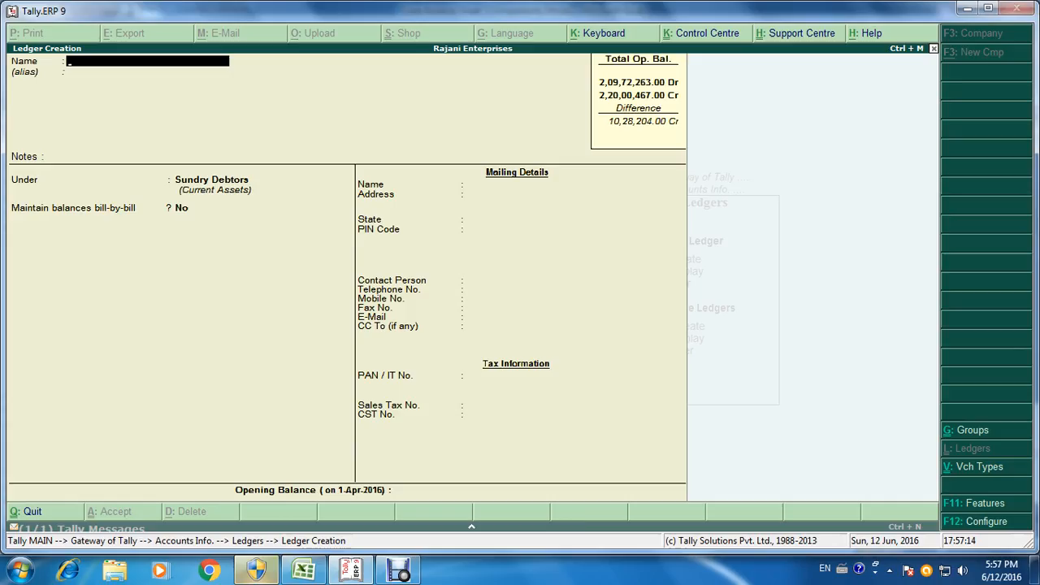
pyautogui.write('Sri')
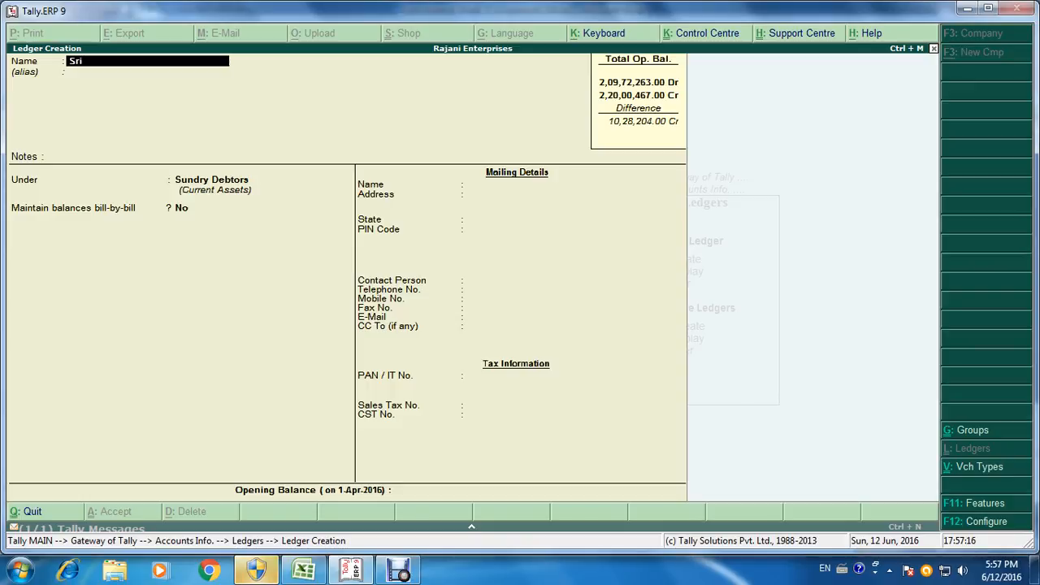
pyautogui.write('ven Elc')
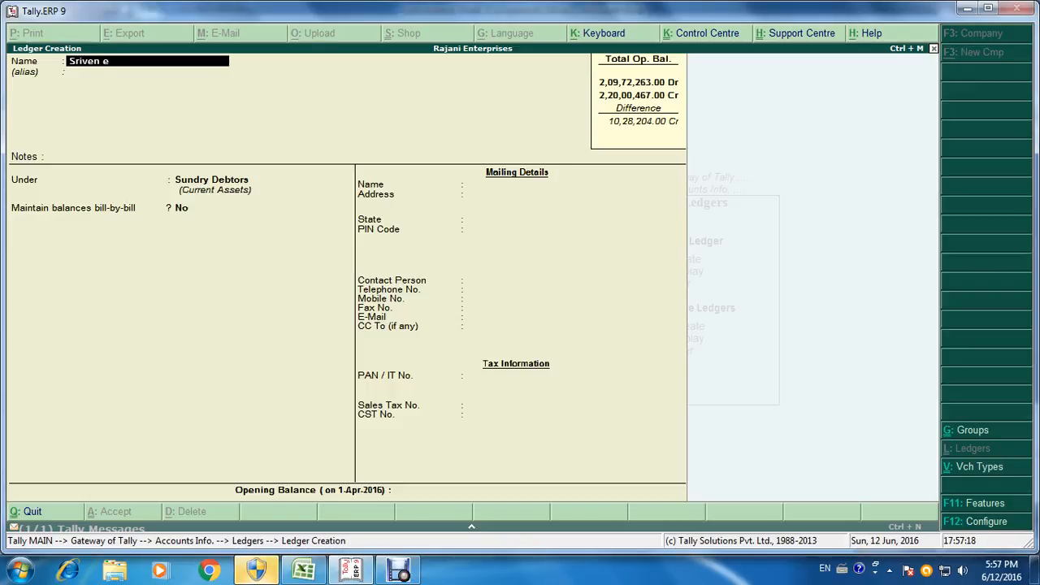
pyautogui.write('trical Solutions A/c')
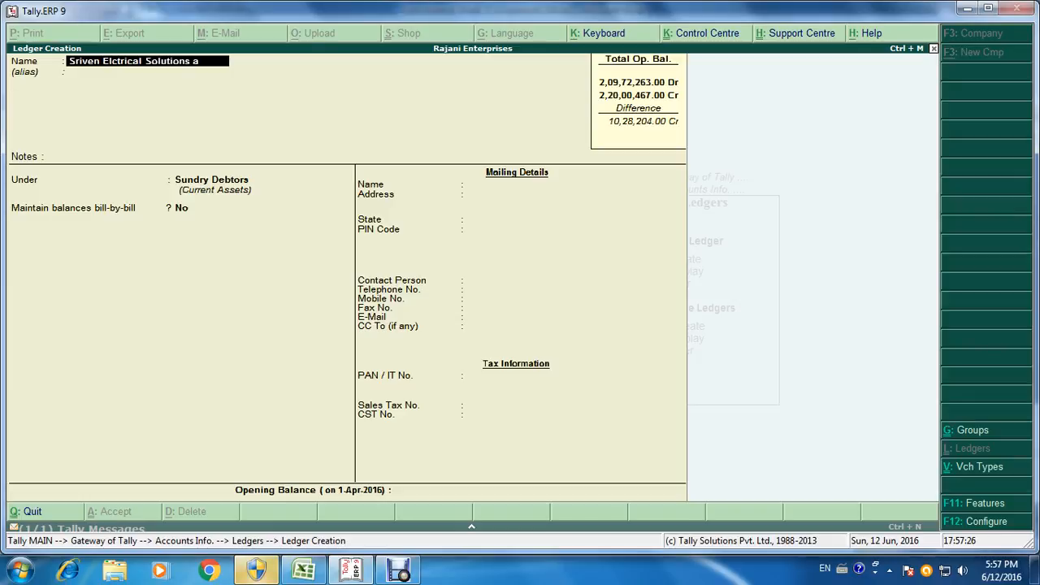
# Keep the Sriven ledger under Sundry Debtors without bill-by-bill balances, accept State Not Applicable and leave the other mailing and tax details blank.
pyautogui.press('Return')
pyautogui.press('Return')
pyautogui.press('Return')
pyautogui.press('Return')
pyautogui.press('Return')
pyautogui.press('Return')
pyautogui.press('Return')
pyautogui.press('Return')
pyautogui.press('Return')
pyautogui.press('Return')
pyautogui.press('Return')
pyautogui.press('Return')
pyautogui.press('Return')
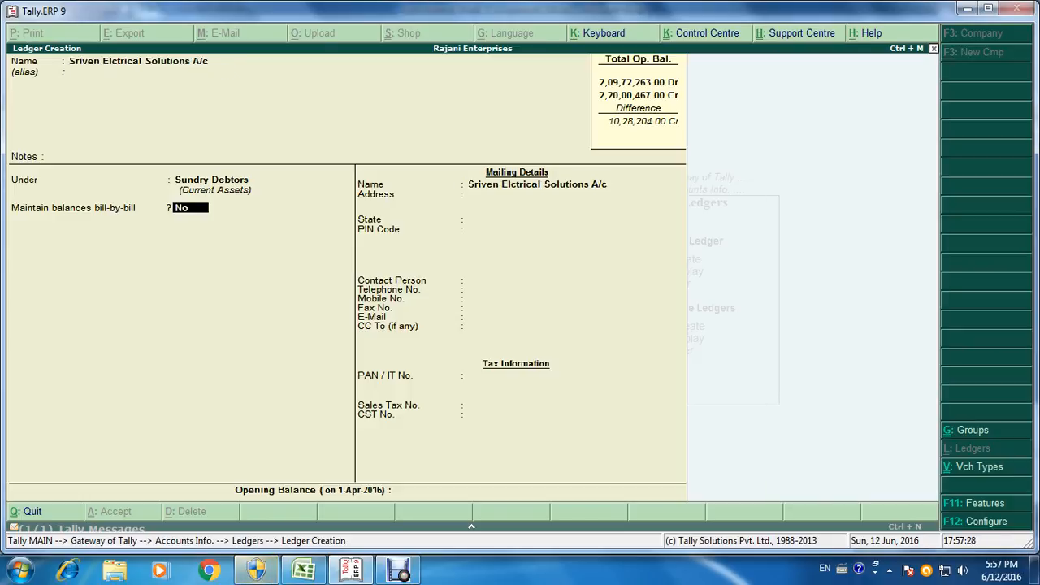
pyautogui.press('Return')
pyautogui.press('Return')
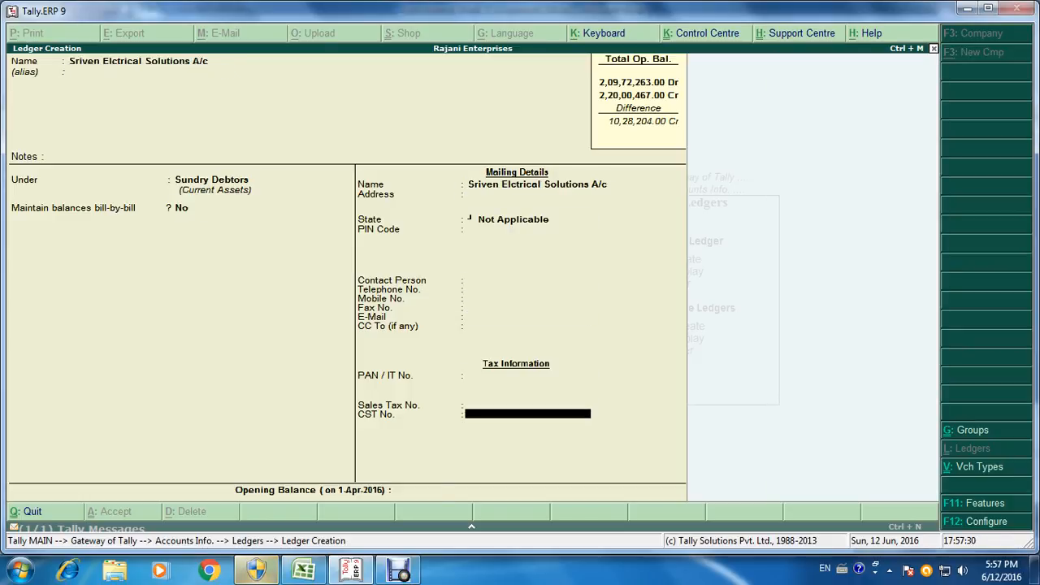
# Mark the Sriven Electrical Solutions row in the Excel balance sheet, set the Tally ledger's opening balance to 525000 Dr and save it.
pyautogui.hotkey('alt', 'Tab')
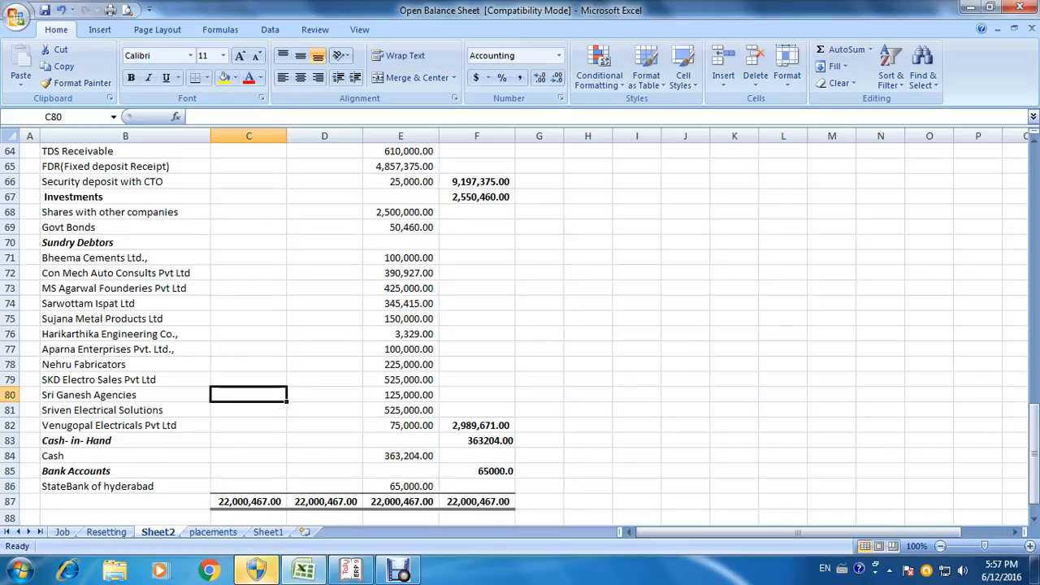
pyautogui.click(325, 410)
pyautogui.hotkey('alt', 'Tab')
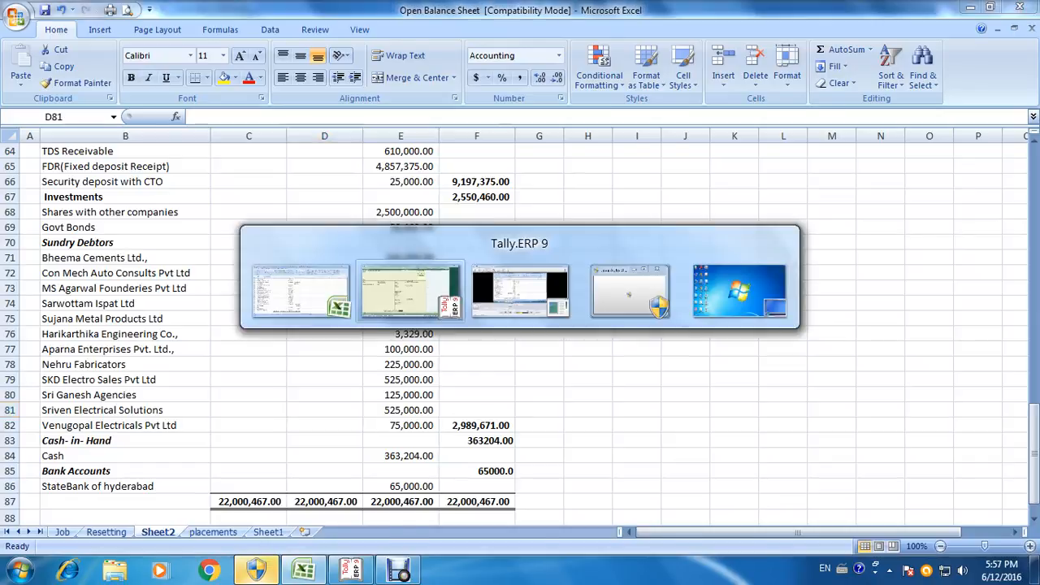
pyautogui.write('525000')
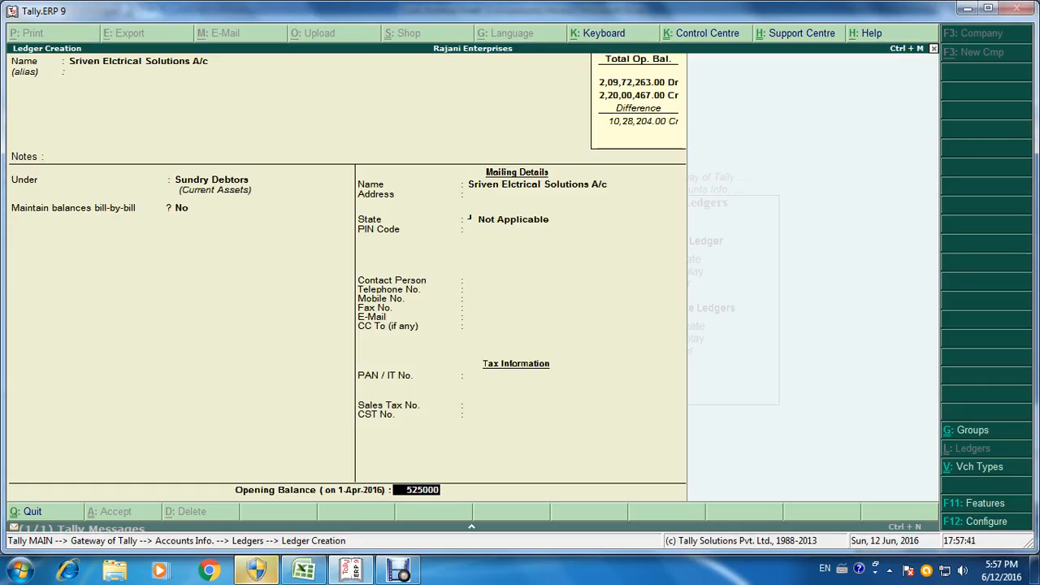
pyautogui.press('Return')
pyautogui.hotkey('ctrl', 'a')
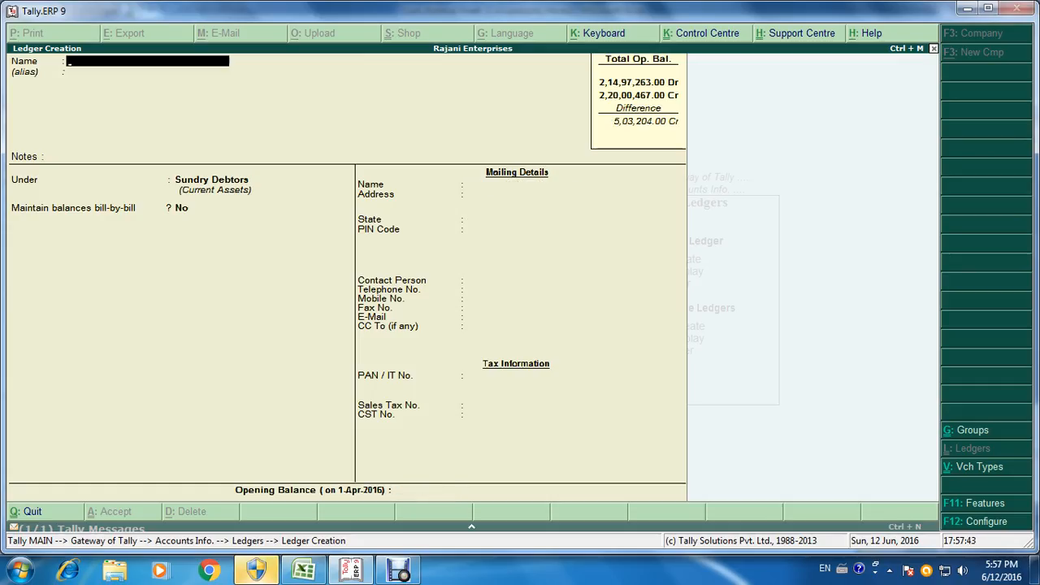
# Mark the Venugopal Electricals row in the Excel balance sheet and name the new Tally ledger Venugopal Electricals Pvt Ltd A/c.
pyautogui.hotkey('alt', 'Tab')
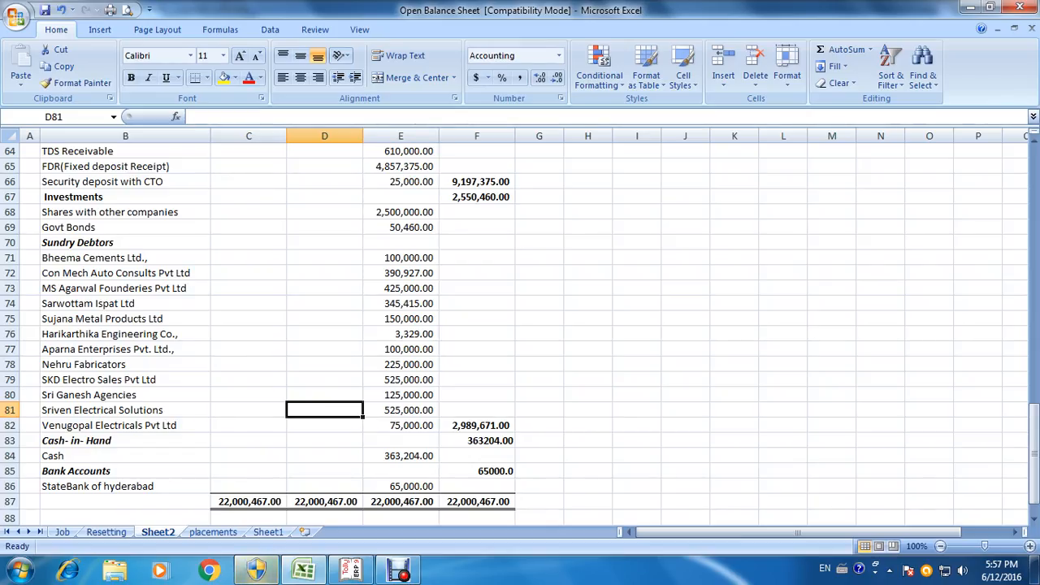
pyautogui.click(249, 425)
pyautogui.hotkey('alt', 'Tab')
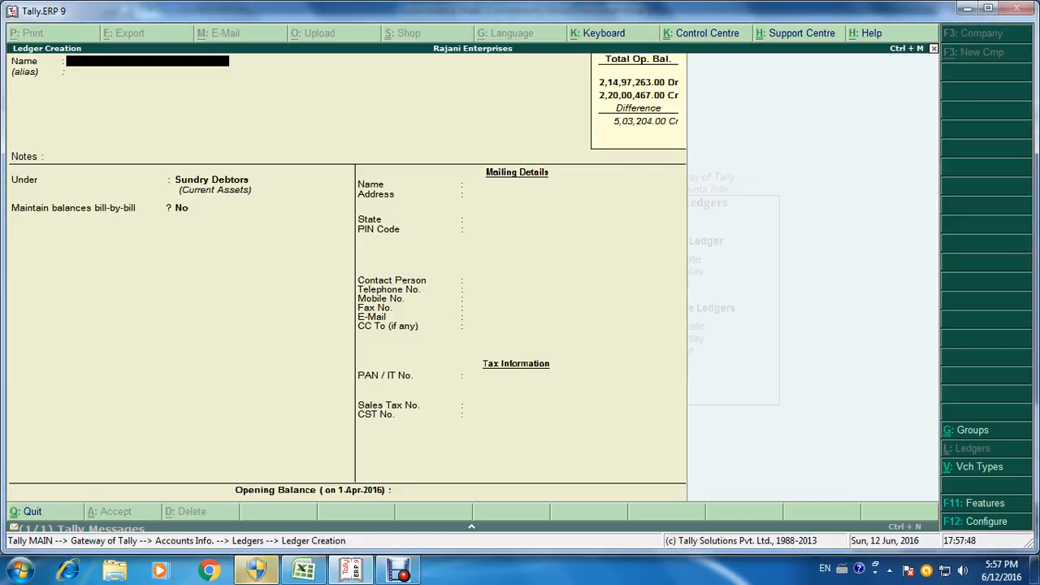
pyautogui.write('Venug')
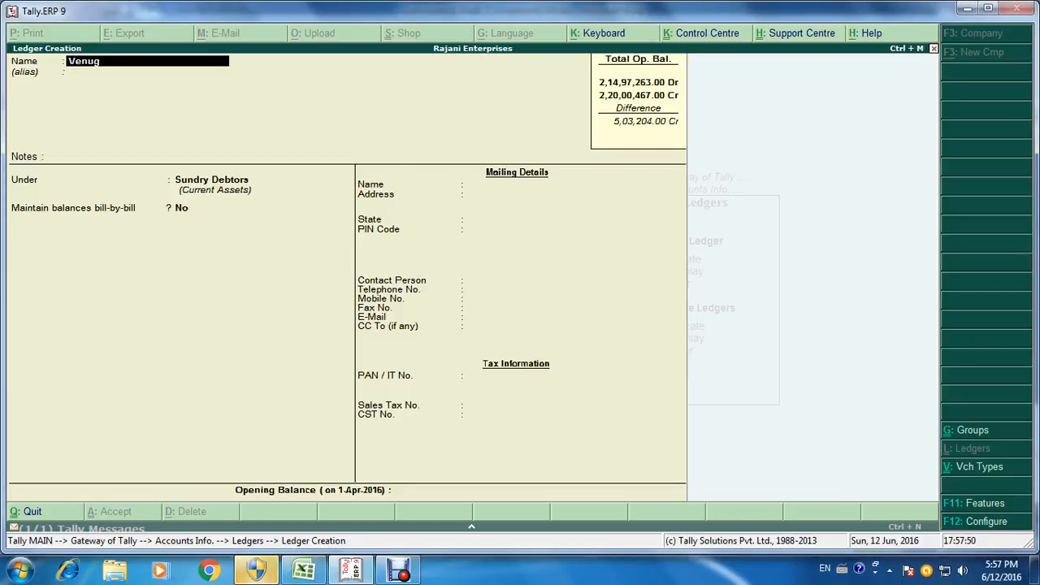
pyautogui.write('opal Electrica')
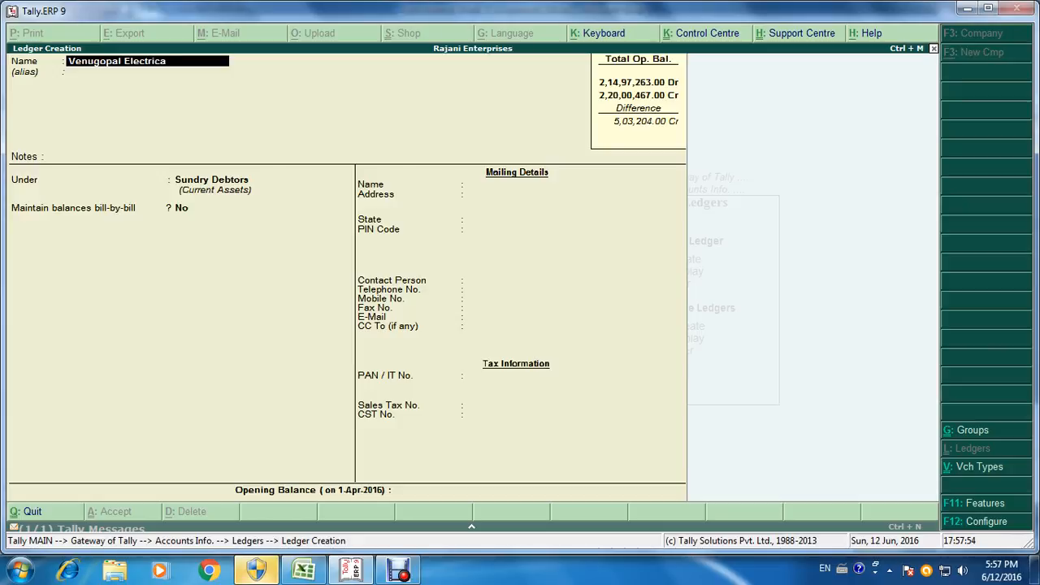
pyautogui.write('ls Pvt Ltd a/c')
pyautogui.press('Return')
# Keep the Venugopal ledger under Sundry Debtors without bill-by-bill balances, accept State Not Applicable and leave the other mailing and tax details blank.
pyautogui.press('Return')
pyautogui.press('Return')
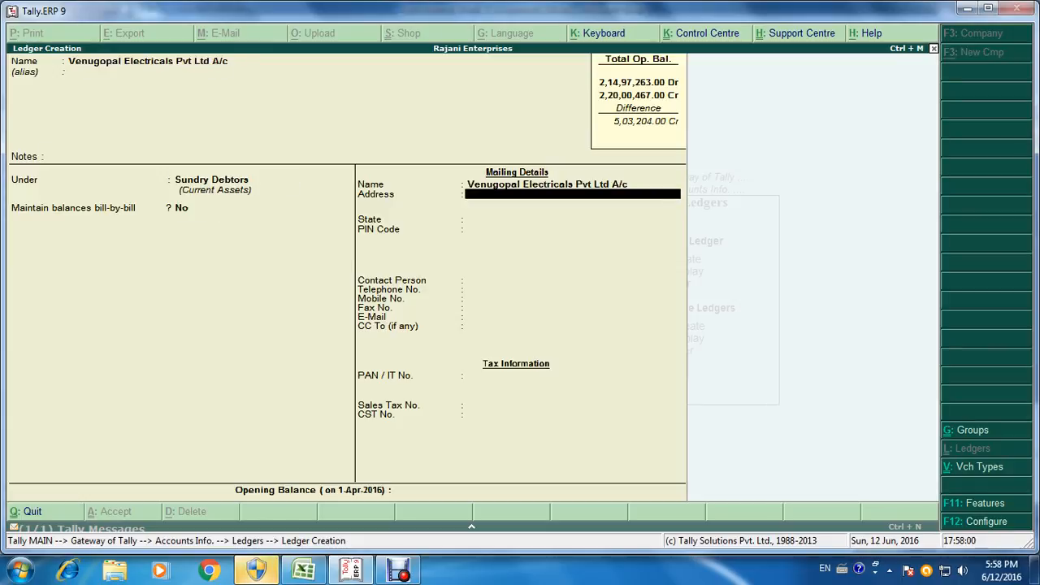
pyautogui.press('Return')
pyautogui.press('Return')
pyautogui.press('Return')
pyautogui.press('Return')
pyautogui.press('Return')
pyautogui.press('Return')
pyautogui.press('Return')
pyautogui.press('Return')
pyautogui.press('Return')
pyautogui.press('Return')
pyautogui.press('Return')
pyautogui.press('Return')
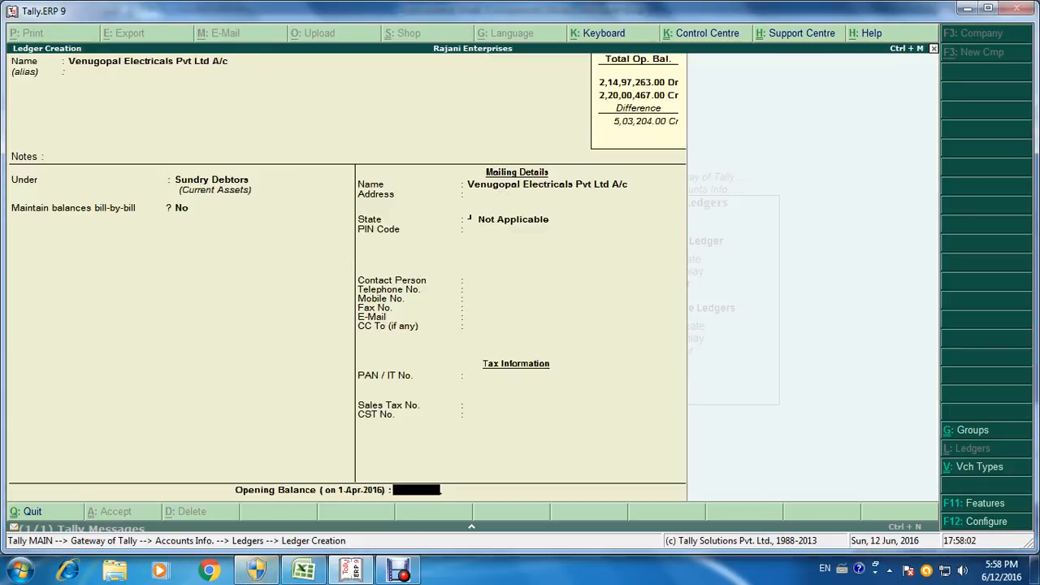
# Check the Venugopal Electricals amount in the Excel balance sheet, set the Tally ledger's opening balance to 75000 Dr and save it.
pyautogui.hotkey('alt', 'Tab')
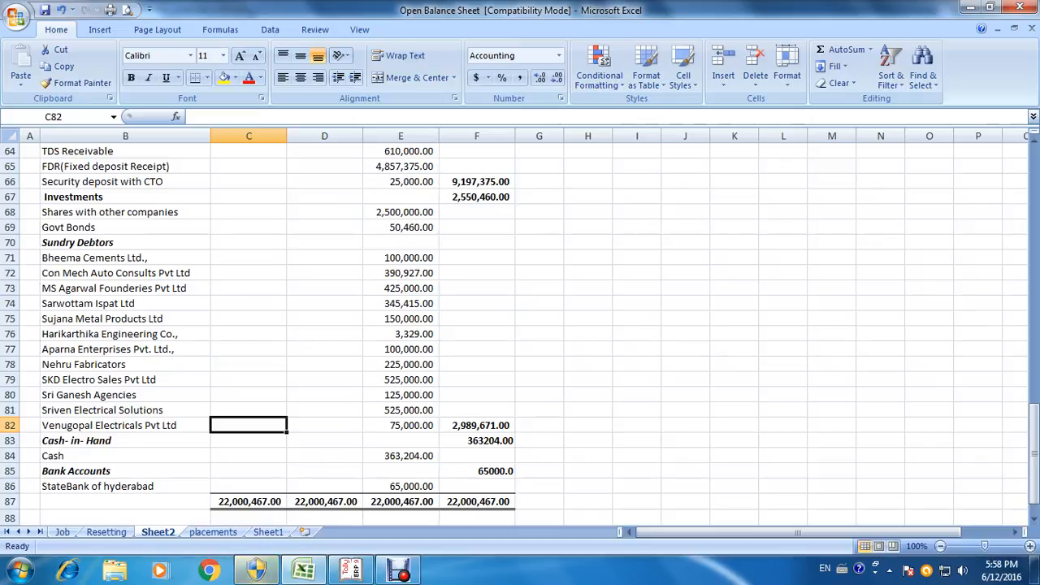
pyautogui.hotkey('alt', 'Tab')
pyautogui.write('75,0')
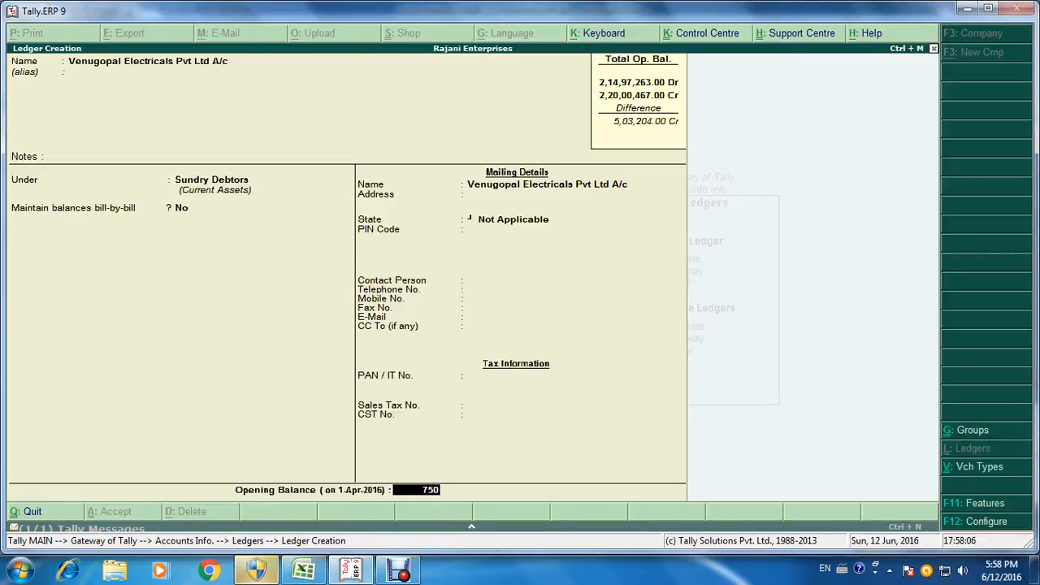
pyautogui.write('00')
pyautogui.press('Return')
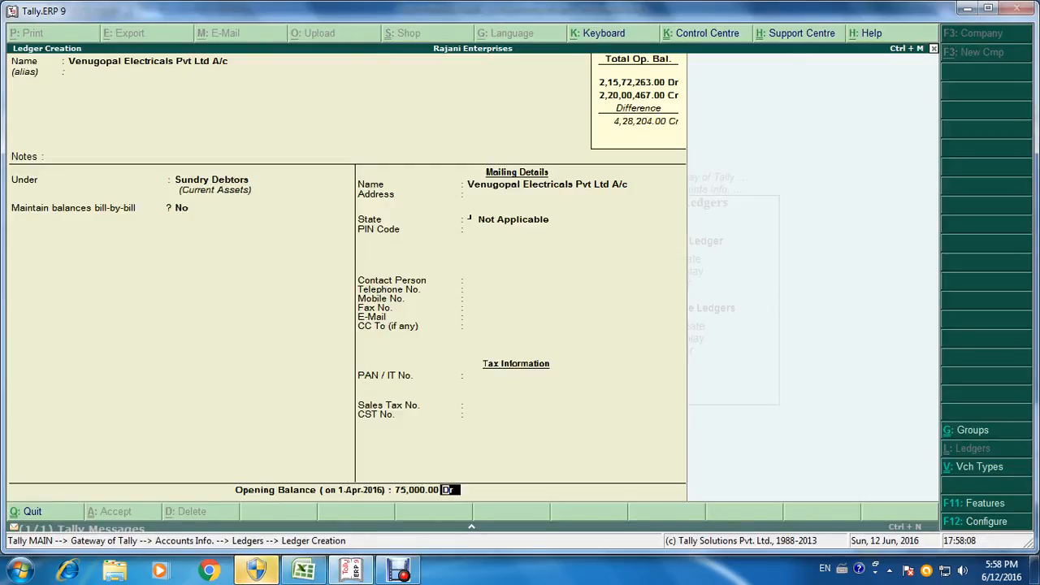
pyautogui.hotkey('alt', 'Tab')
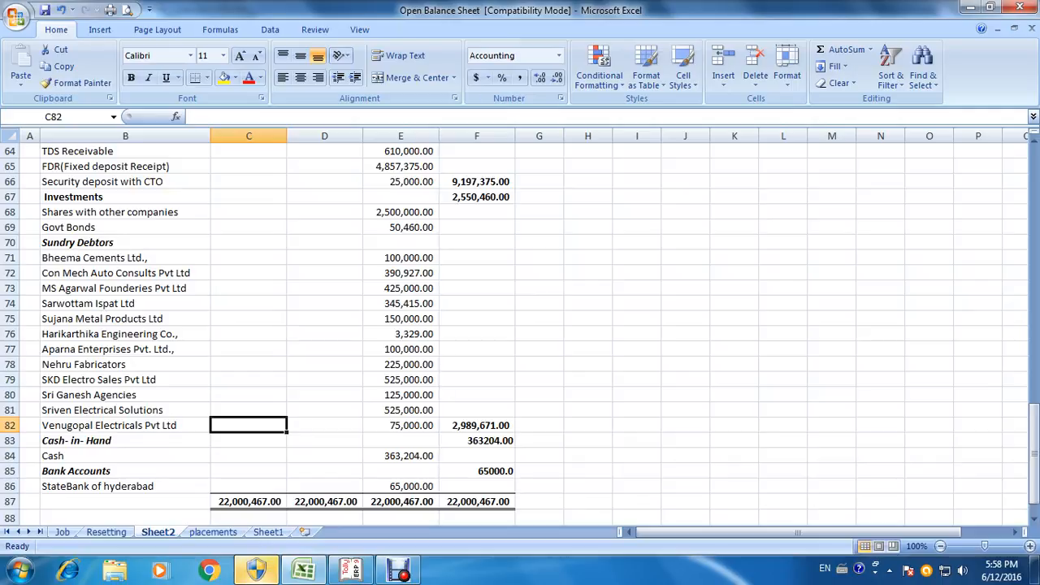
pyautogui.hotkey('alt', 'Tab')
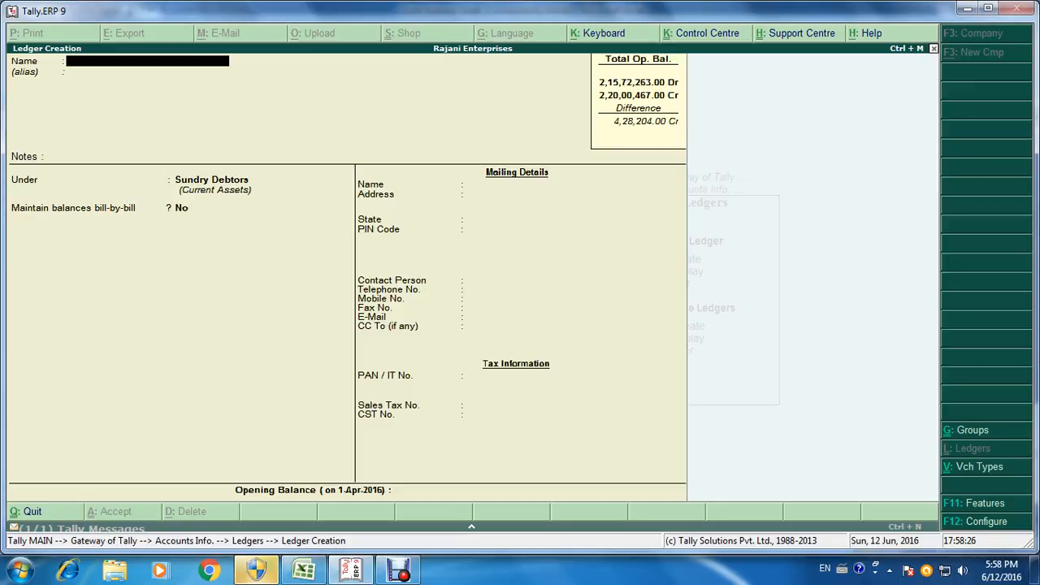
# Review the Excel balance sheet from the sundry creditors and fixed assets down to the cash and bank rows, then return to Tally.
pyautogui.hotkey('alt', 'Tab')
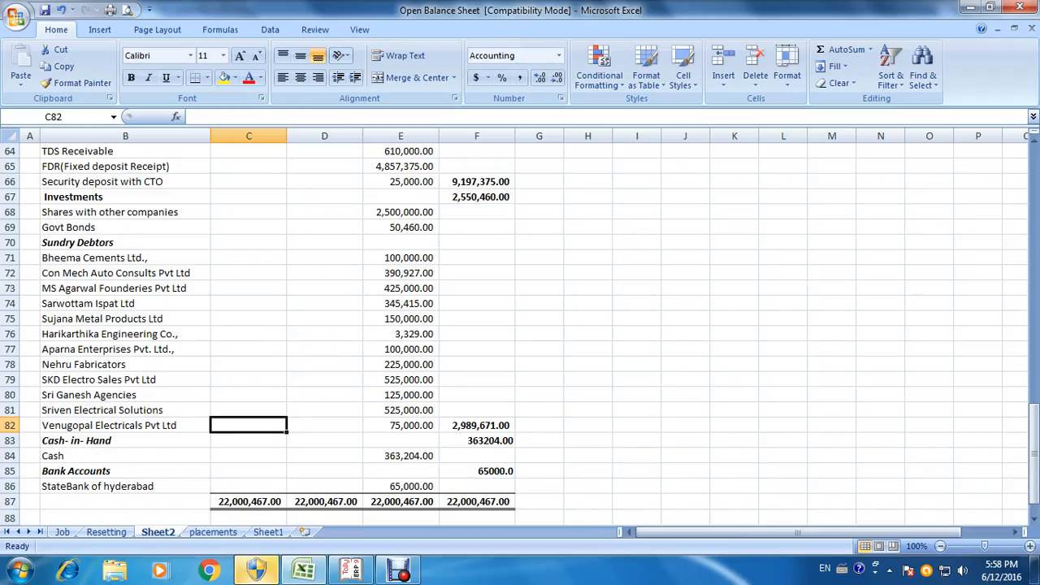
pyautogui.scroll(3, 520, 325)
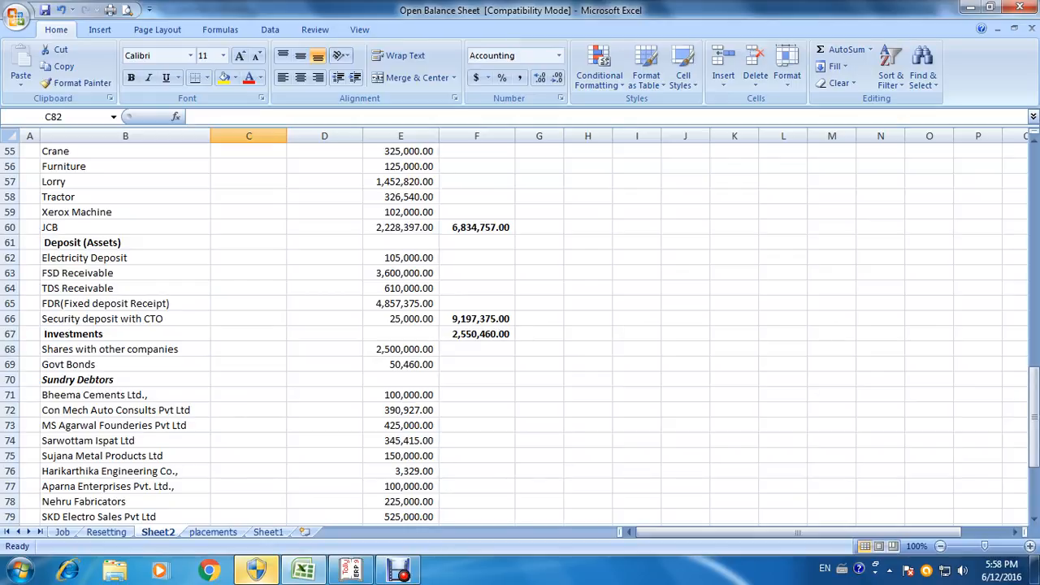
pyautogui.scroll(4, 520, 325)
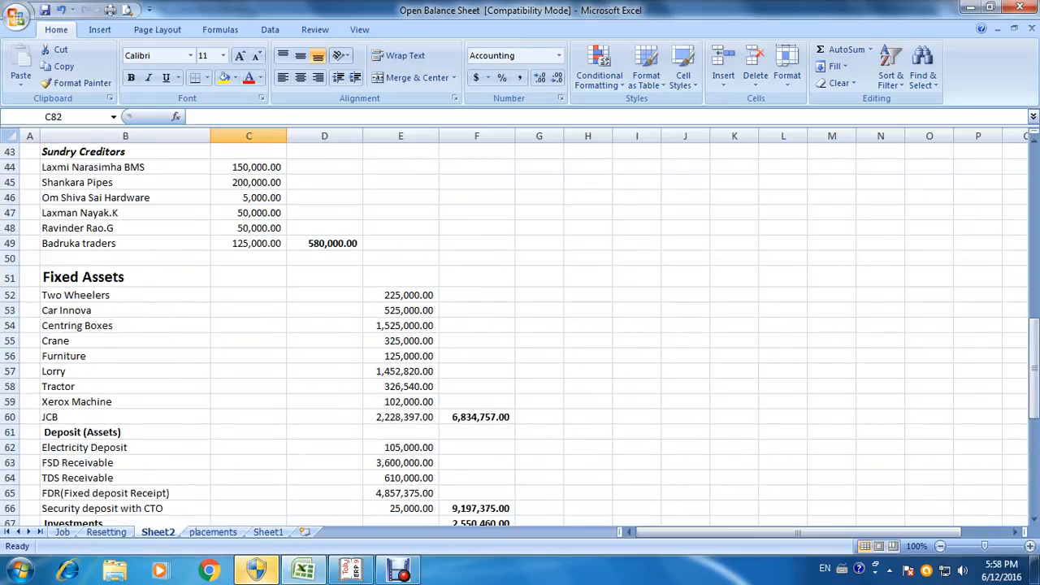
pyautogui.scroll(-4, 520, 325)
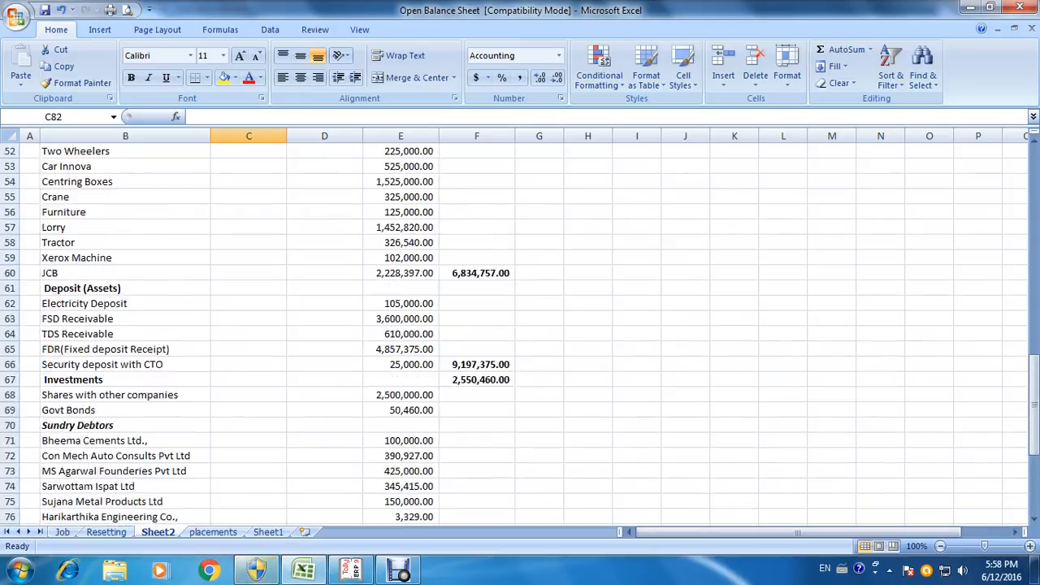
pyautogui.scroll(-2, 520, 325)
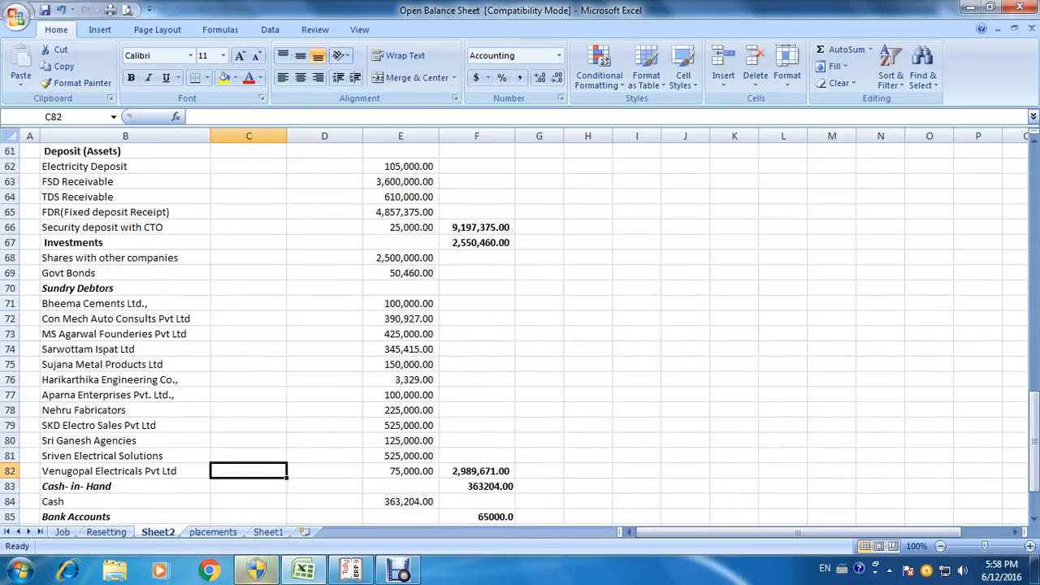
pyautogui.scroll(-2, 520, 324)
pyautogui.hotkey('alt', 'Tab')
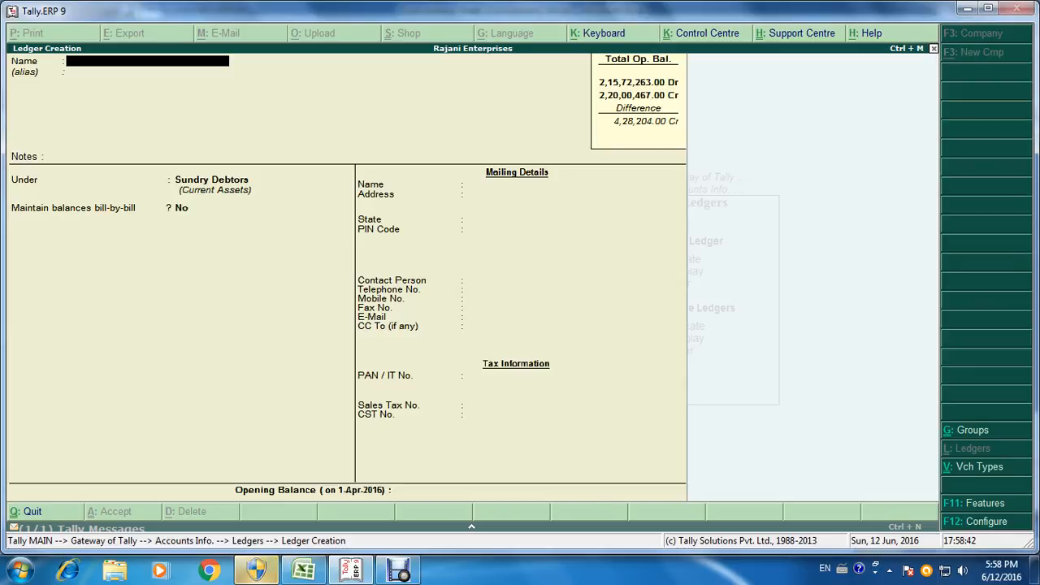
# Leave ledger creation and open the existing Cash at Office ledger for alteration.
pyautogui.press('Escape')
pyautogui.press('Return')
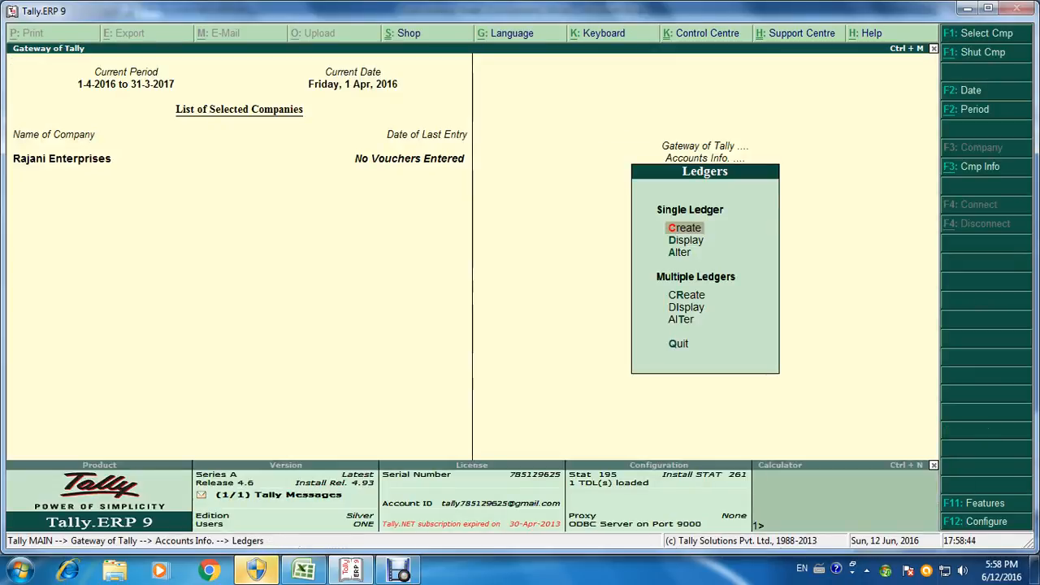
pyautogui.press('Down')
pyautogui.press('Down')
pyautogui.press('Return')
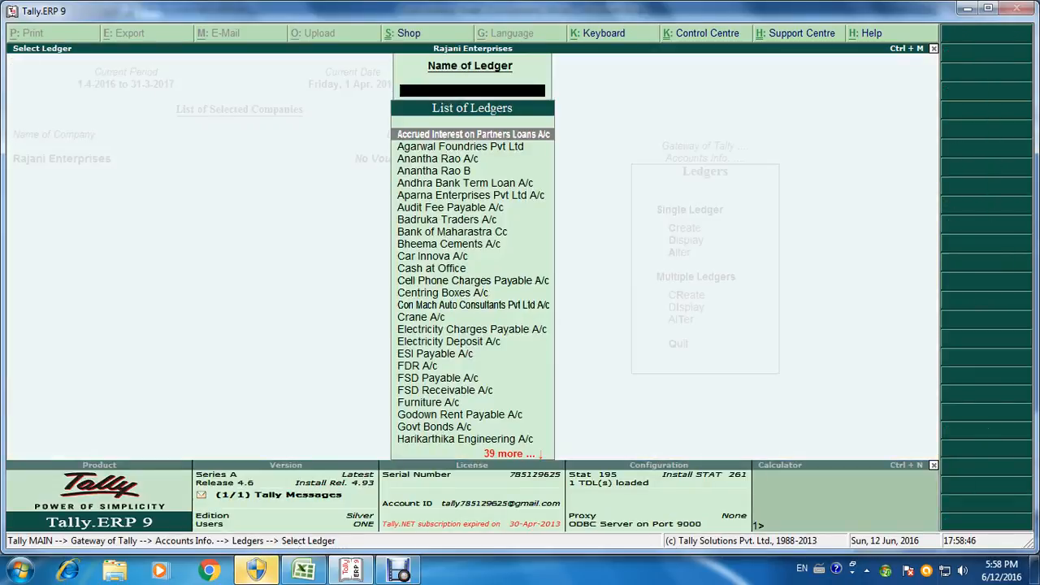
pyautogui.write('Cas')
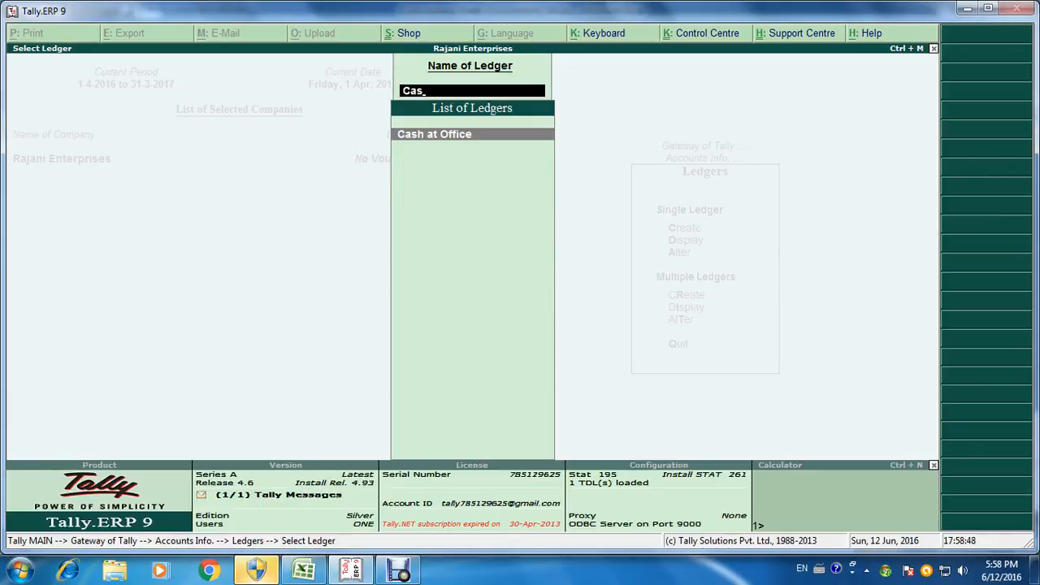
pyautogui.press('Return')
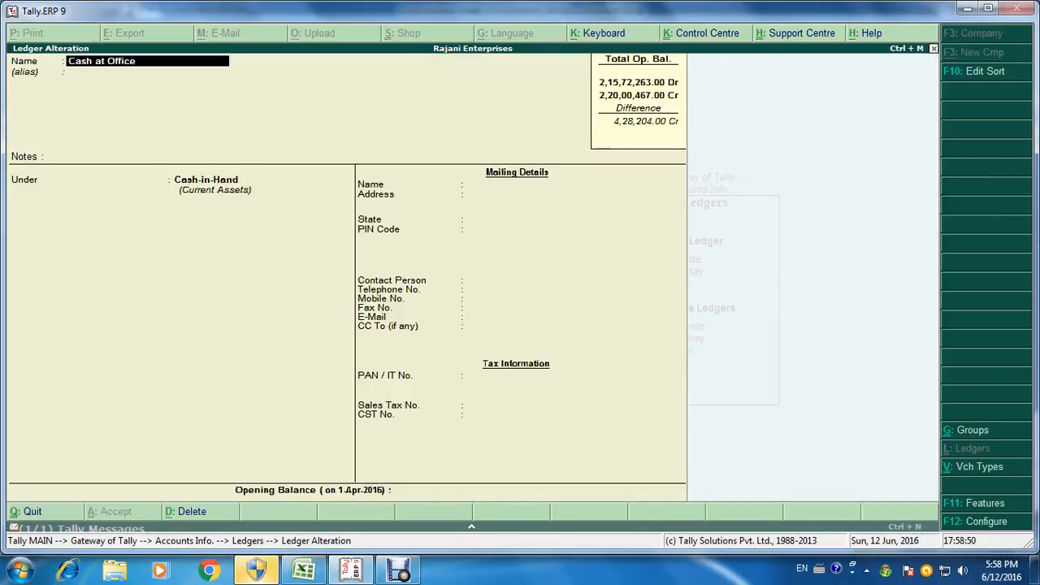
# Keep Cash at Office under Cash-in-Hand, set its opening balance to 363204 Dr from the Excel cash row and save the ledger.
pyautogui.press('Return')
pyautogui.press('Return')
pyautogui.press('Return')
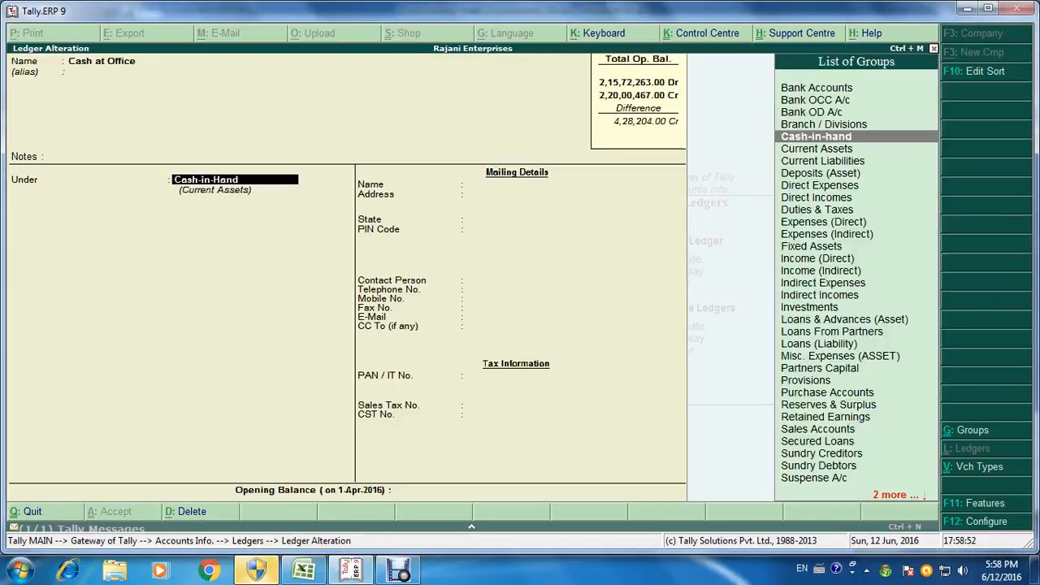
pyautogui.press('Return')
pyautogui.hotkey('alt', 'Tab')
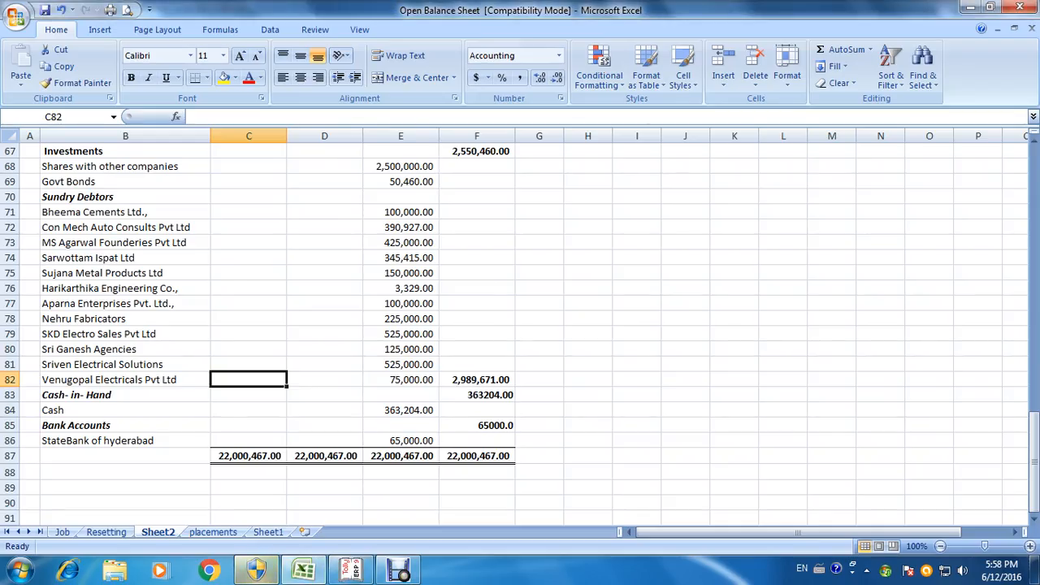
pyautogui.hotkey('alt', 'Tab')
pyautogui.write('3')
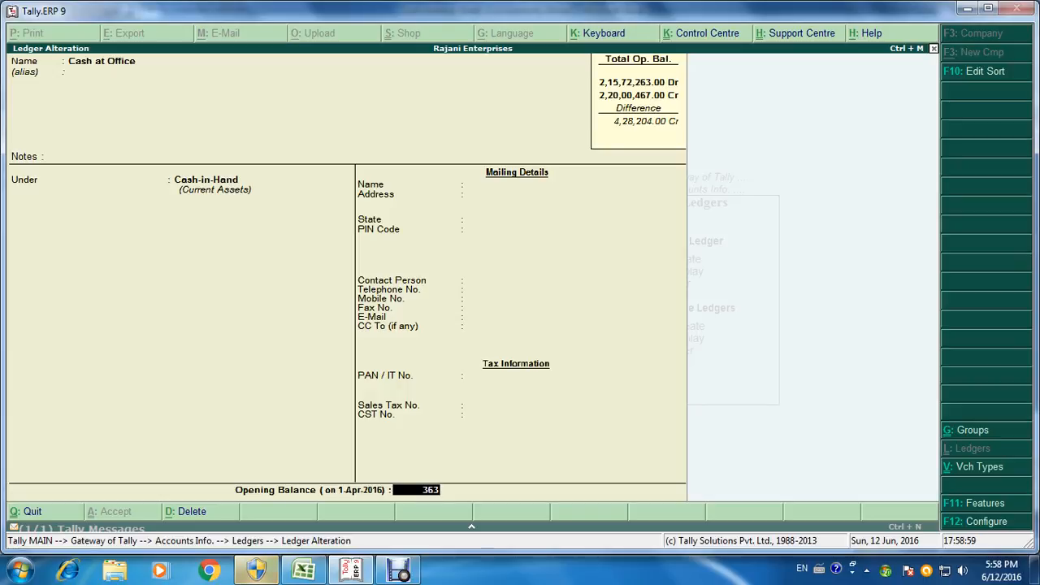
pyautogui.write(',63,204')
pyautogui.press('Return')
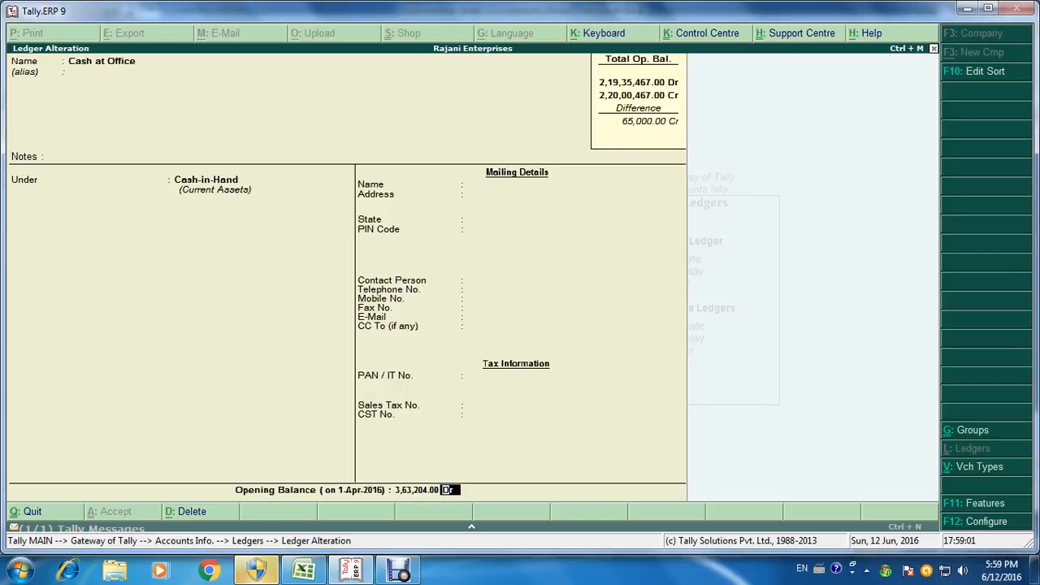
pyautogui.press('Return')
pyautogui.press('Return')
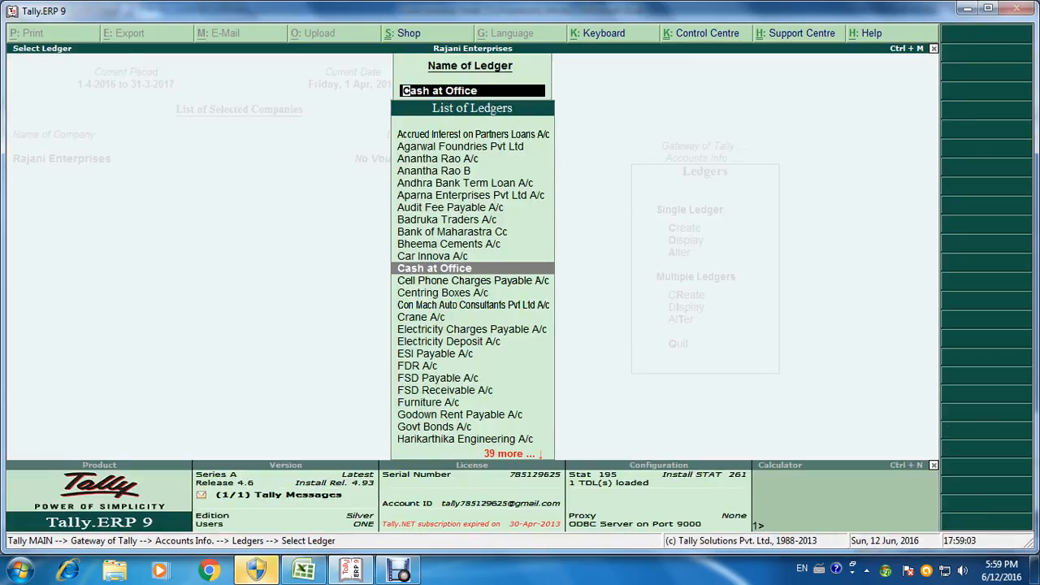
# Leave ledger alteration, check the bank account row in Excel and name a new Tally ledger Statebank of Hyderabad A/c.
pyautogui.press('Escape')
pyautogui.press('Escape')
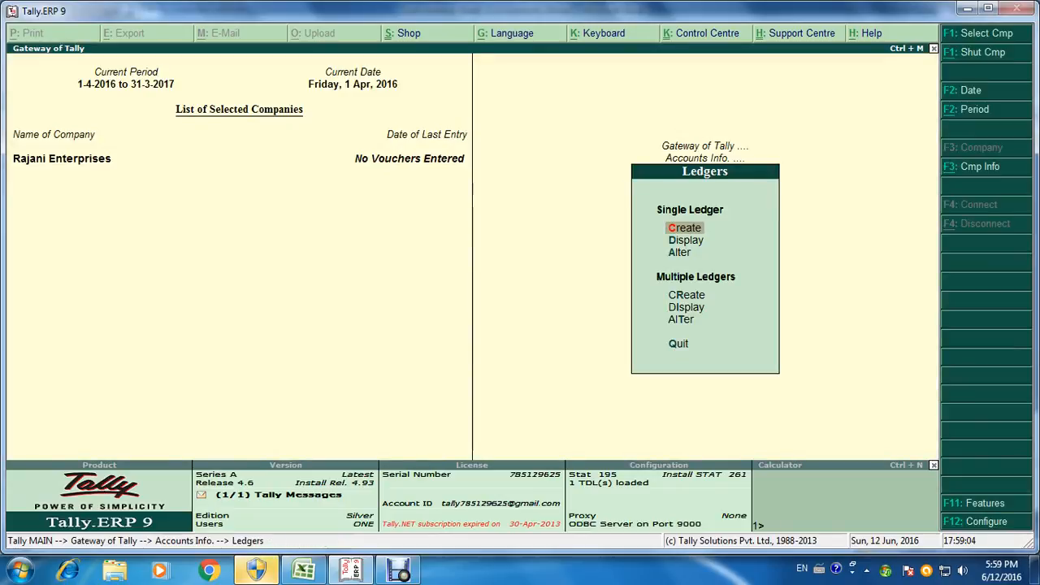
pyautogui.press('Return')
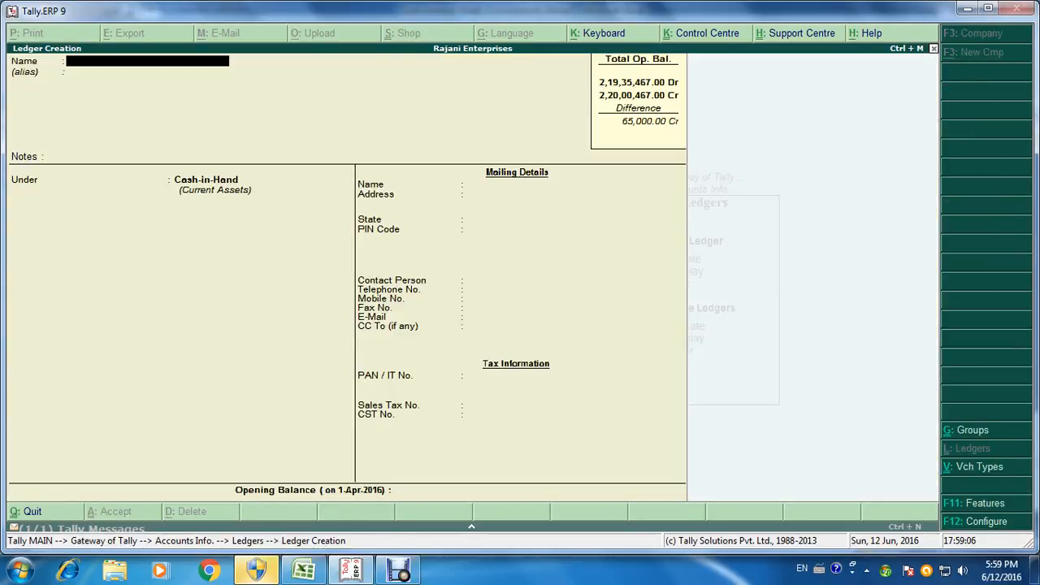
pyautogui.hotkey('alt', 'Tab')
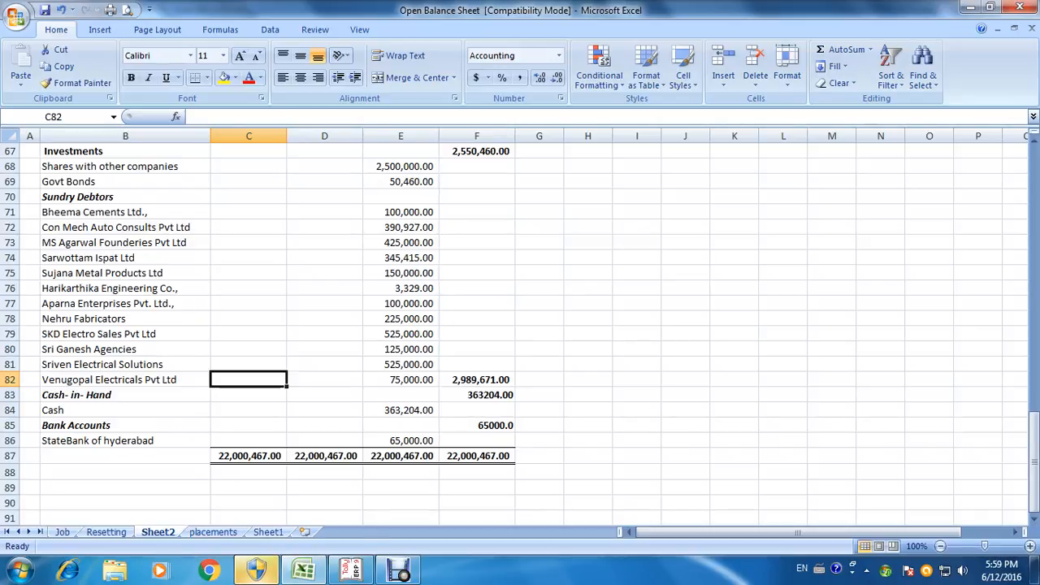
pyautogui.hotkey('alt', 'Tab')
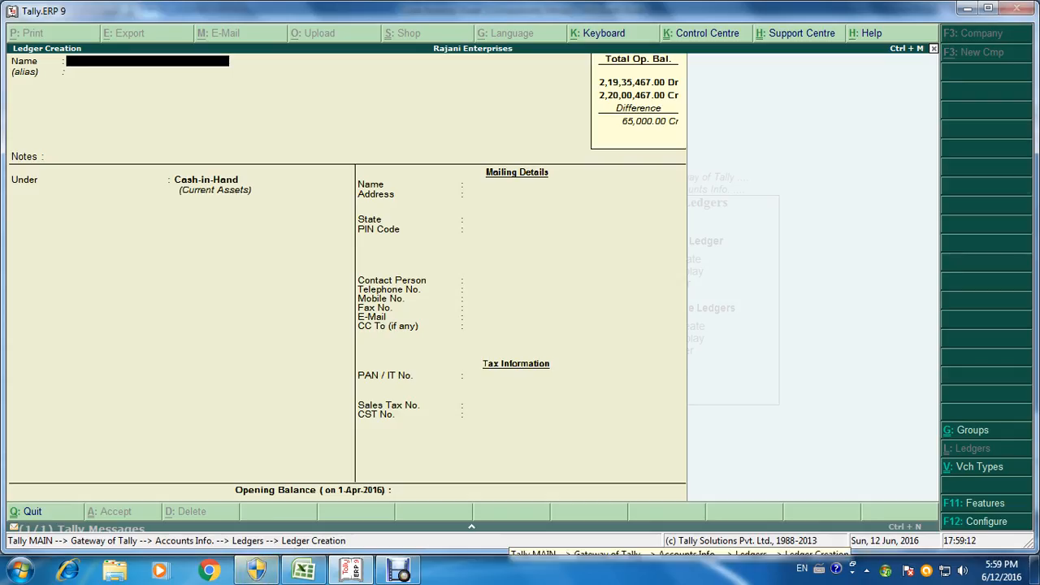
pyautogui.write('State')
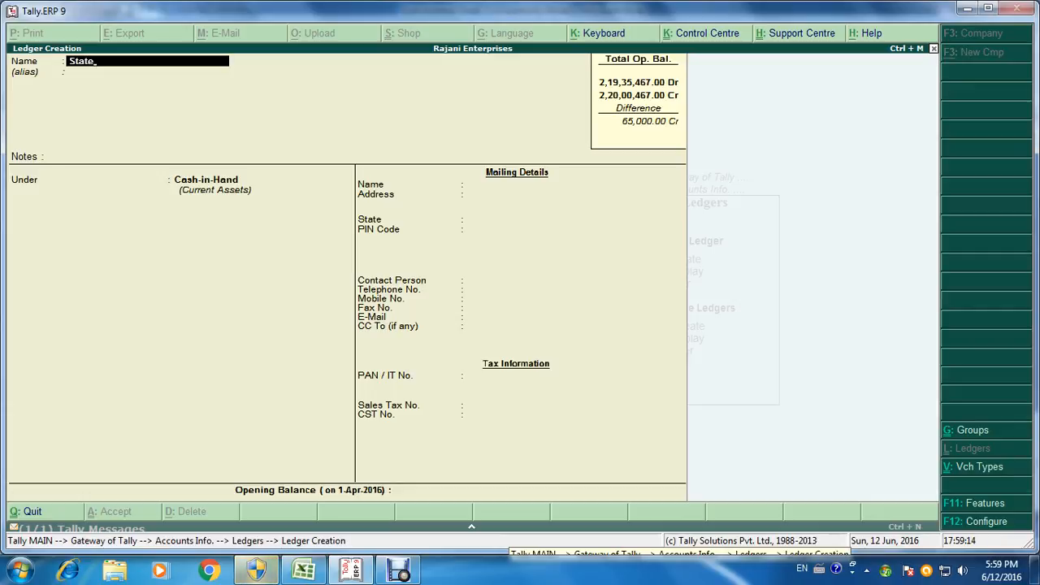
pyautogui.write('bank of Hyderab')
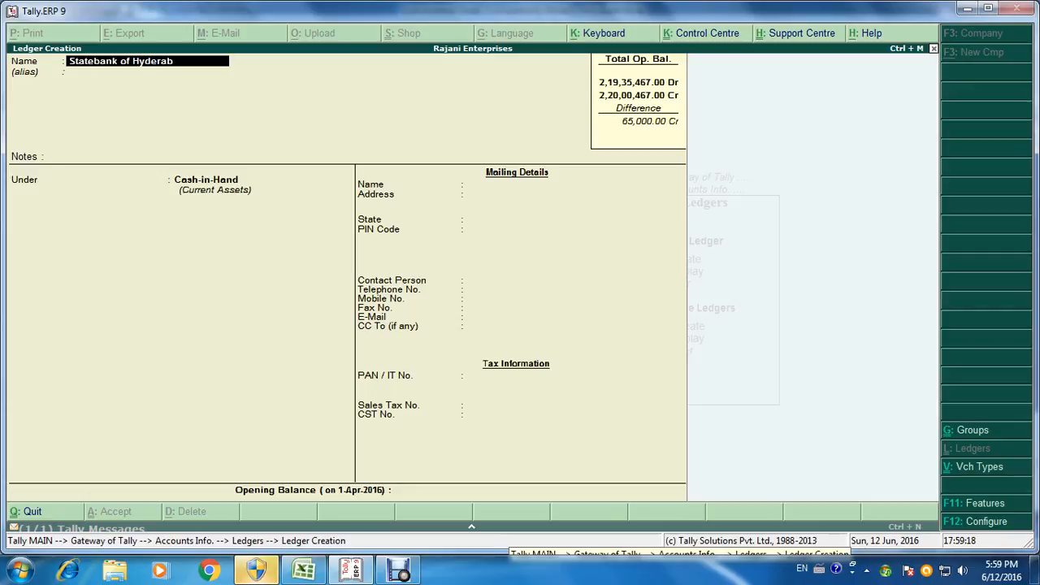
pyautogui.write('ad a')
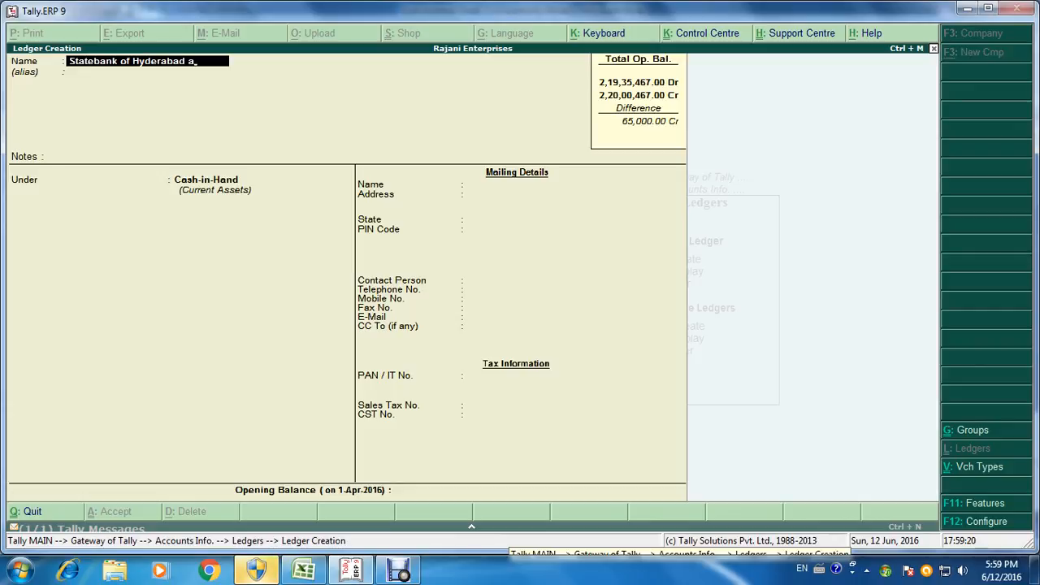
pyautogui.write('/c')
# Leave the bank ledger's alias blank and accept Cash-in-Hand as its group.
pyautogui.press('Return')
pyautogui.press('Return')
pyautogui.press('Return')
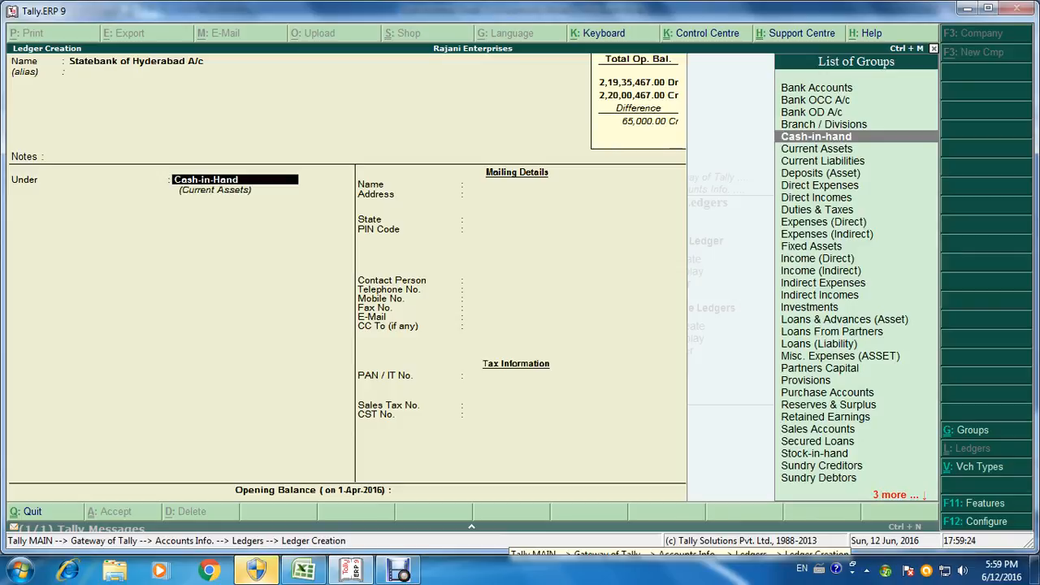
pyautogui.press('Return')
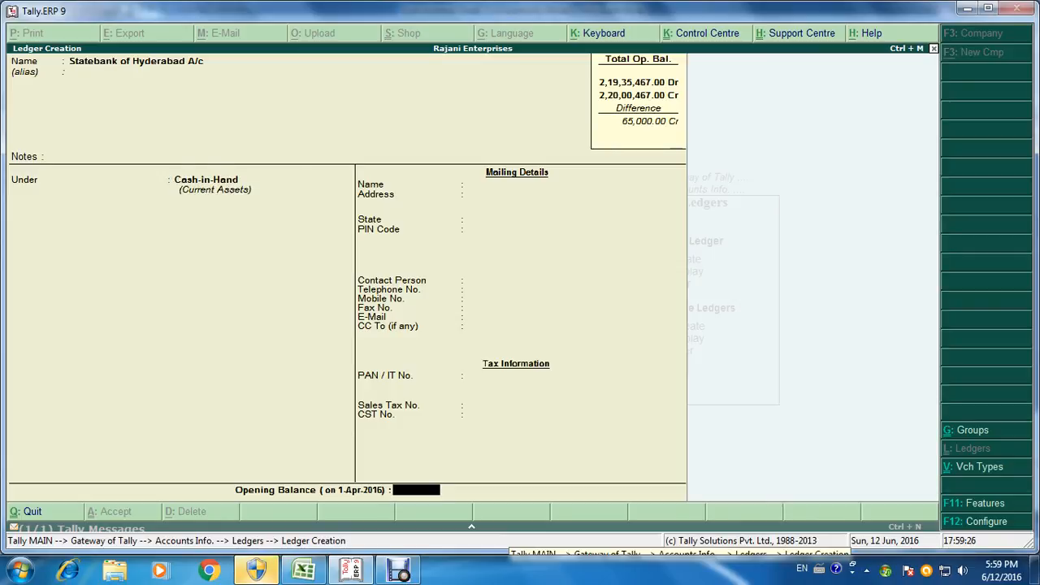
# Check the bank amount in Excel, set the Statebank of Hyderabad A/c opening balance to 65000 Dr and save the ledger.
pyautogui.hotkey('alt', 'Tab')
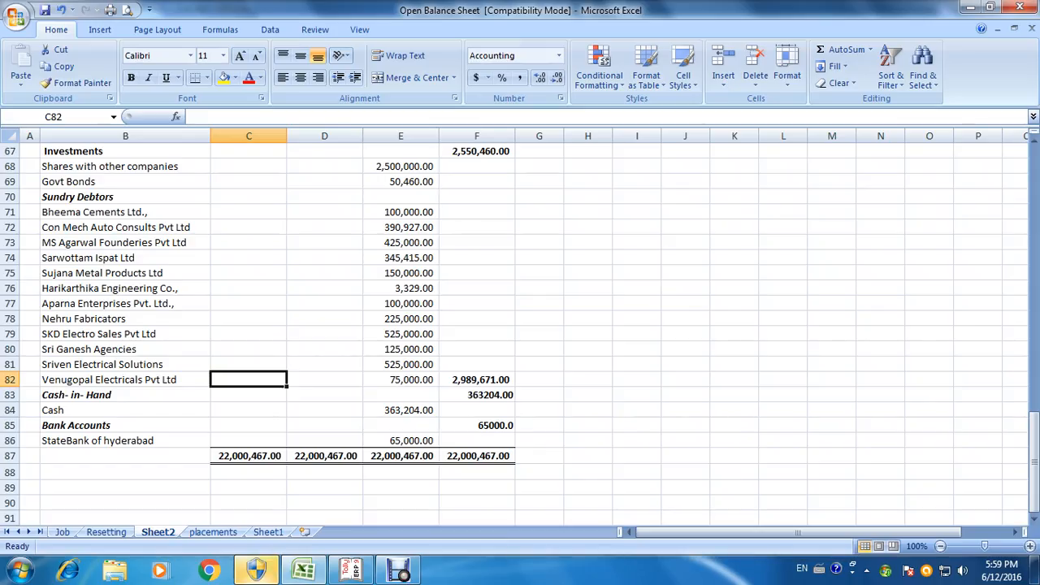
pyautogui.hotkey('alt', 'Tab')
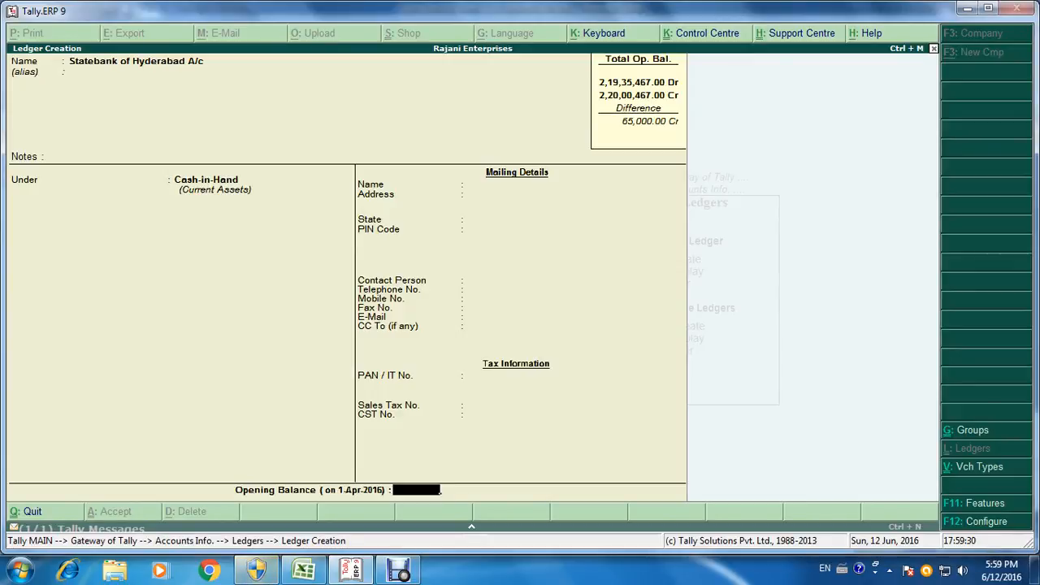
pyautogui.write('65000')
pyautogui.press('Return')
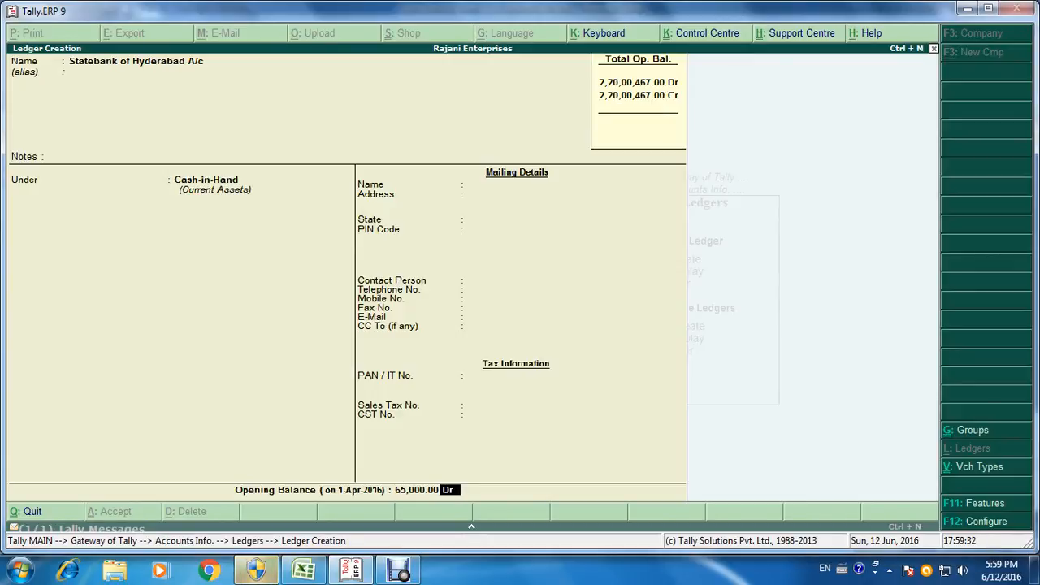
pyautogui.press('Return')
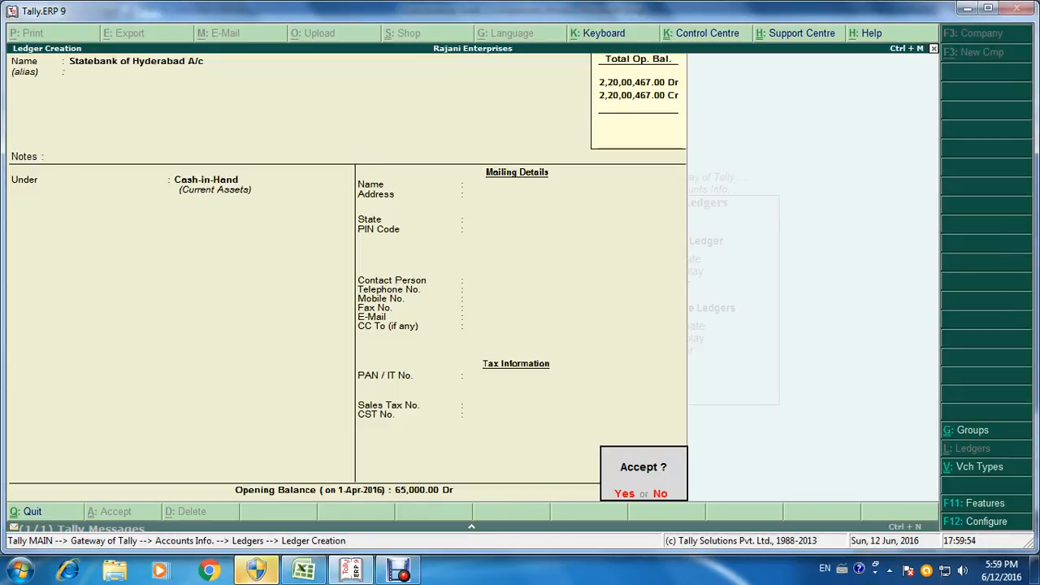
pyautogui.press('Return')
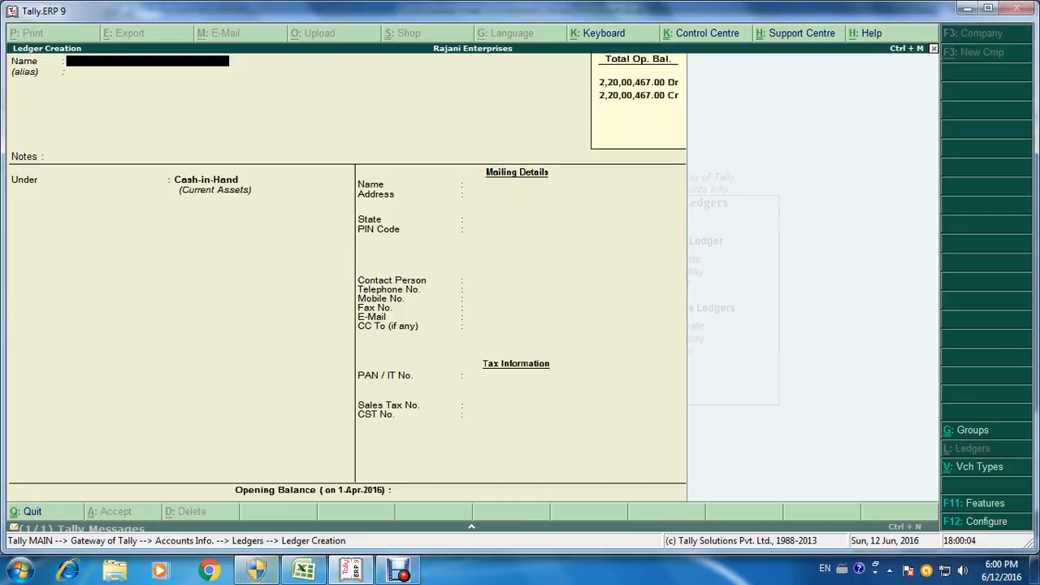
# Switch to the Excel balance sheet, insert a row above Govt Bonds under Investments and label it Stock on hand.
pyautogui.hotkey('alt', 'Tab')
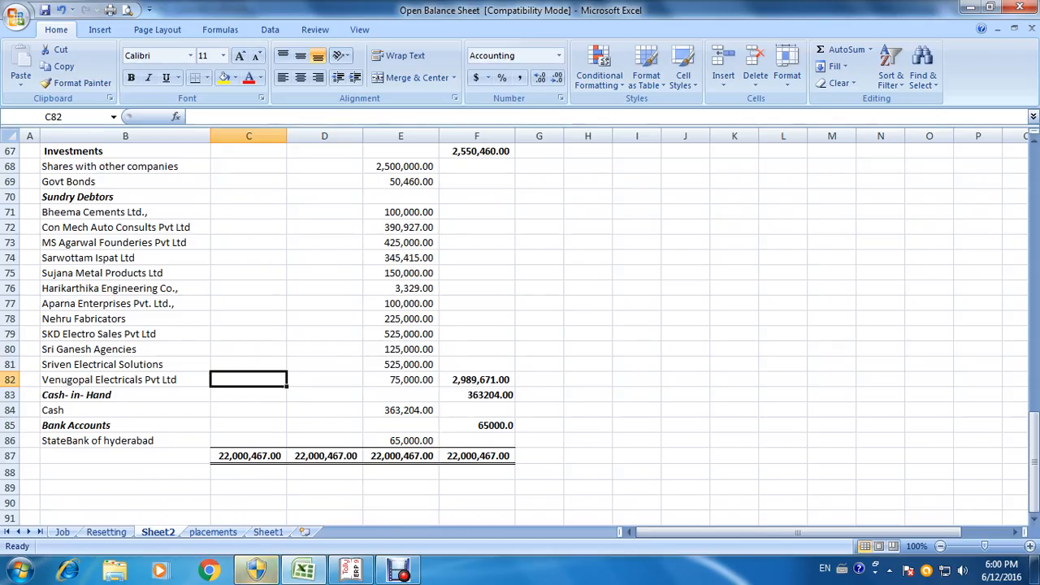
pyautogui.scroll(3, 520, 325)
pyautogui.scroll(1, 520, 325)
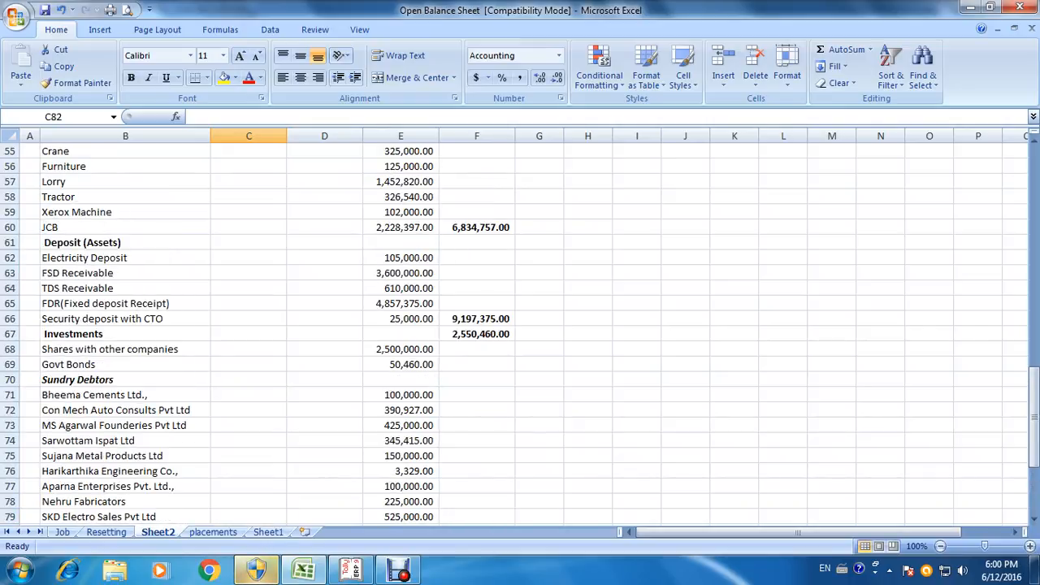
pyautogui.scroll(-1, 520, 325)
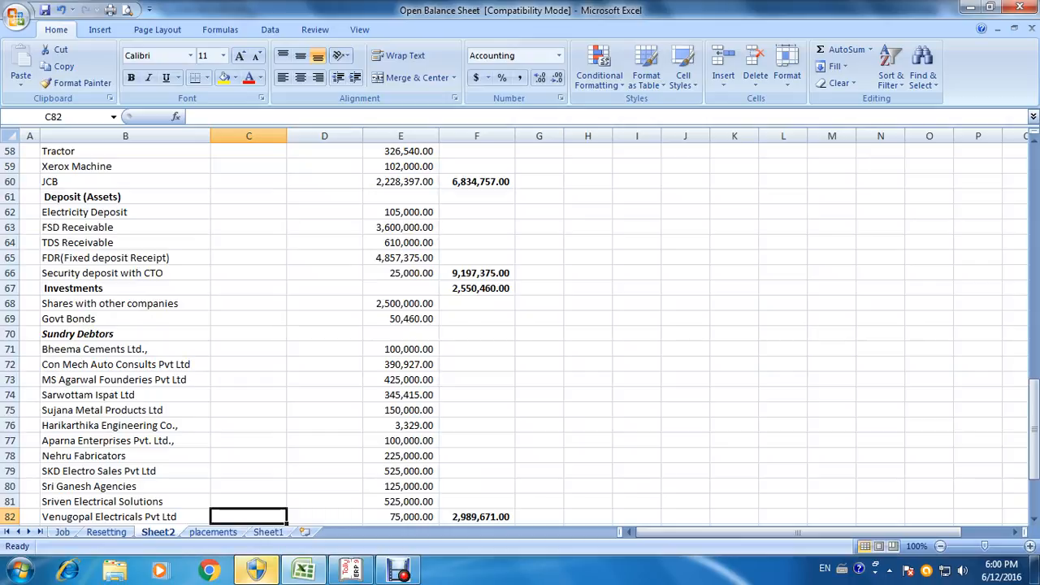
pyautogui.click(125, 318)
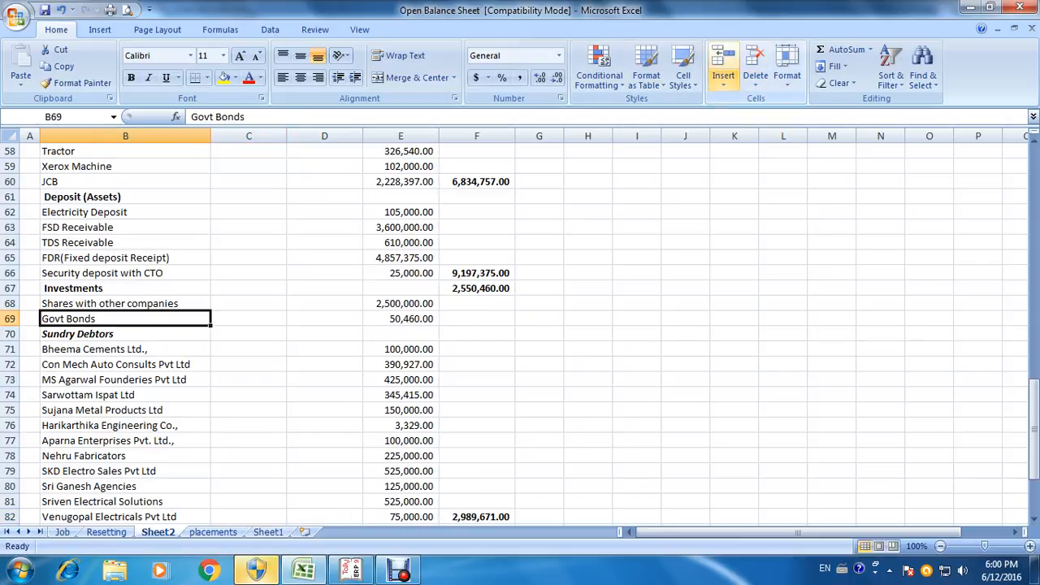
pyautogui.click(723, 81)
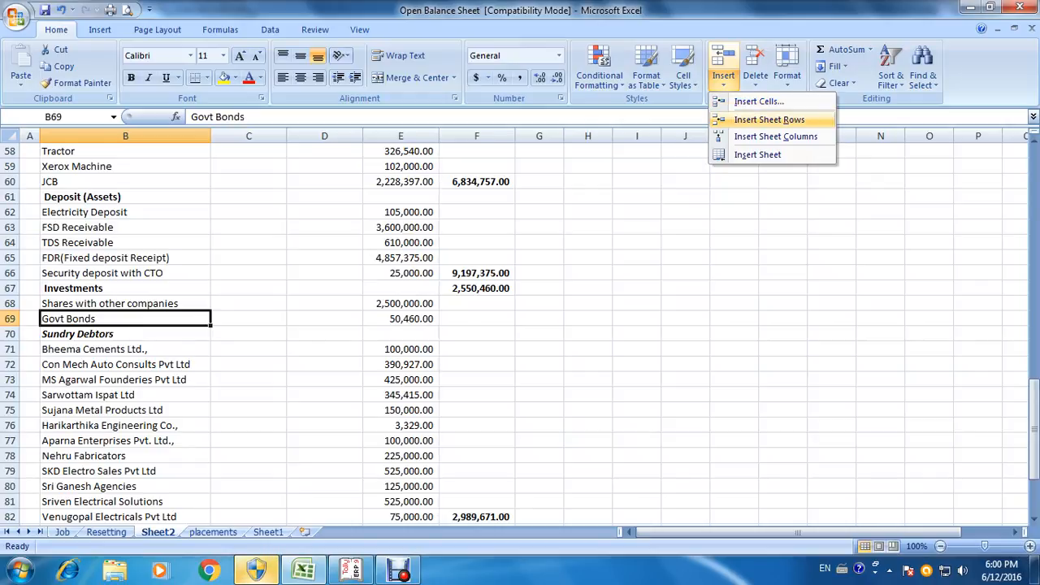
pyautogui.click(769, 119)
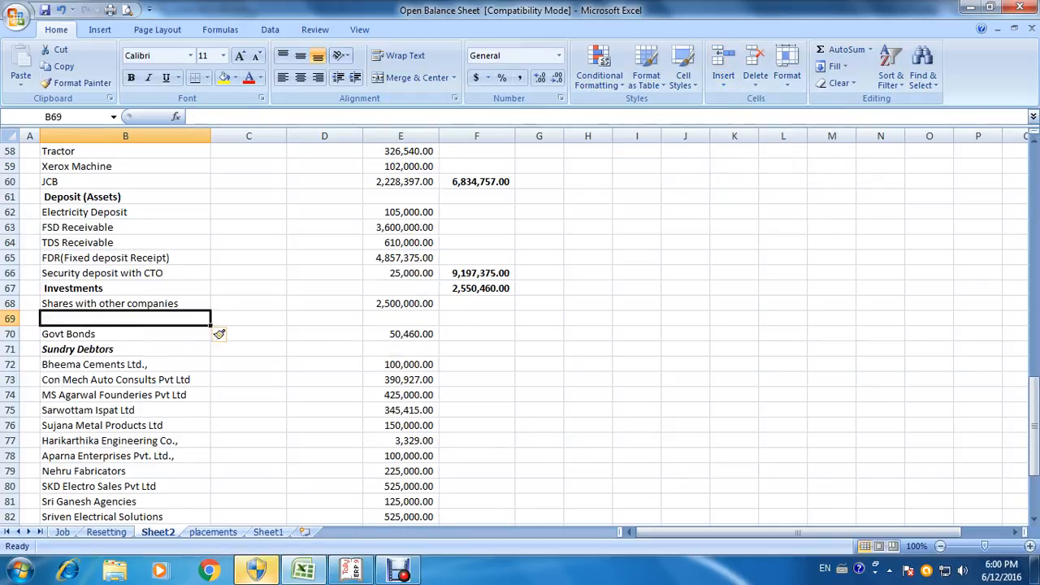
pyautogui.write('Stock ')
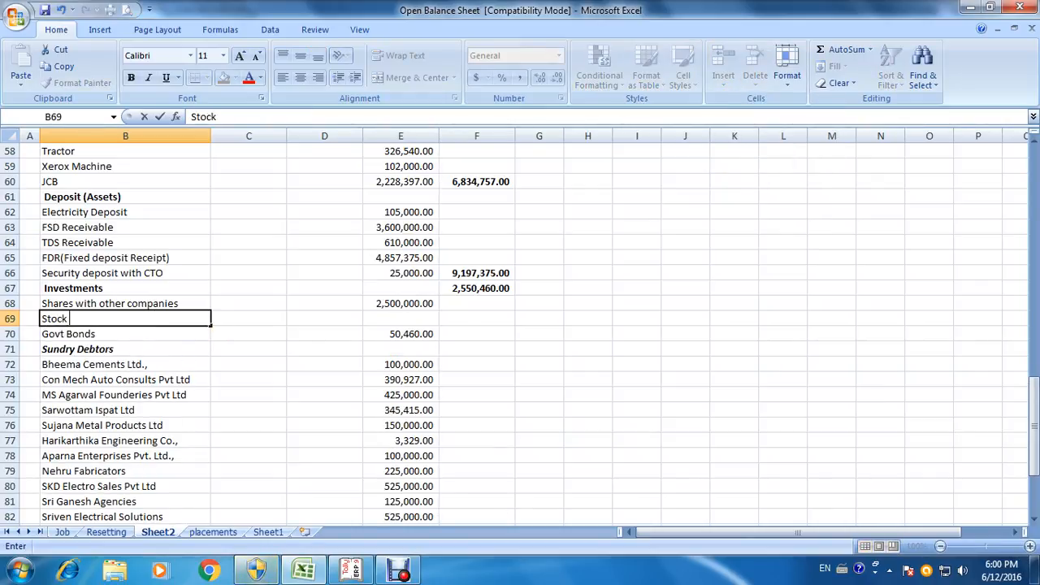
pyautogui.write('on hand')
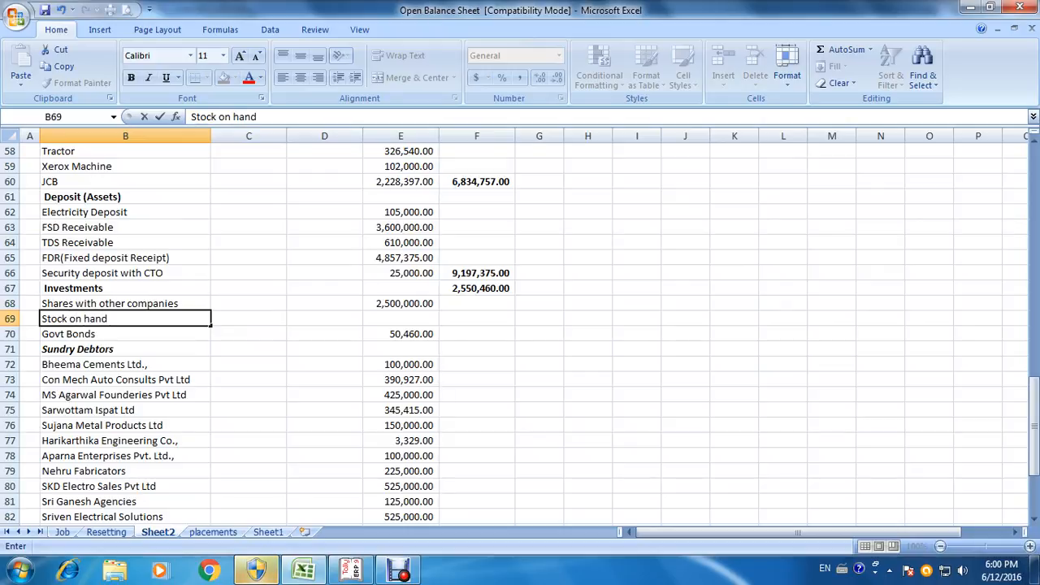
pyautogui.click(685, 364)
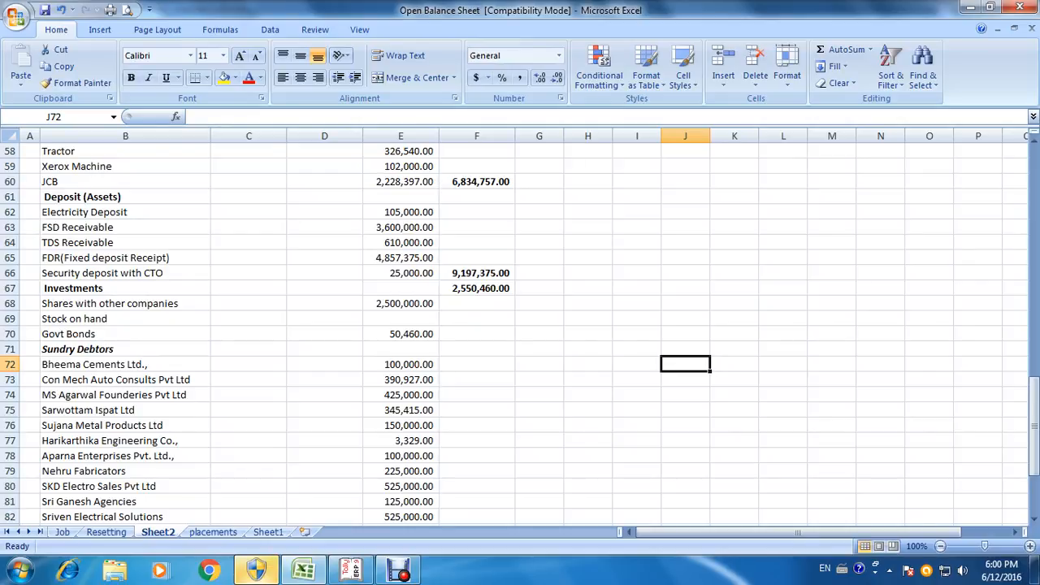
# Enter 2400000 as the Stock on hand amount in cell E69.
pyautogui.click(401, 319)
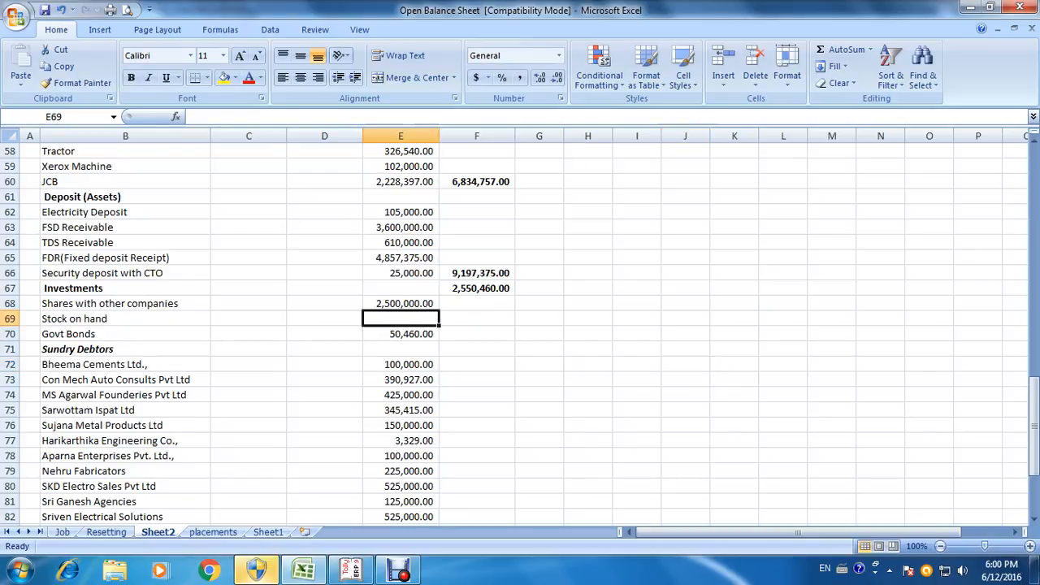
pyautogui.write('24000')
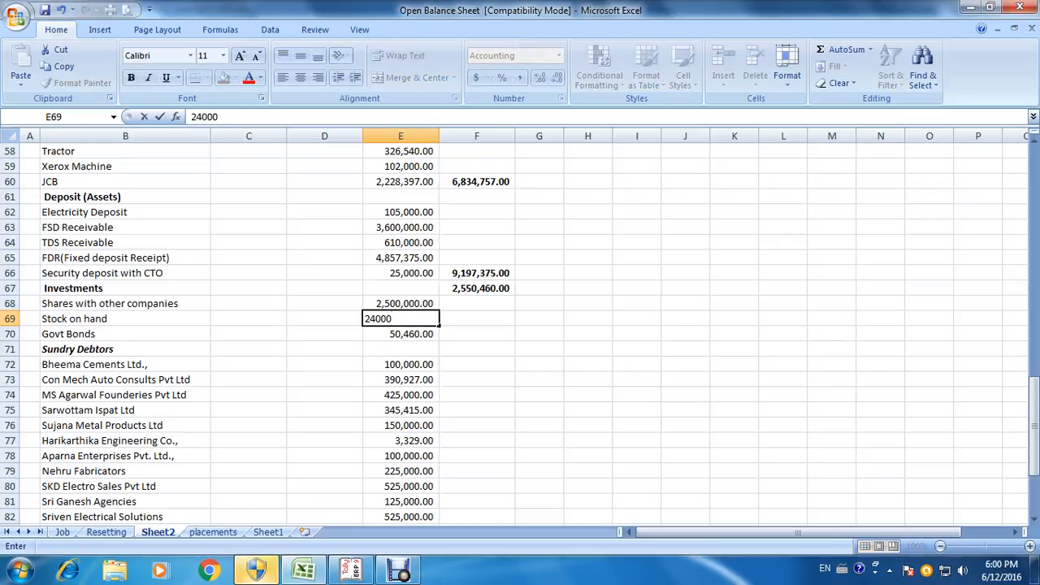
pyautogui.write('00')
pyautogui.press('Return')
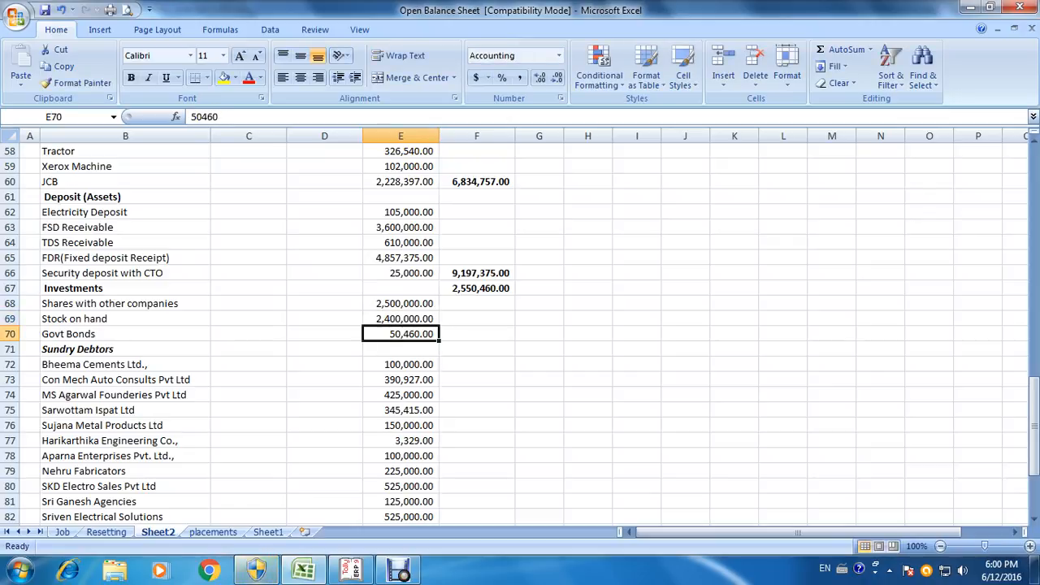
# Change the Shares with other companies amount in cell E68 to 100,000 and check the balance sheet totals.
pyautogui.click(401, 303)
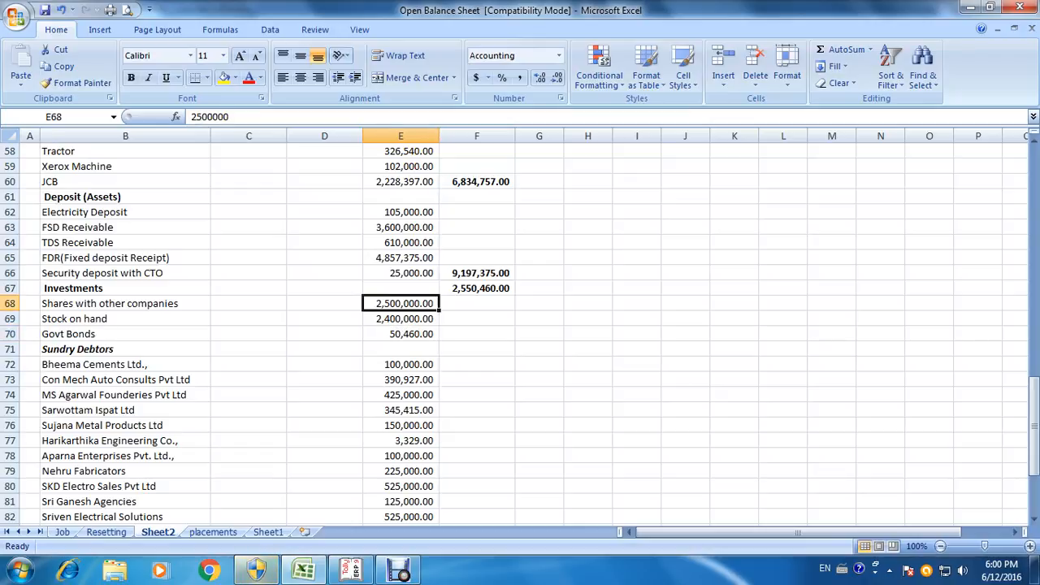
pyautogui.write('100')
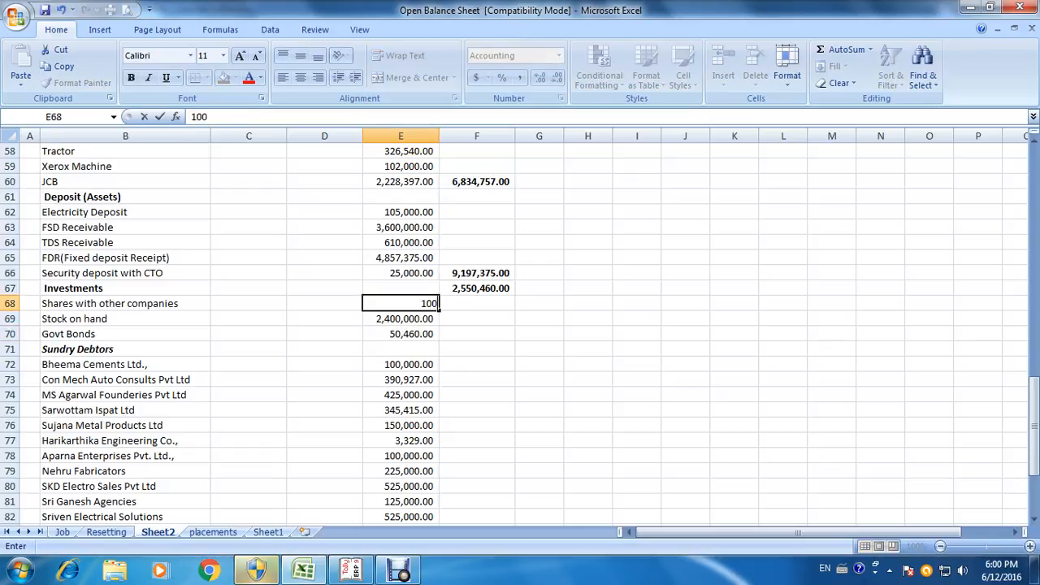
pyautogui.write(',00000')
pyautogui.press('Return')
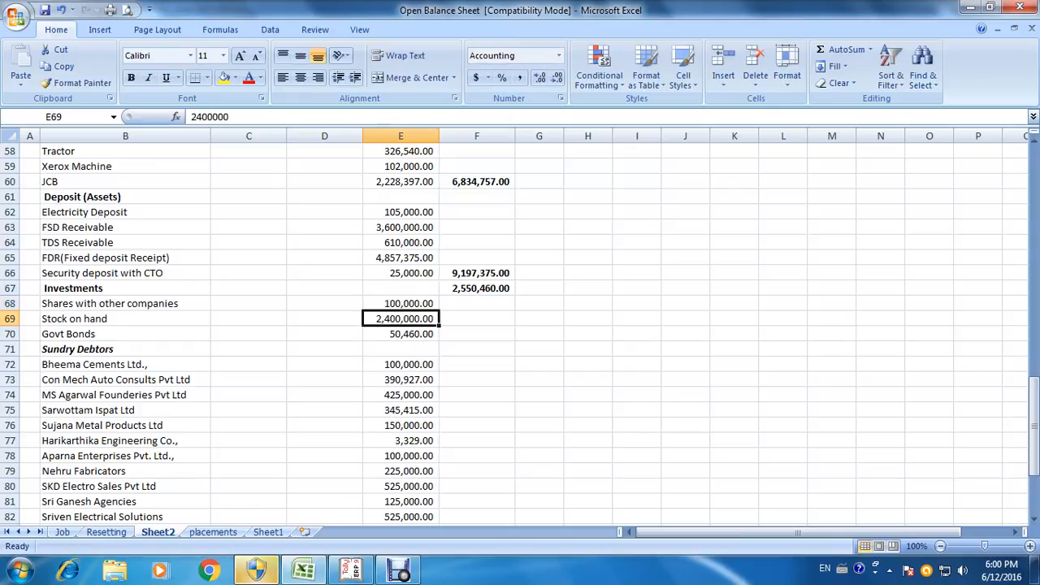
pyautogui.scroll(-4, 520, 325)
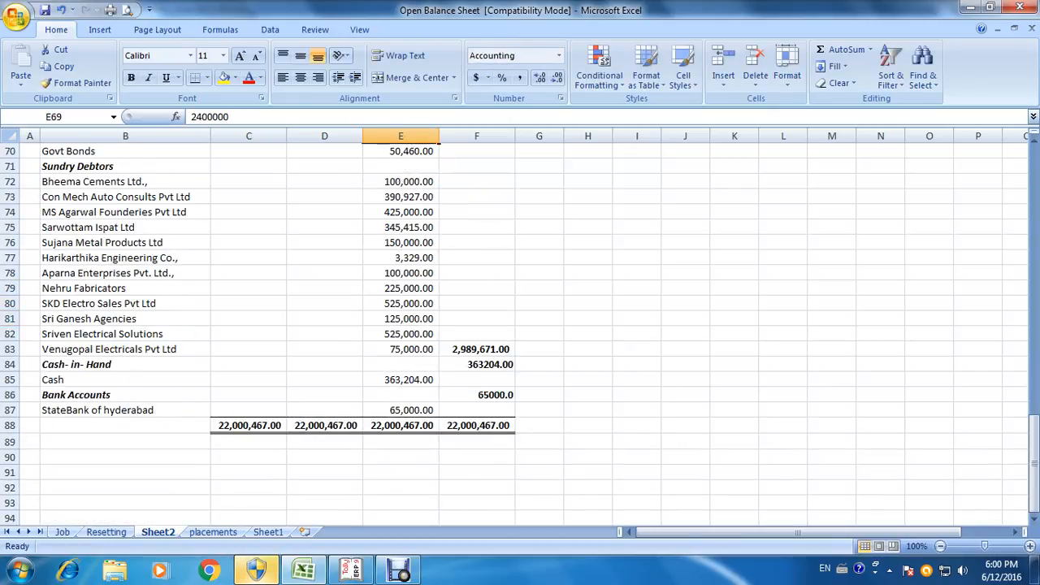
pyautogui.scroll(4, 520, 325)
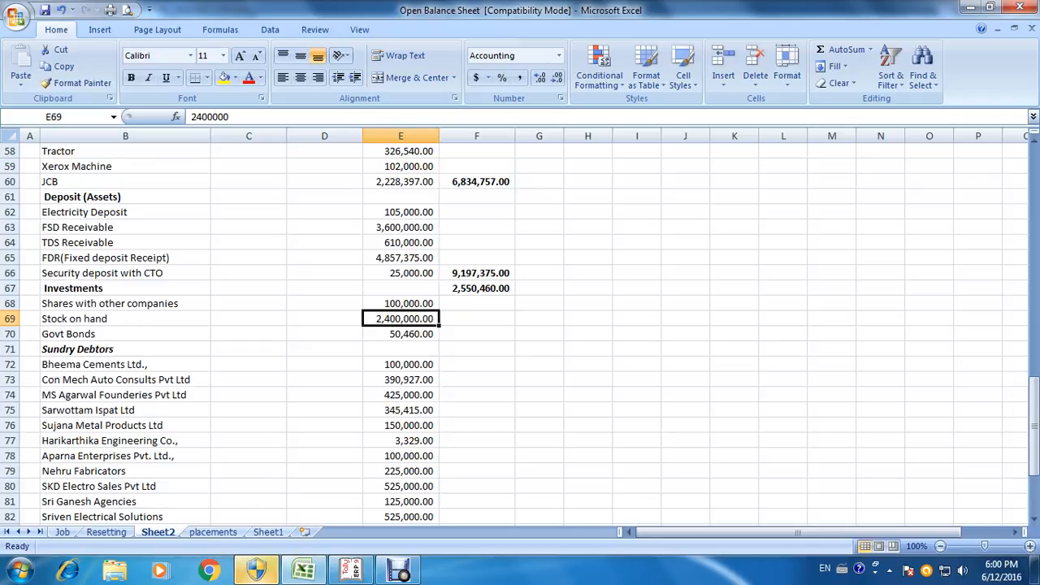
# Return to Tally, reopen single ledger creation and name the new ledger Opening Stock A/c with no alias.
pyautogui.hotkey('alt', 'Tab')
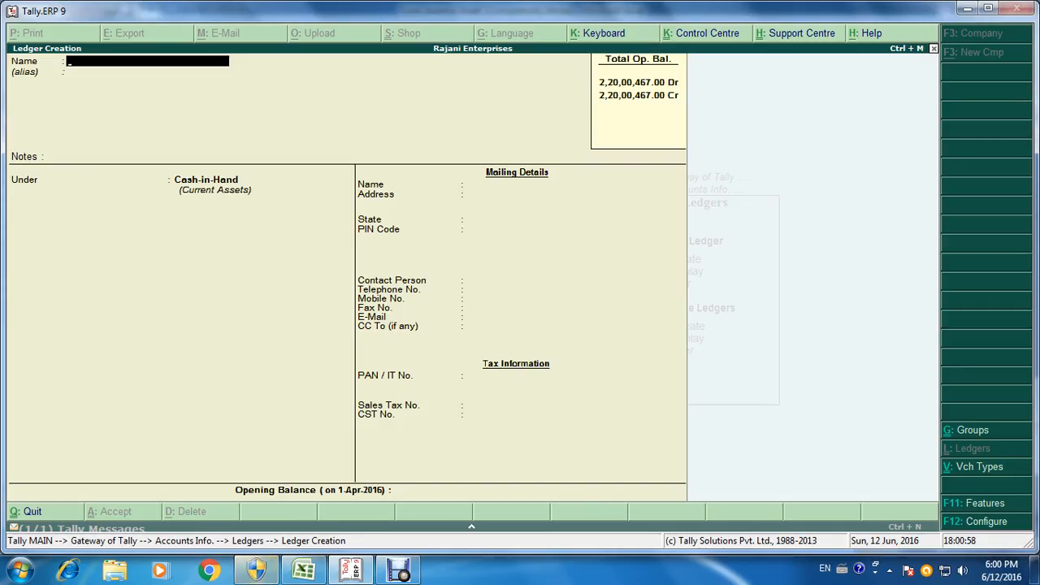
pyautogui.press('Escape')
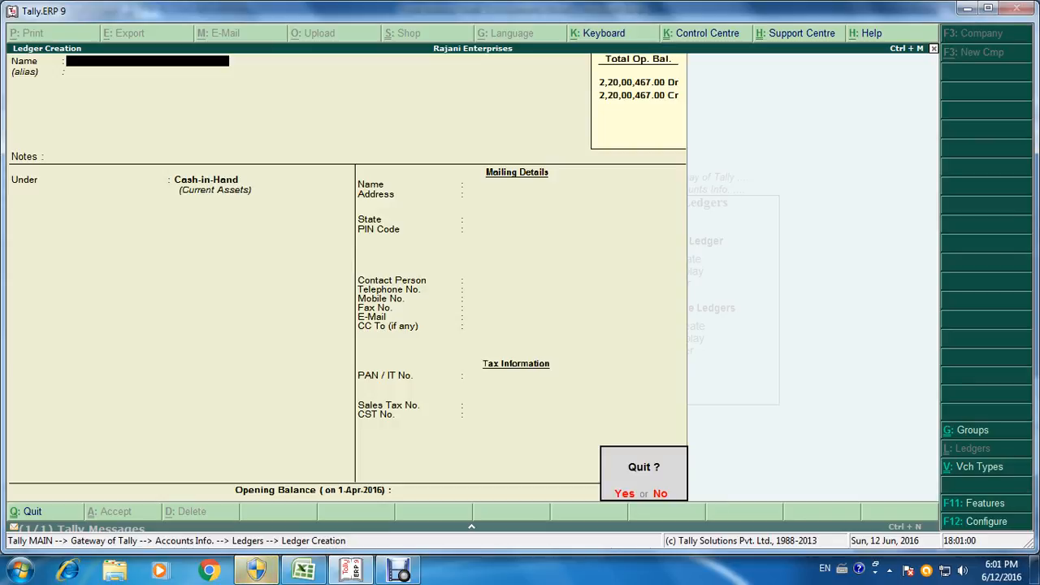
pyautogui.press('y')
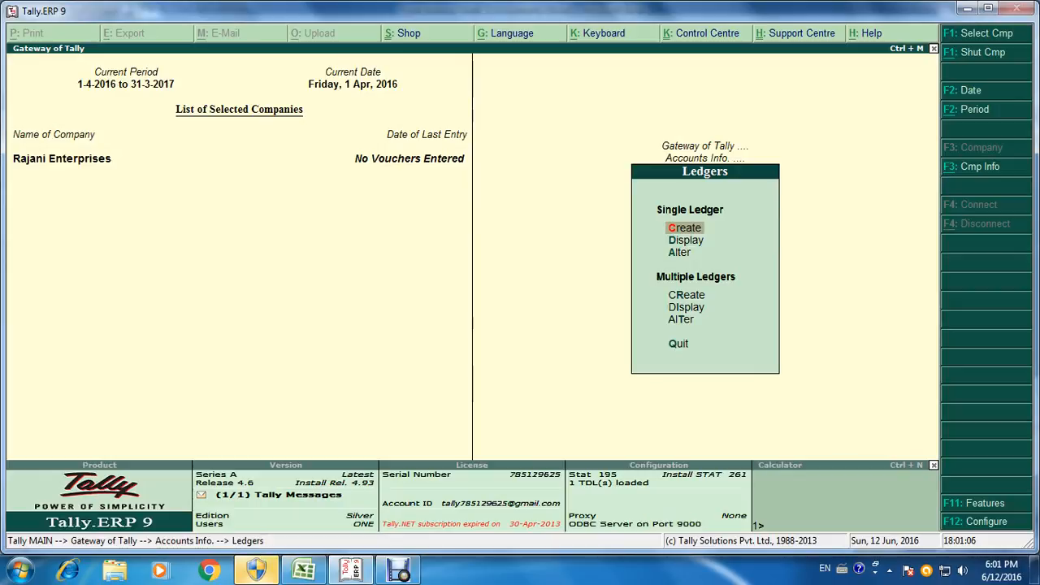
pyautogui.press('Return')
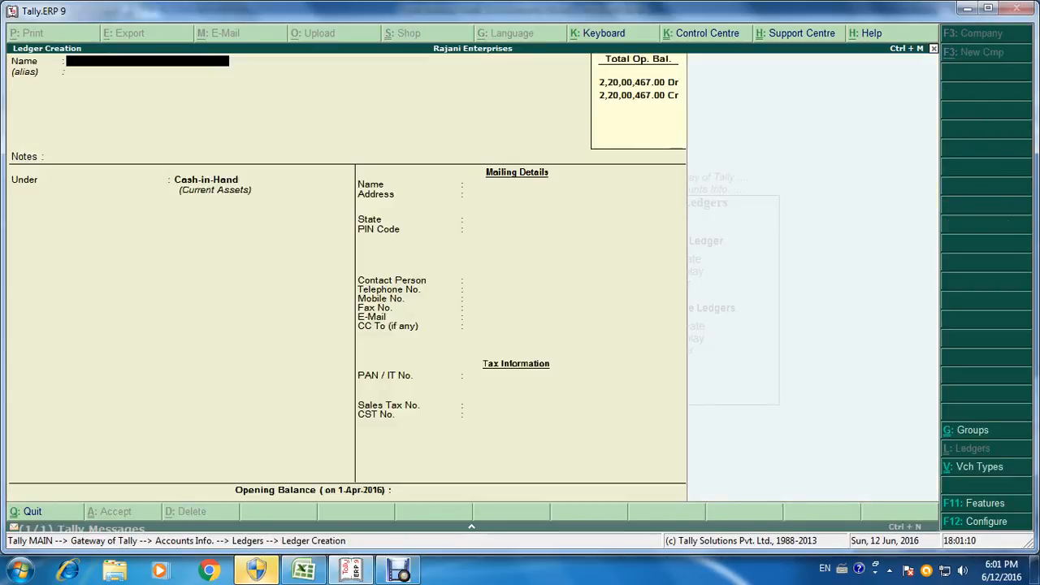
pyautogui.write('Opening Sto')
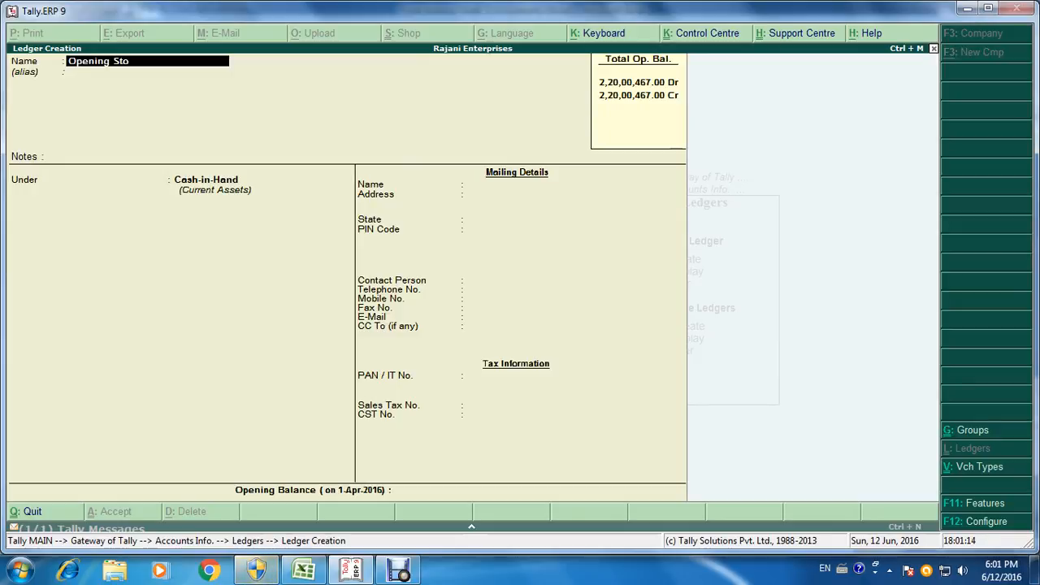
pyautogui.write('ck a')
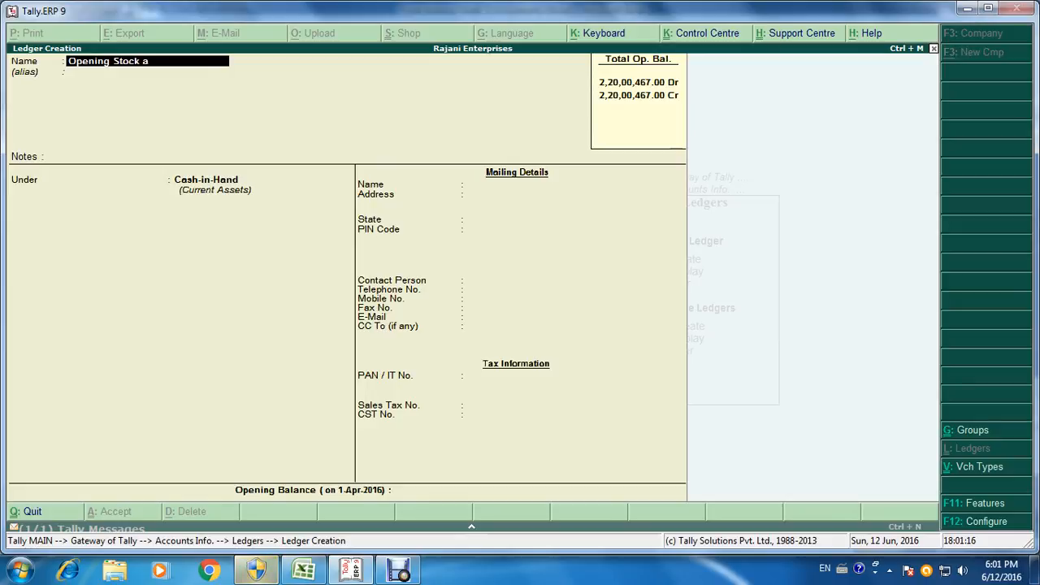
pyautogui.write('/c')
pyautogui.press('Return')
pyautogui.press('Return')
pyautogui.press('Return')
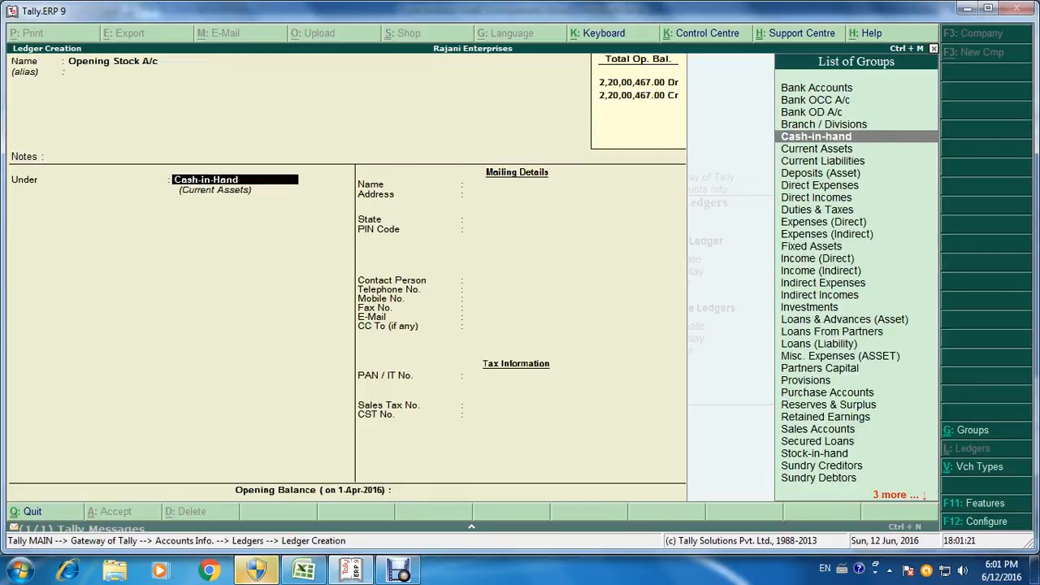
# Place the Opening Stock A/c ledger under Stock-in-Hand, leave its opening balance empty and save it.
pyautogui.write('Sto')
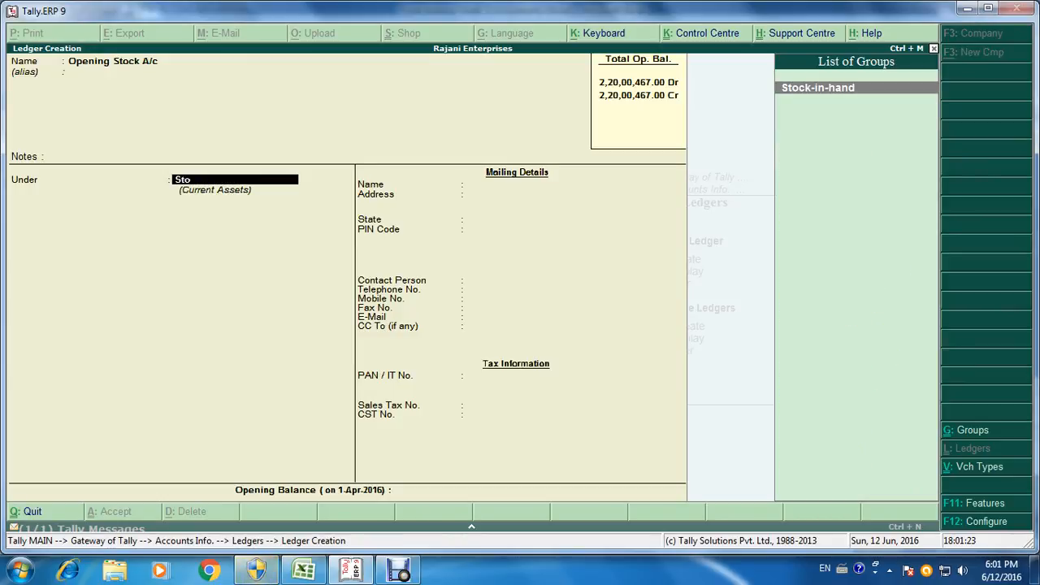
pyautogui.press('Return')
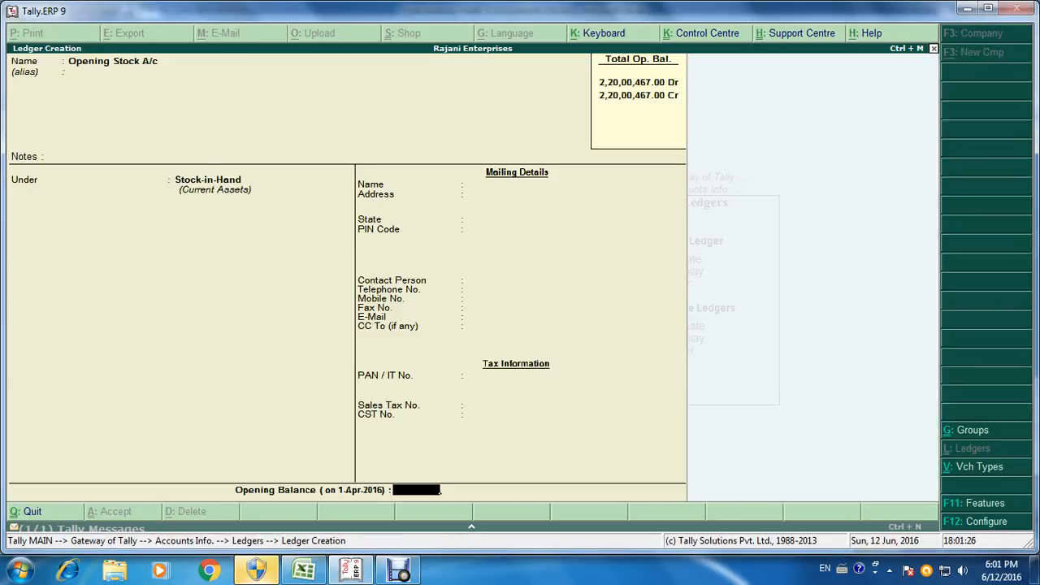
pyautogui.press('Return')
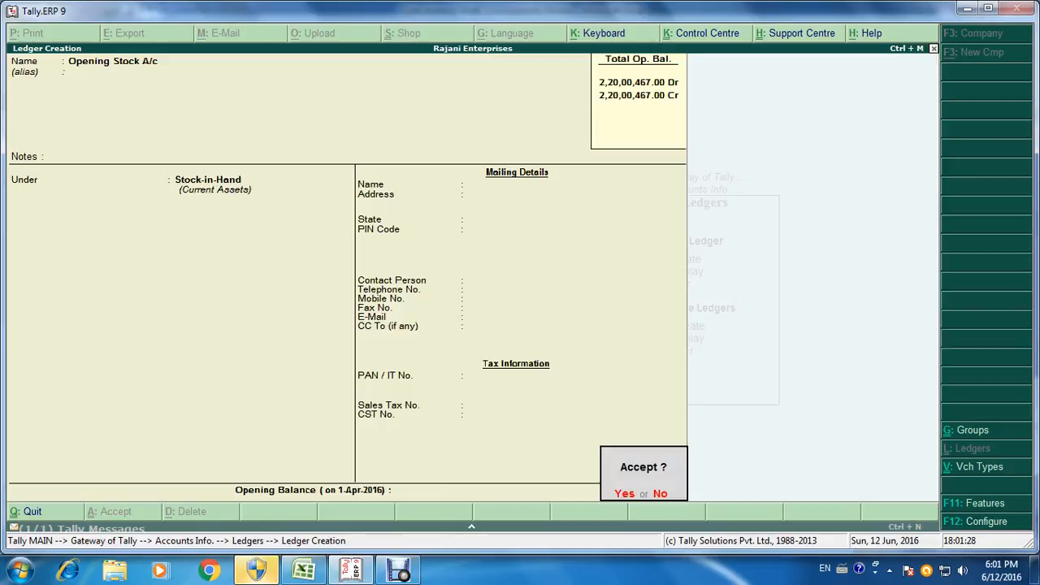
pyautogui.press('Return')
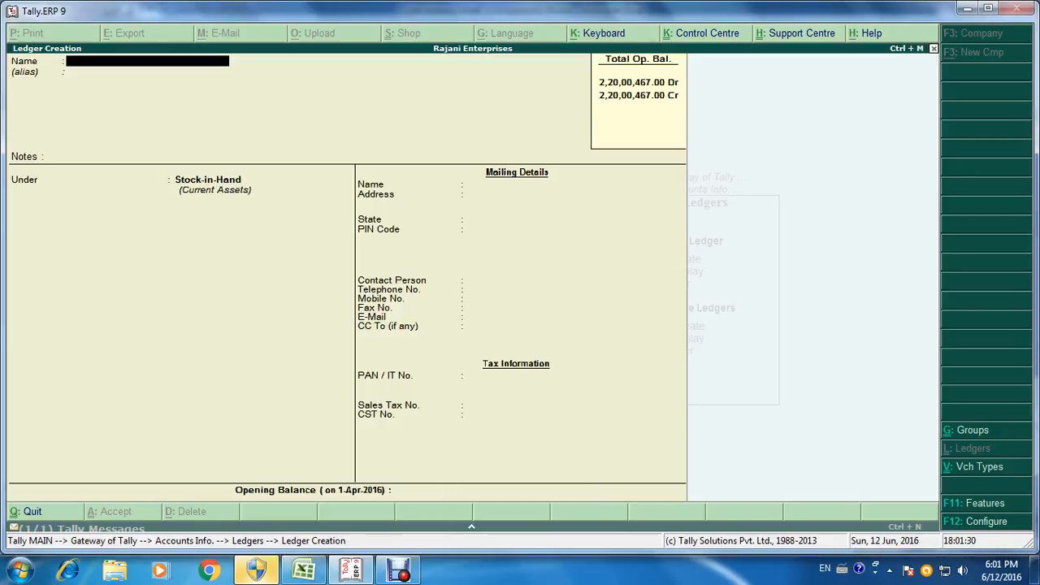
# Leave ledger creation and open the Opening Stock A/c ledger for alteration.
pyautogui.press('Escape')
pyautogui.press('Return')
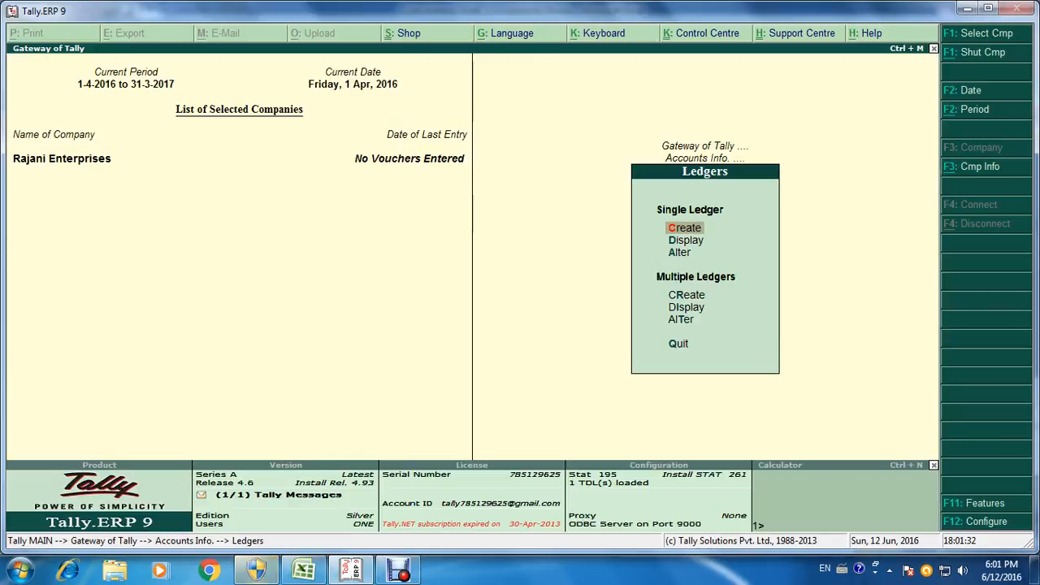
pyautogui.press('Down')
pyautogui.press('Down')
pyautogui.press('Return')
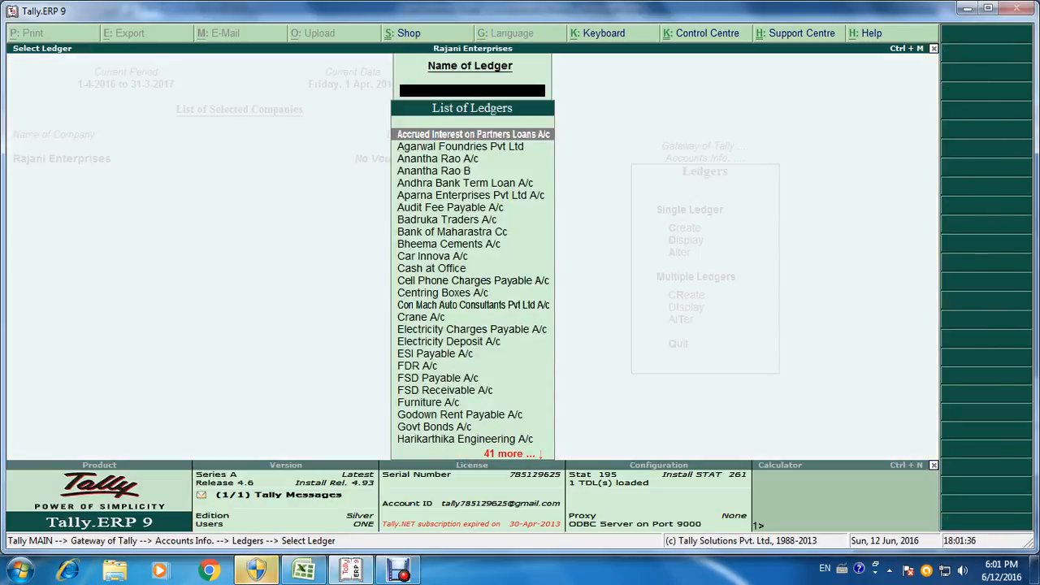
pyautogui.write('Ope')
pyautogui.press('Return')
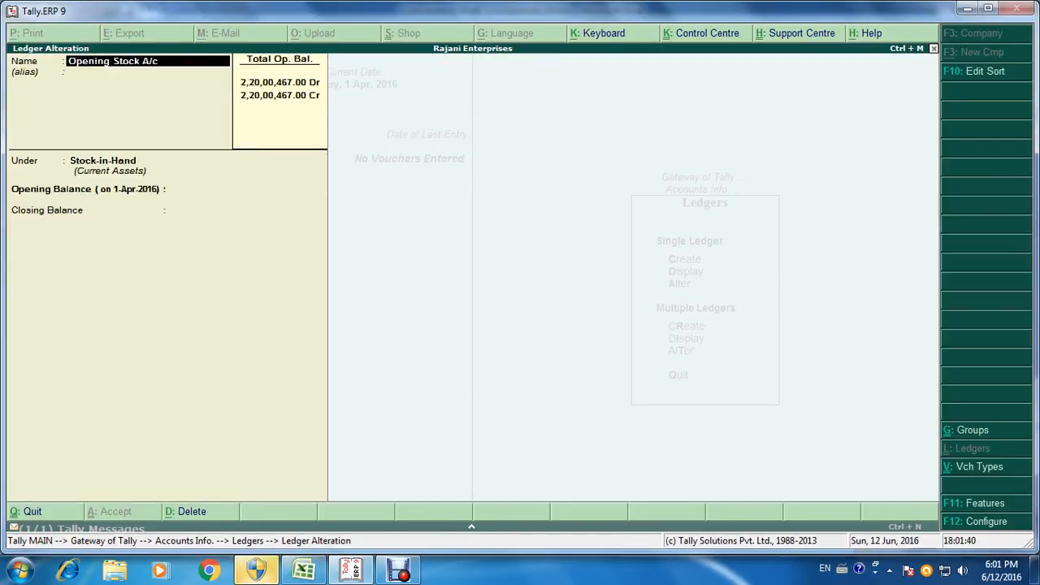
# Set the Opening Stock A/c opening balance to 2400000 Dr, leave the closing balance empty and save the ledger.
pyautogui.press('Return')
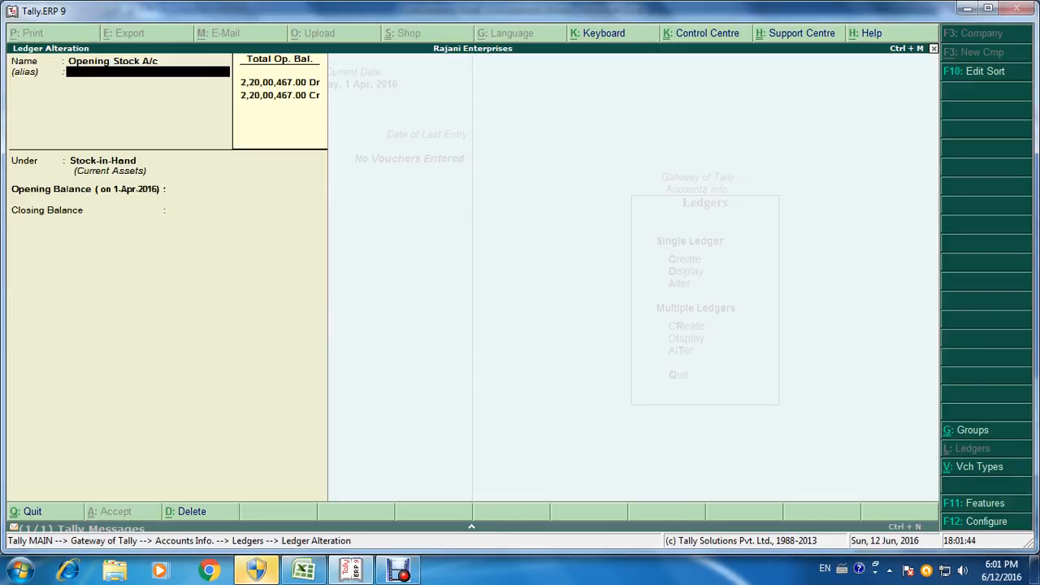
pyautogui.press('Return')
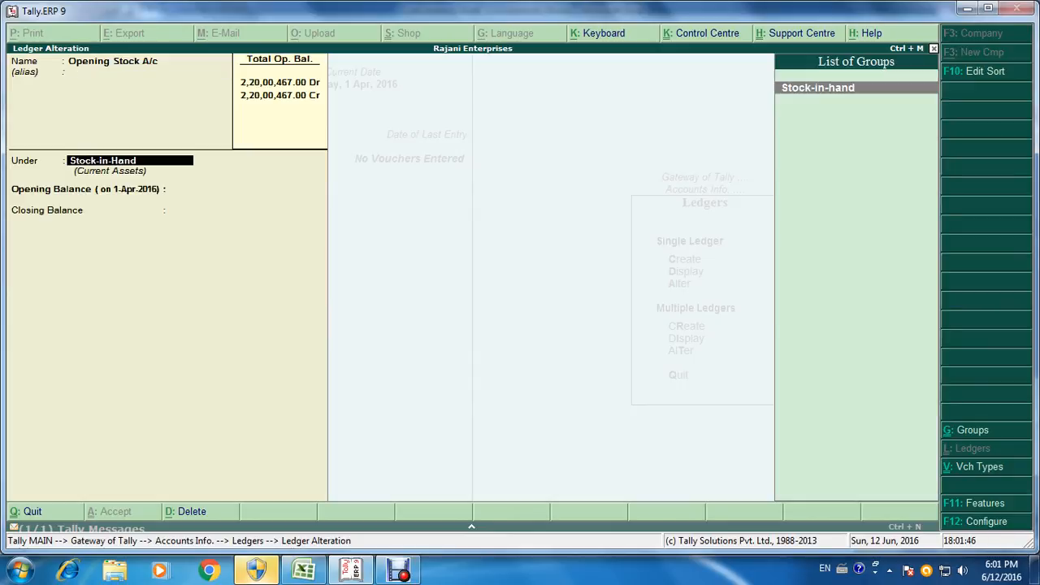
pyautogui.press('Return')
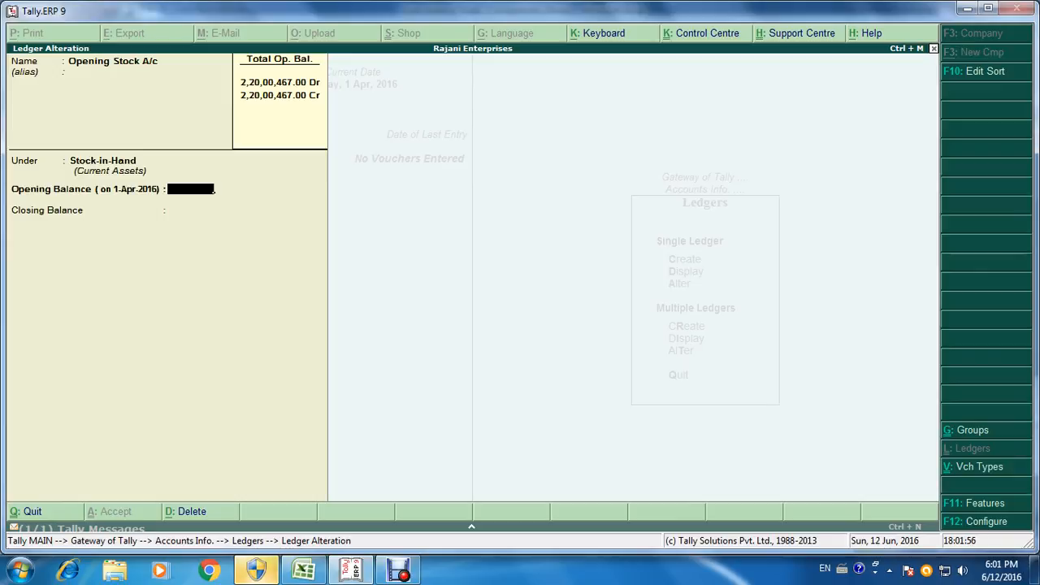
pyautogui.write('24,0')
pyautogui.write('0,000')
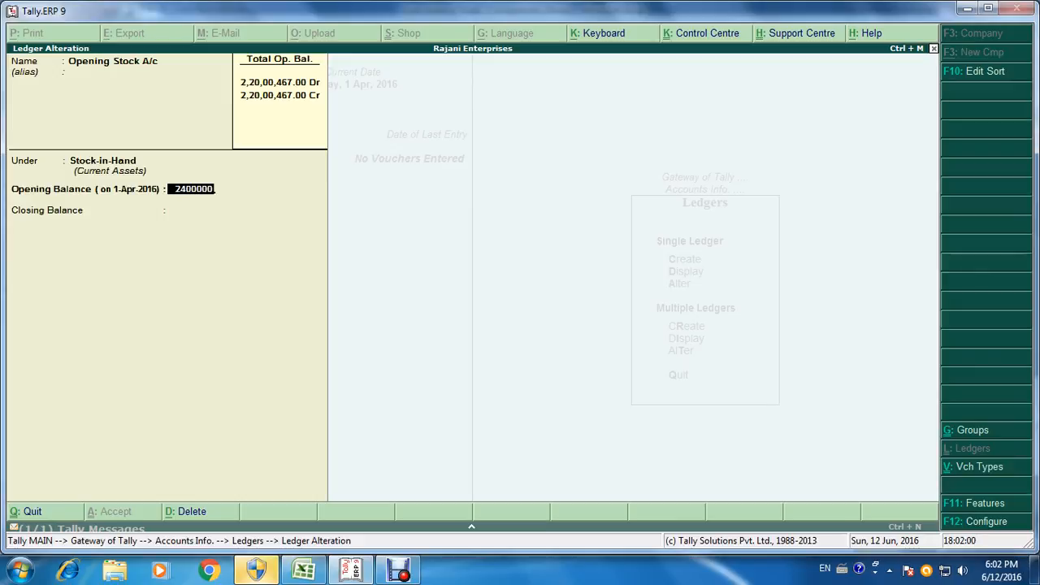
pyautogui.press('Return')
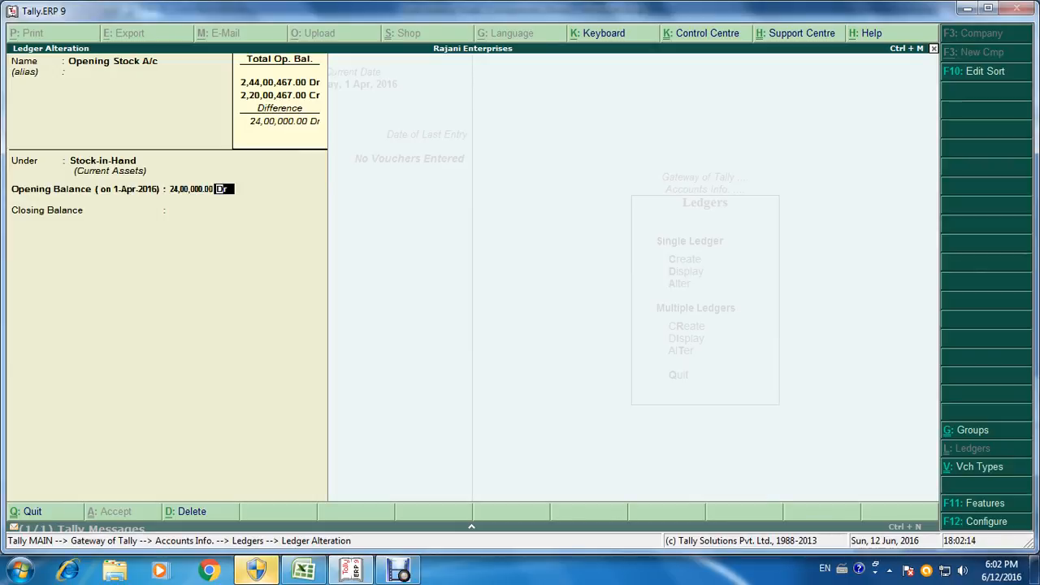
pyautogui.press('Return')
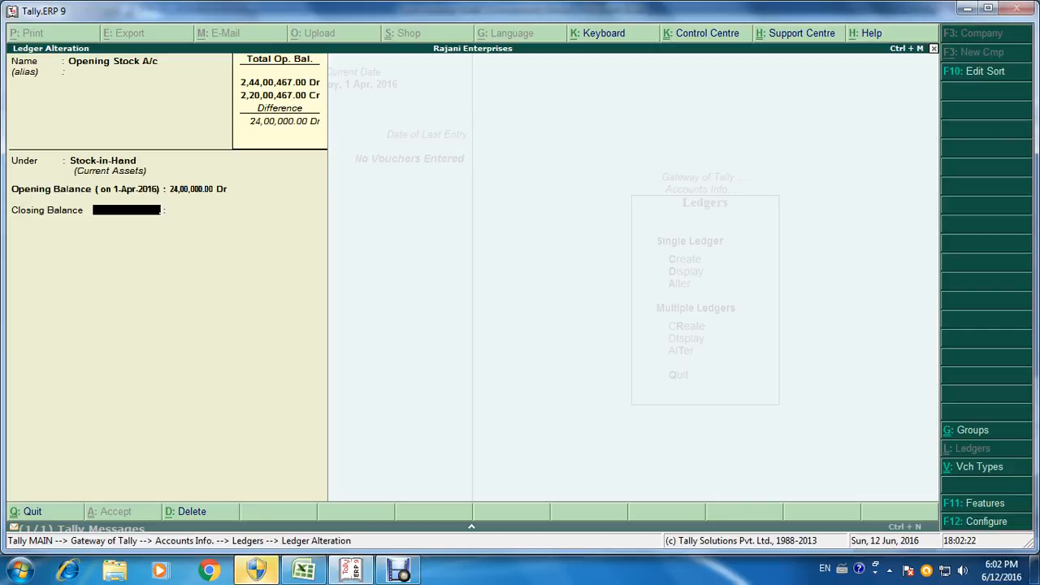
pyautogui.press('Return')
pyautogui.press('Return')
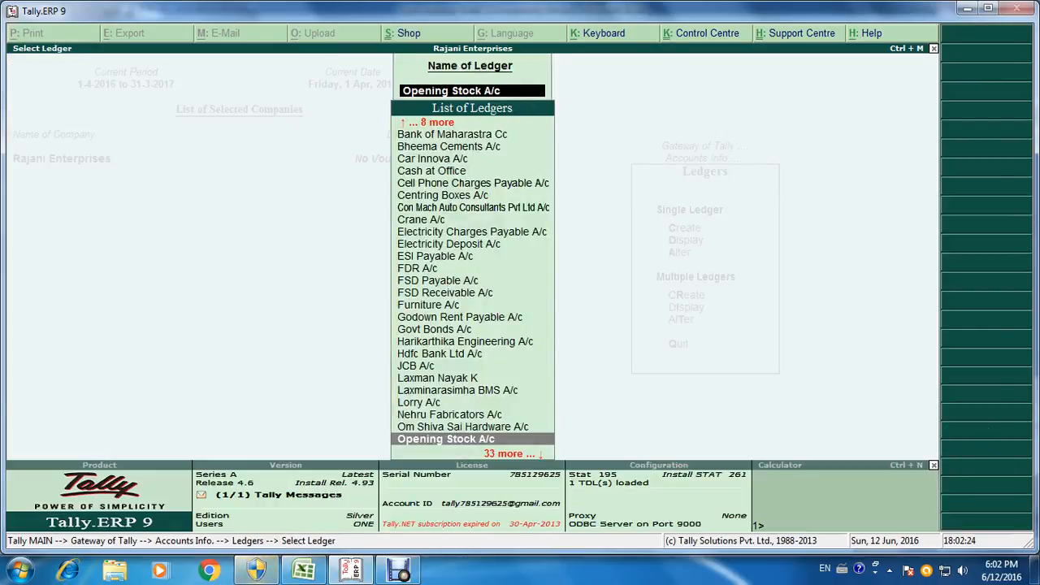
# Open the Shares with Other Companies A/c ledger for alteration.
pyautogui.press('Escape')
pyautogui.press('Escape')
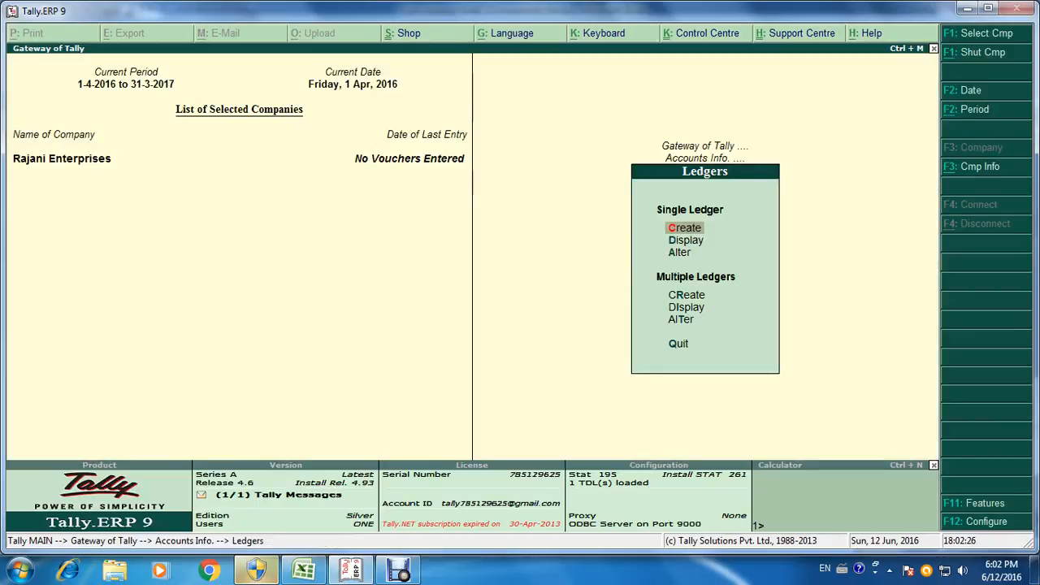
pyautogui.press('Down')
pyautogui.press('Down')
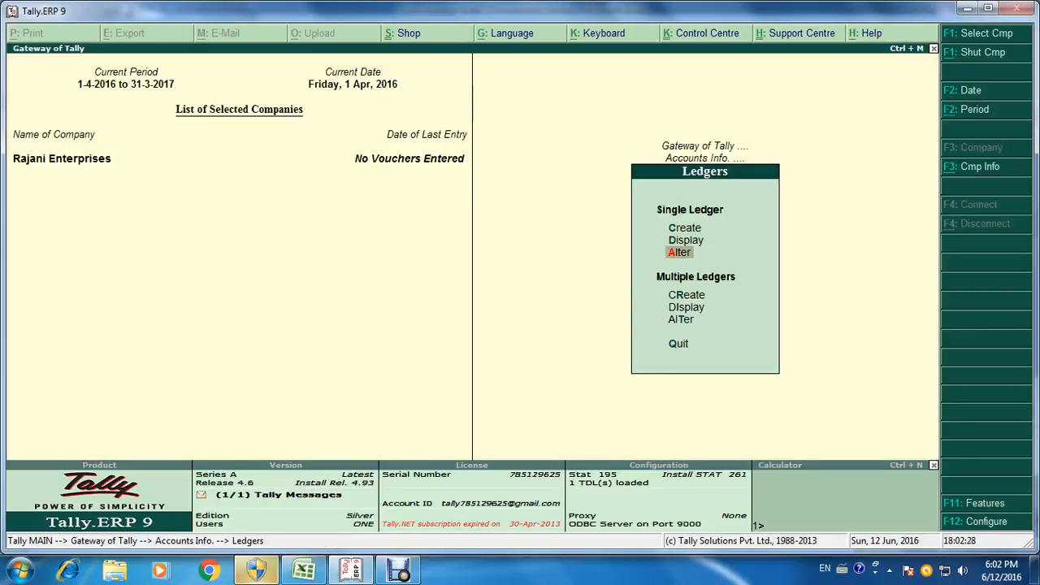
pyautogui.press('Return')
pyautogui.write('Share')
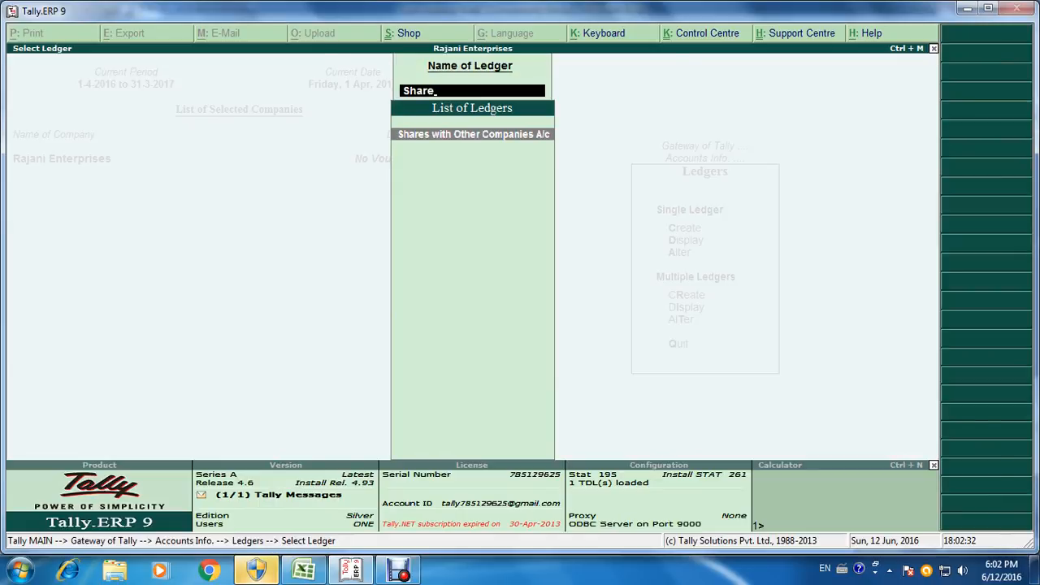
pyautogui.press('Return')
# Set the opening balance of Shares with Other Companies A/c to 1,00,000 Dr and accept the altered ledger.
pyautogui.press('Return')
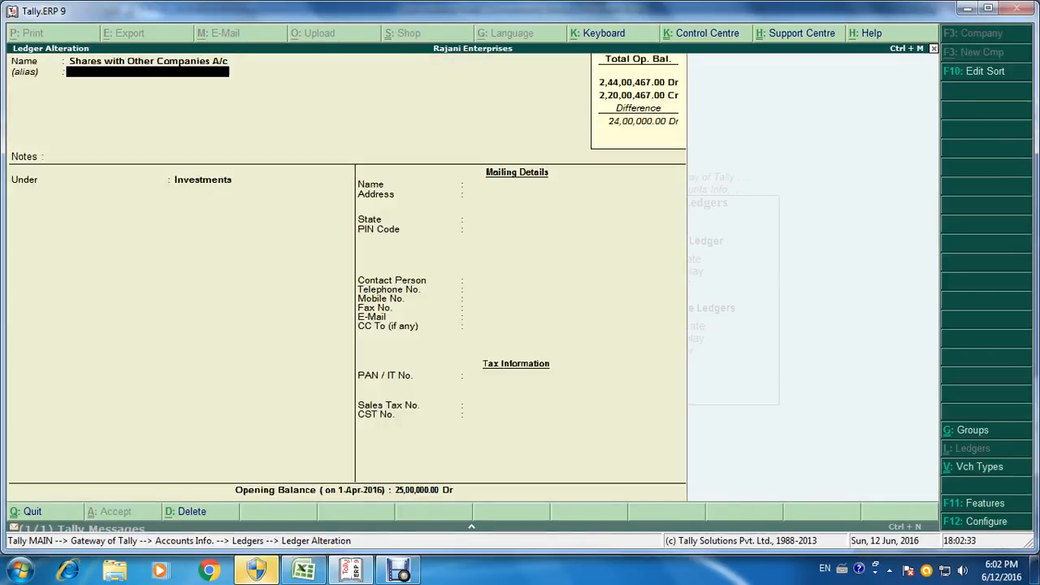
pyautogui.press('Return')
pyautogui.press('Return')
pyautogui.press('Return')
pyautogui.press('BackSpace')
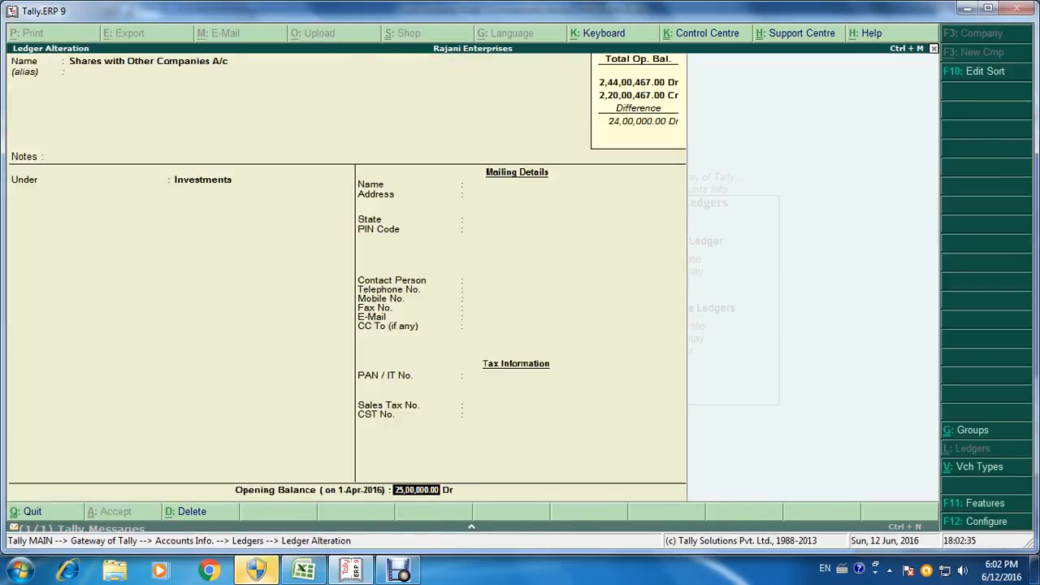
pyautogui.write('1,0')
pyautogui.write('0,000')
pyautogui.press('Return')
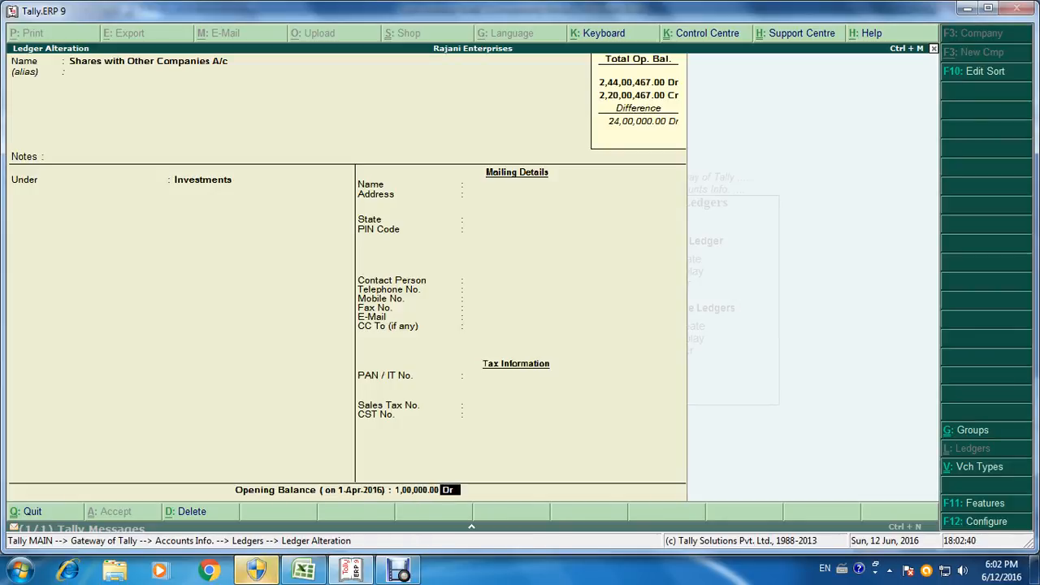
pyautogui.press('Return')
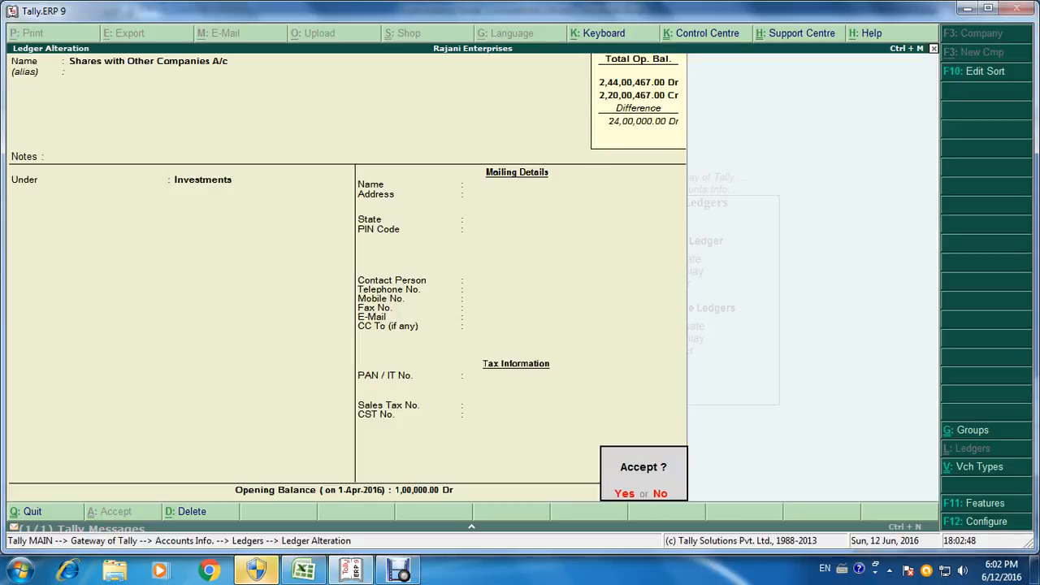
pyautogui.press('y')
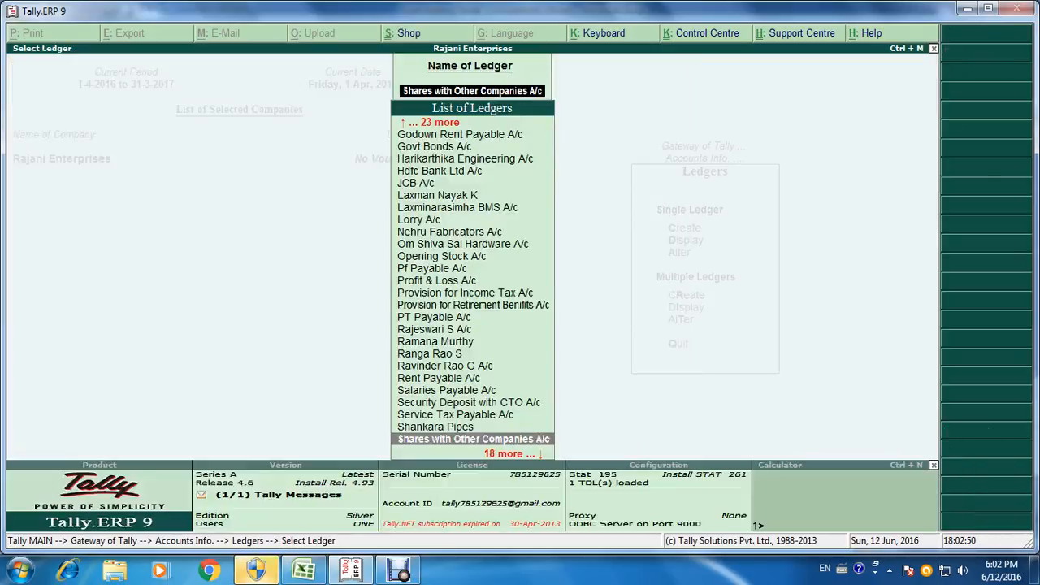
# Return to the Gateway of Tally, open the Balance Sheet from Final Accounts and expand it to the detailed view.
pyautogui.press('Escape')
pyautogui.press('Escape')
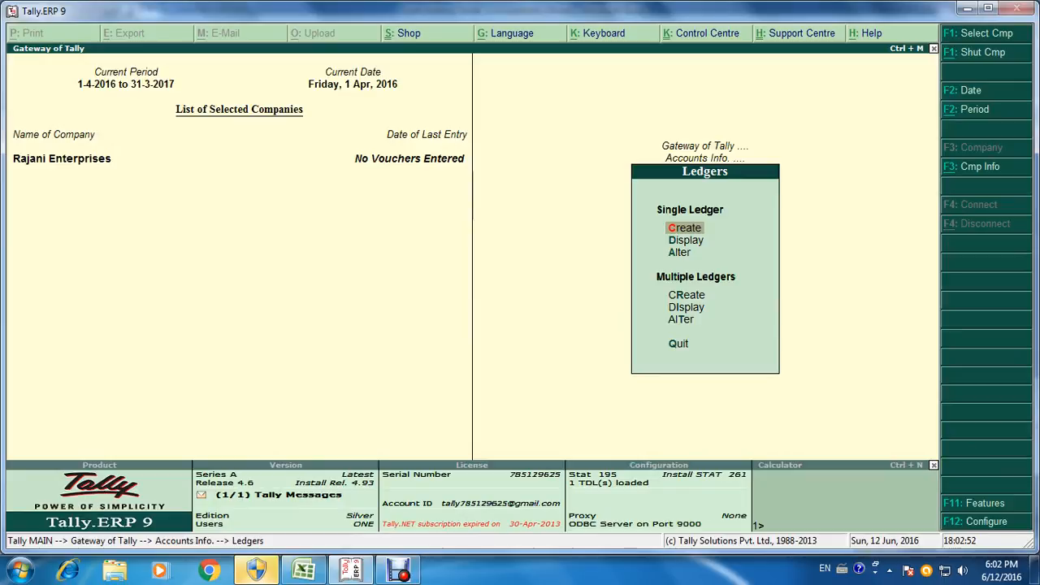
pyautogui.press('Escape')
pyautogui.press('Escape')
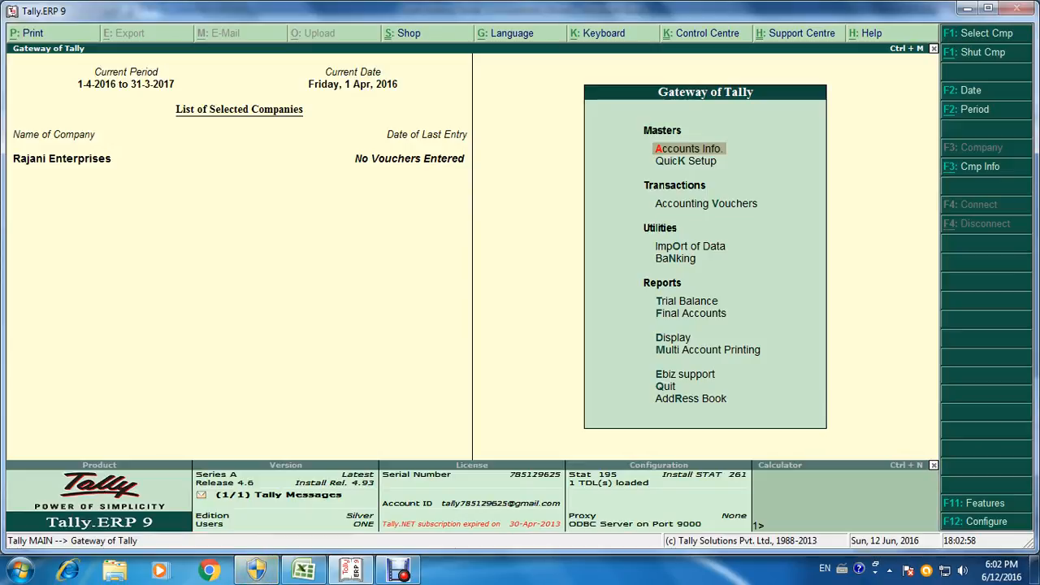
pyautogui.press('Down')
pyautogui.press('Down')
pyautogui.press('Down')
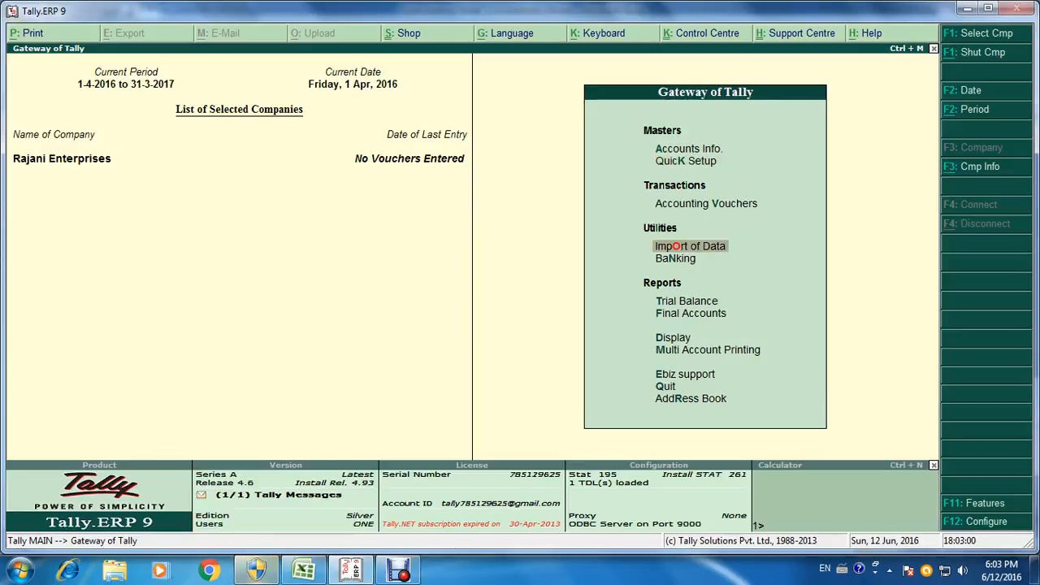
pyautogui.press('Down')
pyautogui.press('Down')
pyautogui.press('Down')
pyautogui.press('Return')
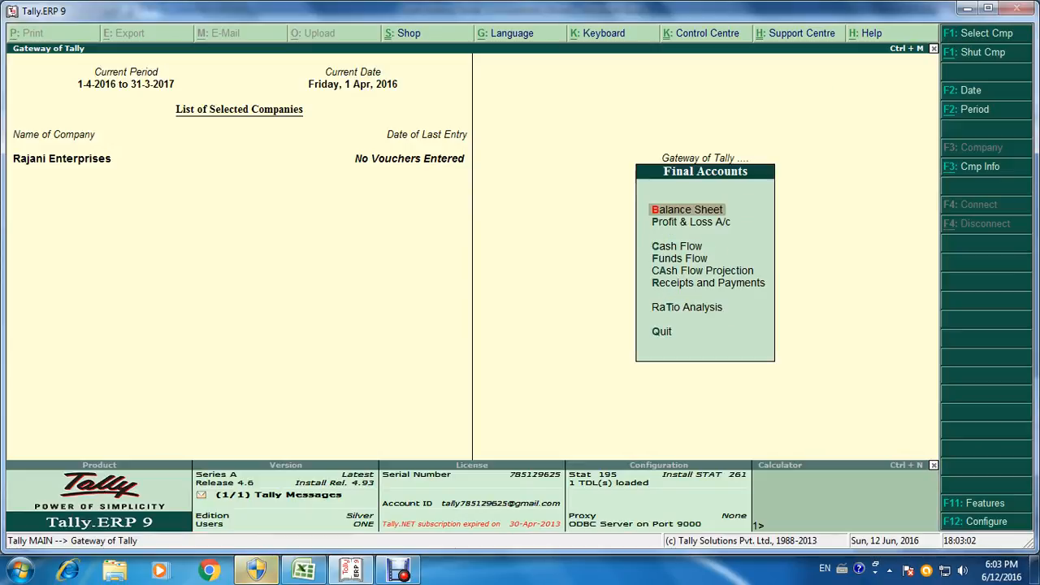
pyautogui.press('Return')
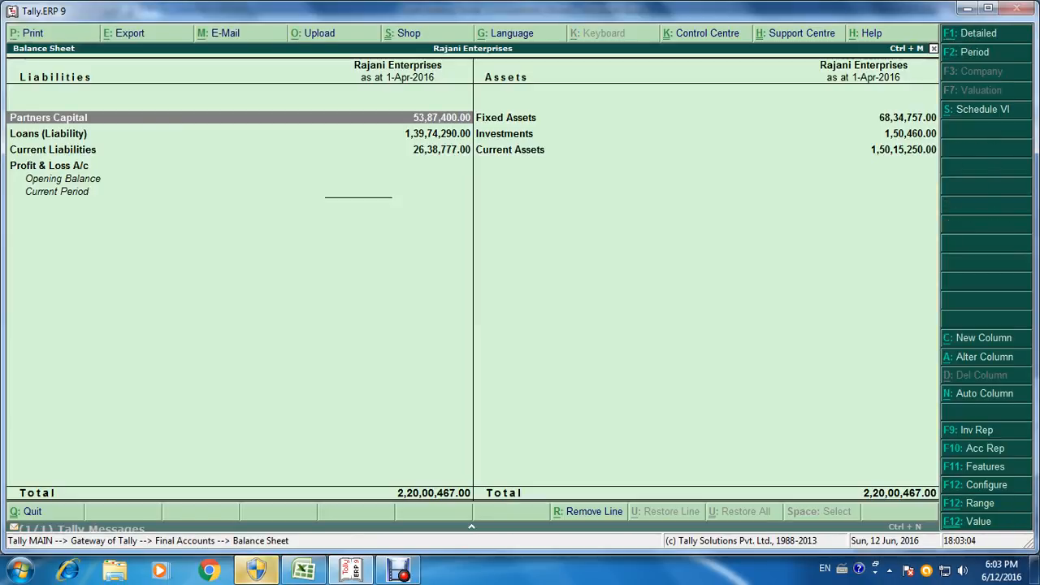
pyautogui.hotkey('alt', 'F1')
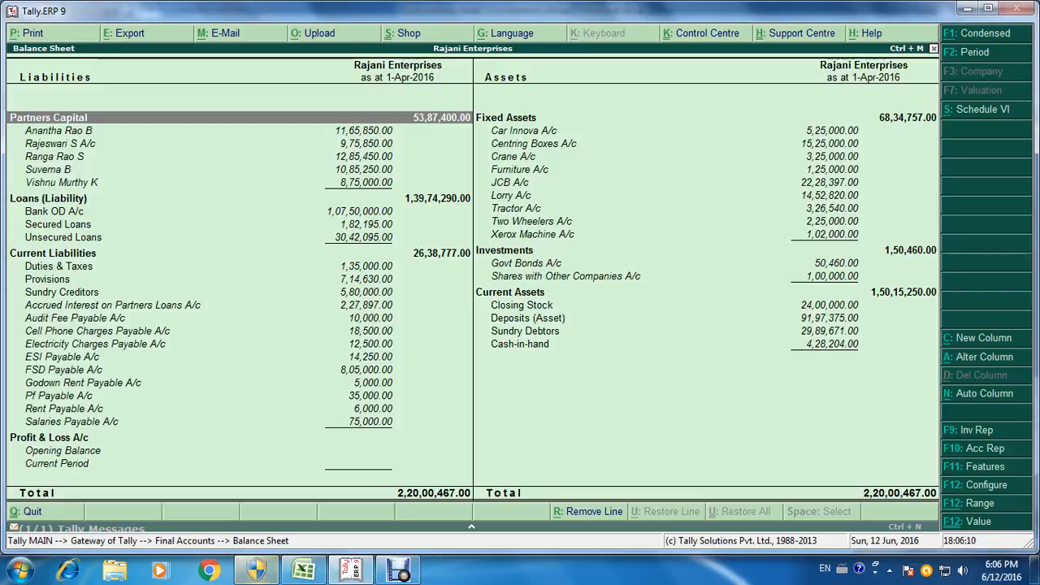
pyautogui.moveTo(398, 571)
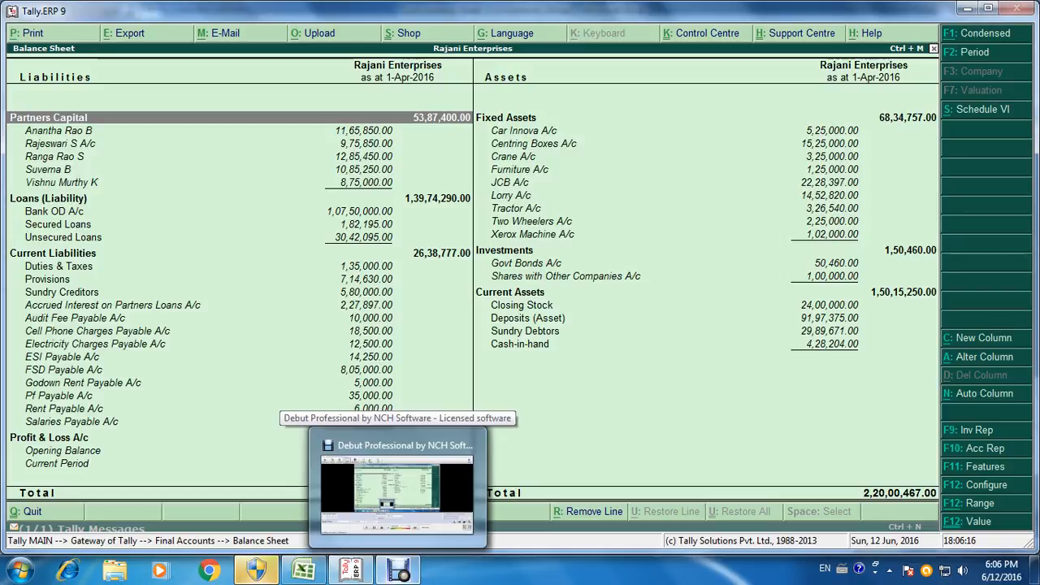
pyautogui.click(397, 491)
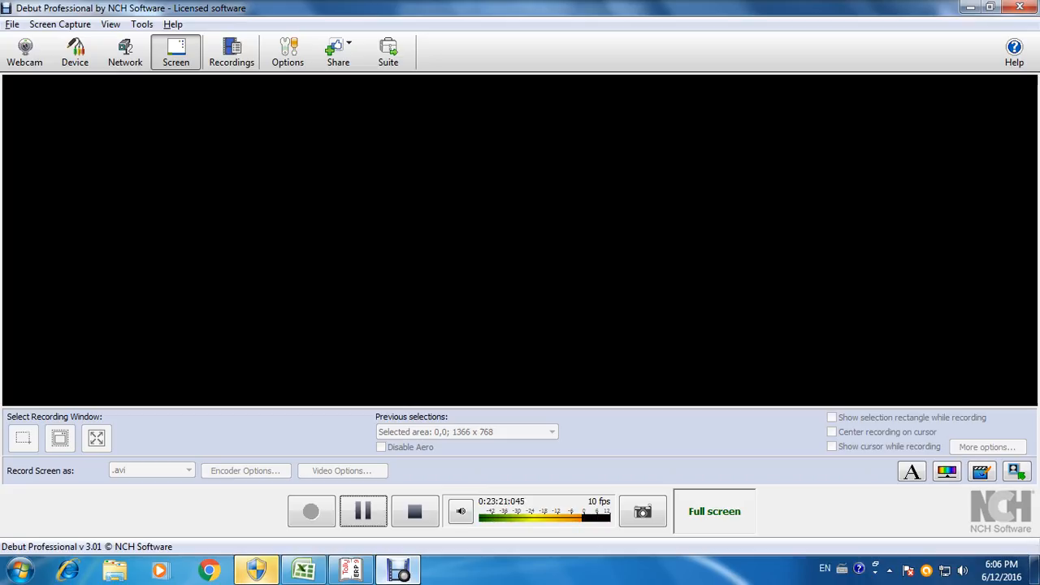